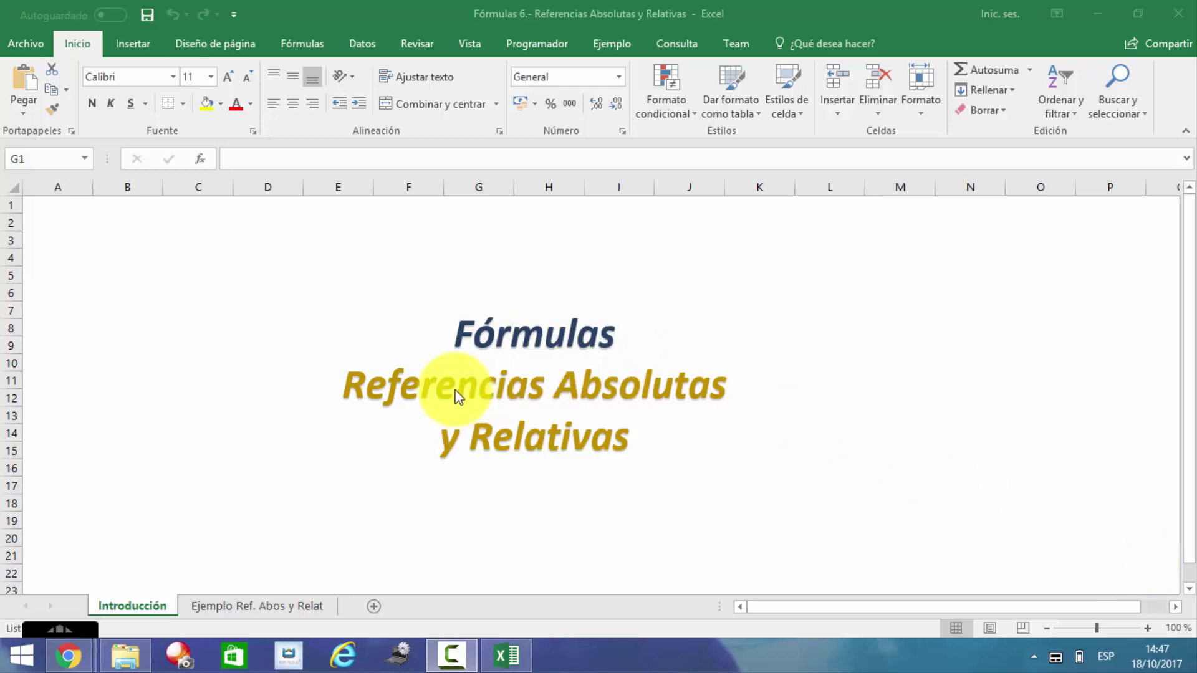
left_click(496, 260)
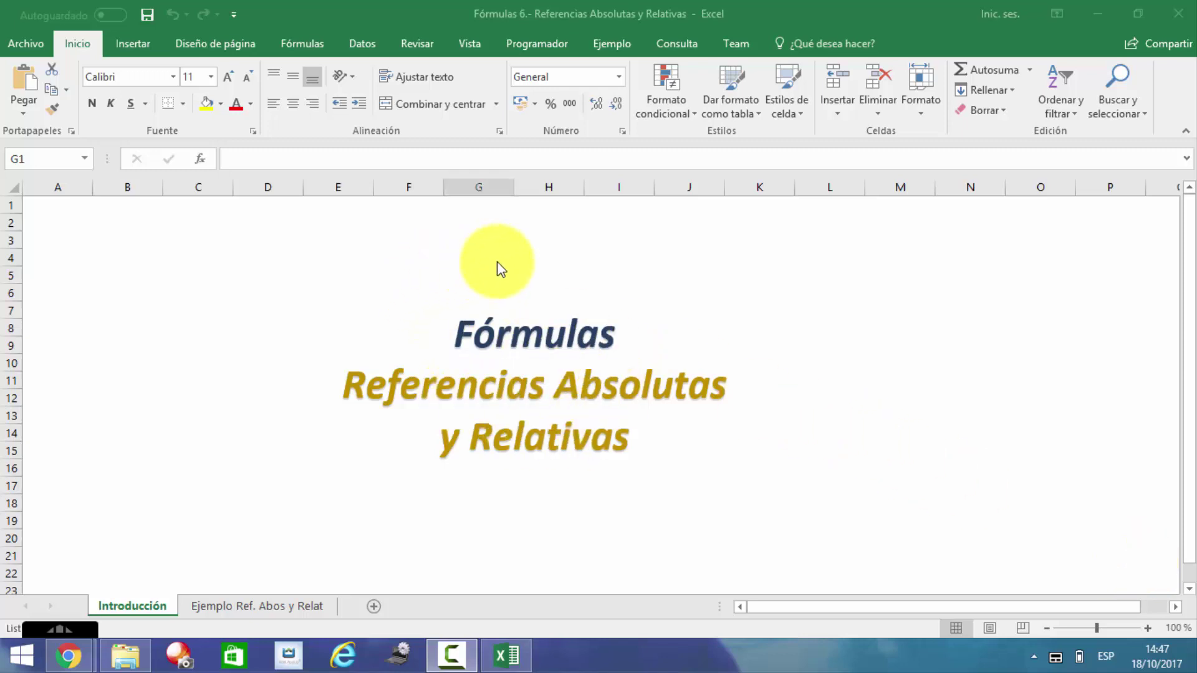
left_click(569, 207)
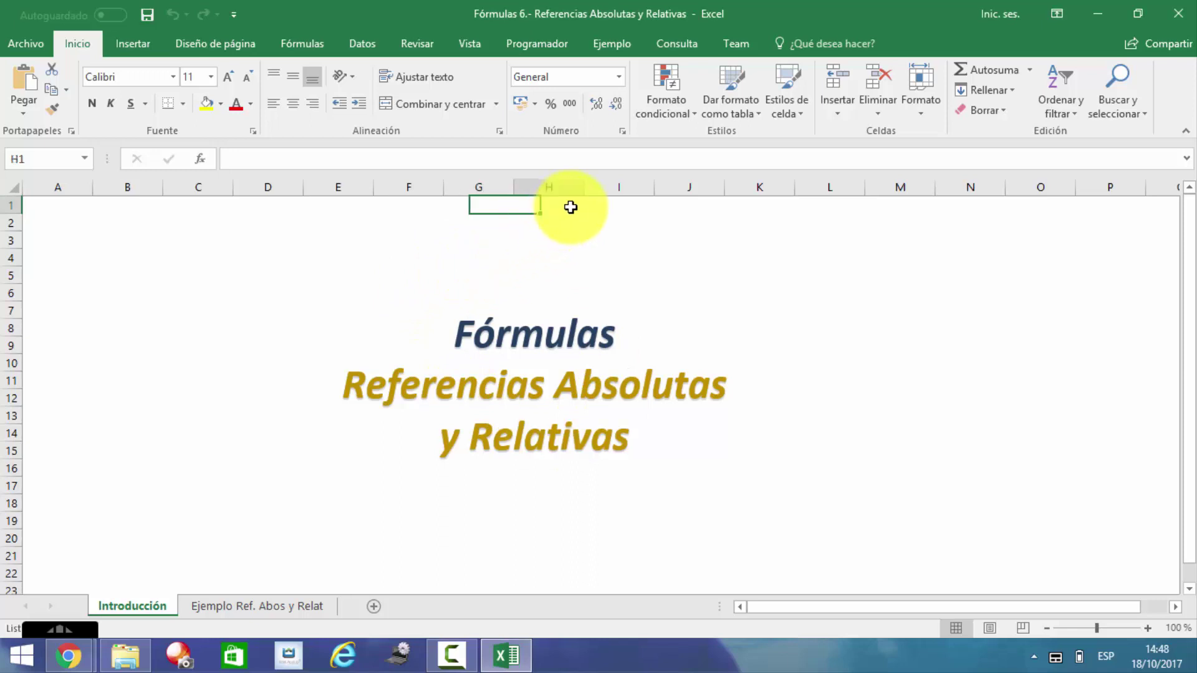
left_click(625, 202)
left_click(545, 204)
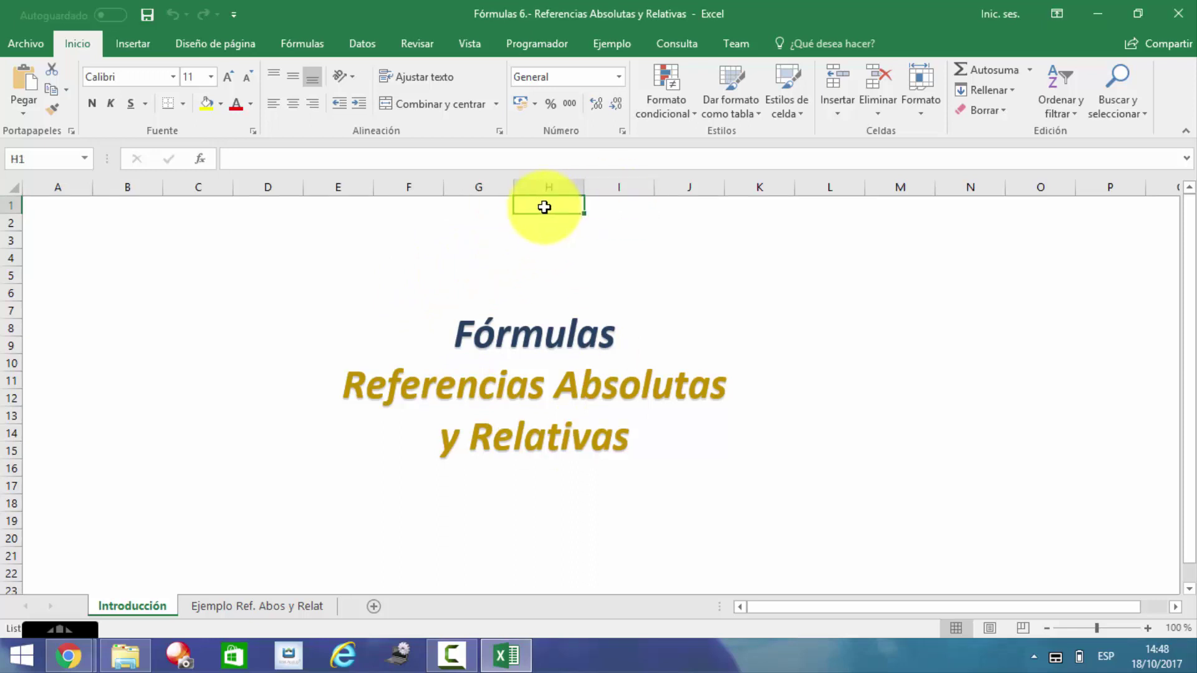
left_click(481, 206)
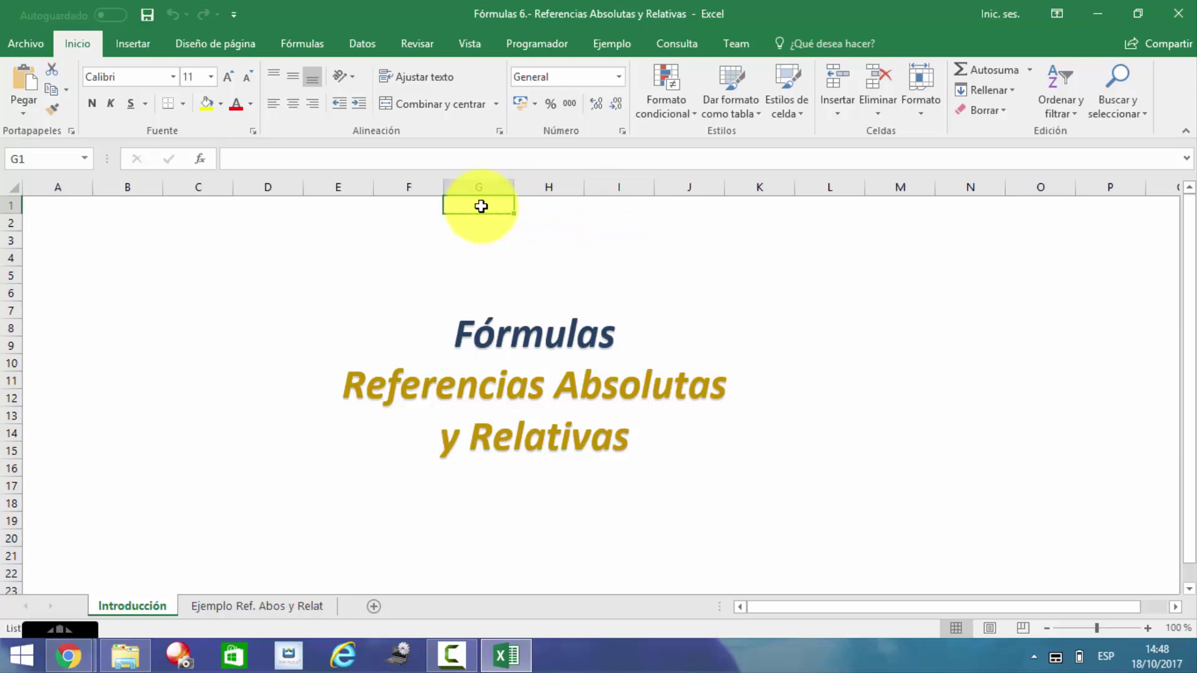
left_click(416, 207)
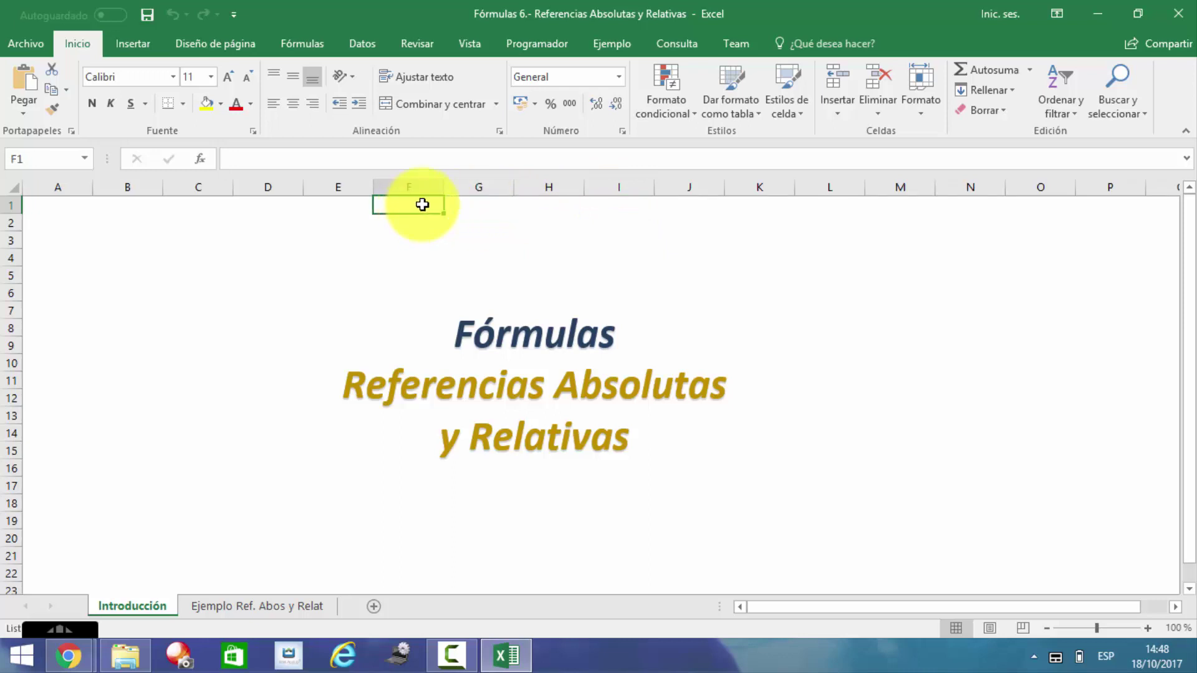
left_click(473, 206)
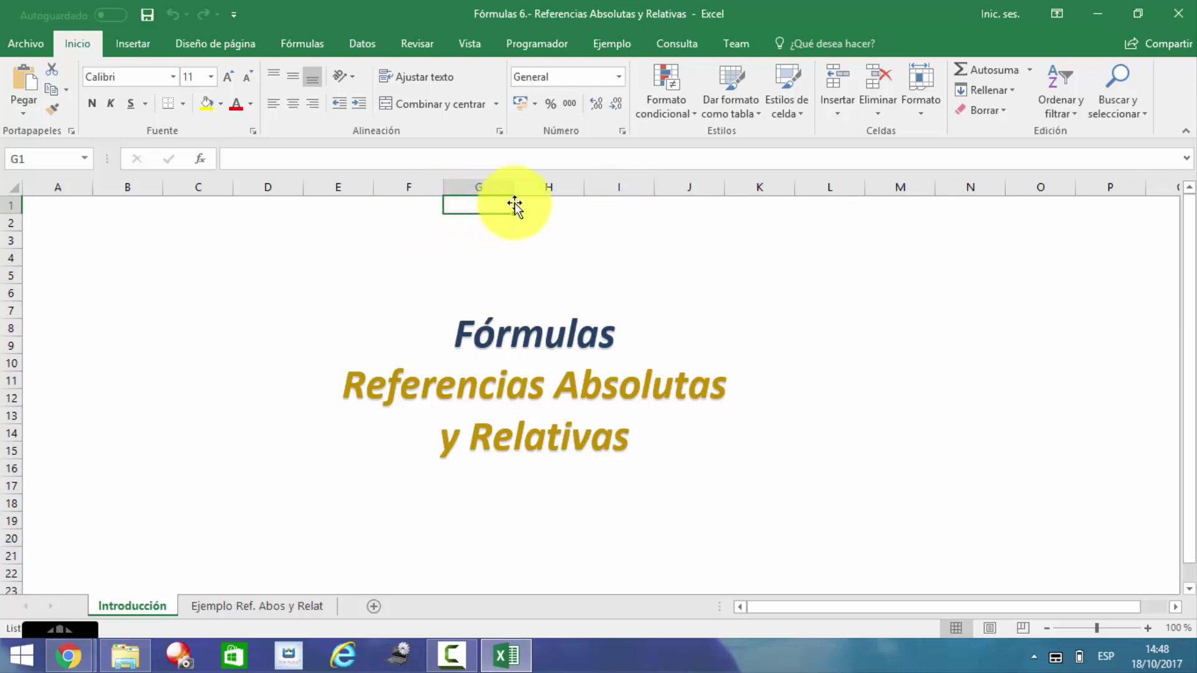
left_click(534, 204)
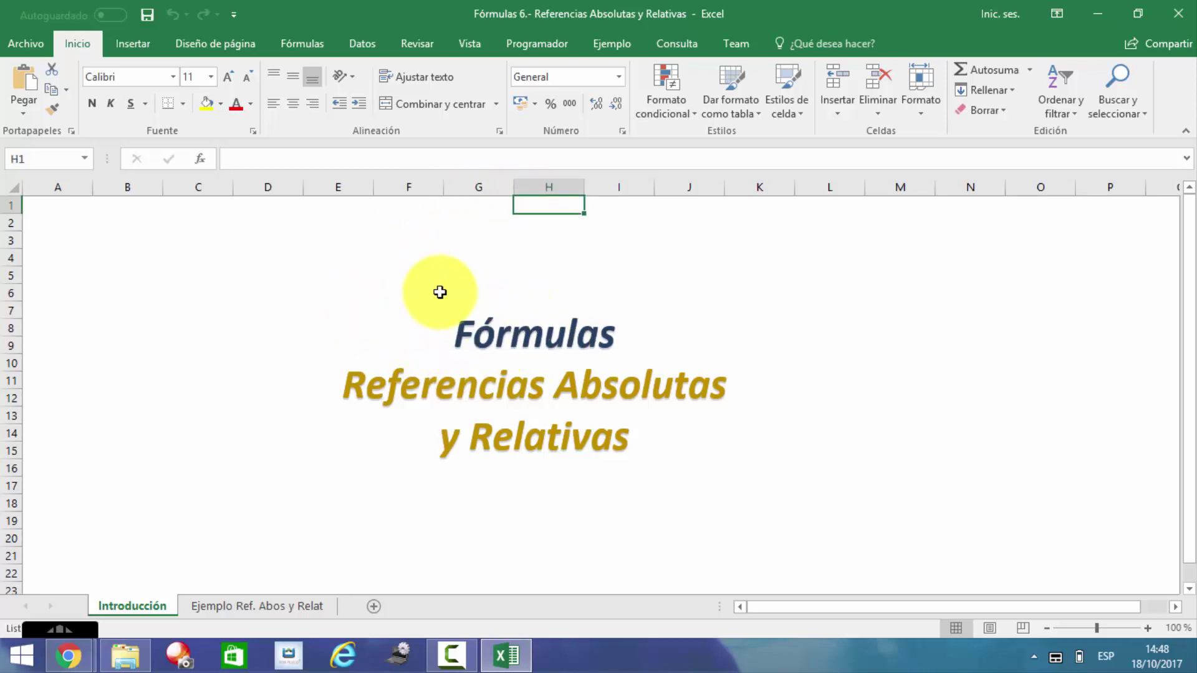
left_click(335, 209)
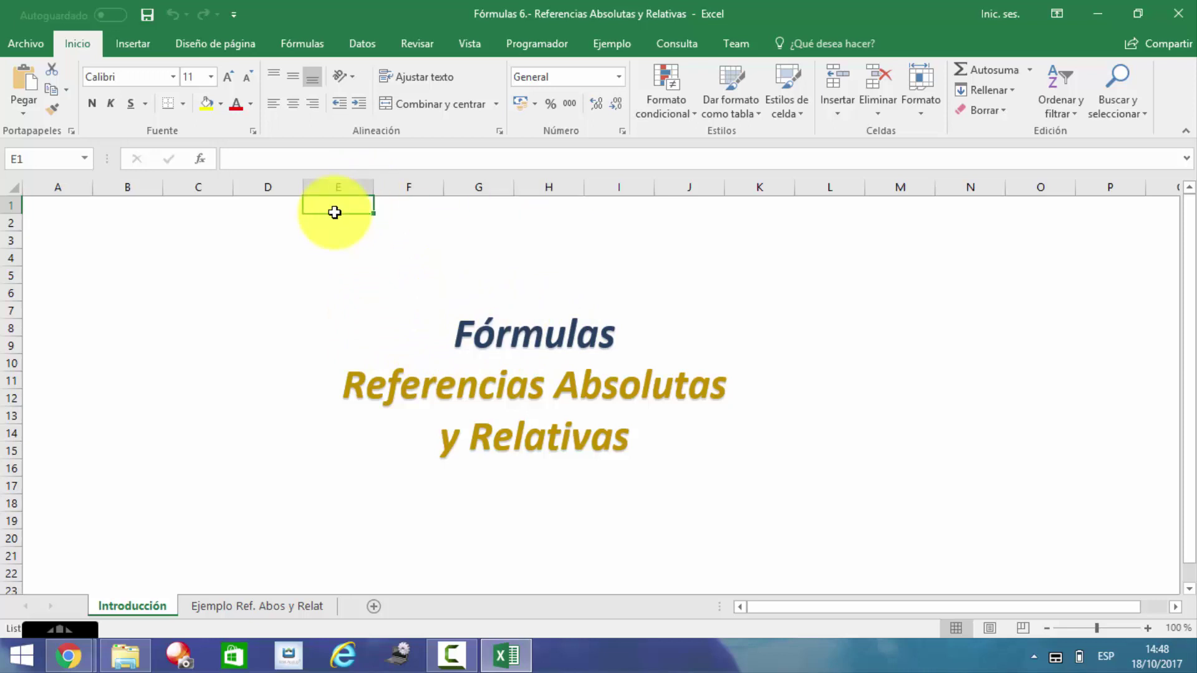
left_click(433, 207)
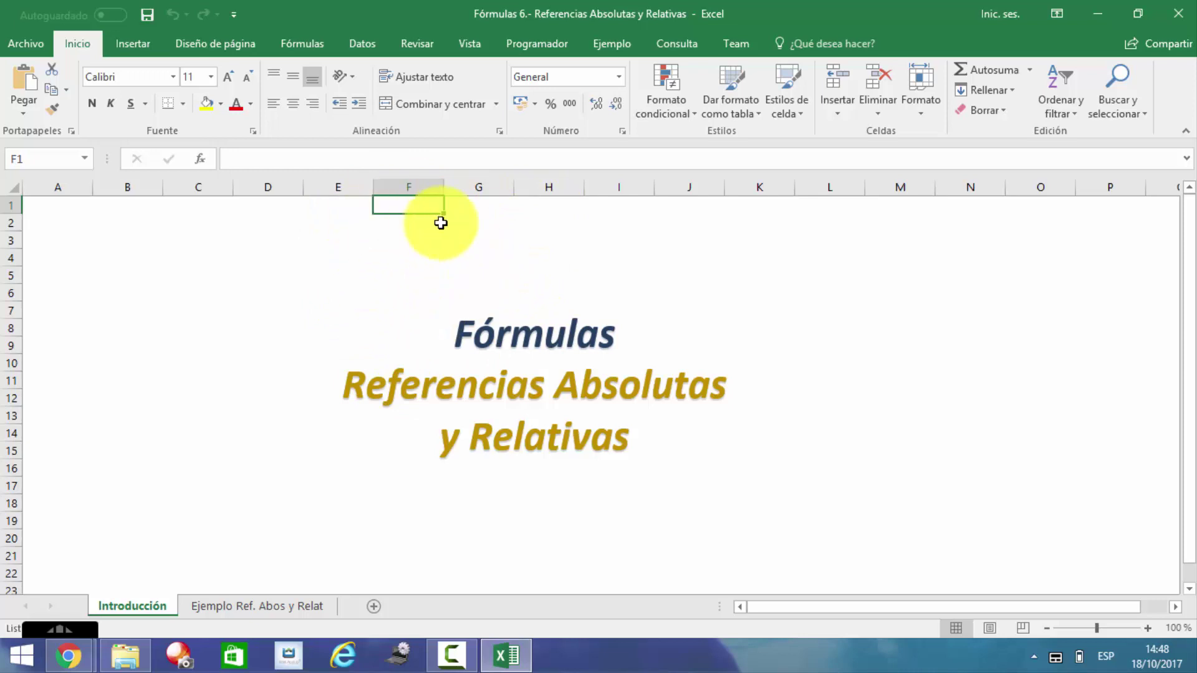
left_click(336, 203)
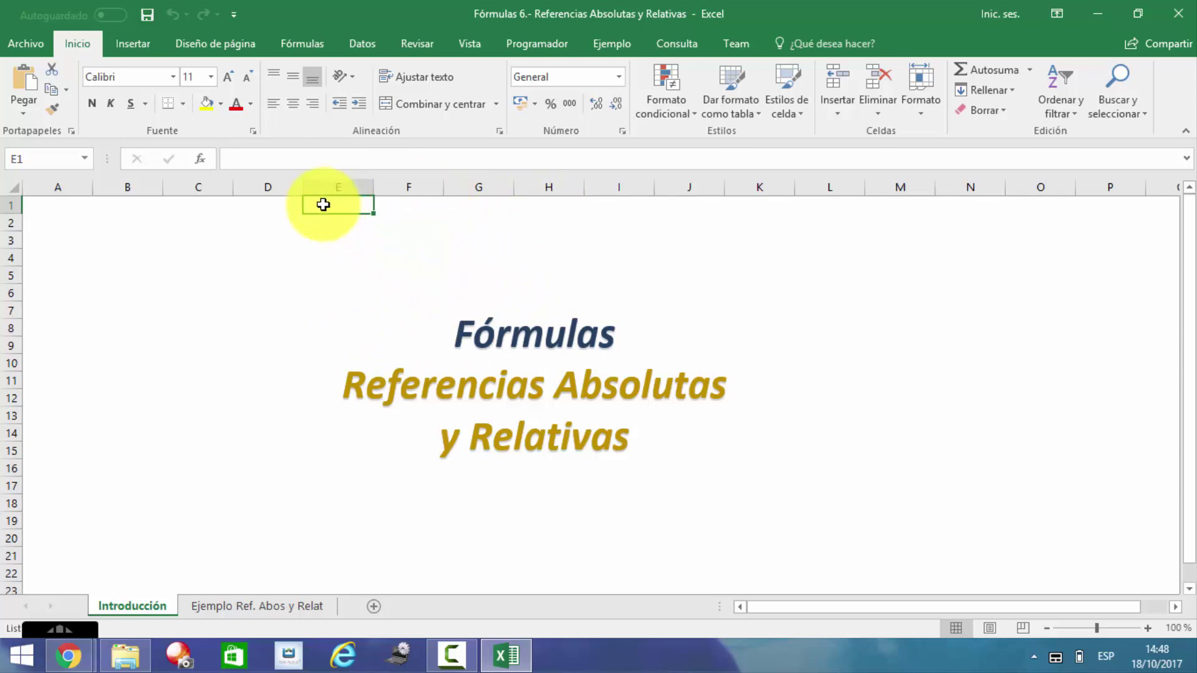
left_click(268, 204)
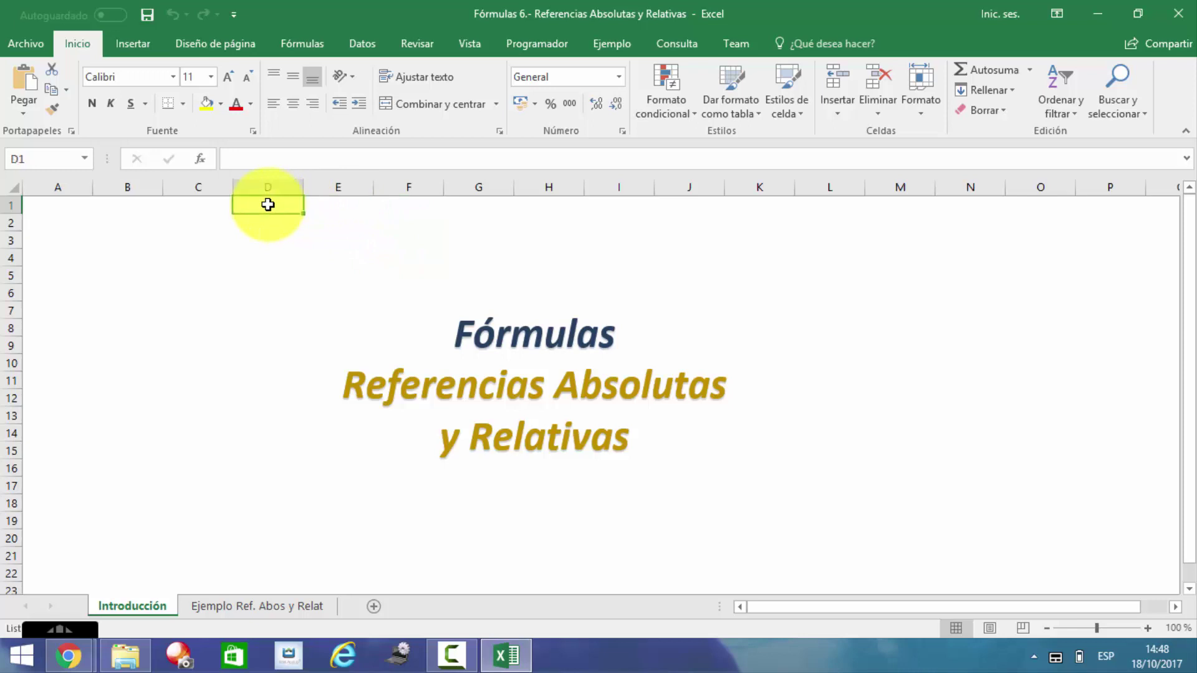
left_click(332, 207)
left_click(260, 201)
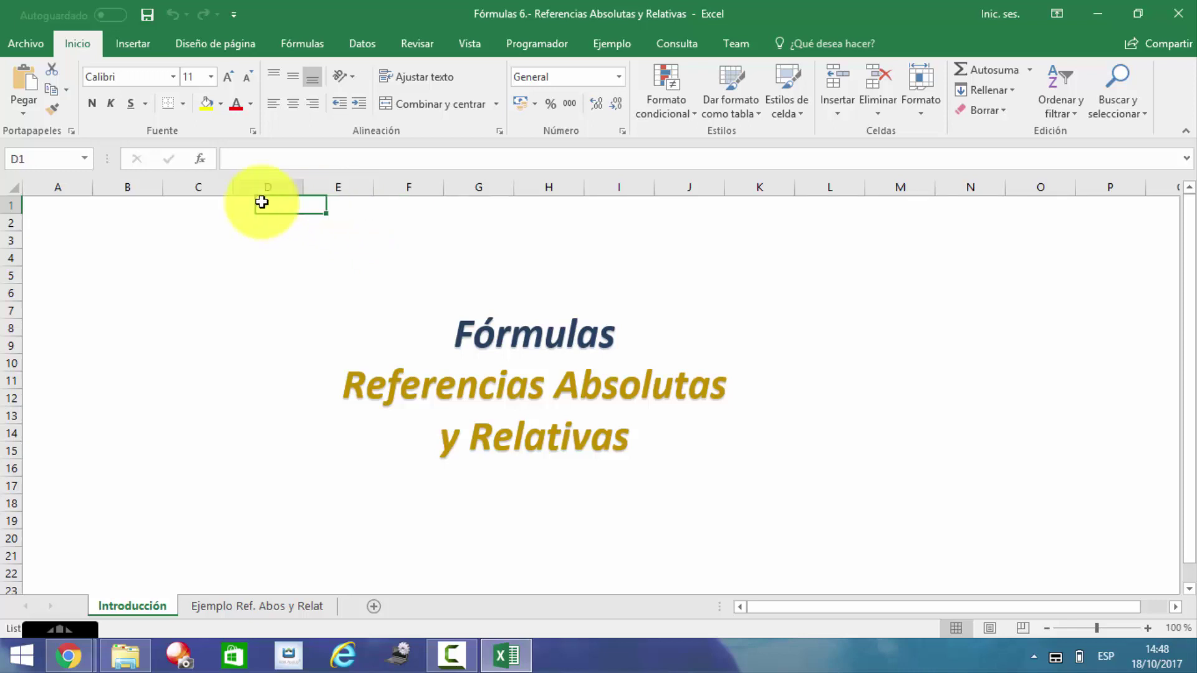
left_click(205, 202)
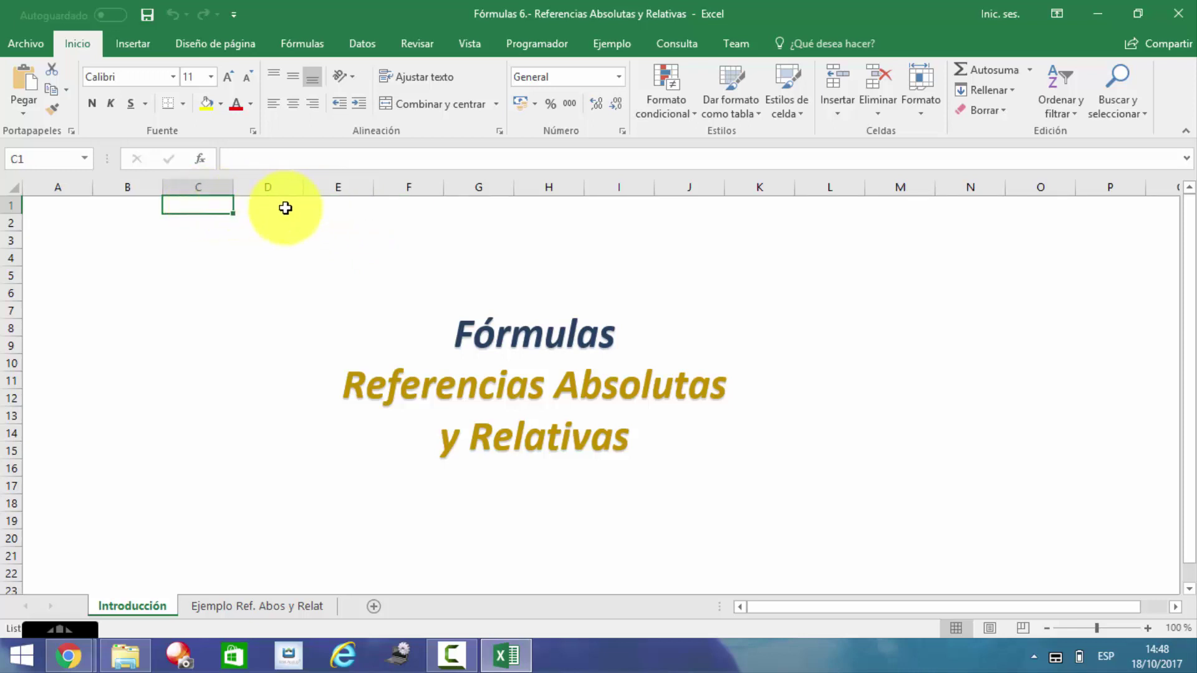
left_click(288, 206)
left_click(348, 206)
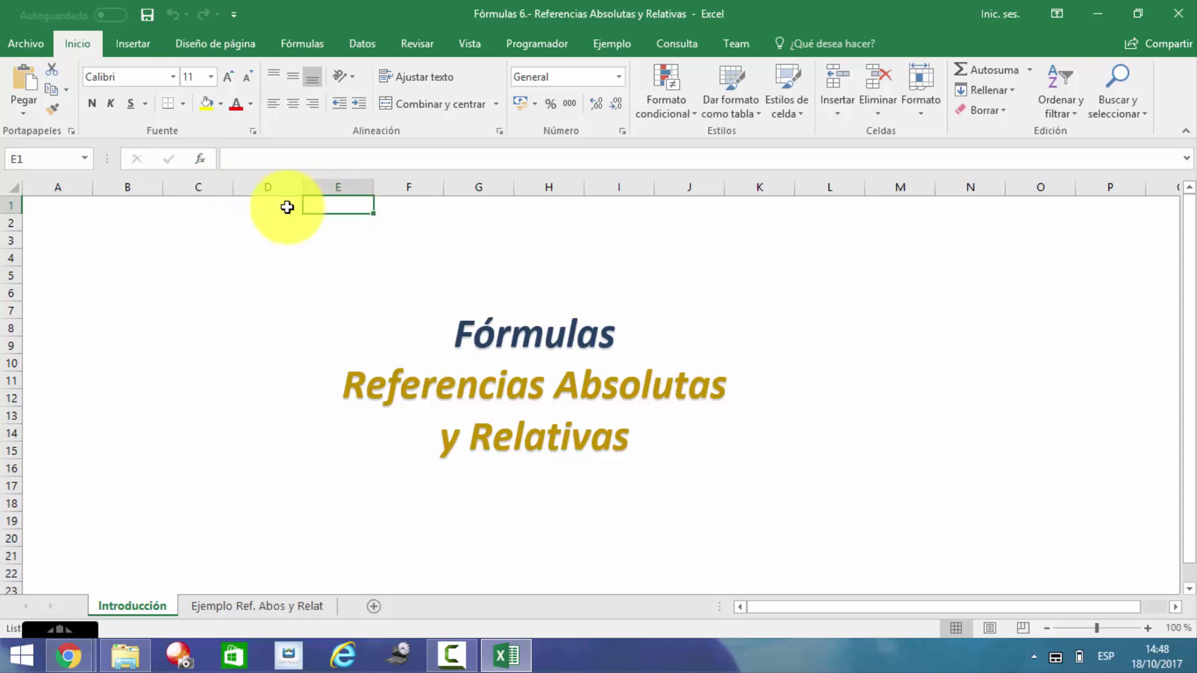
Step: Open the "Ejemplo Ref. Abos y Relat" sheet and examine the first two commission tables, including the empty Comisión 1 cells C5:C7
left_click(269, 606)
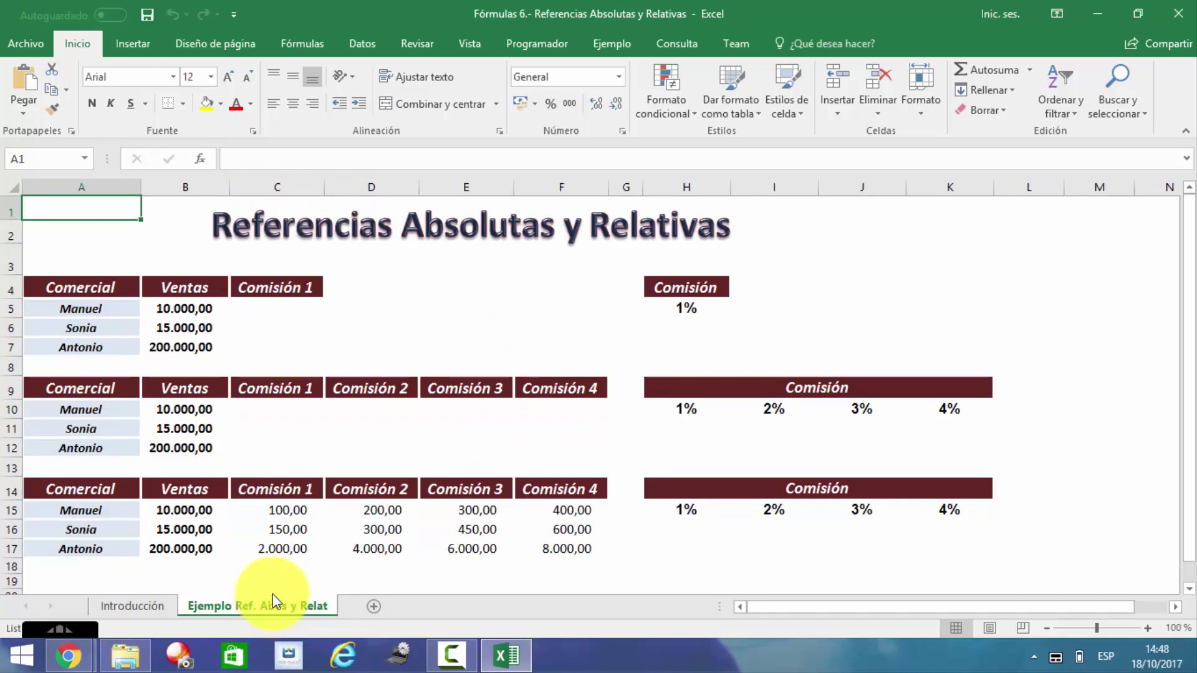
left_click(62, 285)
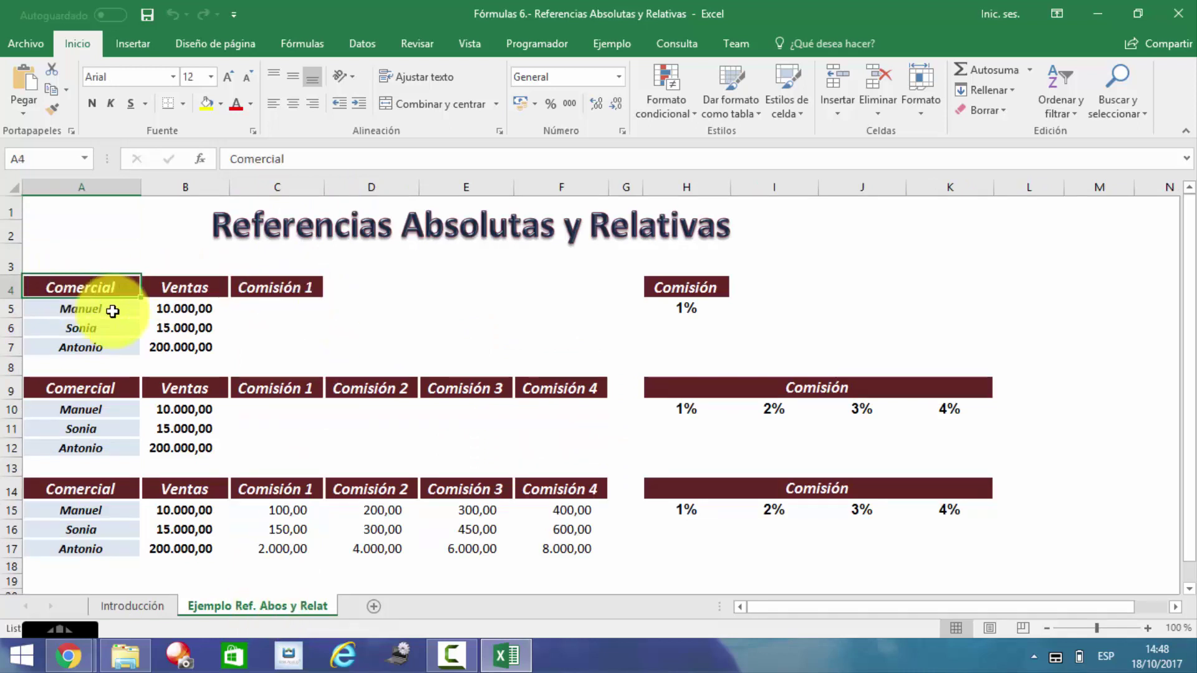
left_click_drag(112, 311, 293, 353)
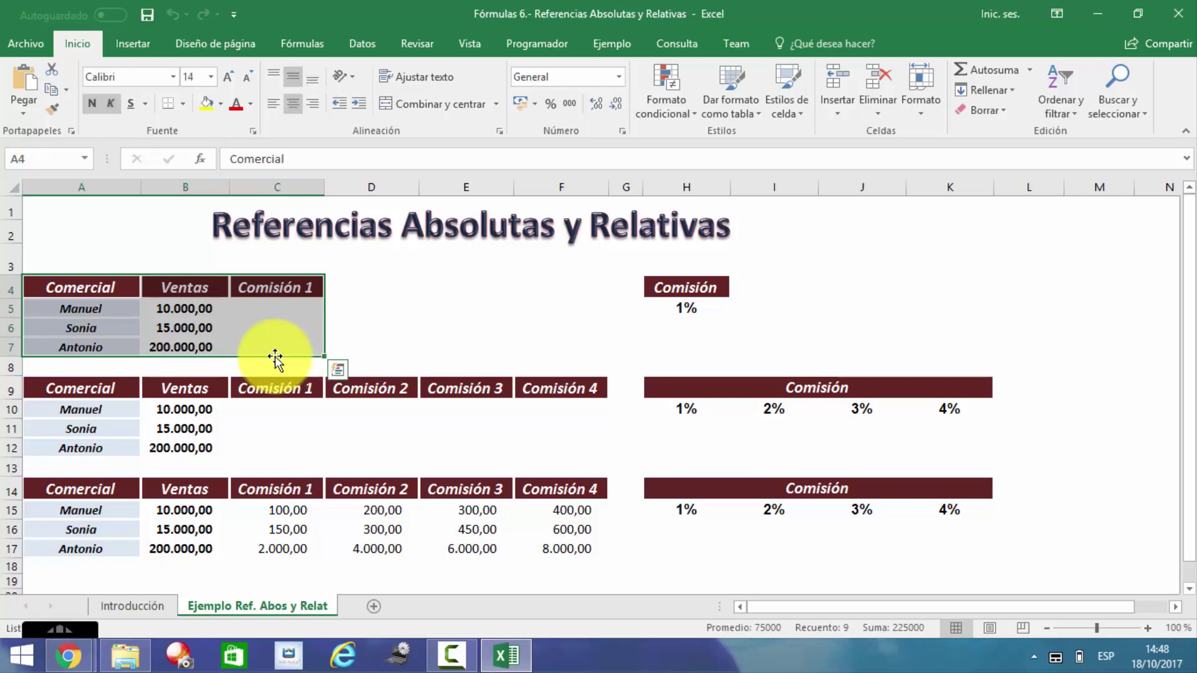
left_click_drag(79, 385, 552, 443)
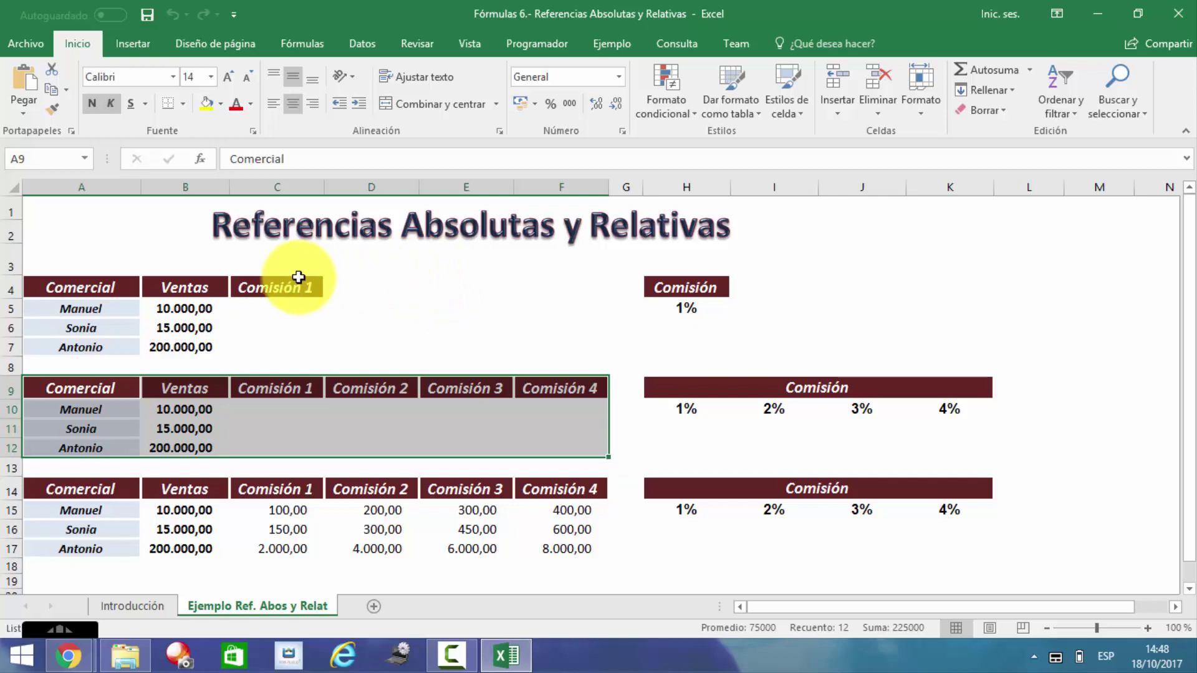
left_click(278, 303)
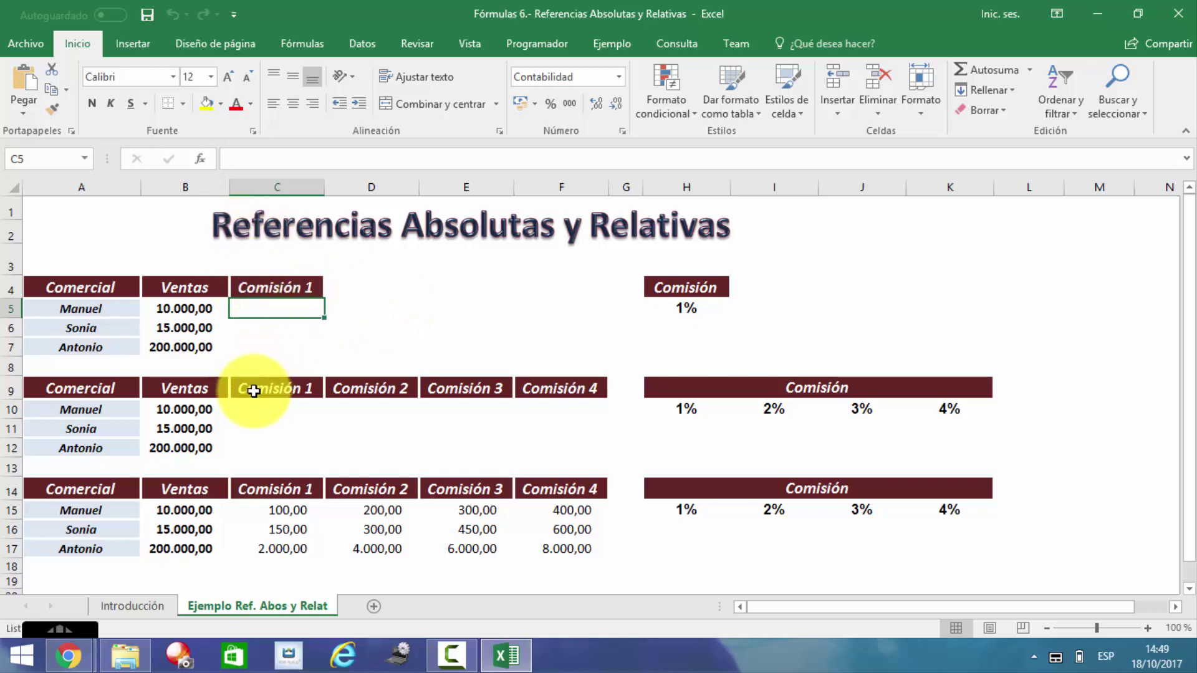
left_click(270, 324)
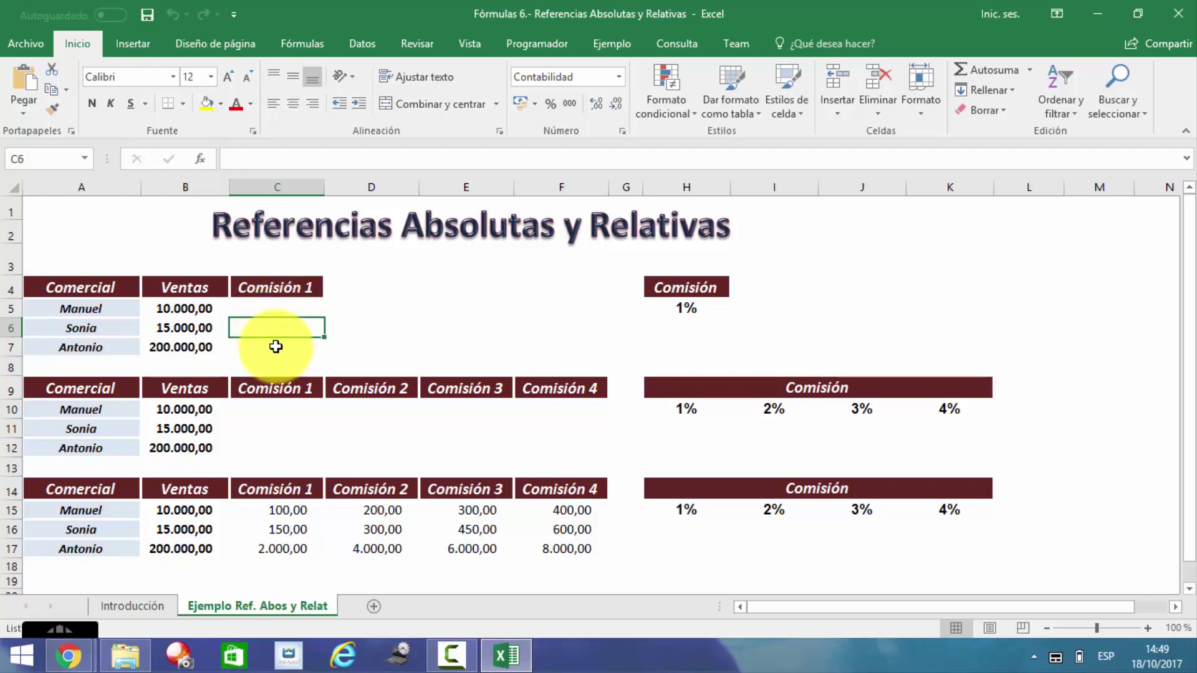
left_click(276, 346)
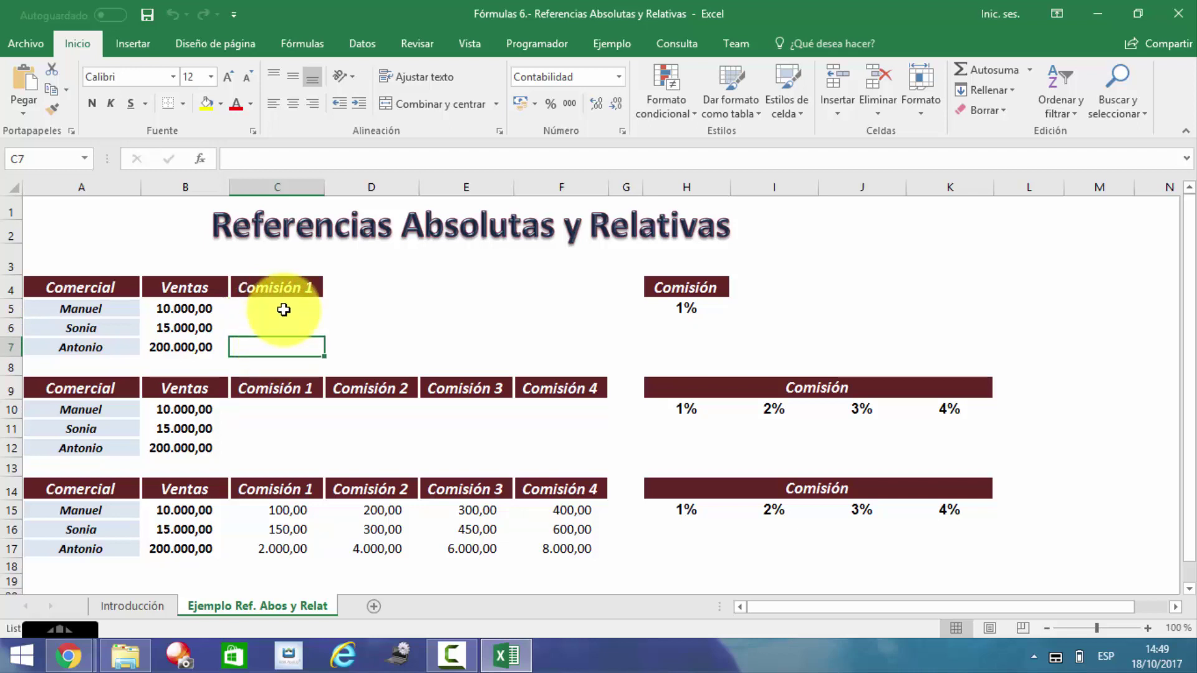
key("Up")
key("Up")
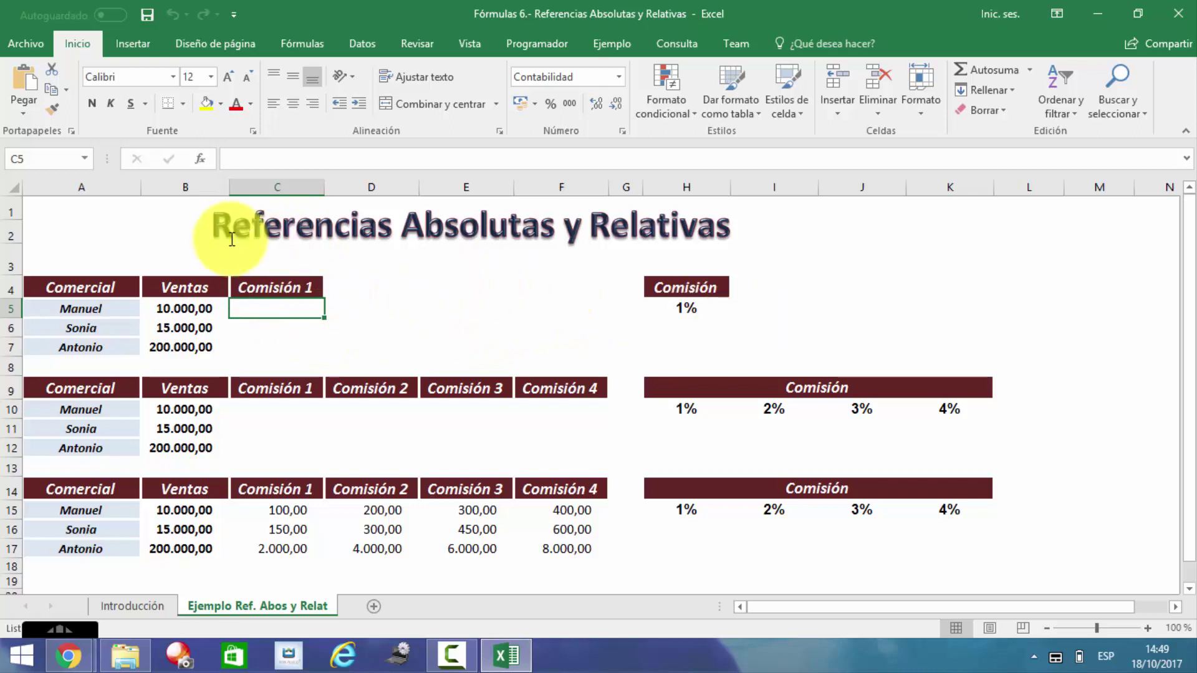
left_click(71, 214)
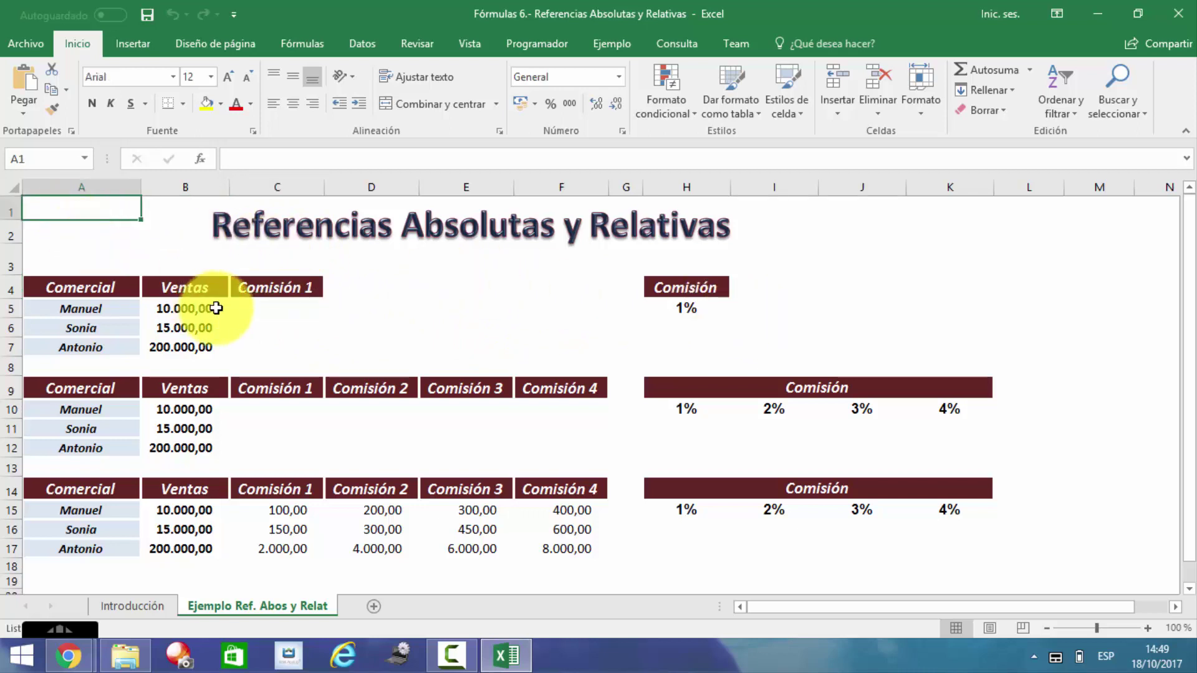
left_click_drag(91, 283, 252, 354)
left_click_drag(118, 382, 465, 428)
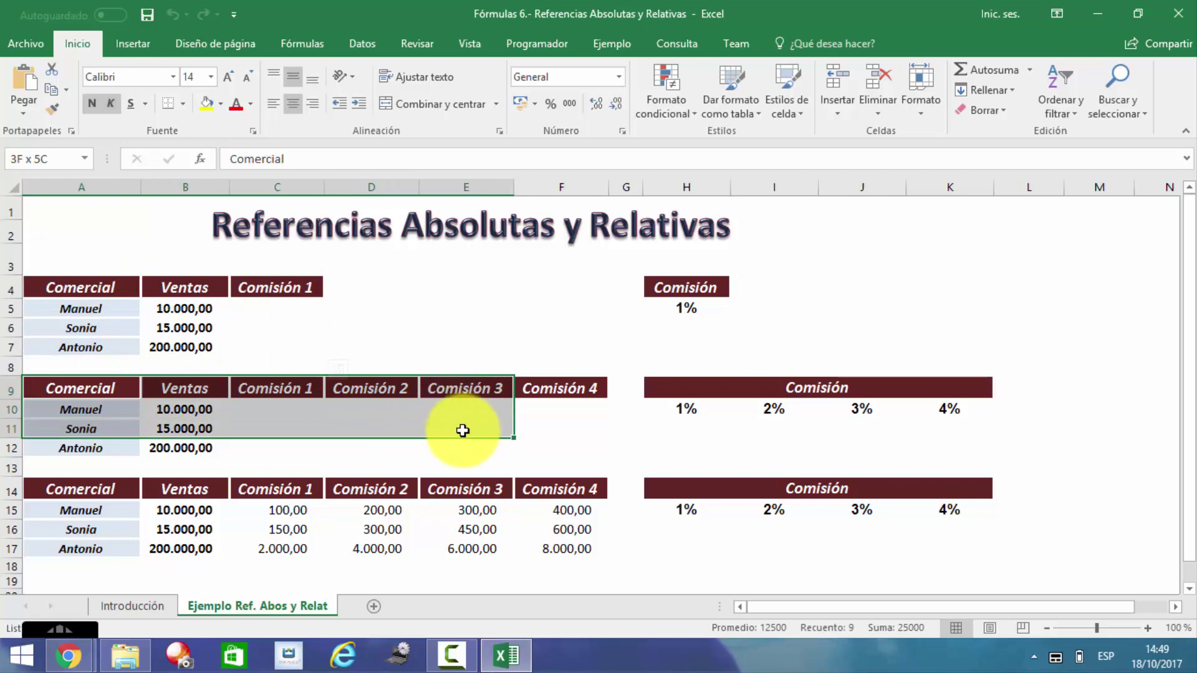
left_click_drag(458, 436, 435, 400)
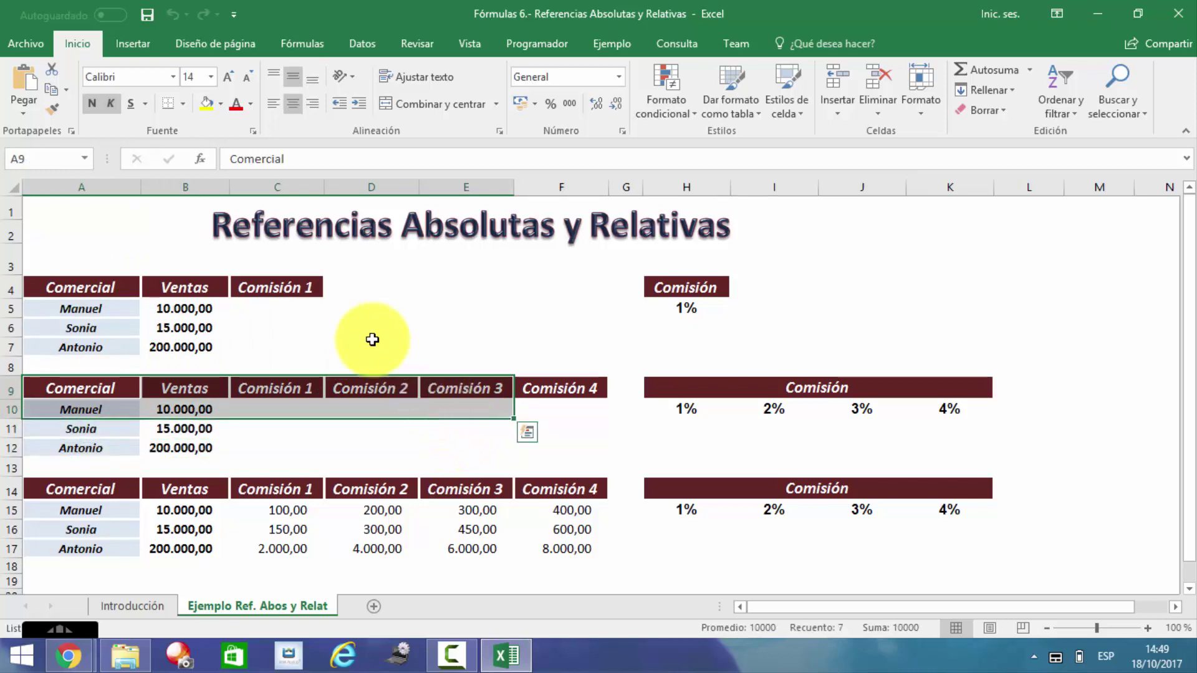
left_click(361, 330)
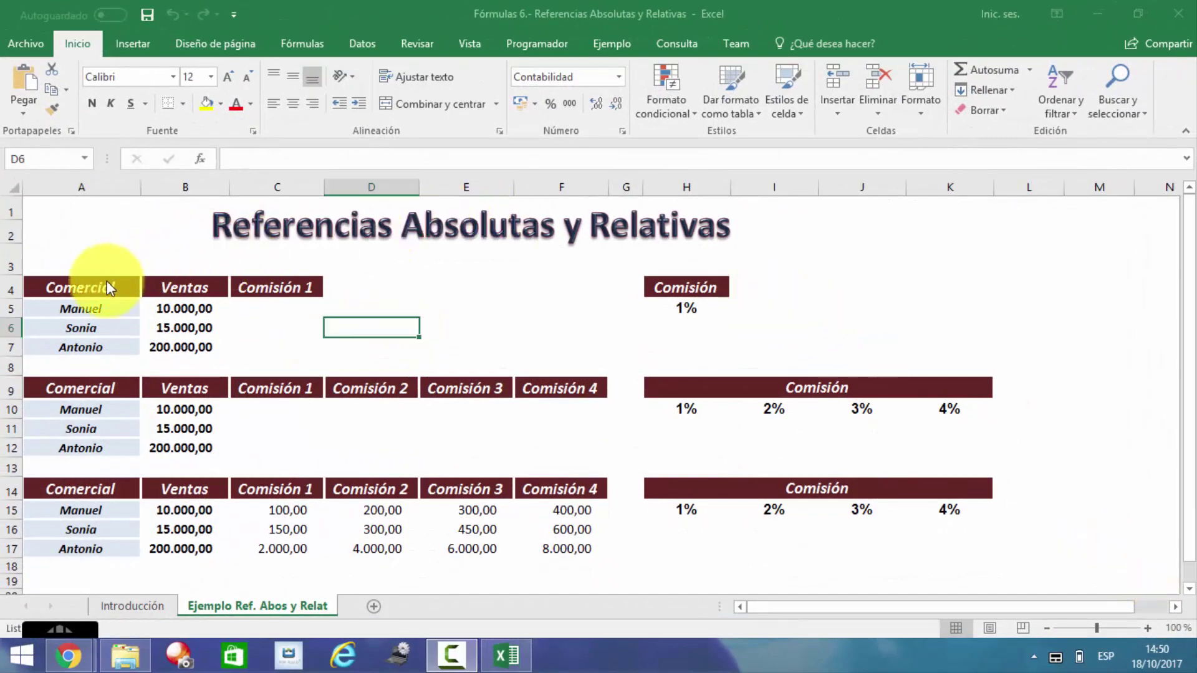
Step: Examine the first table's Comercial, Ventas and Comisión 1 columns and the commission rate in H5
left_click_drag(106, 286, 259, 330)
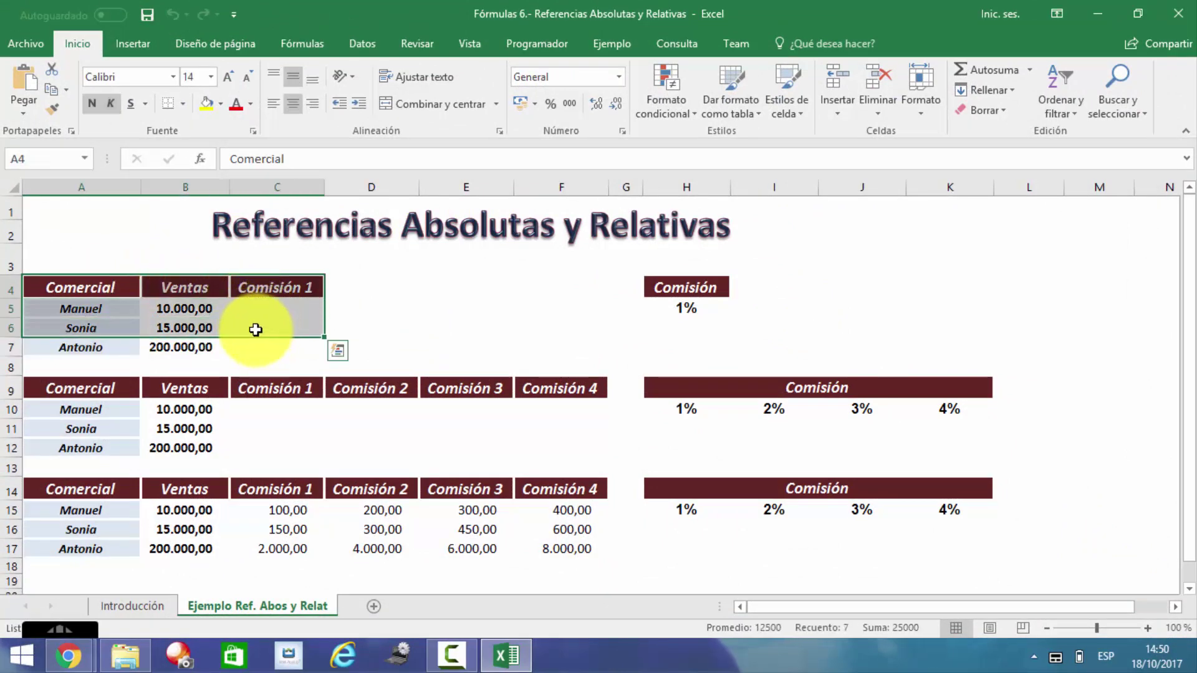
left_click_drag(70, 310, 79, 347)
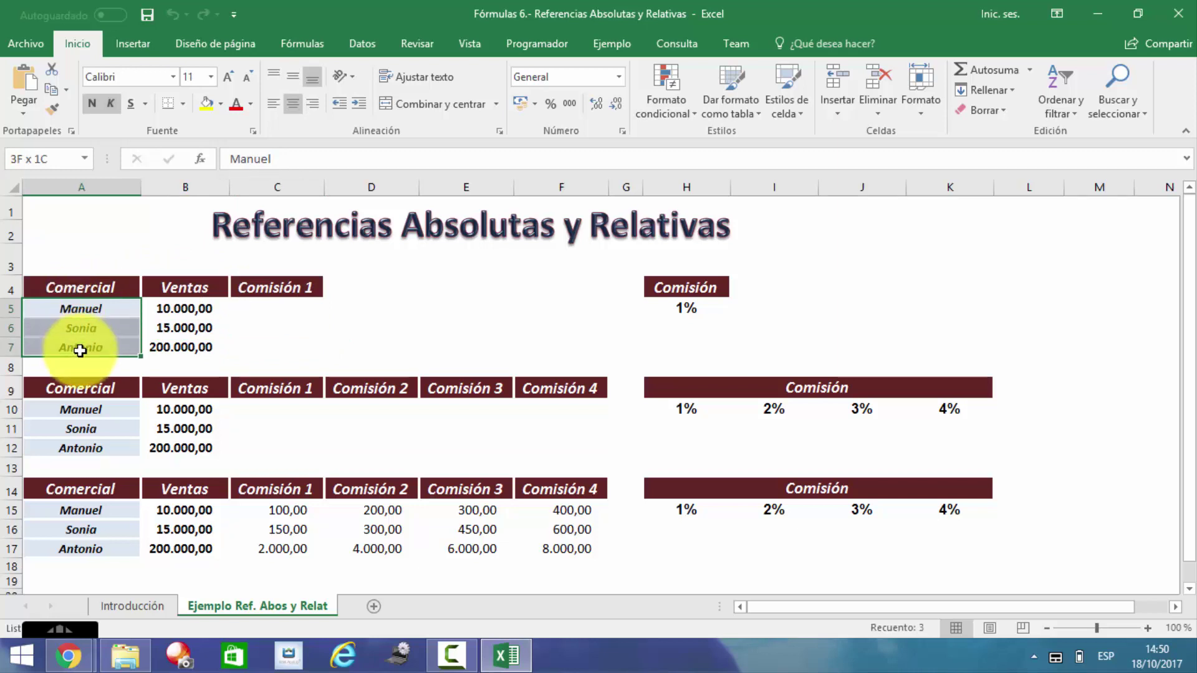
left_click(162, 309)
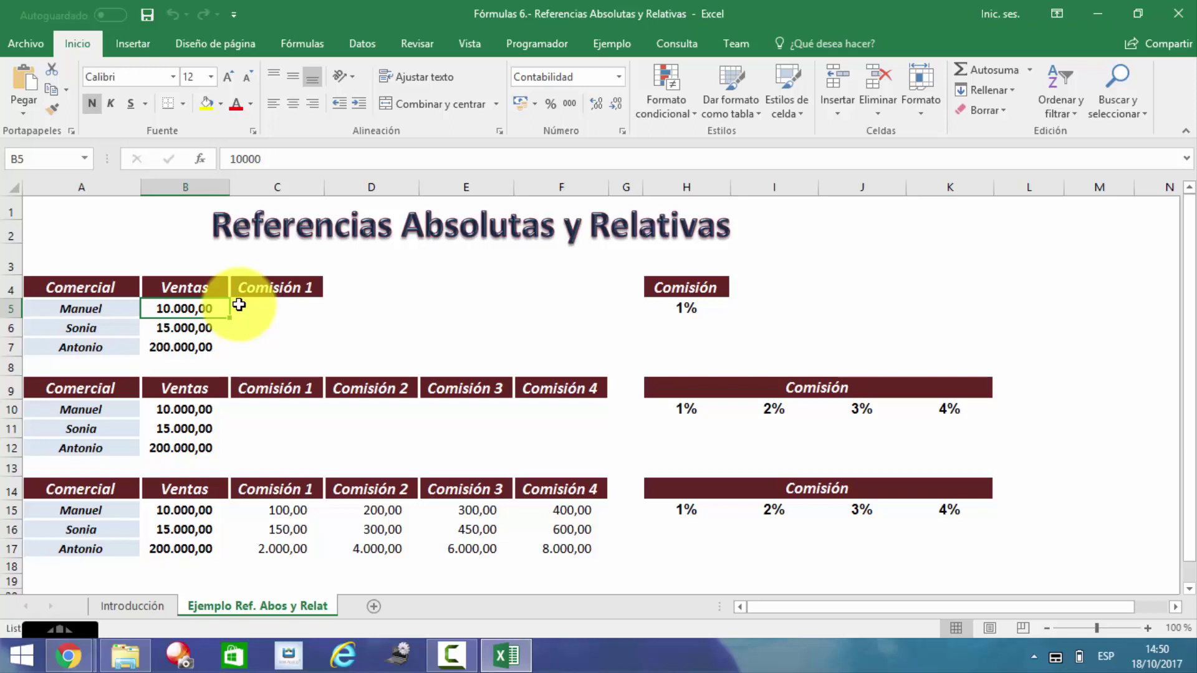
left_click(287, 311)
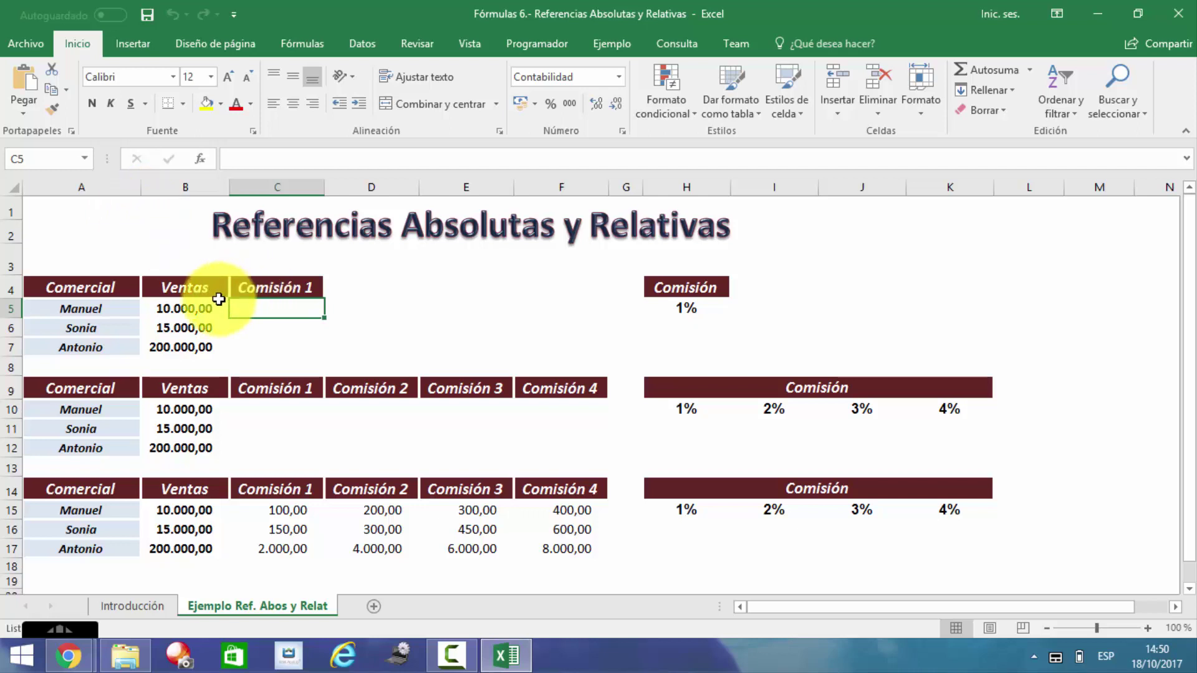
left_click(287, 288)
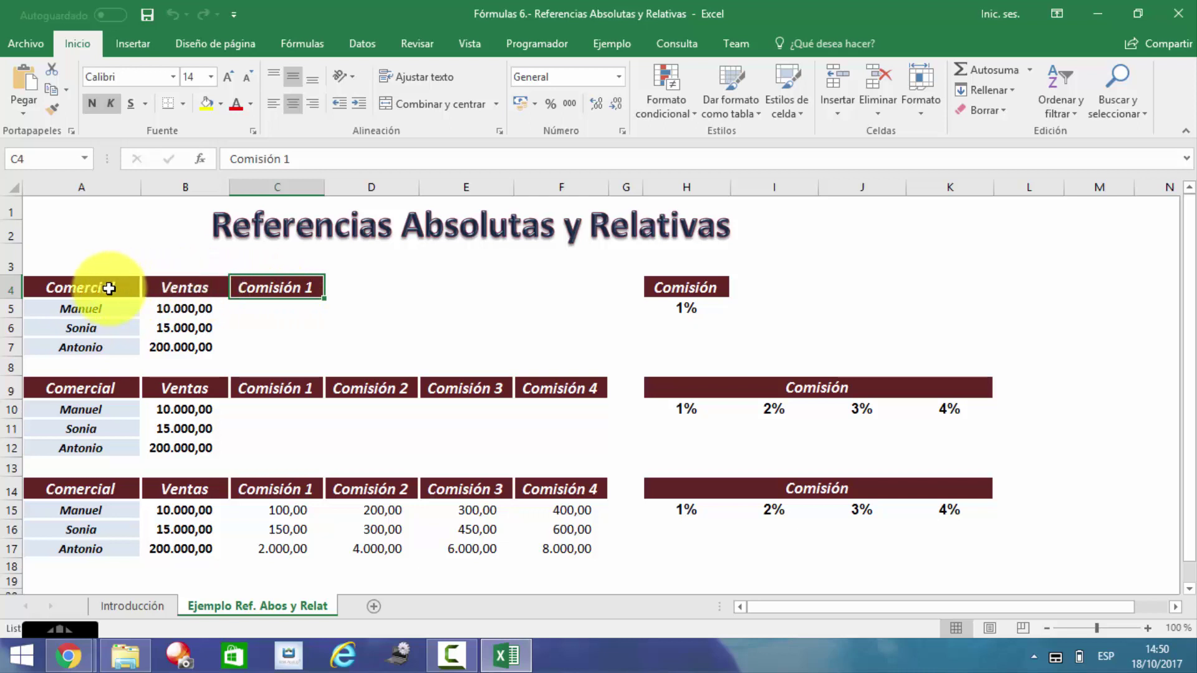
left_click(99, 308)
left_click(172, 308)
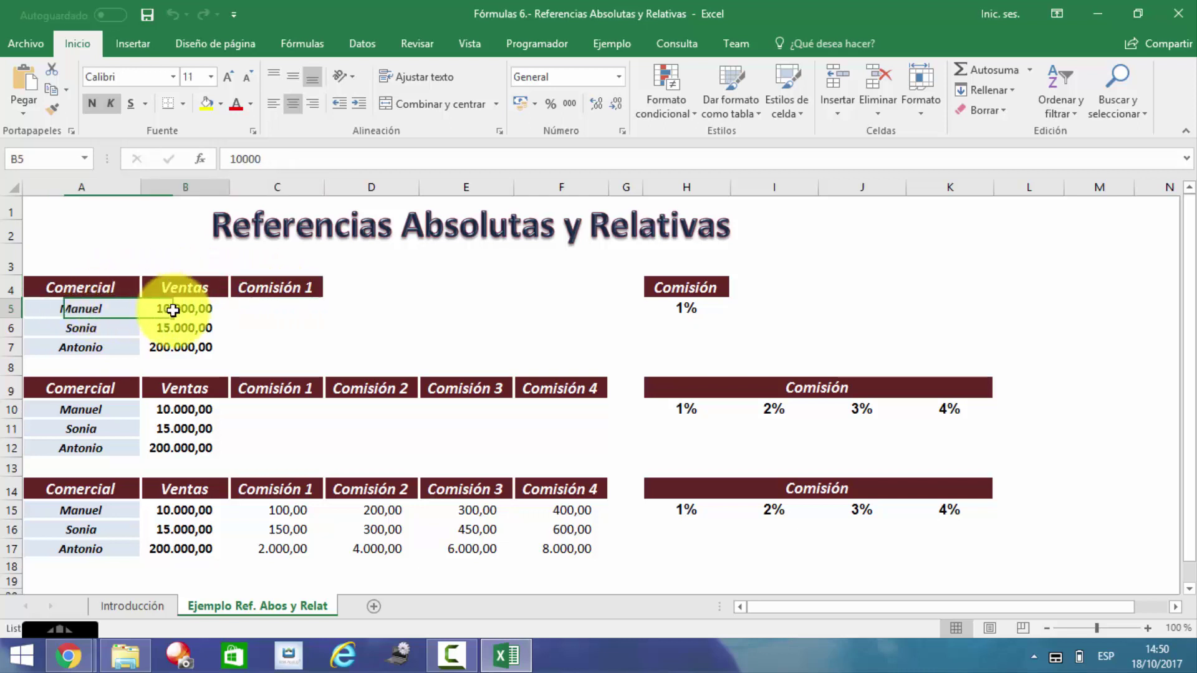
left_click(274, 287)
left_click(679, 288)
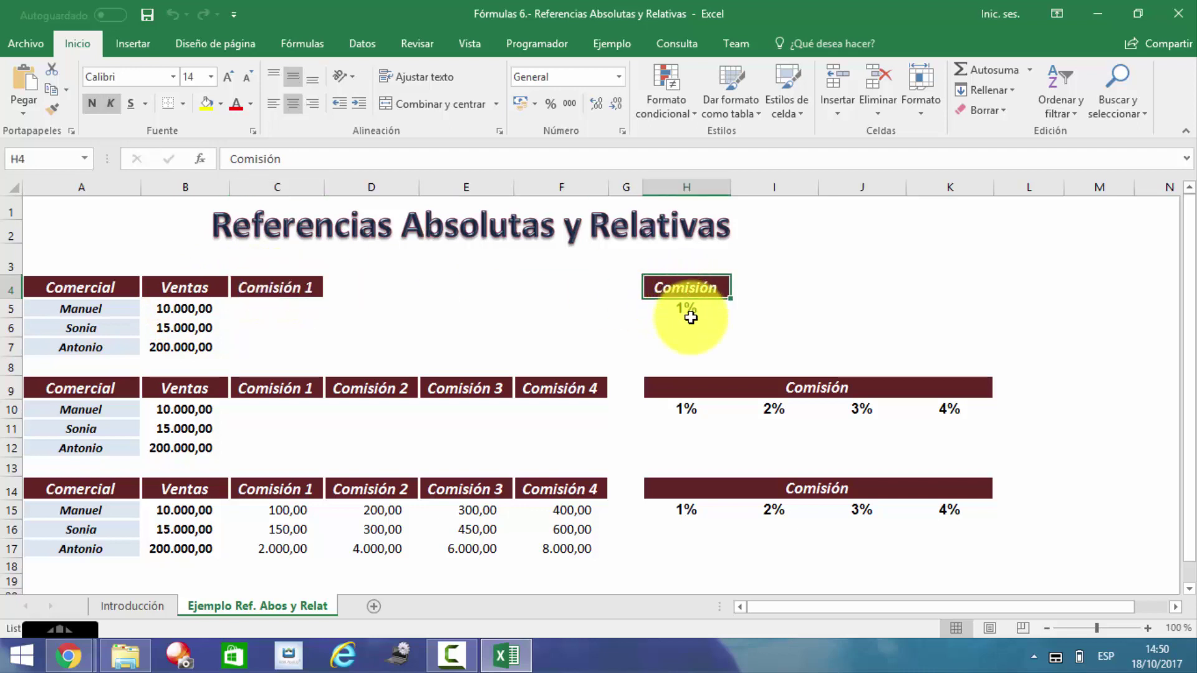
left_click(687, 314)
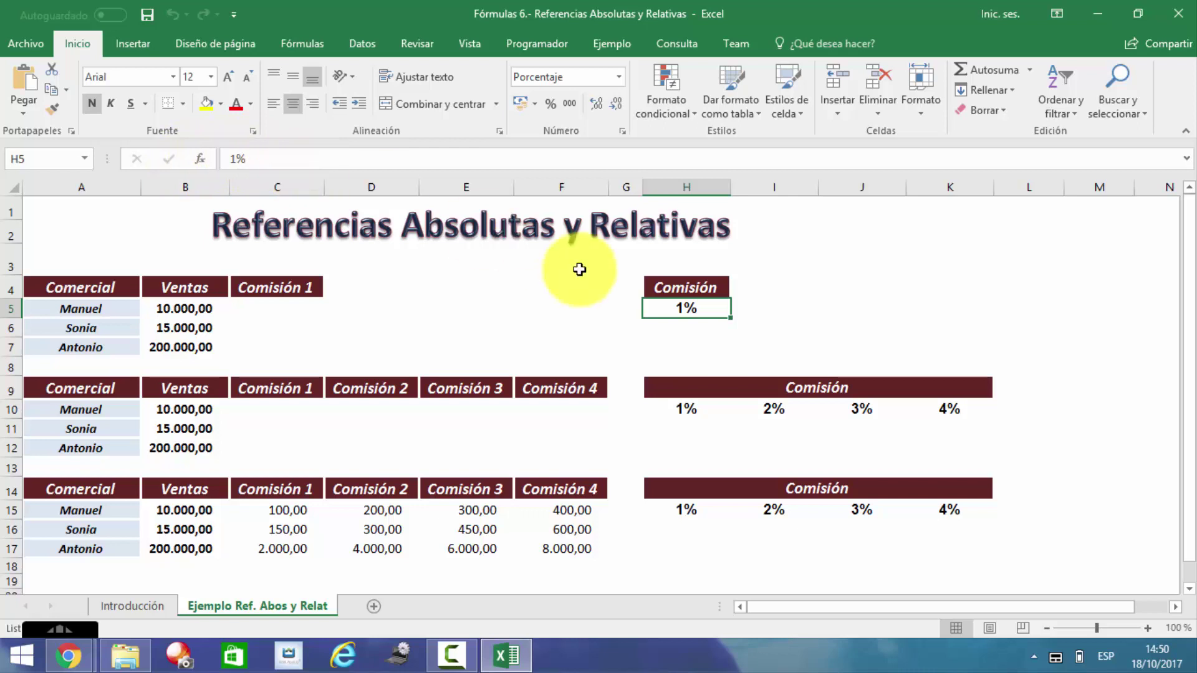
left_click(775, 282)
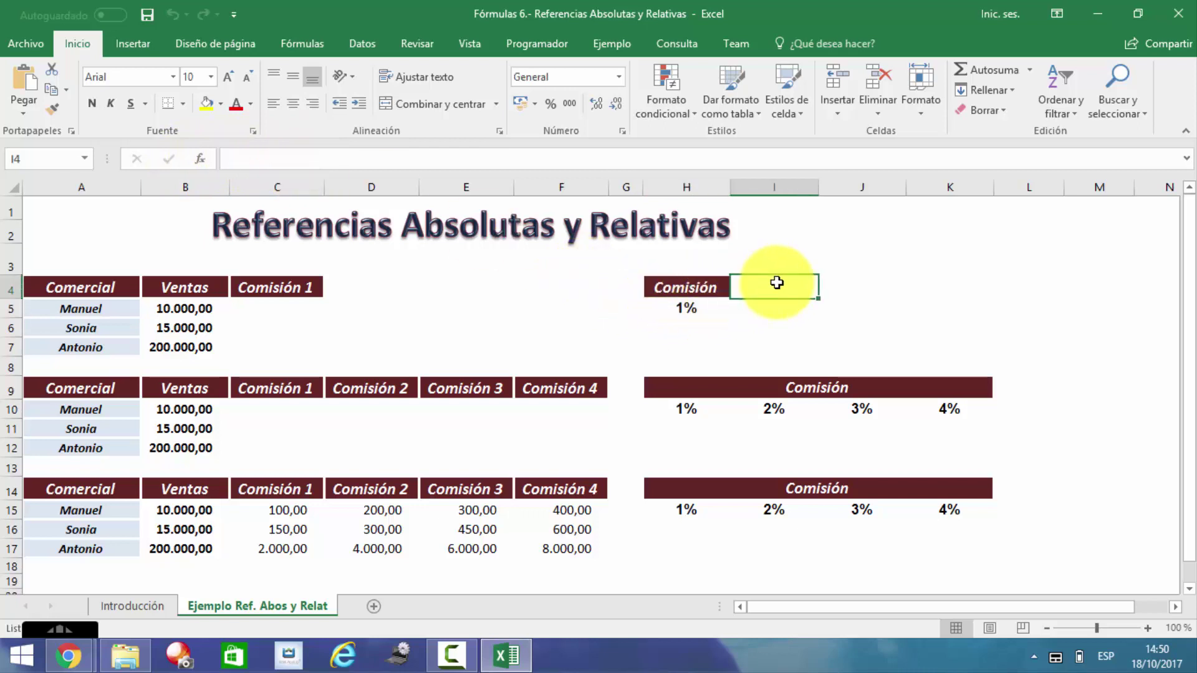
Step: Examine the first table's sales and H5 rate, plus the second table's Comisión 1–4 headers and rates in H10:K10
left_click(274, 305)
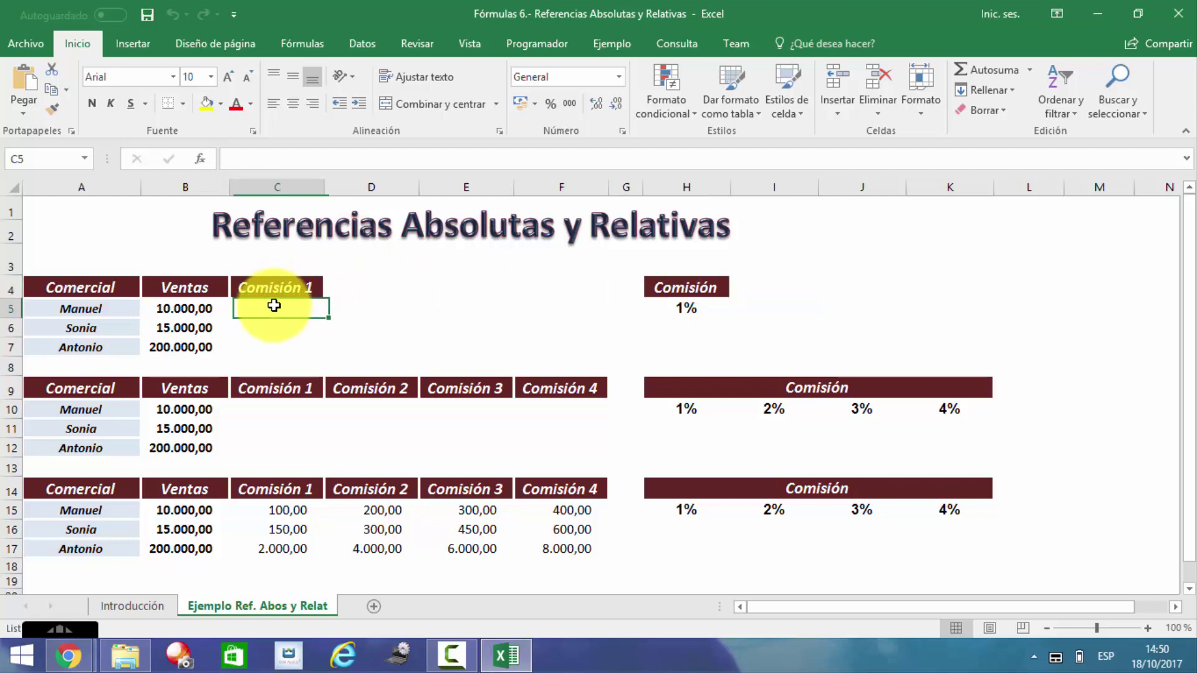
left_click(107, 307)
left_click(177, 305)
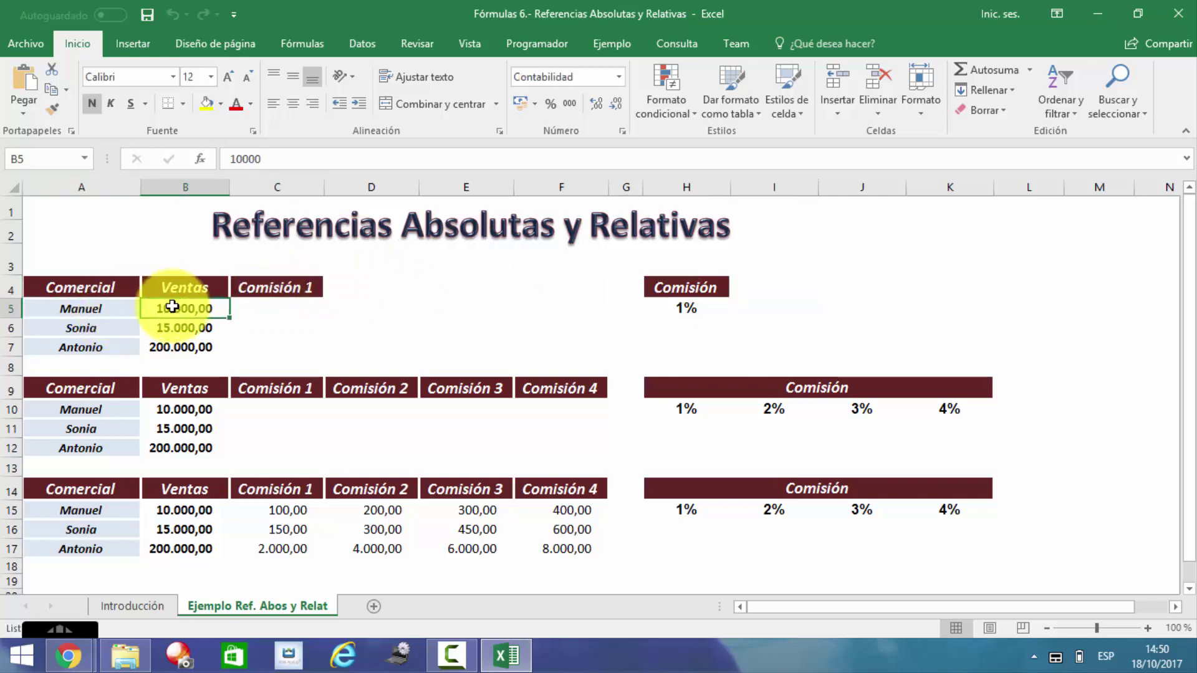
left_click(93, 325)
left_click(174, 331)
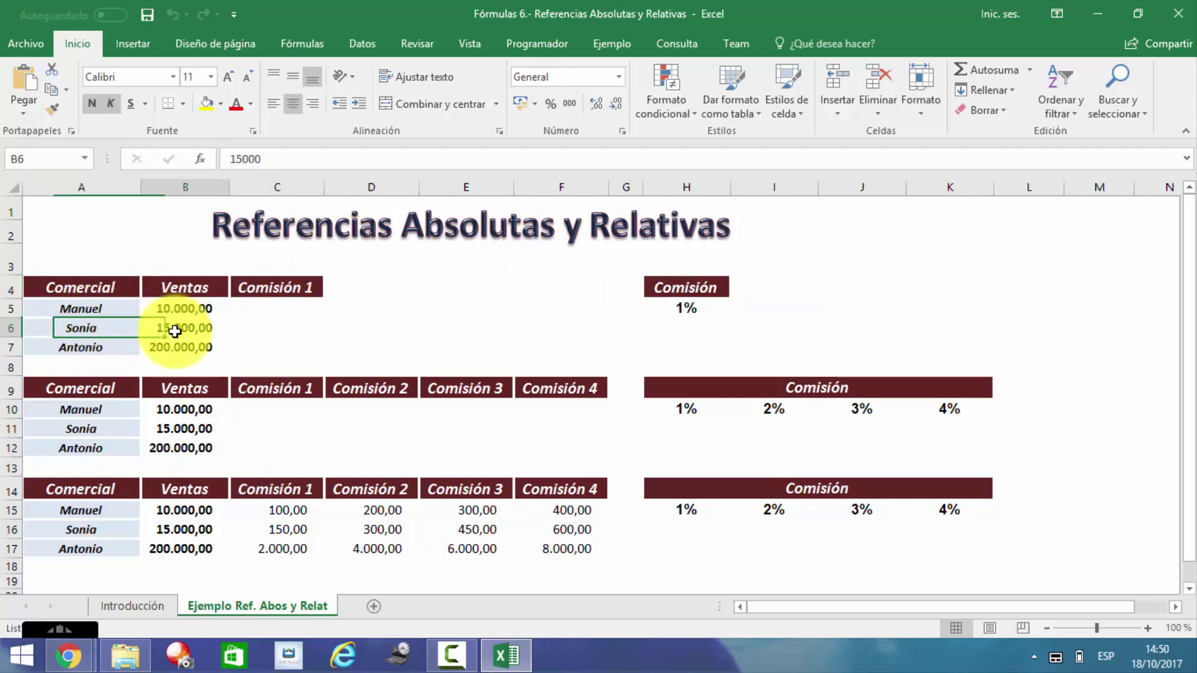
left_click(690, 309)
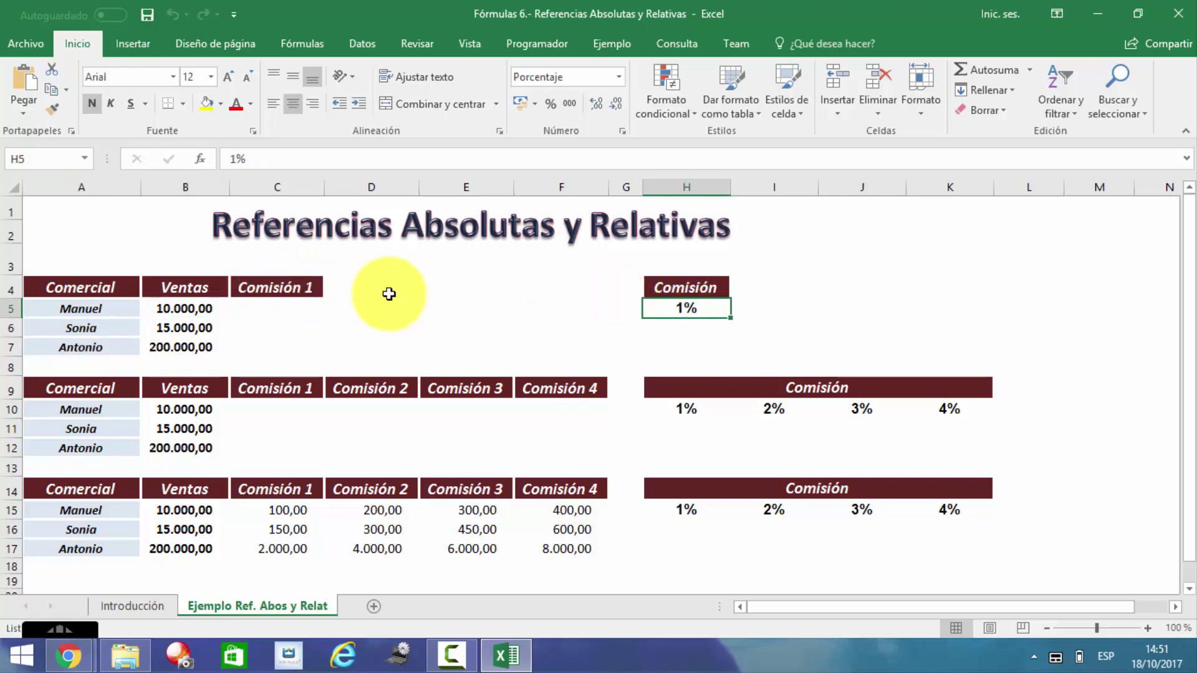
left_click_drag(266, 391, 570, 396)
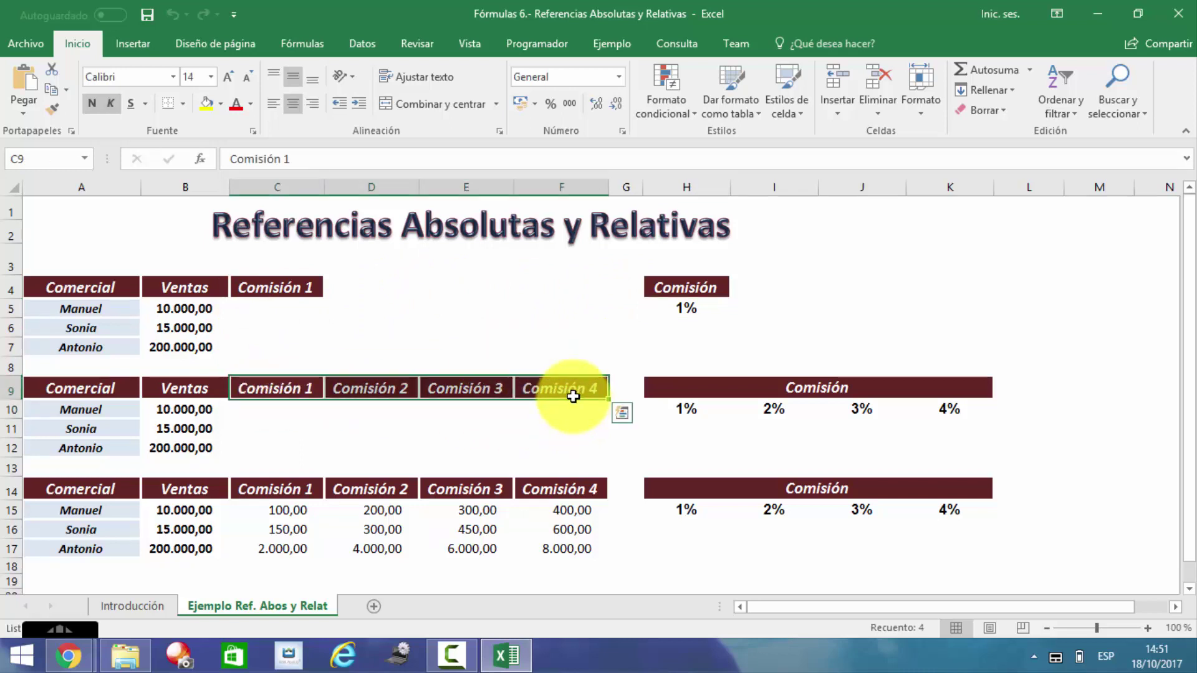
left_click_drag(683, 409, 970, 408)
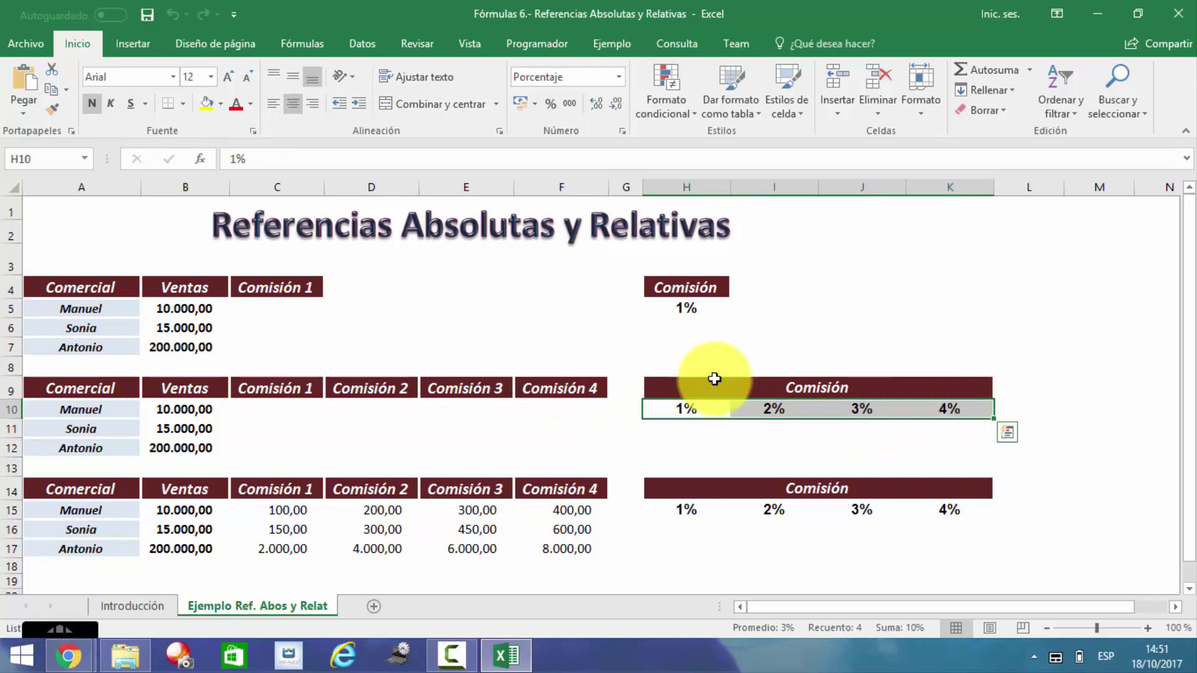
Step: Enter the formula =B5*H5 in C5 to calculate the first salesperson's commission
left_click(275, 308)
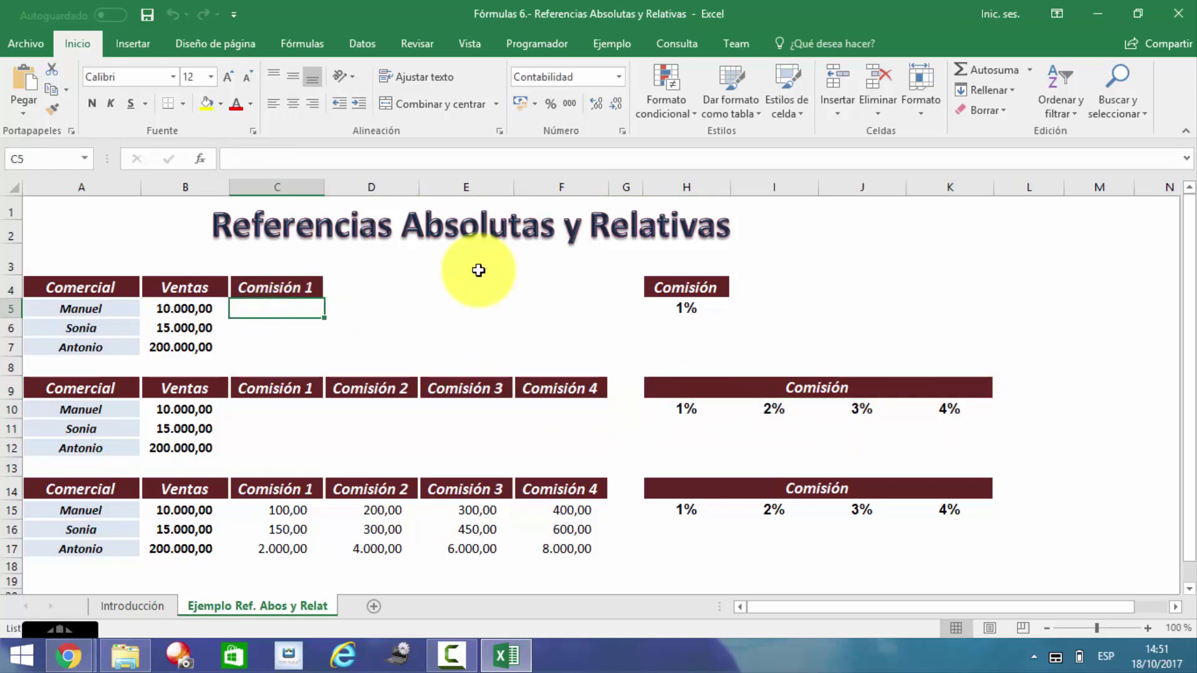
left_click(688, 313)
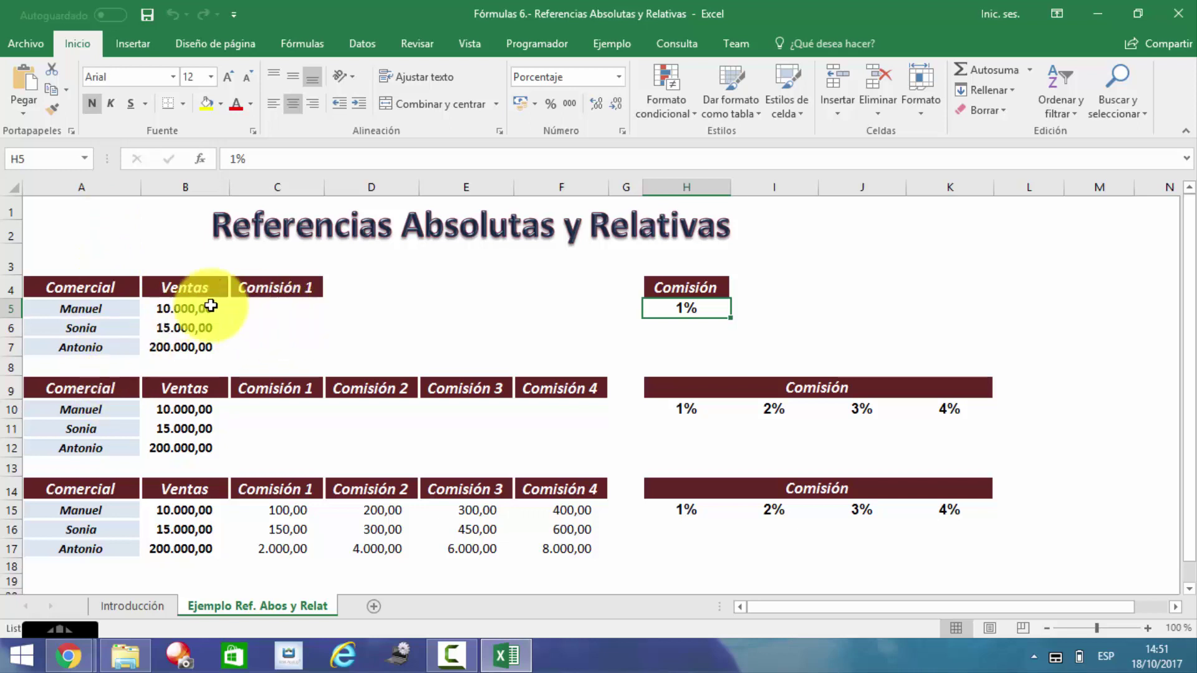
left_click(275, 305)
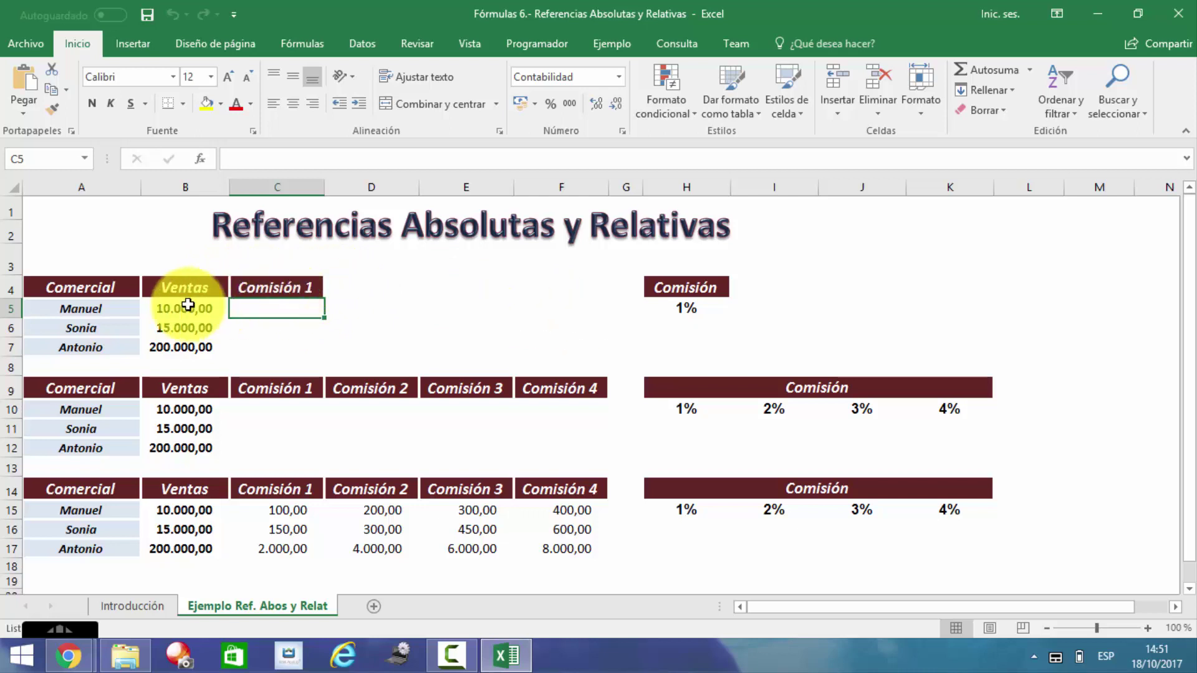
left_click(99, 309)
left_click(269, 308)
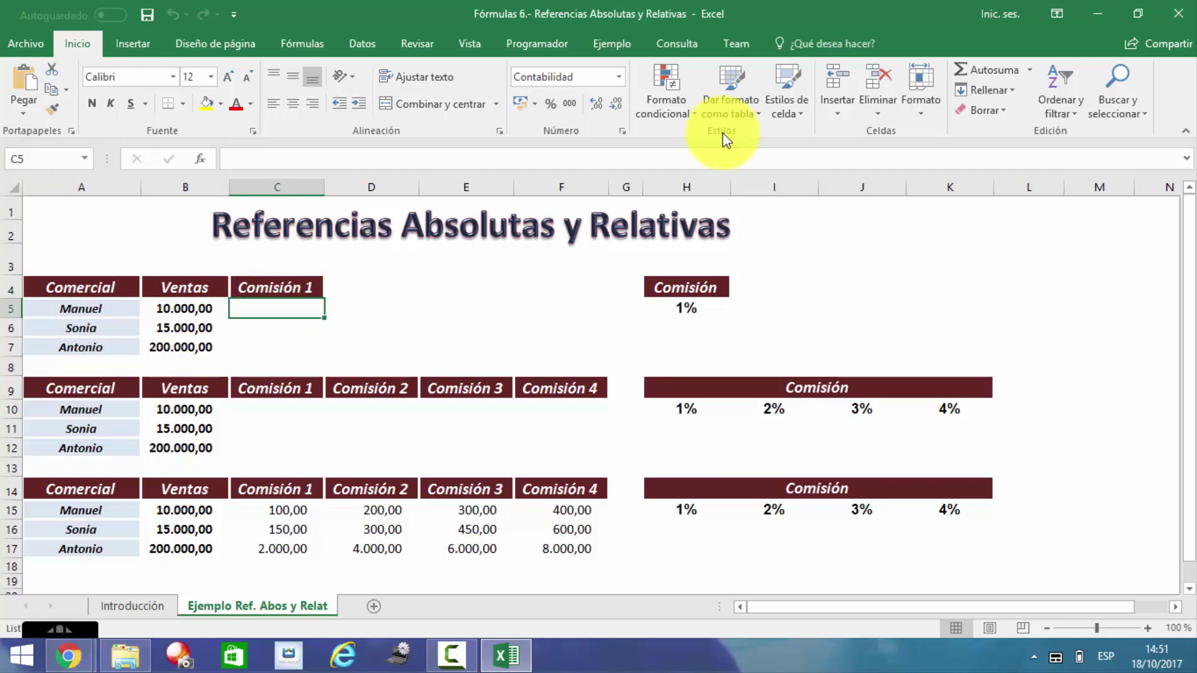
type("=")
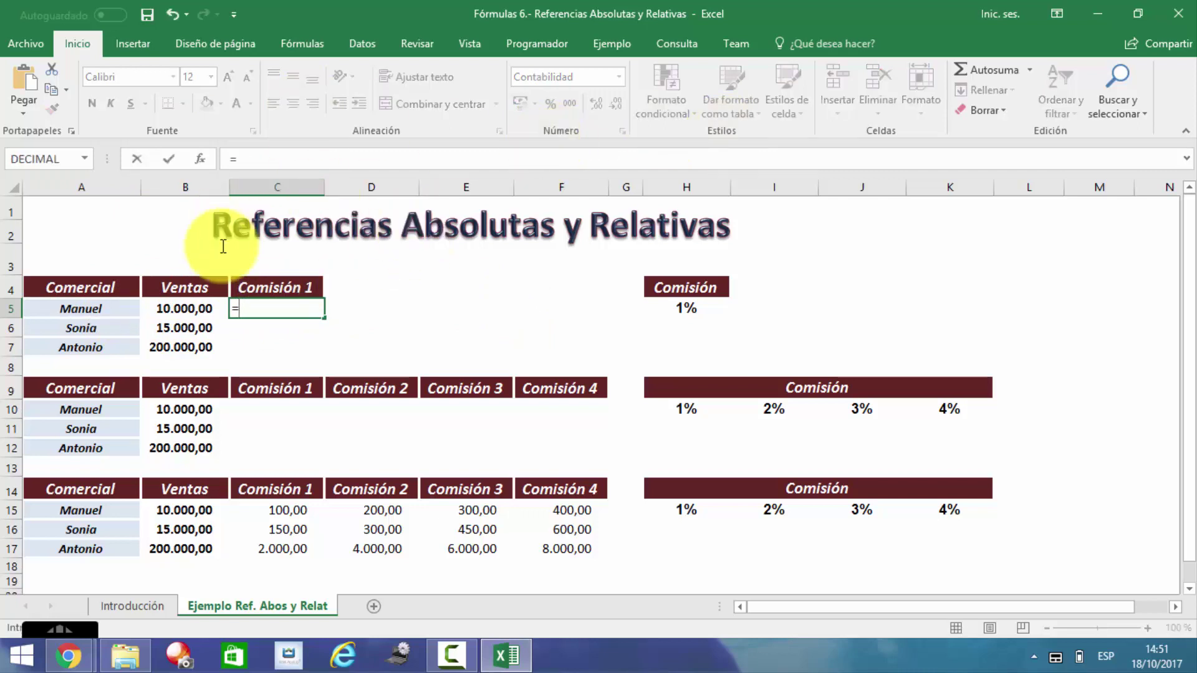
left_click(178, 308)
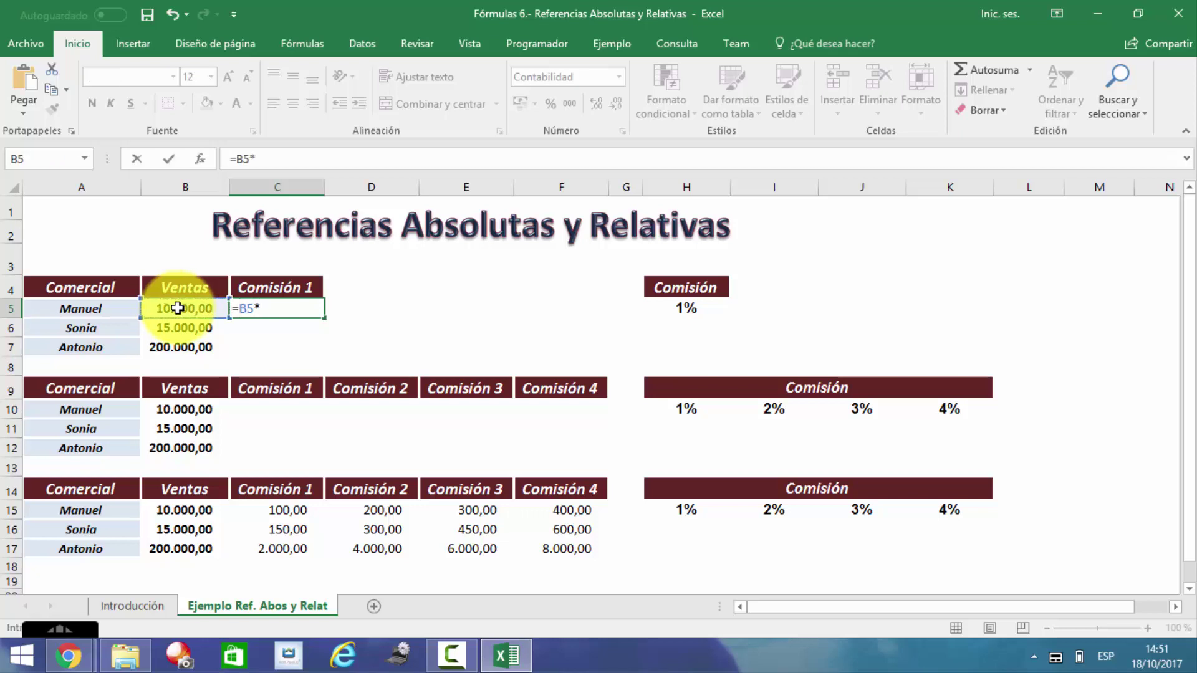
left_click(682, 306)
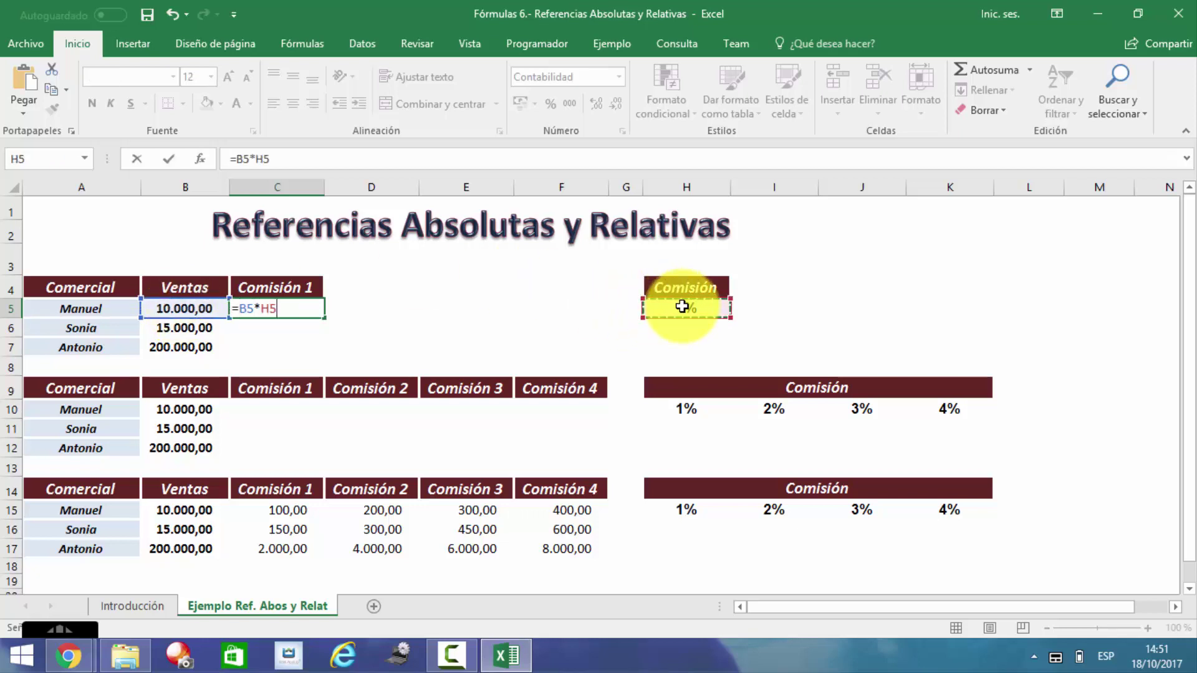
key("Return")
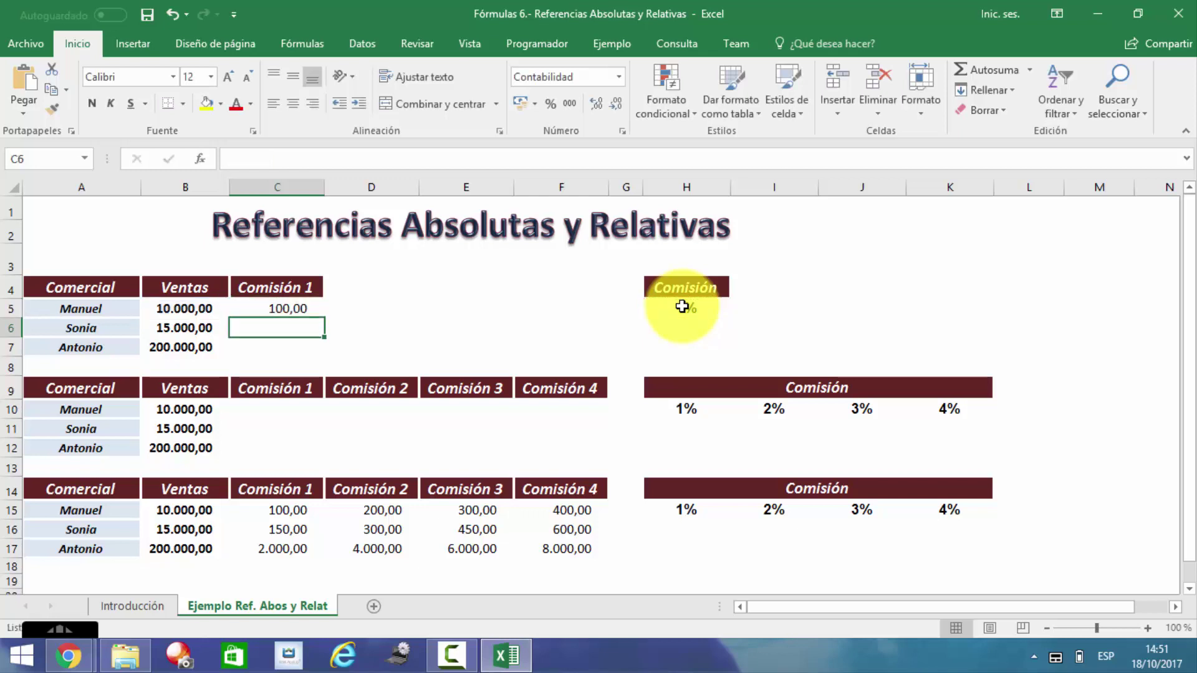
Step: Examine the remaining empty commission cells C6:C7 and the second table's range C10:F12
key("Up")
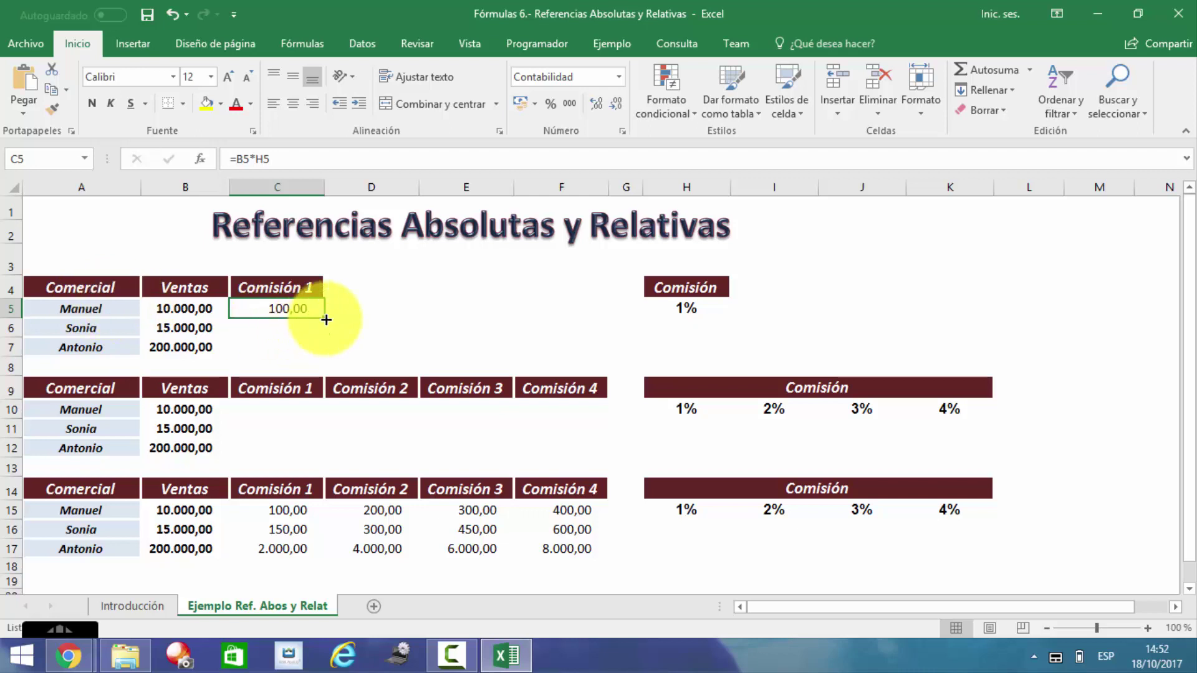
left_click(263, 329)
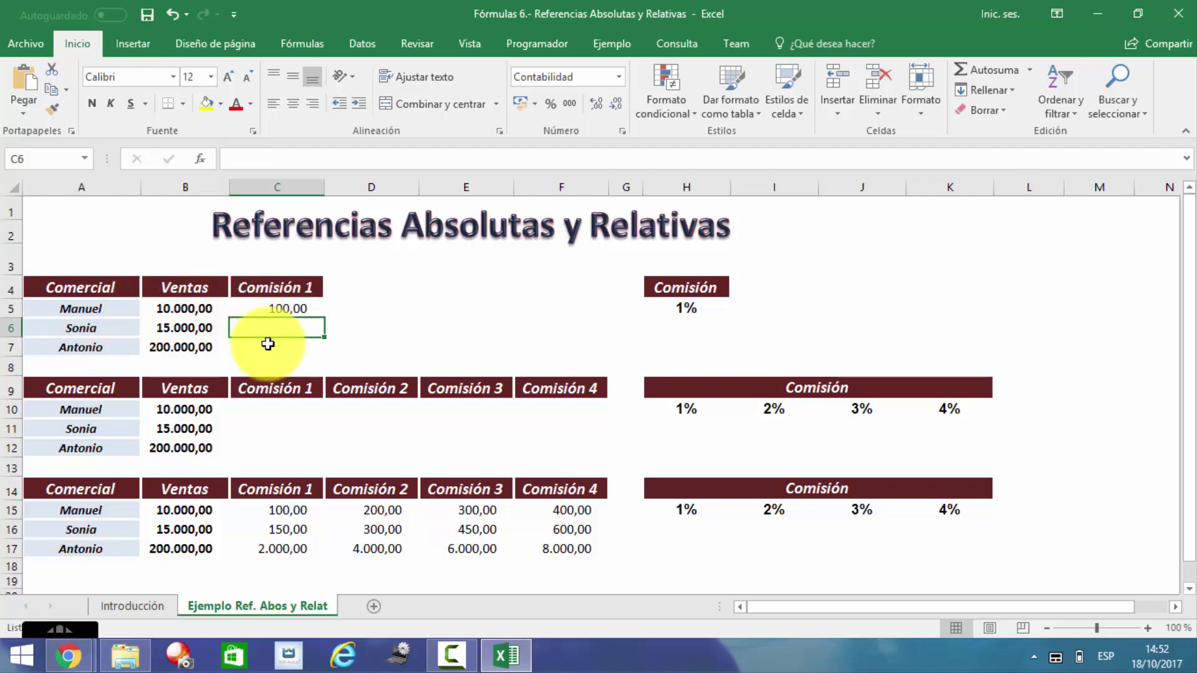
left_click(268, 348)
left_click_drag(278, 405, 546, 450)
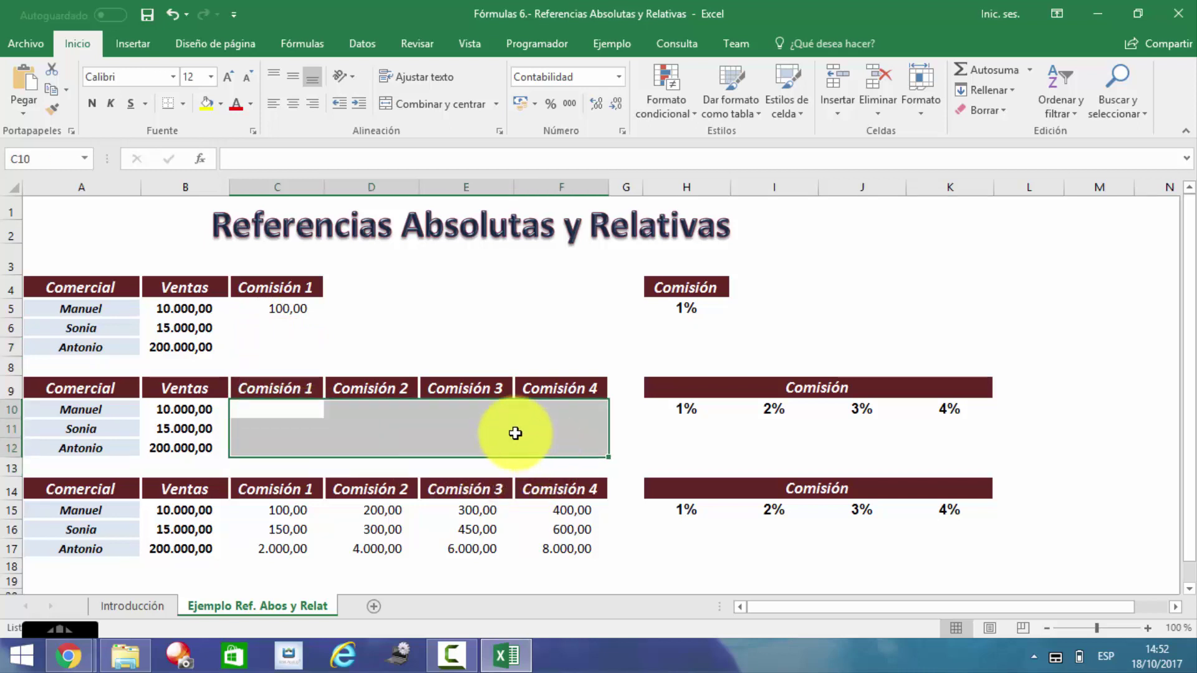
left_click(300, 409)
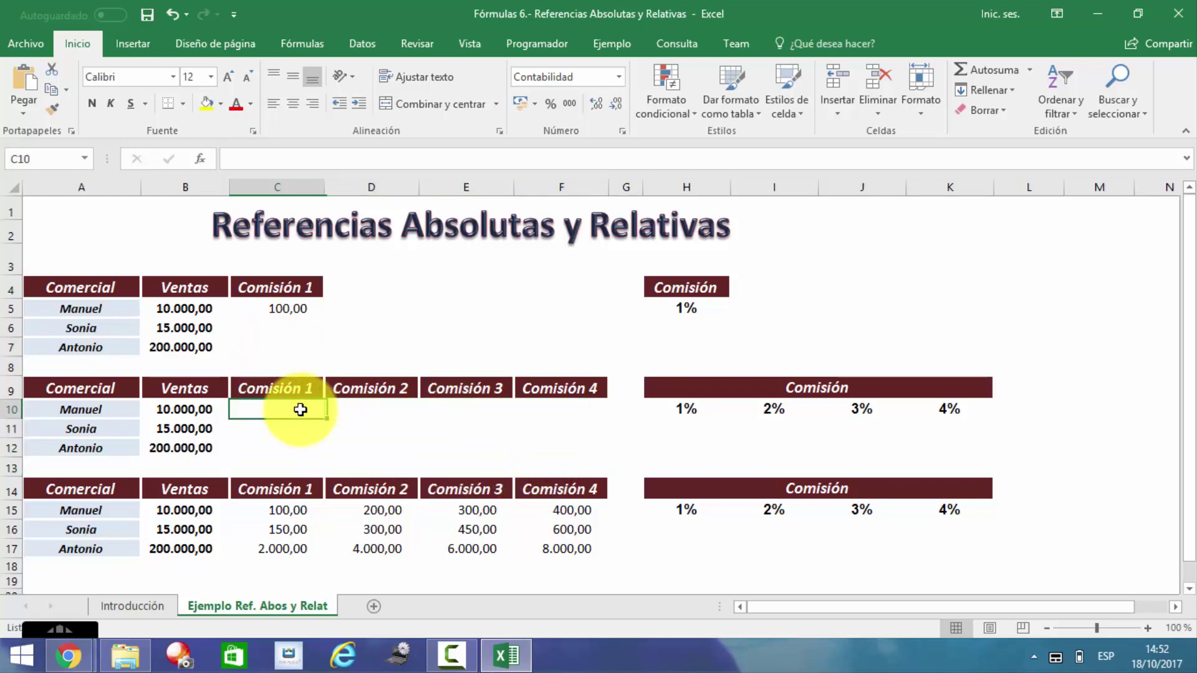
left_click(382, 407)
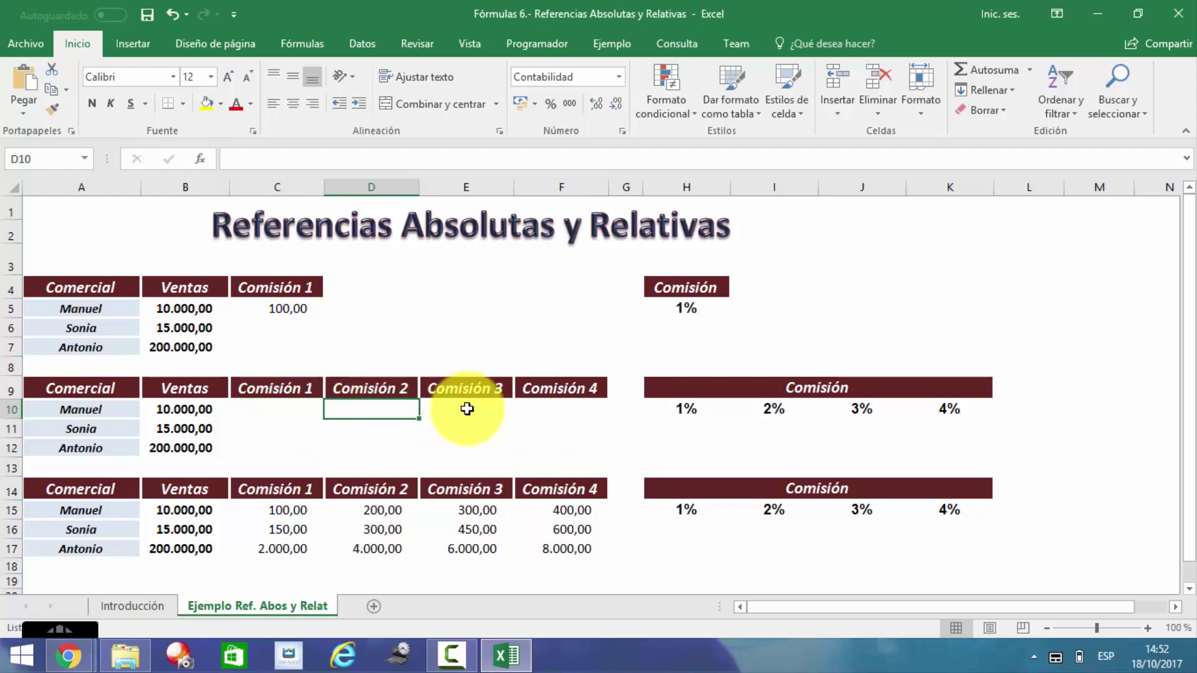
left_click(473, 407)
left_click(534, 404)
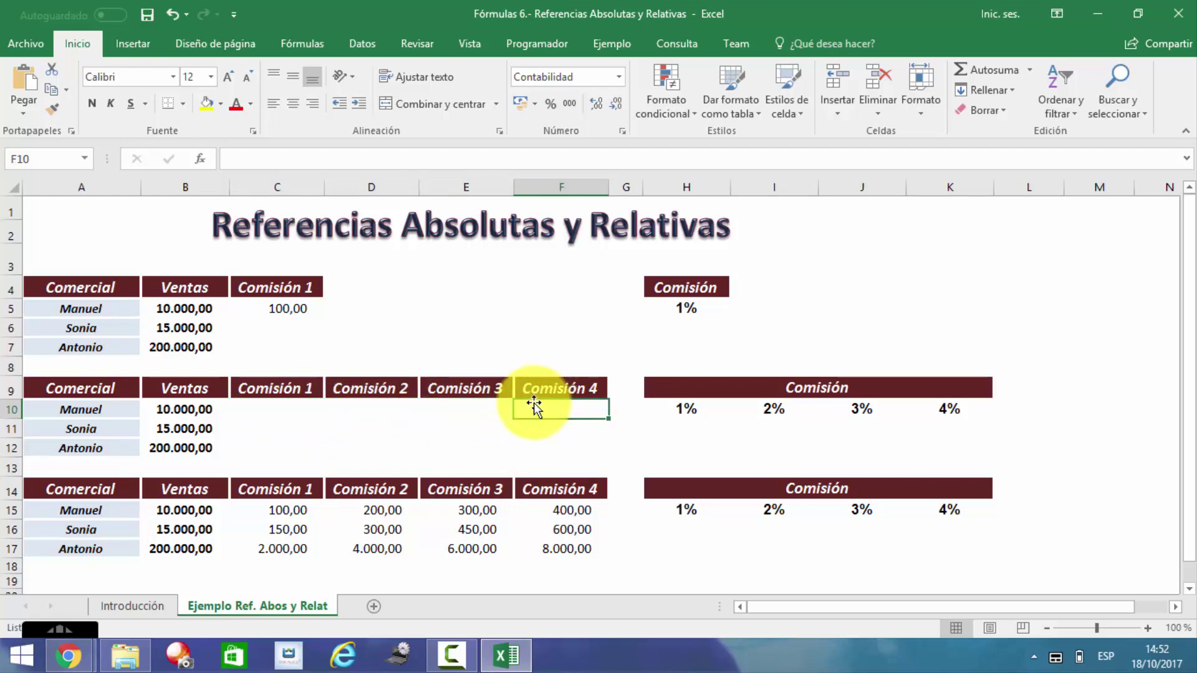
left_click(287, 425)
left_click(290, 446)
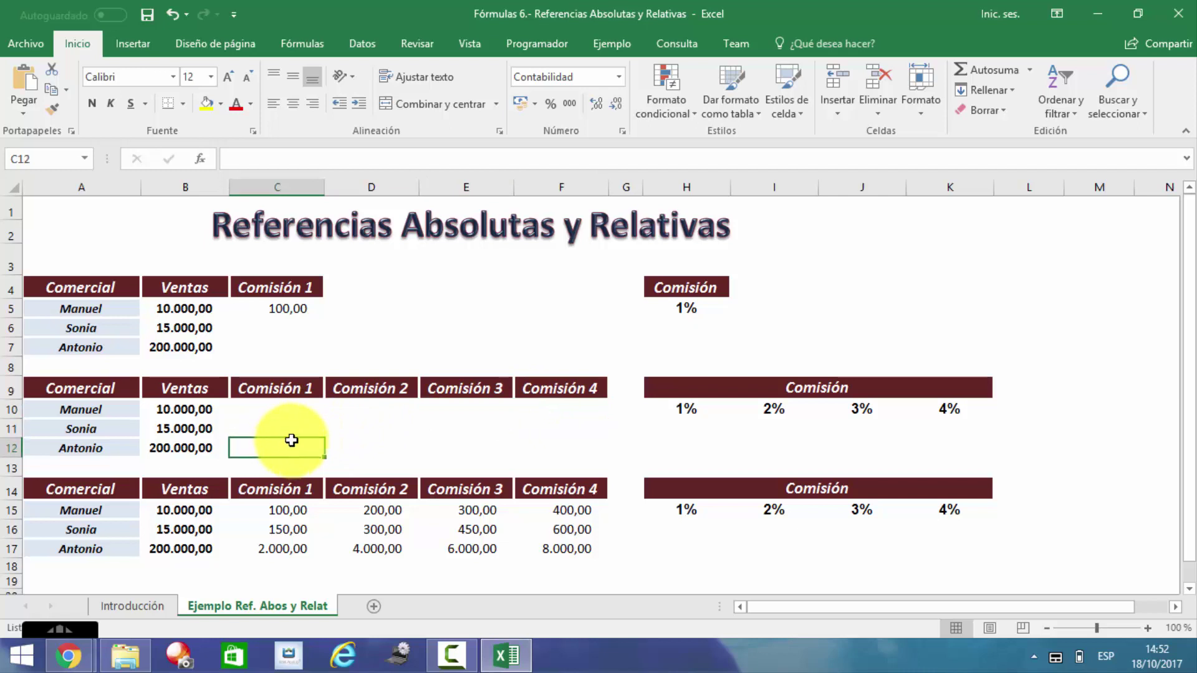
left_click(283, 406)
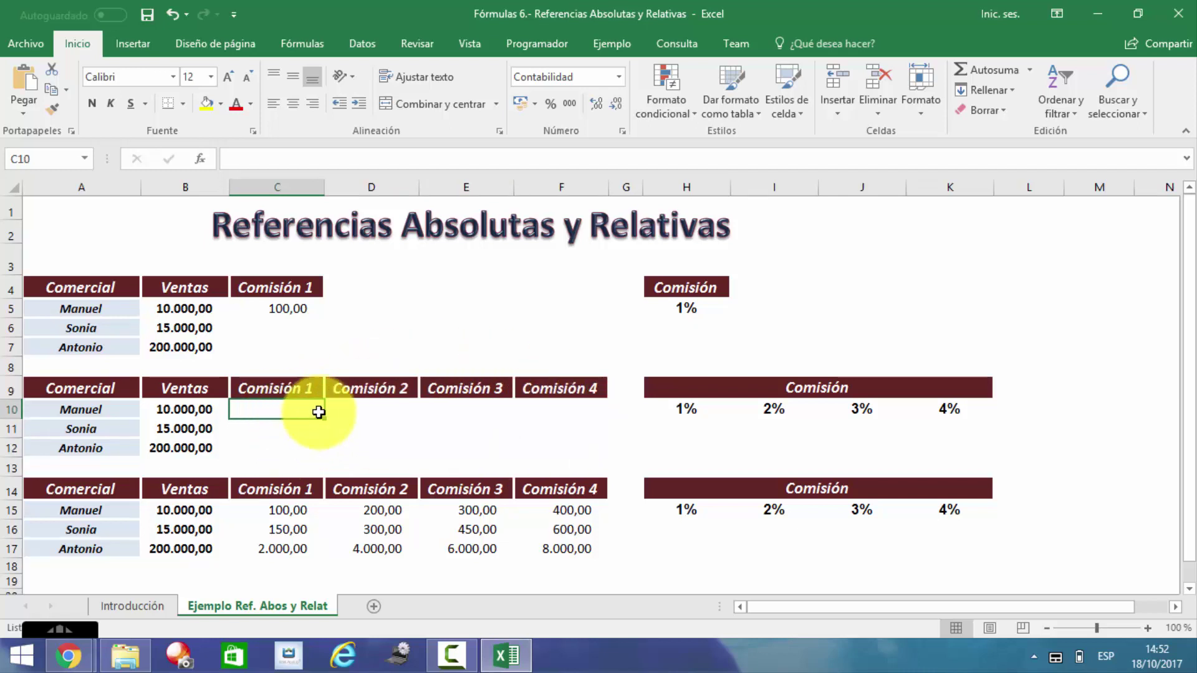
left_click_drag(293, 412, 553, 446)
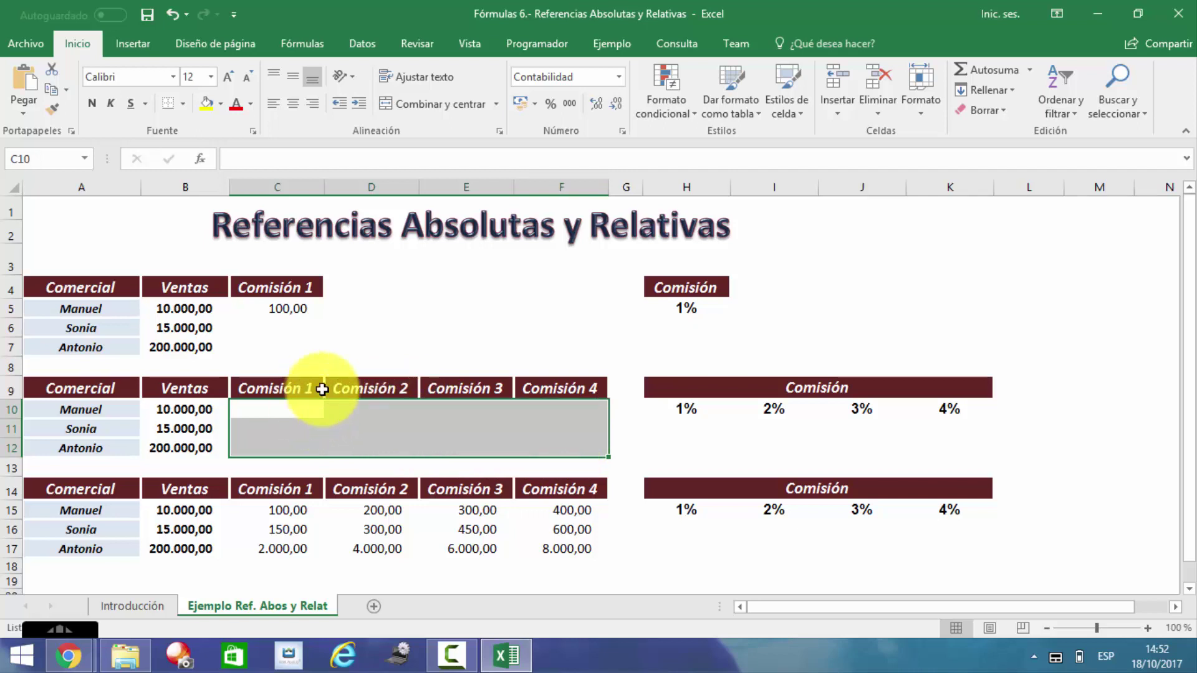
left_click(275, 408)
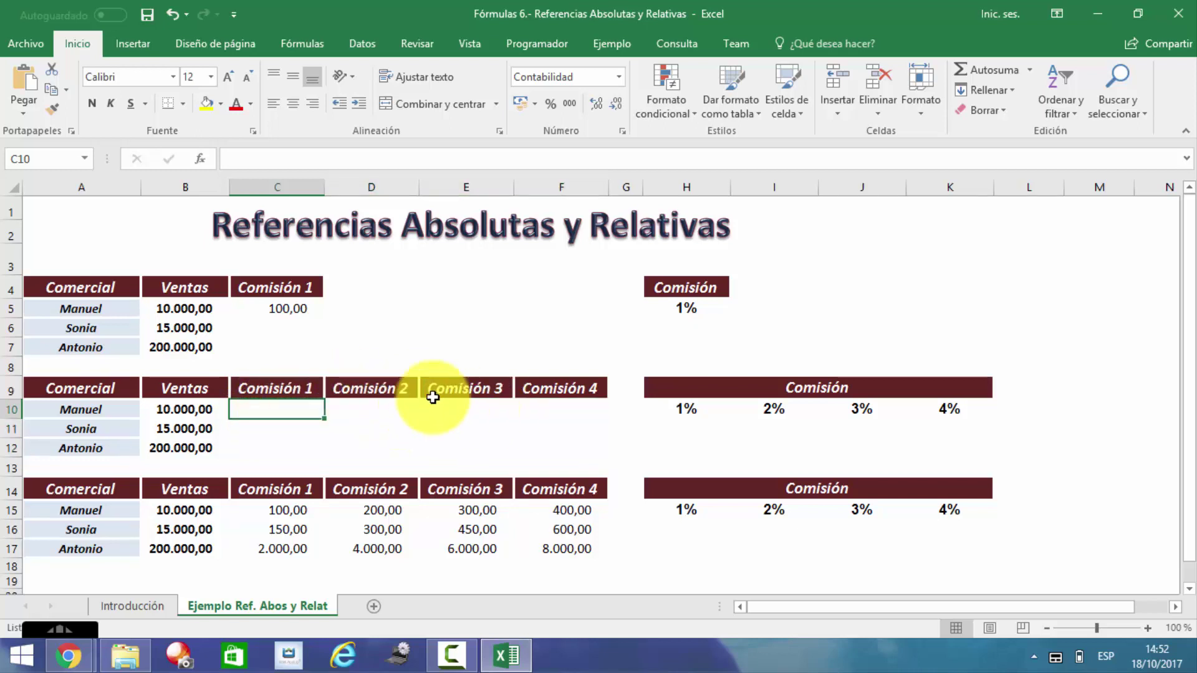
Step: Inspect the cells referenced by the commission formula in C5, leaving the formula as it is
left_click(291, 310)
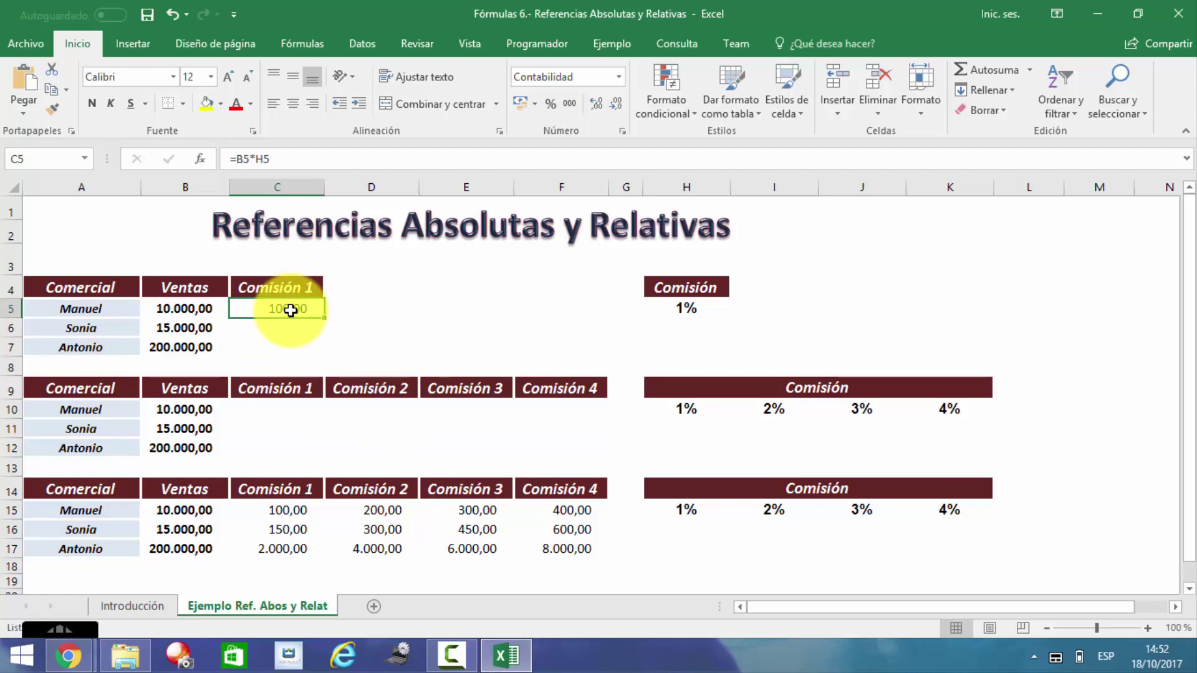
double_click(291, 310)
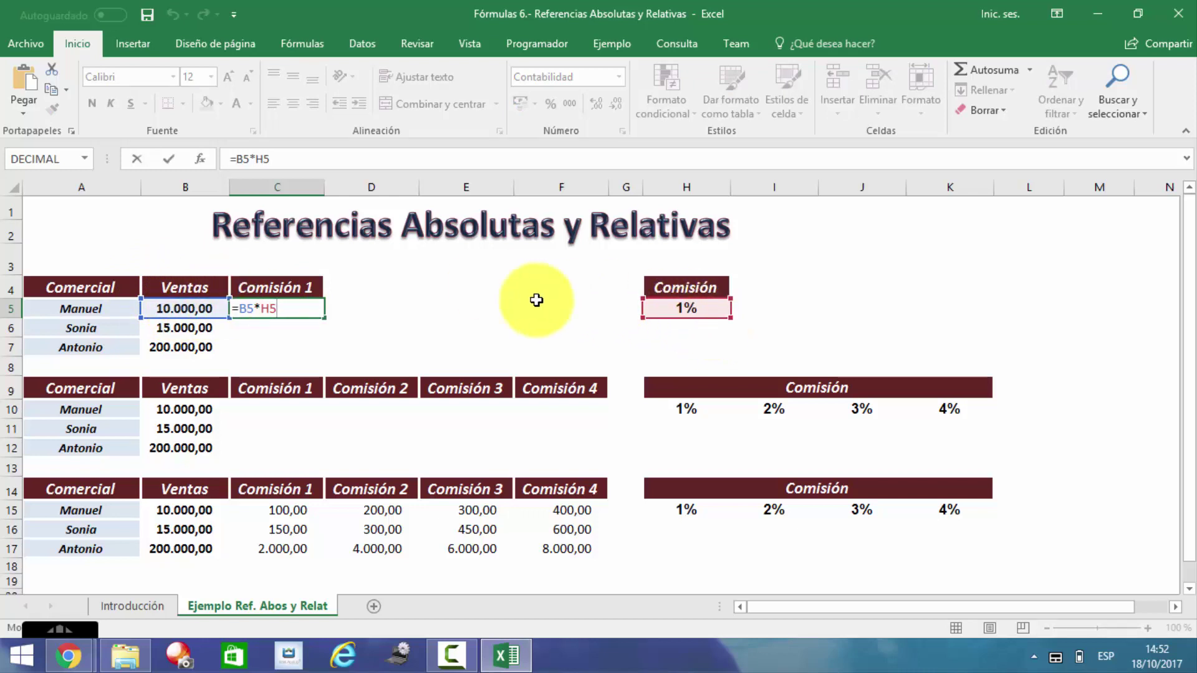
key("ctrl+Return")
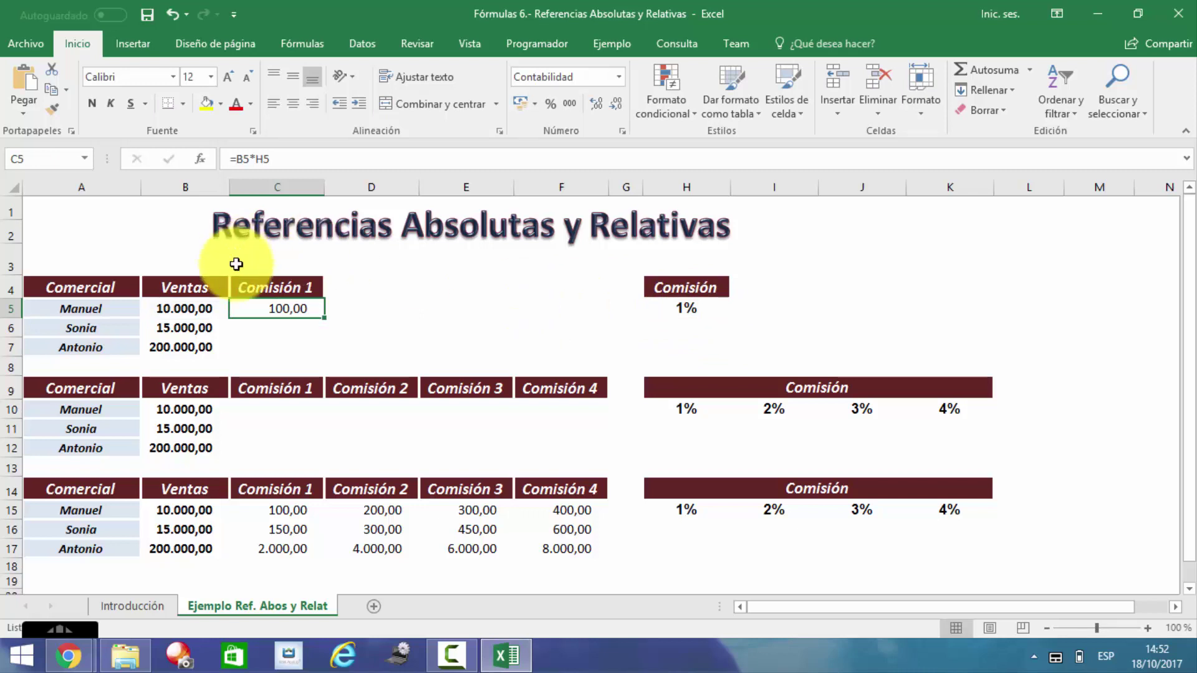
Step: Fill the commission formula from C5 down to C6 in the first table
left_click(269, 328)
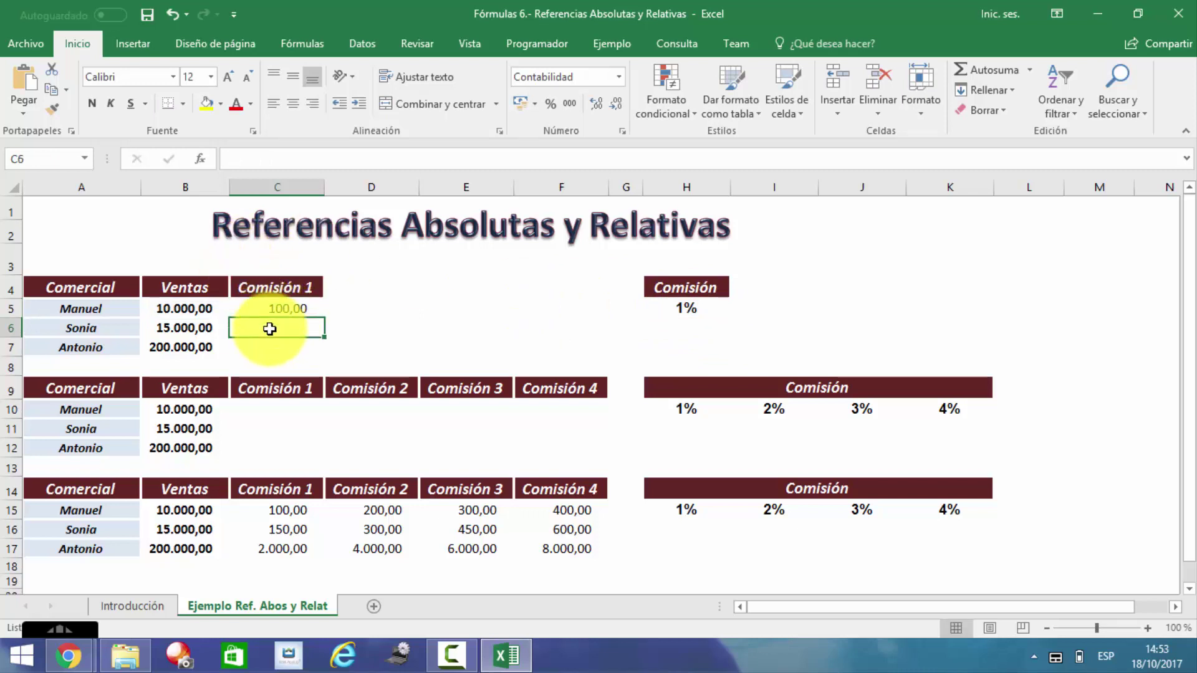
left_click(276, 342)
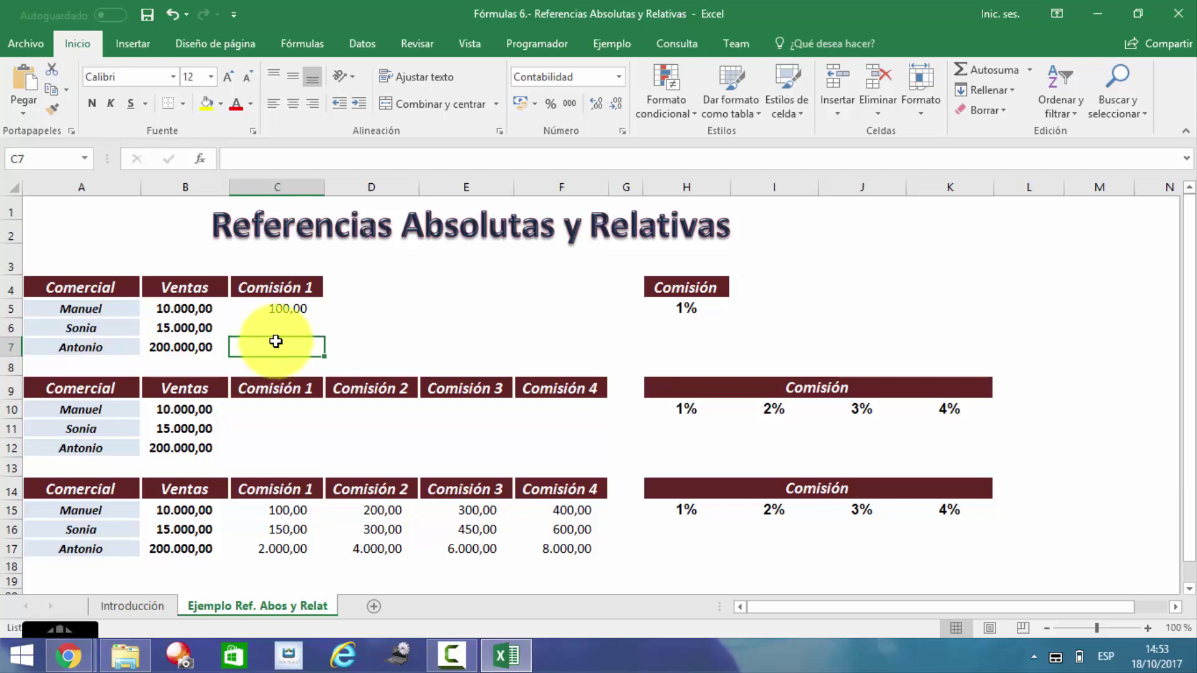
left_click(286, 324)
left_click(299, 308)
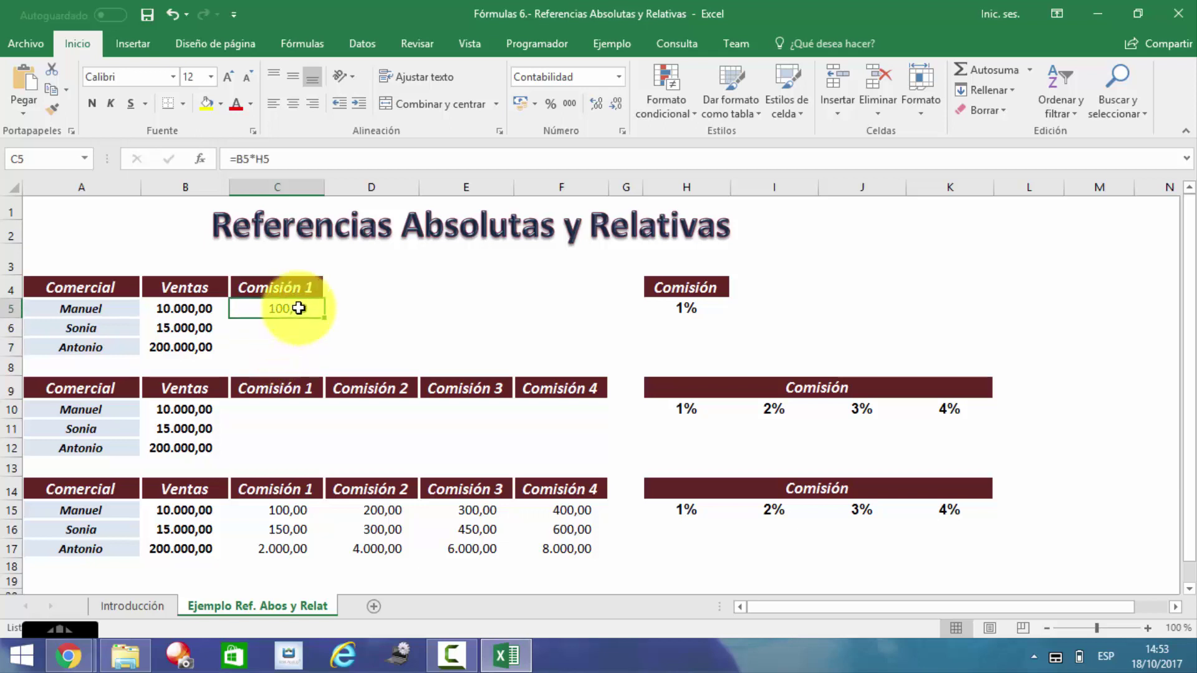
left_click_drag(326, 318, 327, 332)
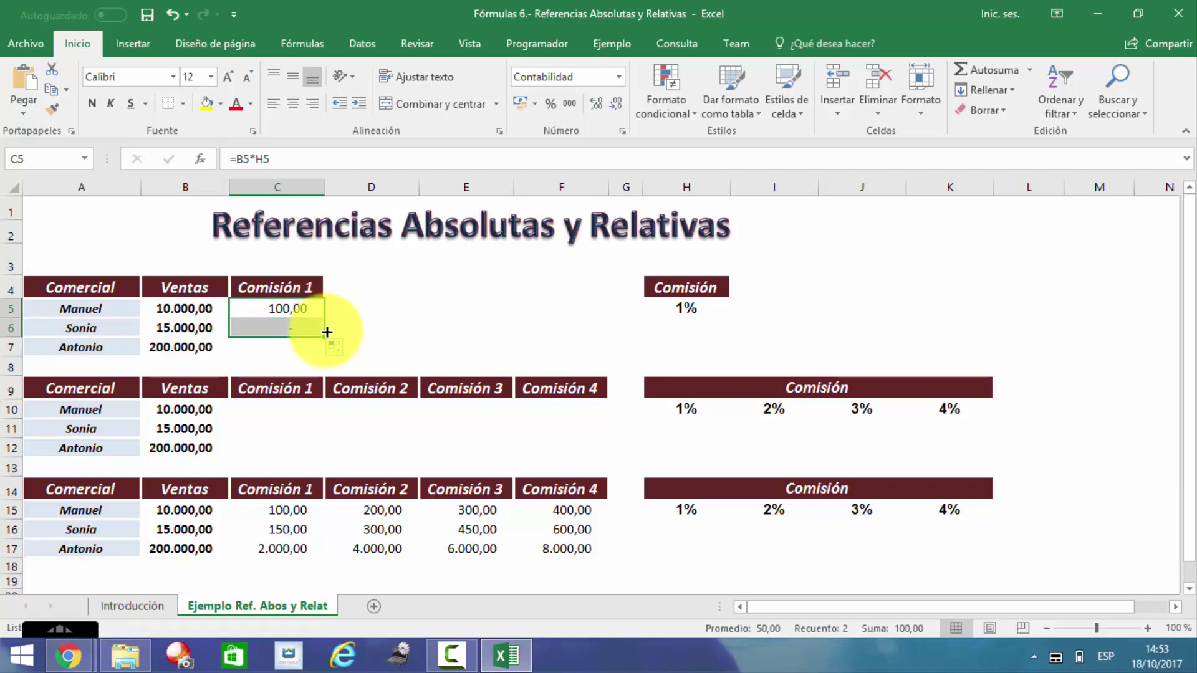
Step: Examine the copied formula in C6 and compare its references with the sales in B6 and the rate in H5
left_click(376, 308)
left_click(293, 325)
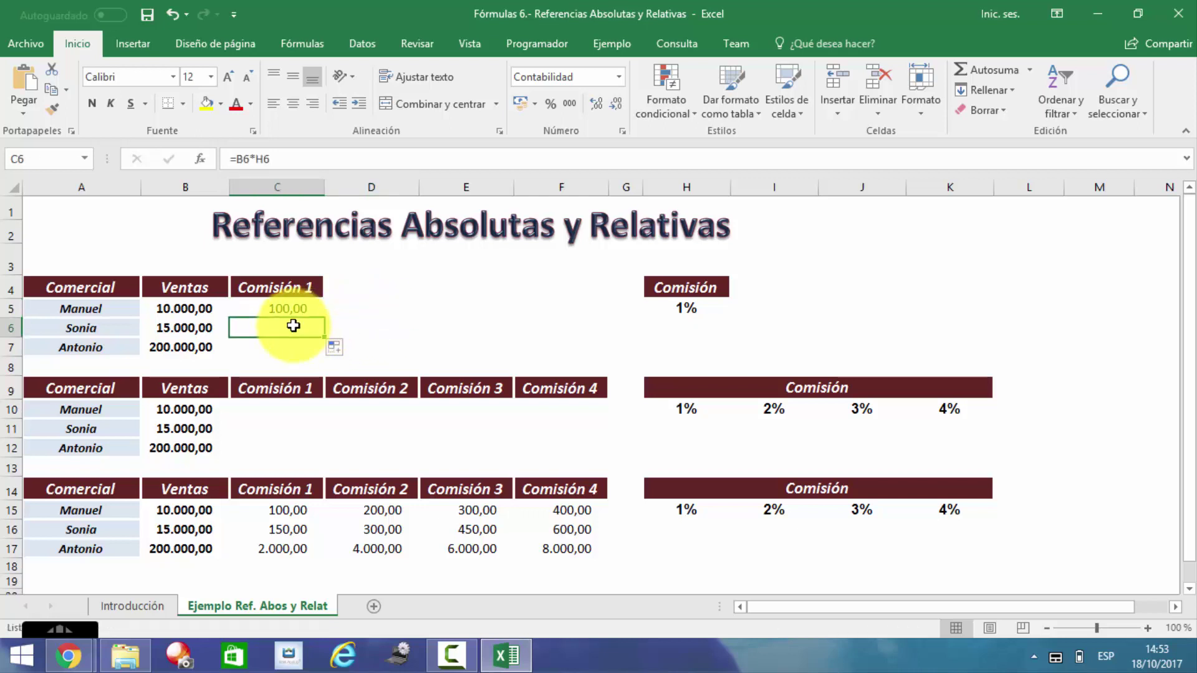
left_click(198, 328)
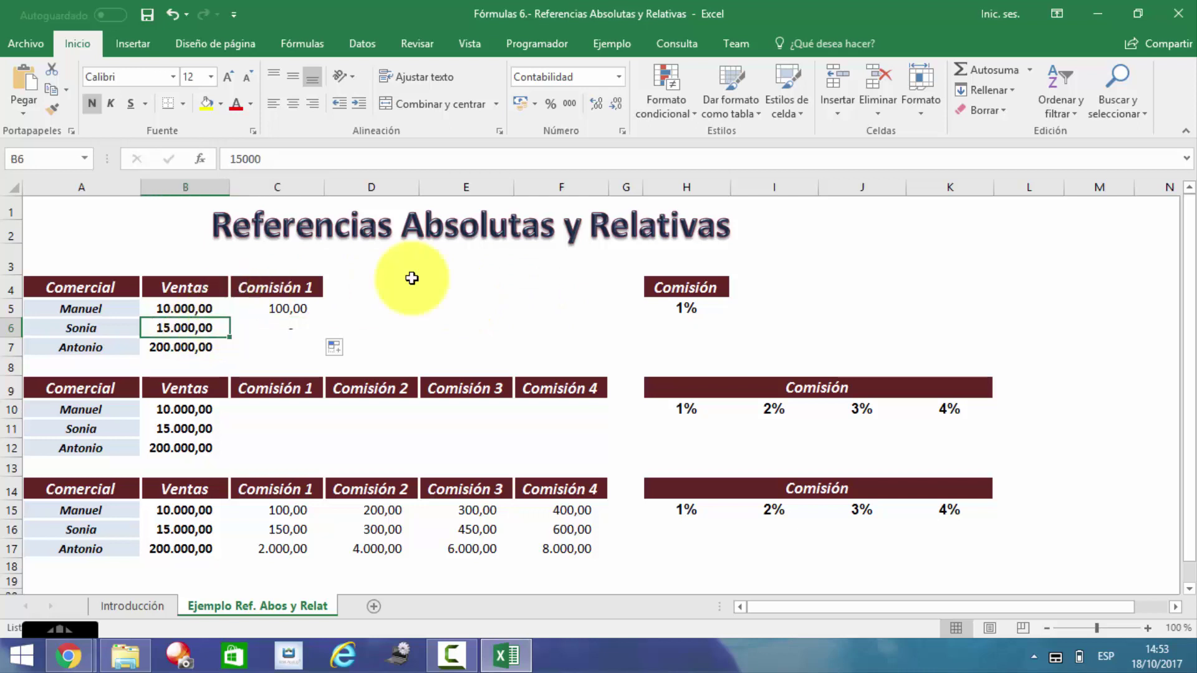
left_click(686, 306)
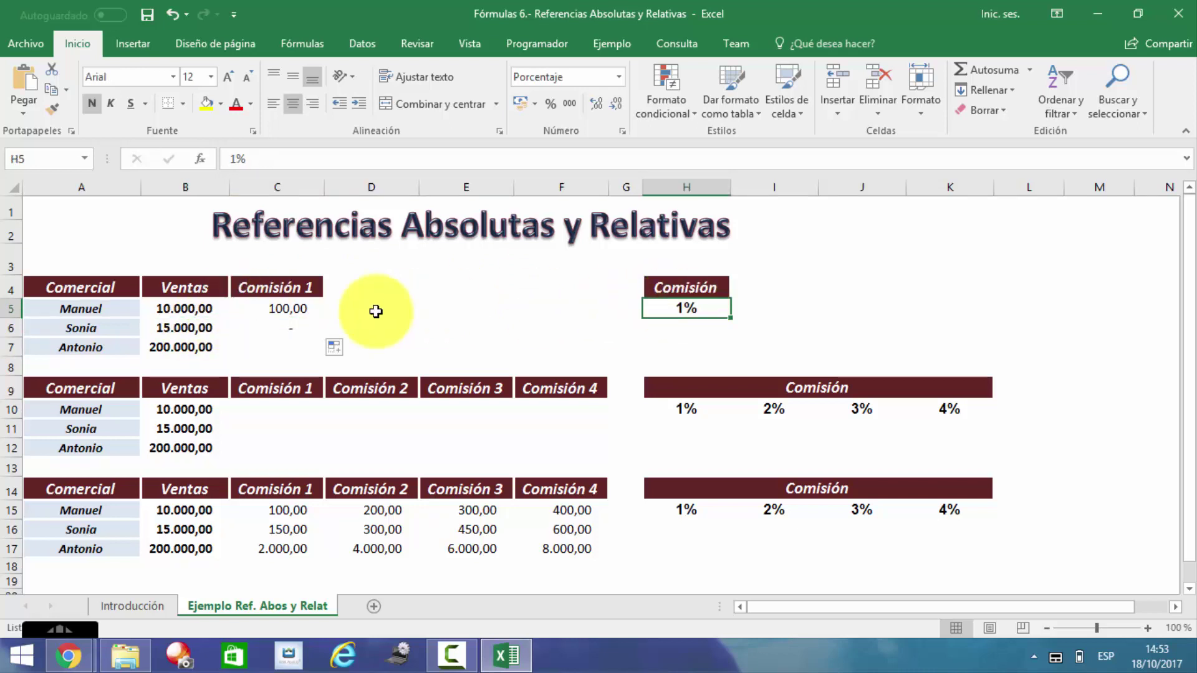
left_click(282, 322)
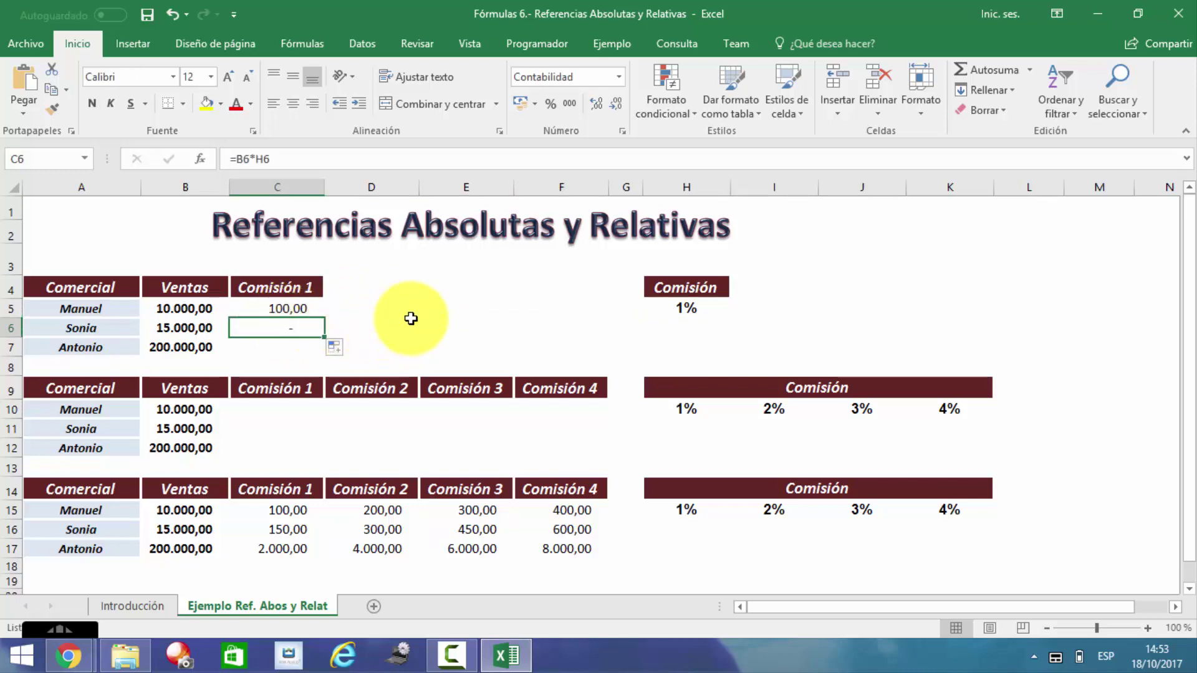
Step: Compare the cells referenced by the commission formulas in C5 and C6, leaving both formulas as they are
left_click(440, 299)
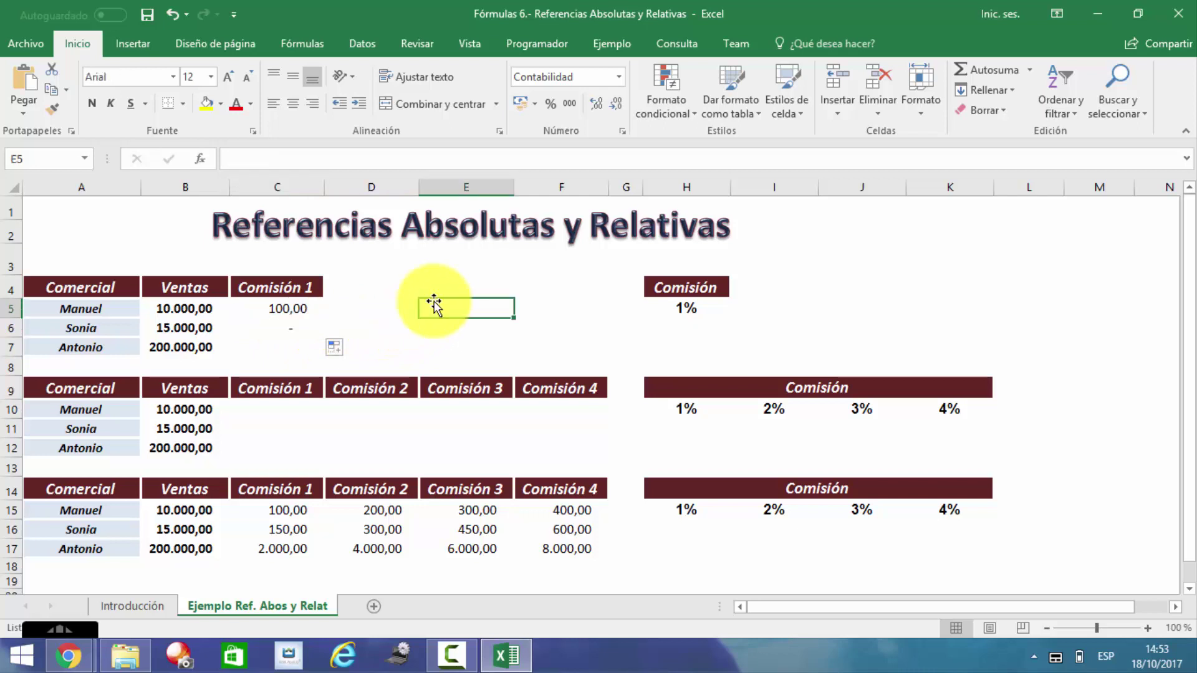
left_click(286, 323)
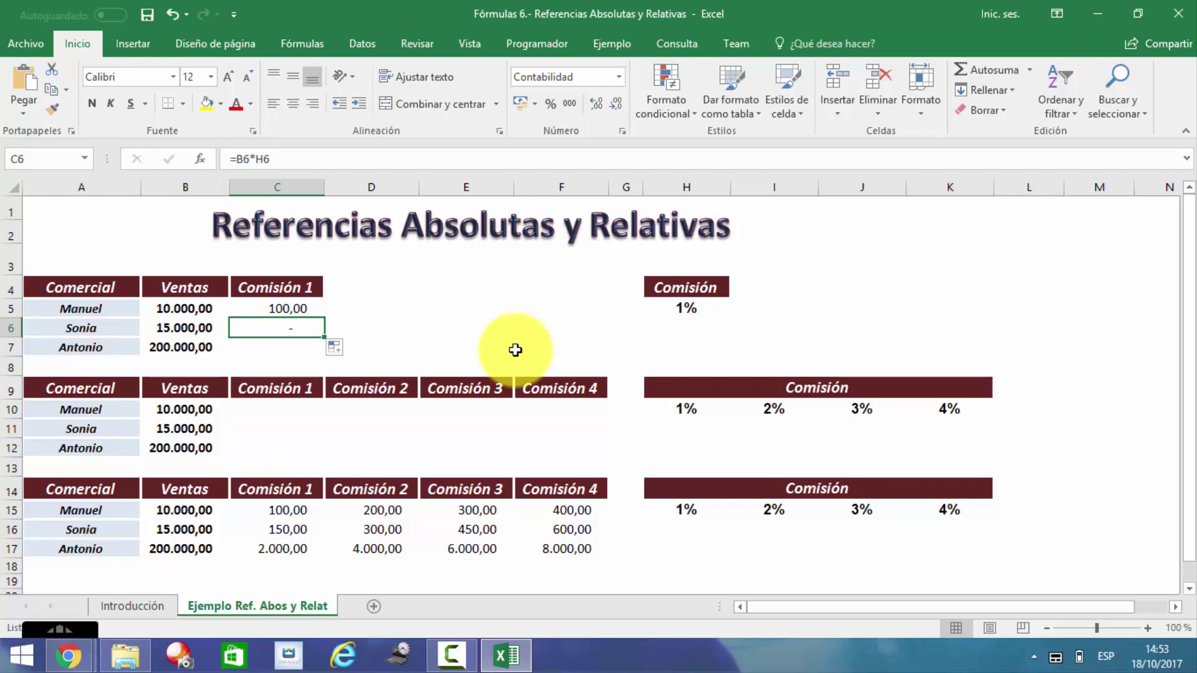
key("F2")
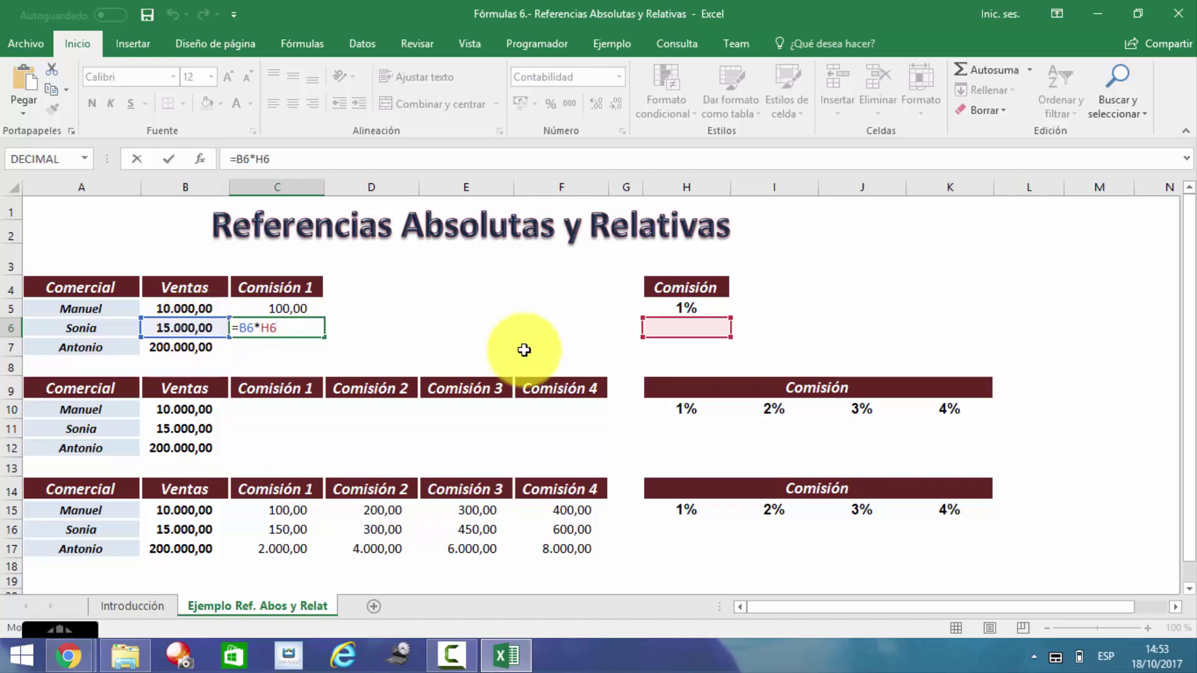
key("Escape")
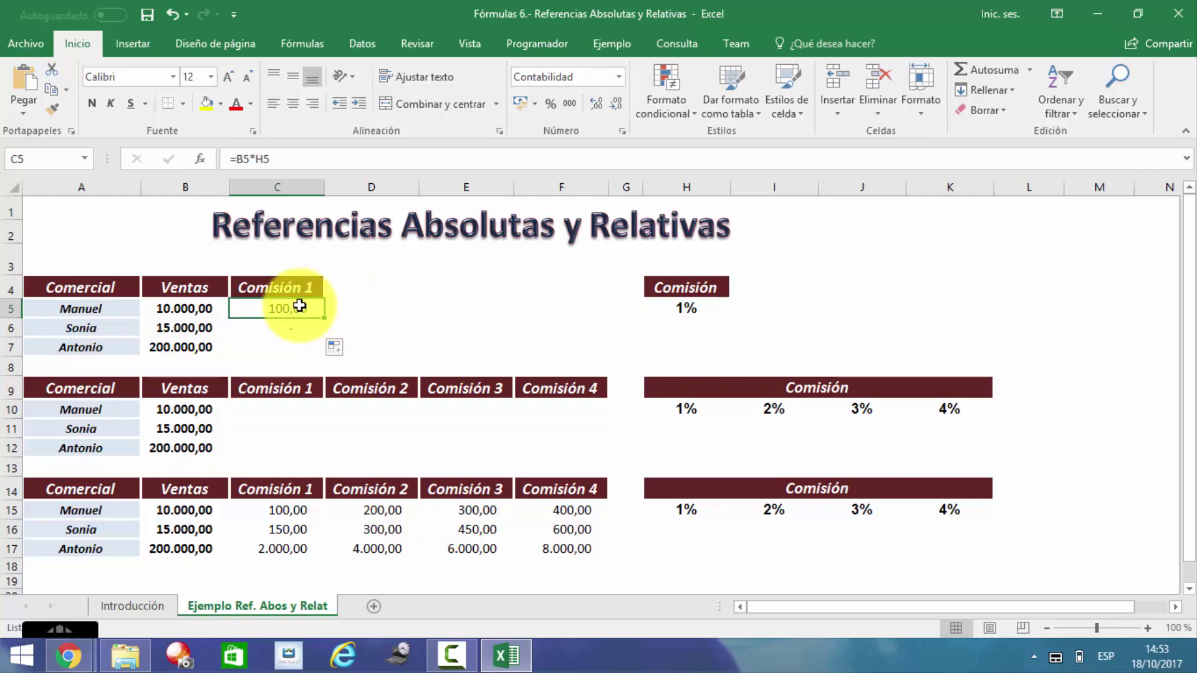
double_click(299, 306)
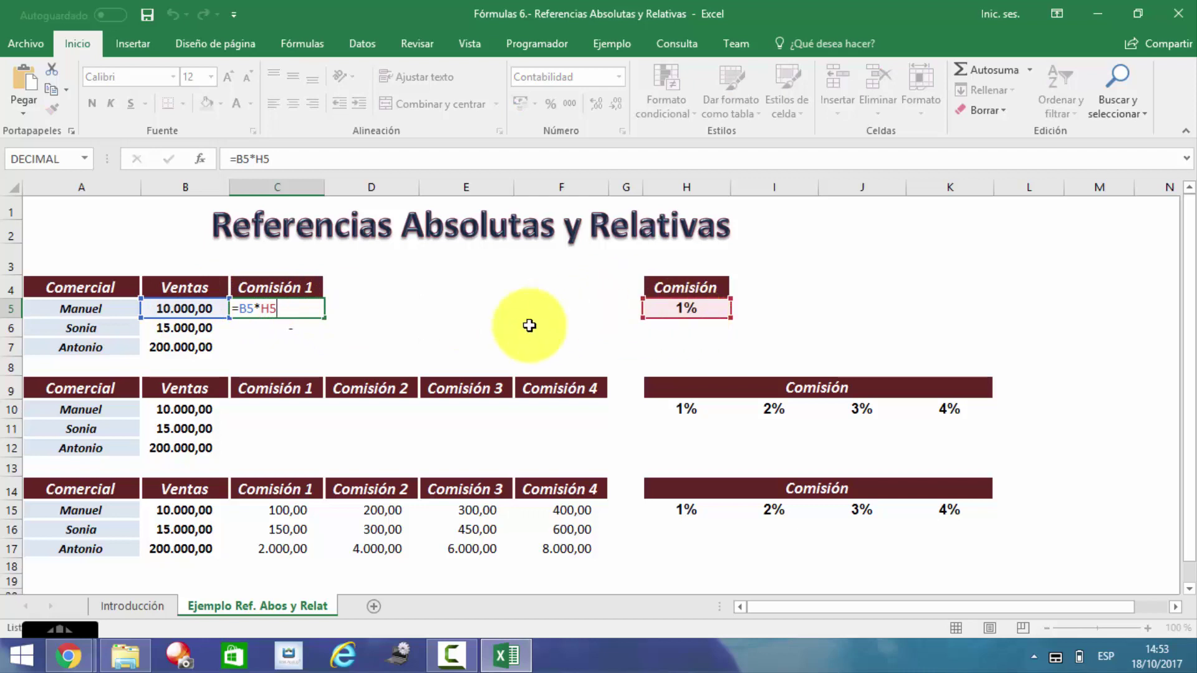
key("ctrl+Return")
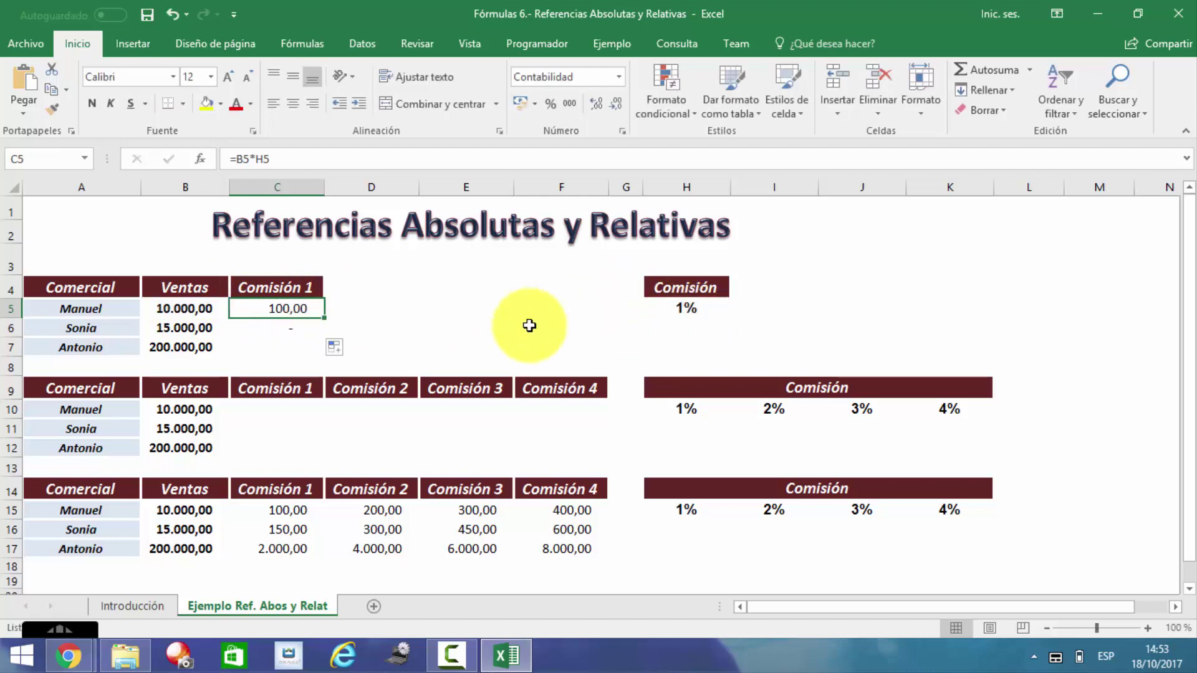
left_click(284, 327)
double_click(283, 327)
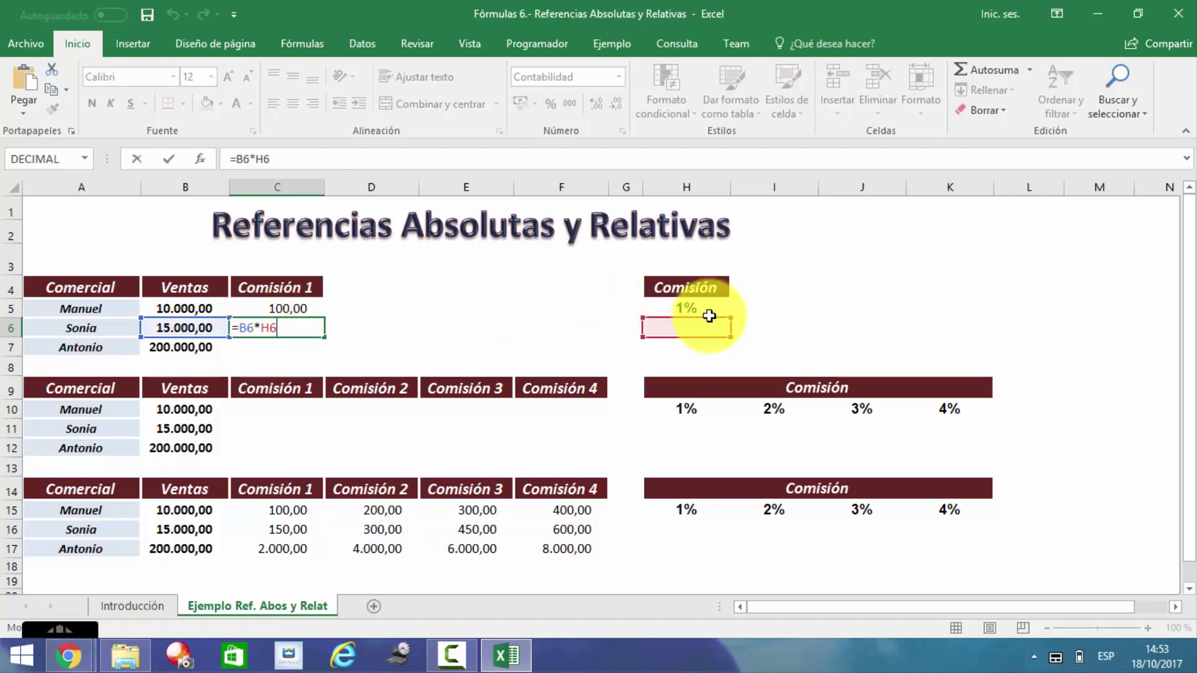
key("ctrl+Return")
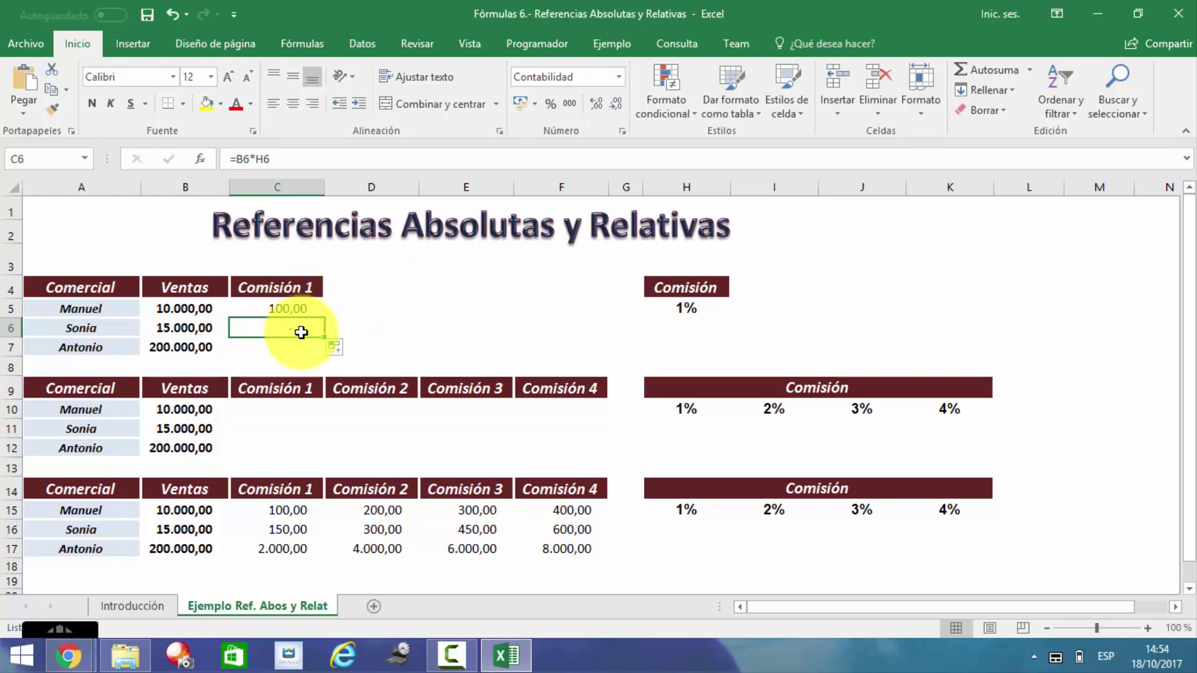
left_click(273, 308)
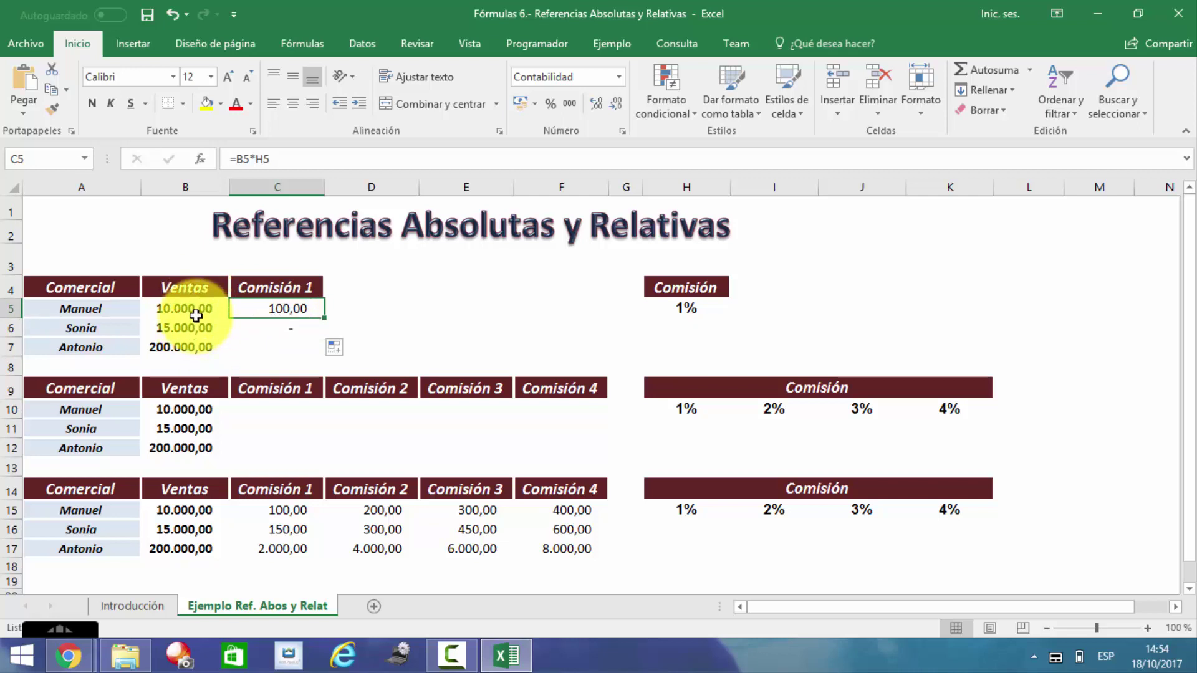
double_click(235, 309)
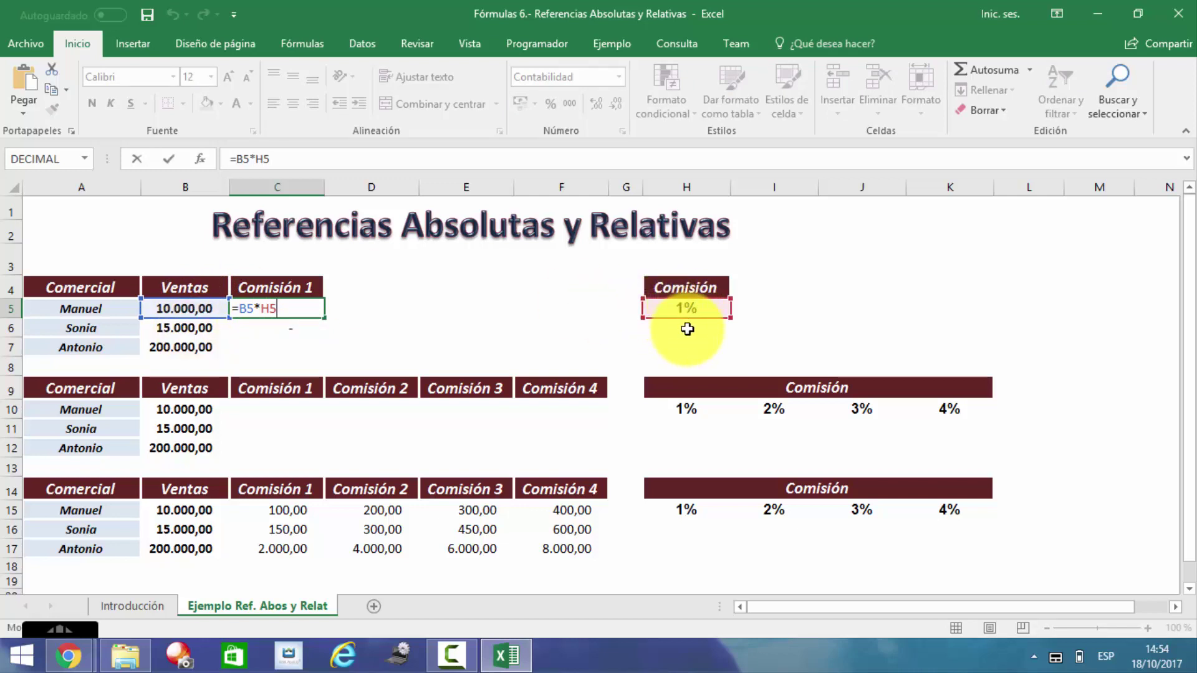
key("ctrl+Return")
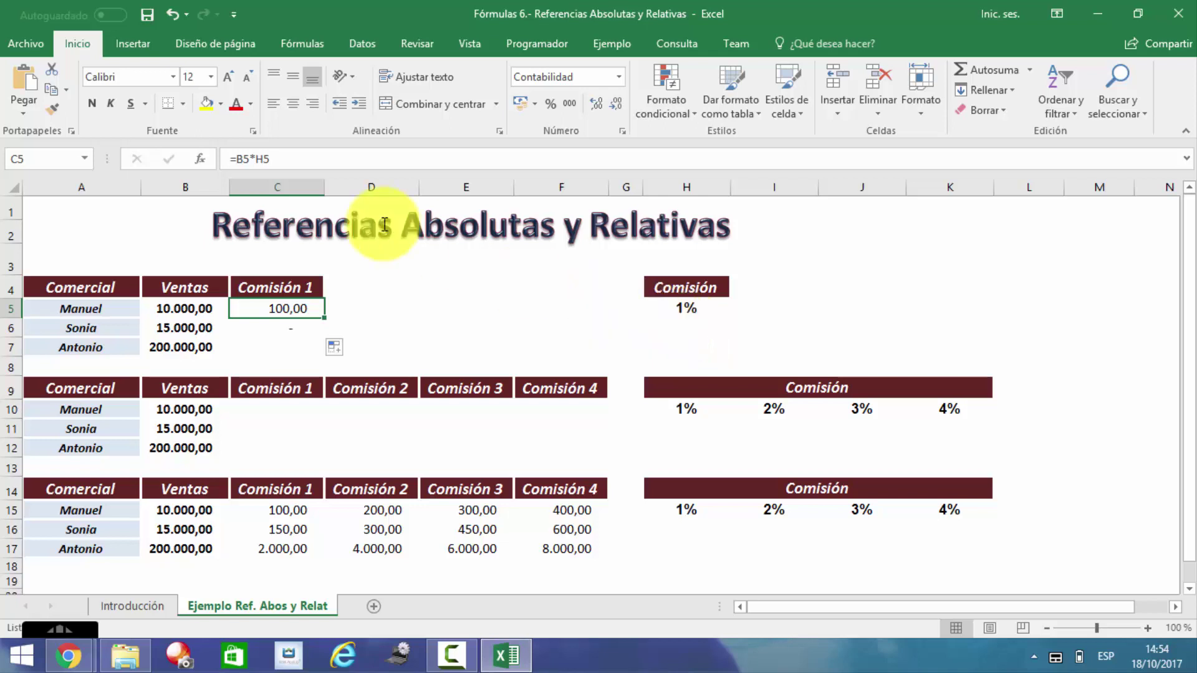
Step: Examine the source cells of the commission calculation: sales in B5 and B6 and the commission rate in H5
left_click_drag(321, 318, 321, 339)
left_click(286, 308)
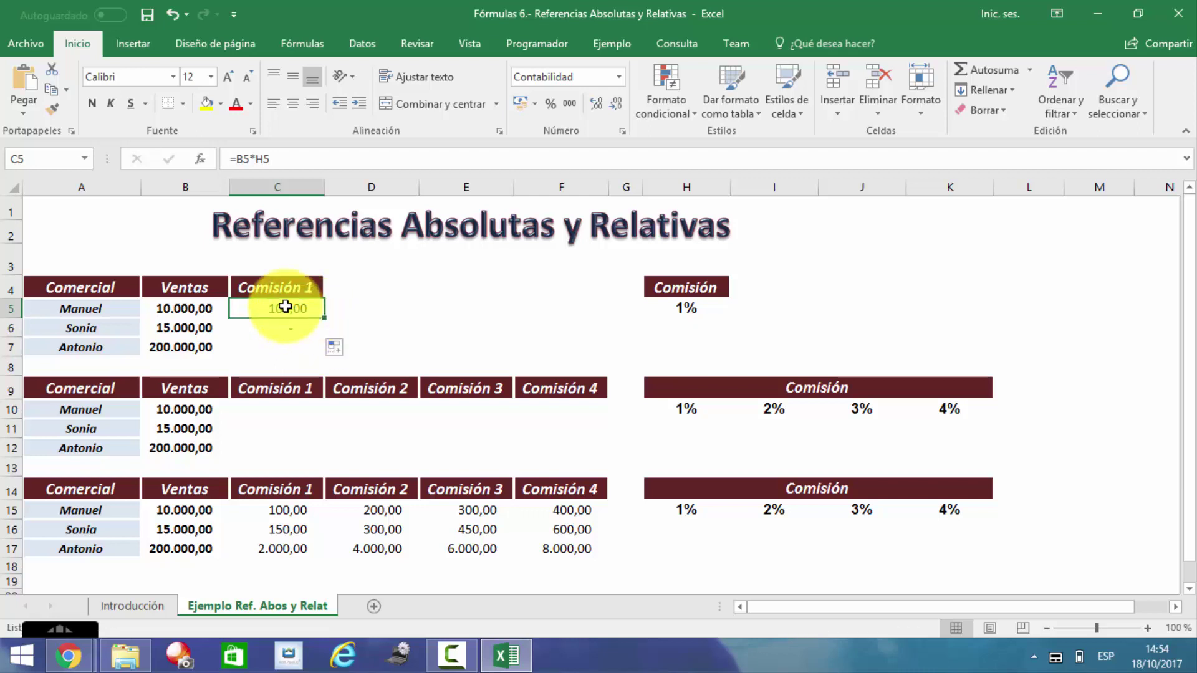
left_click(213, 309)
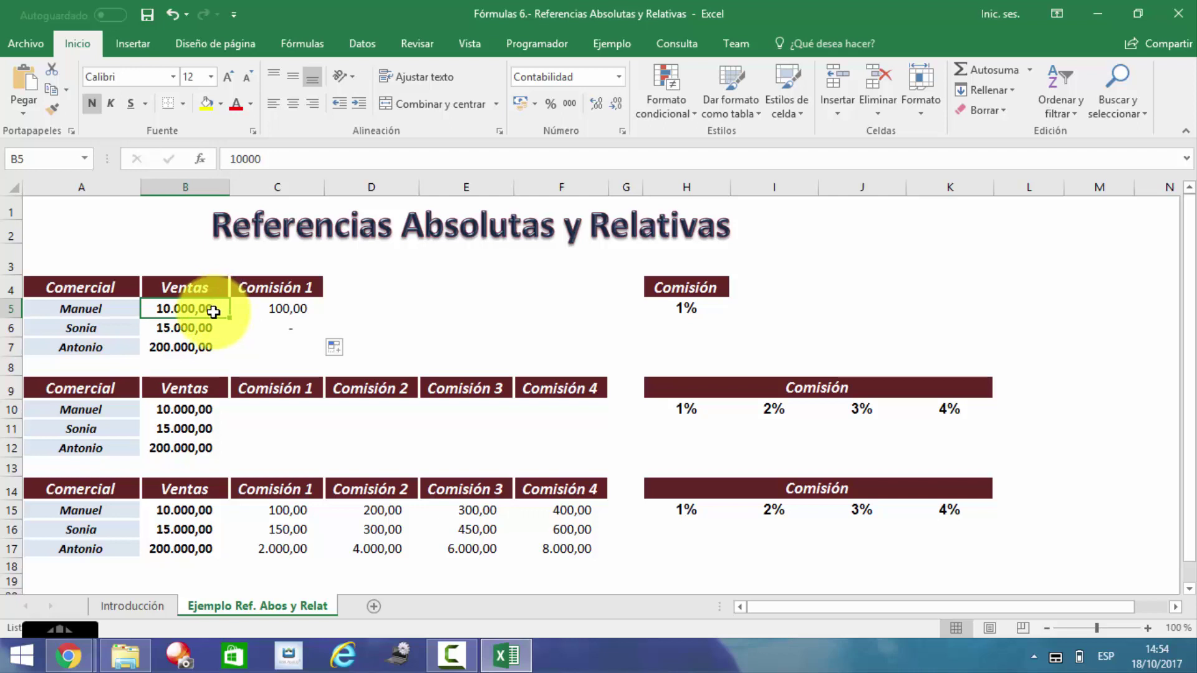
left_click(214, 329)
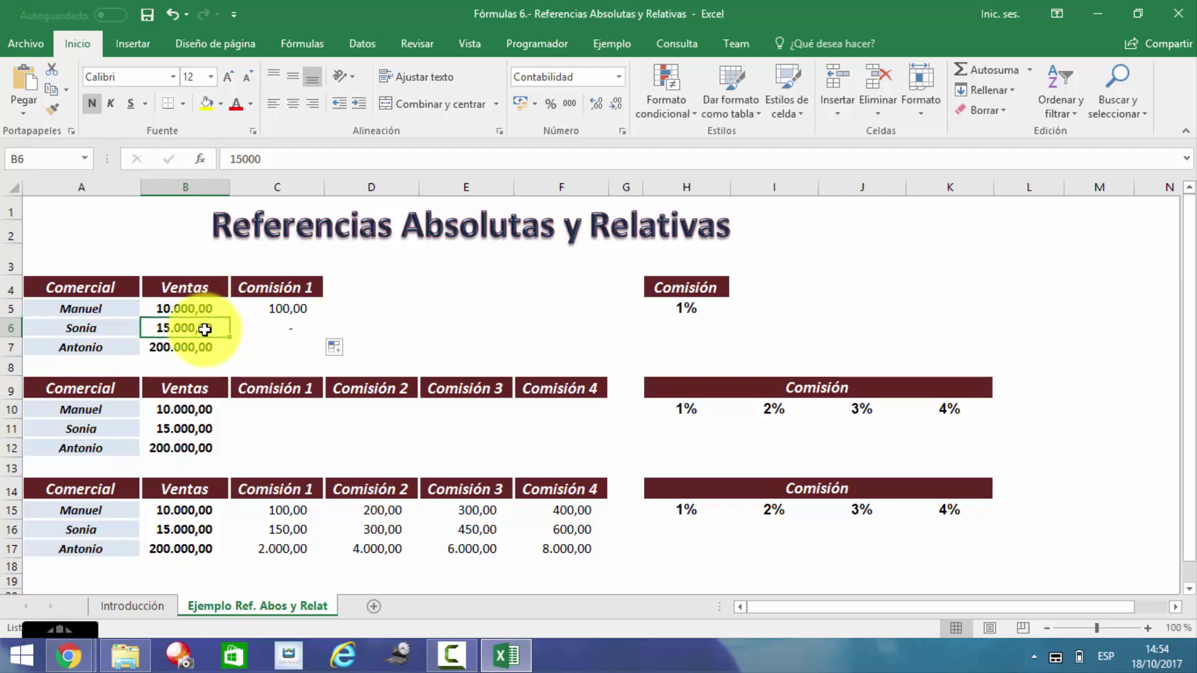
left_click(684, 307)
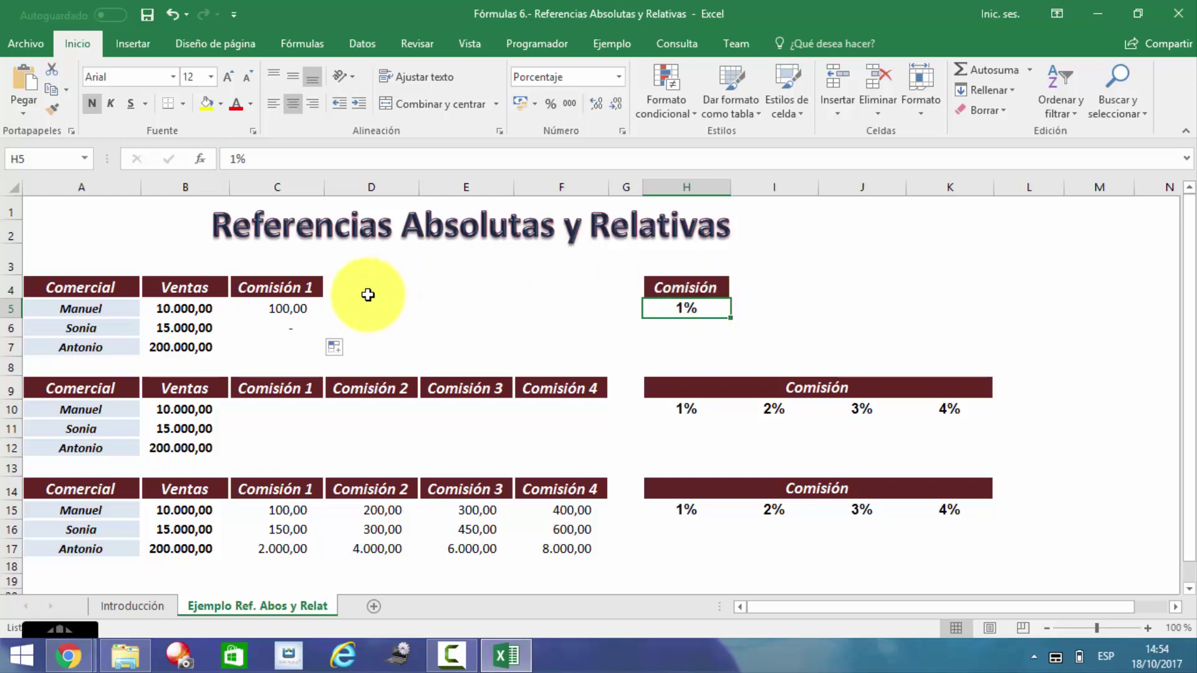
Step: Cycle the rate reference in C5's formula through $H$5, H$5, $H5 and H5, and back to $H$5
left_click(311, 308)
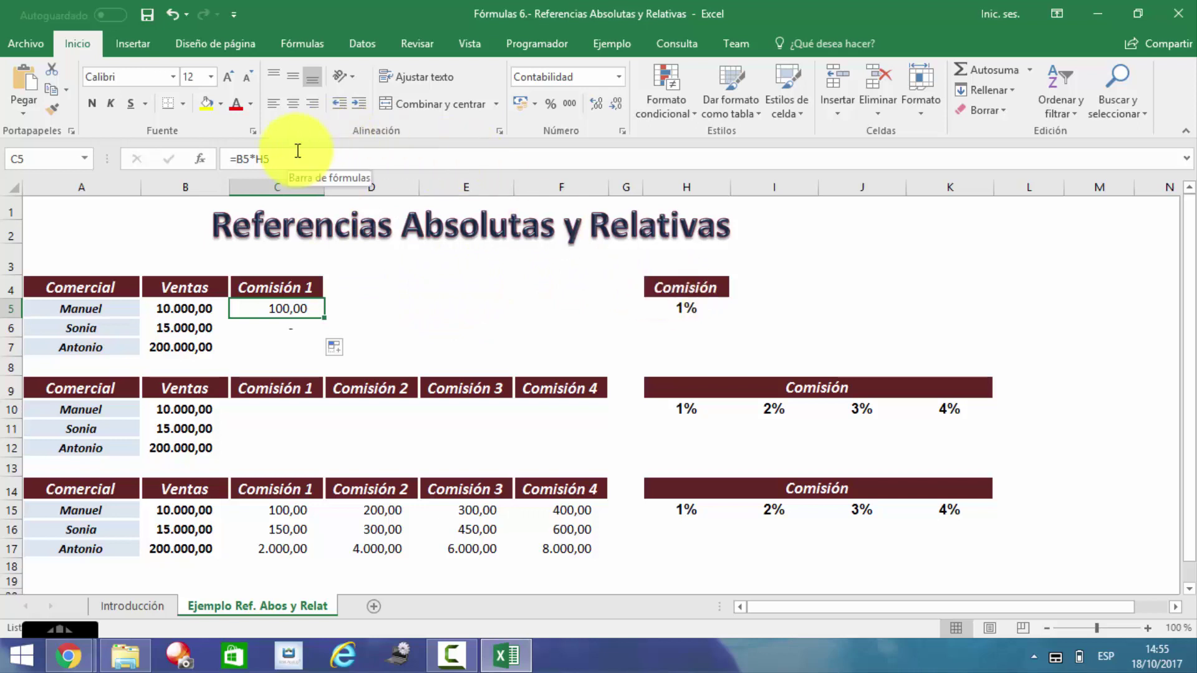
left_click(264, 158)
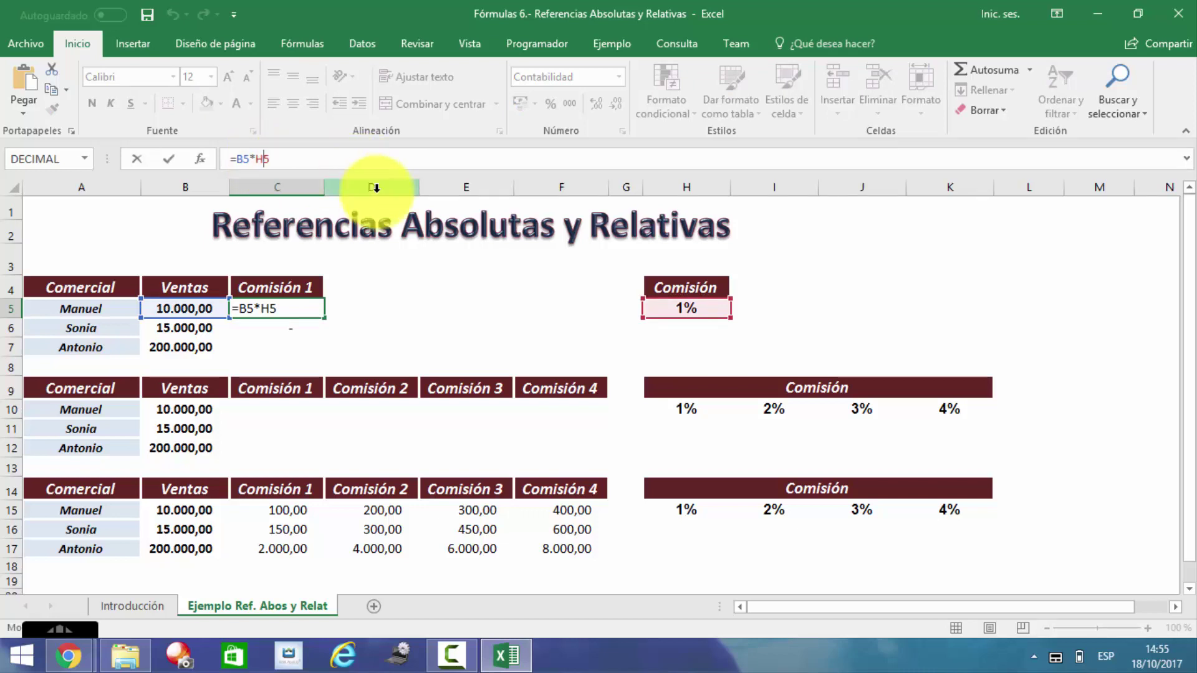
key("F4")
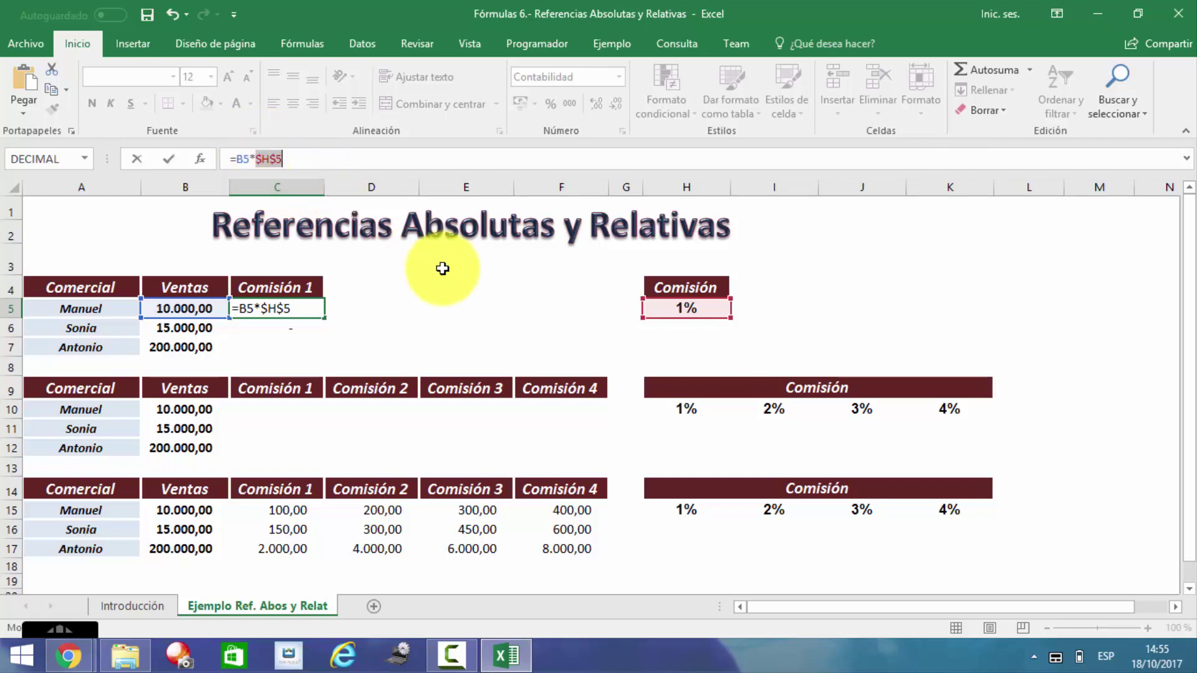
key("F4")
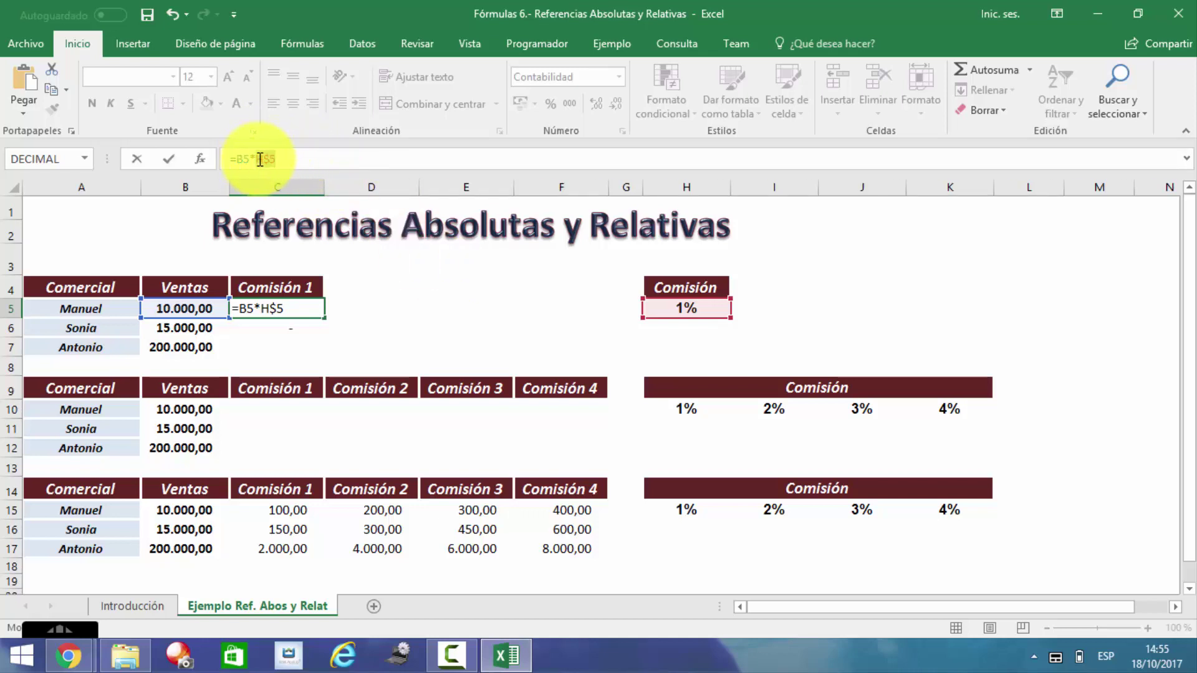
left_click_drag(260, 159, 281, 160)
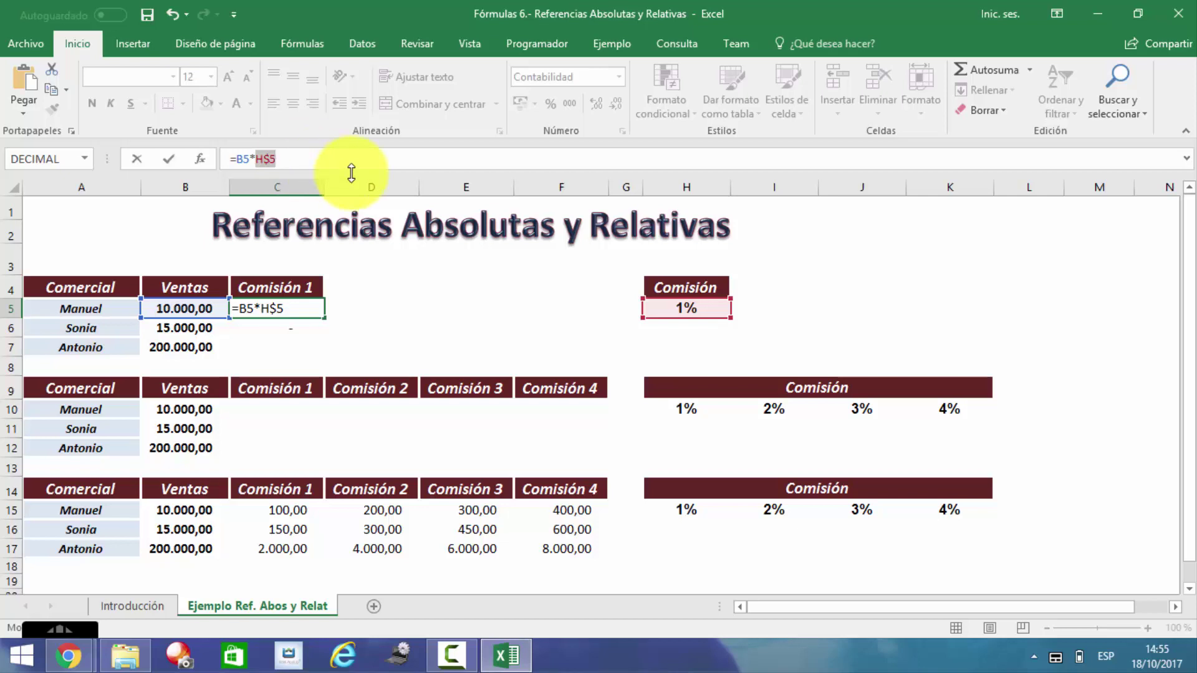
key("F4")
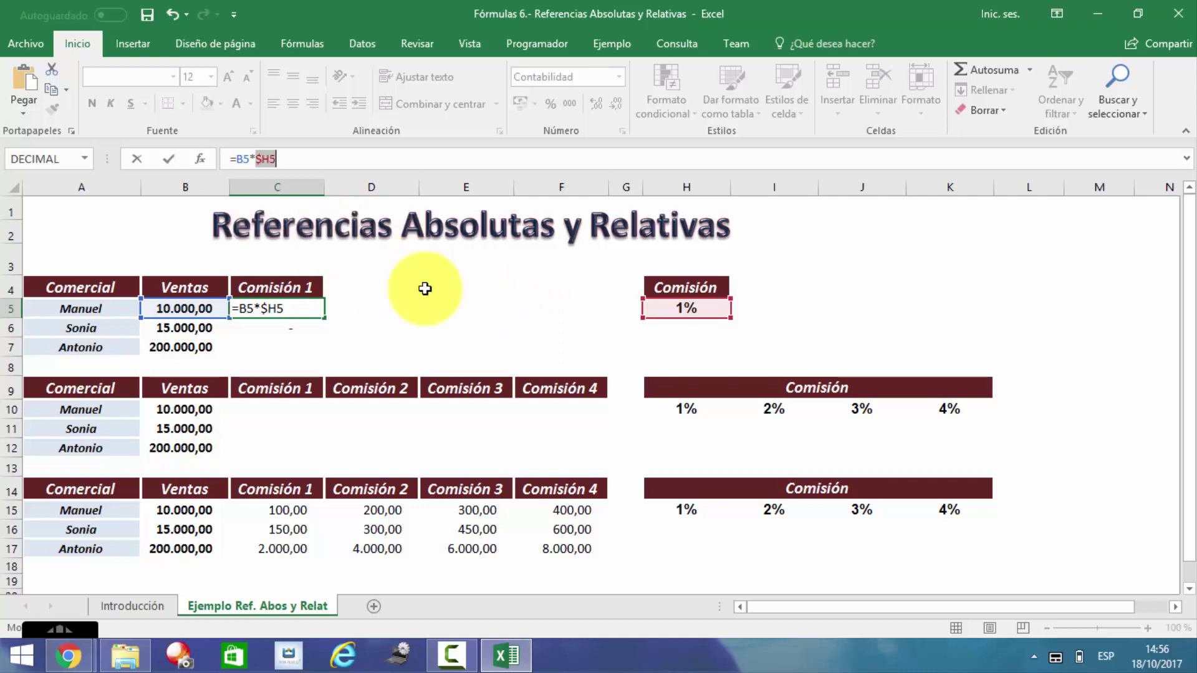
key("F4")
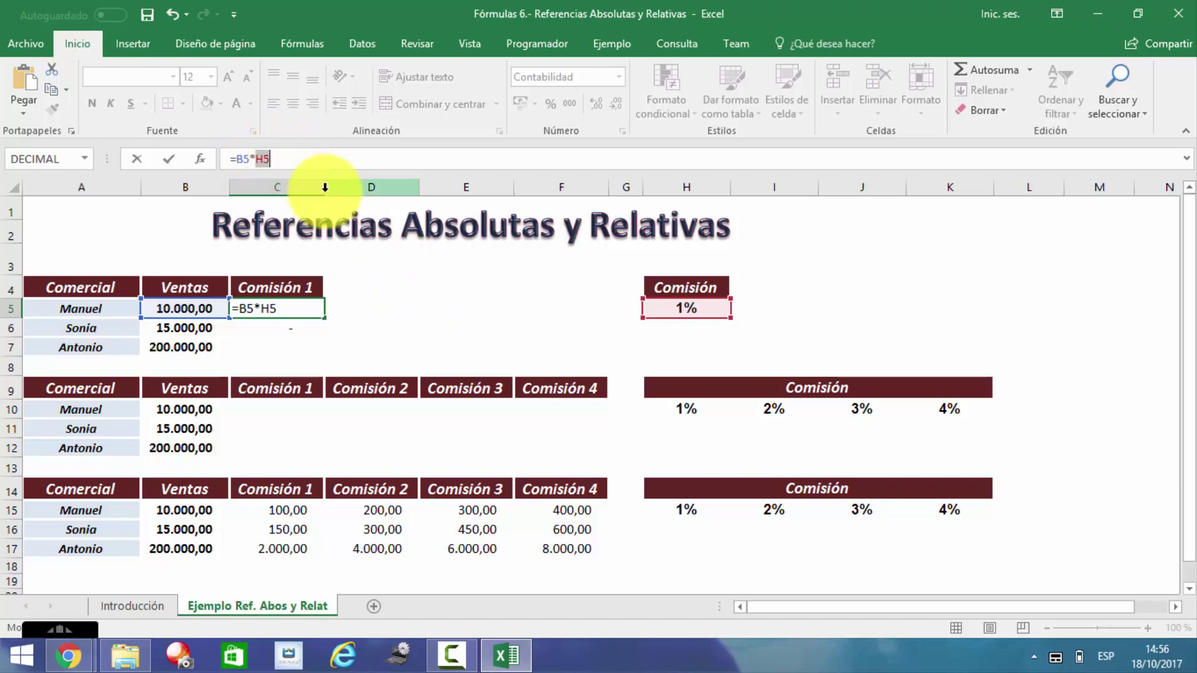
key("F4")
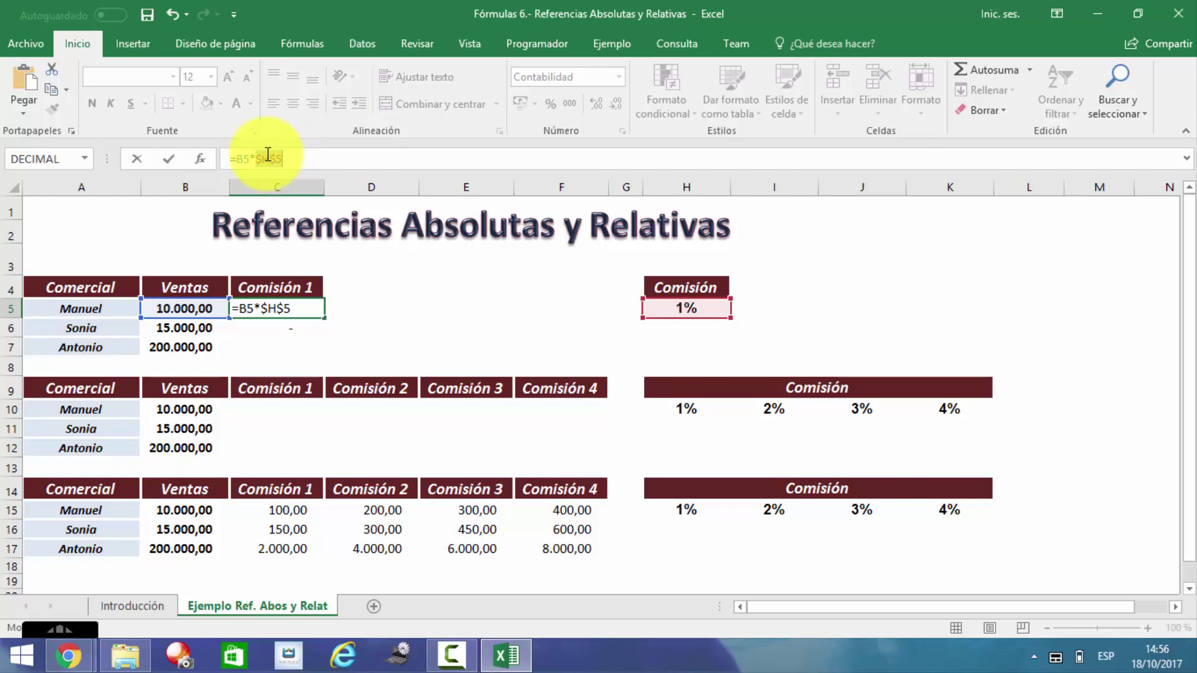
Step: Return the rate reference in C5 to H5, rewrite it as $H$5, and discard the formula edit
left_click(321, 162)
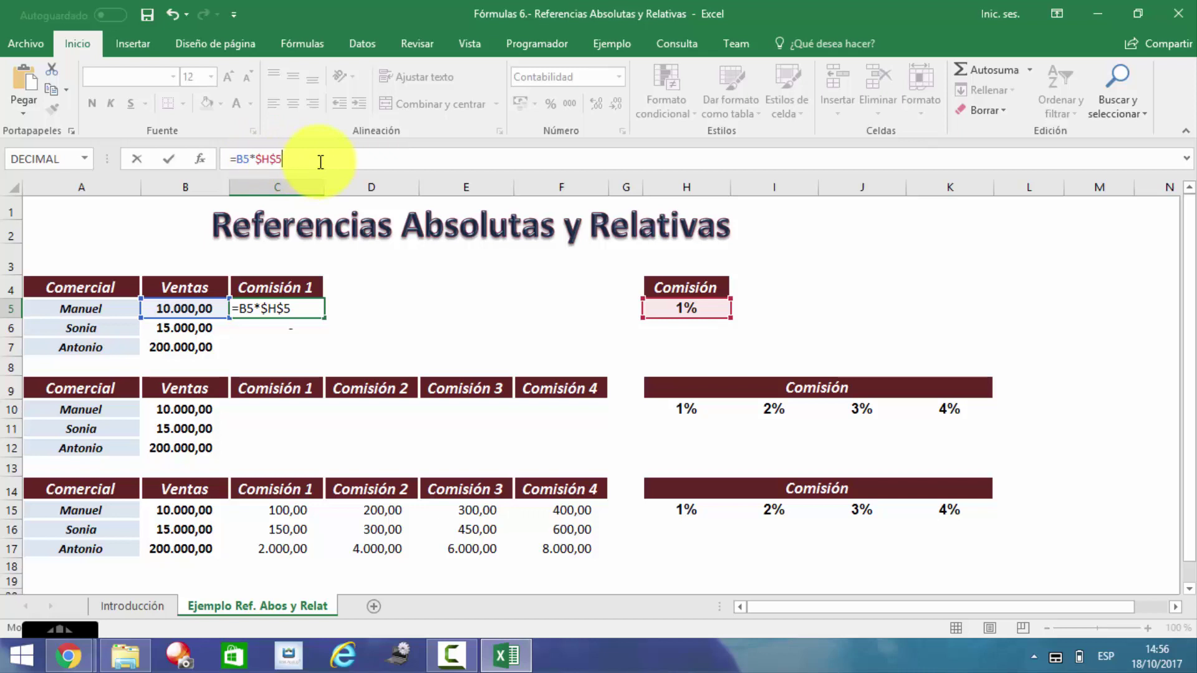
key("F4")
key("F4")
key("F4")
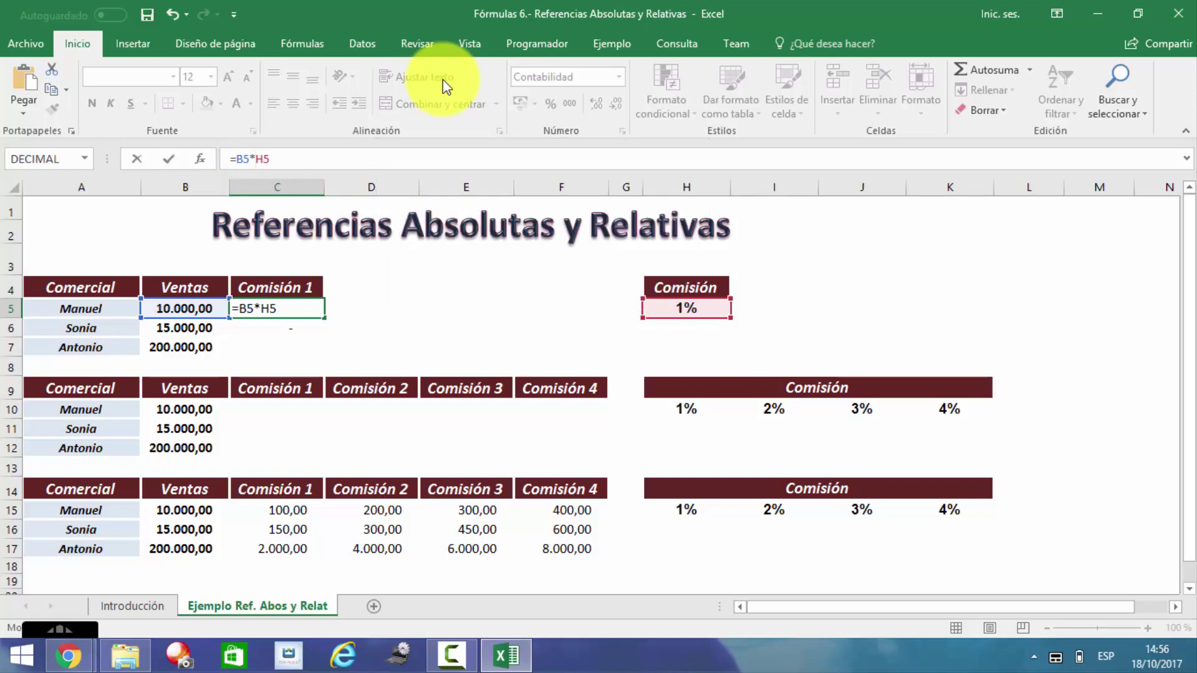
type("$H$")
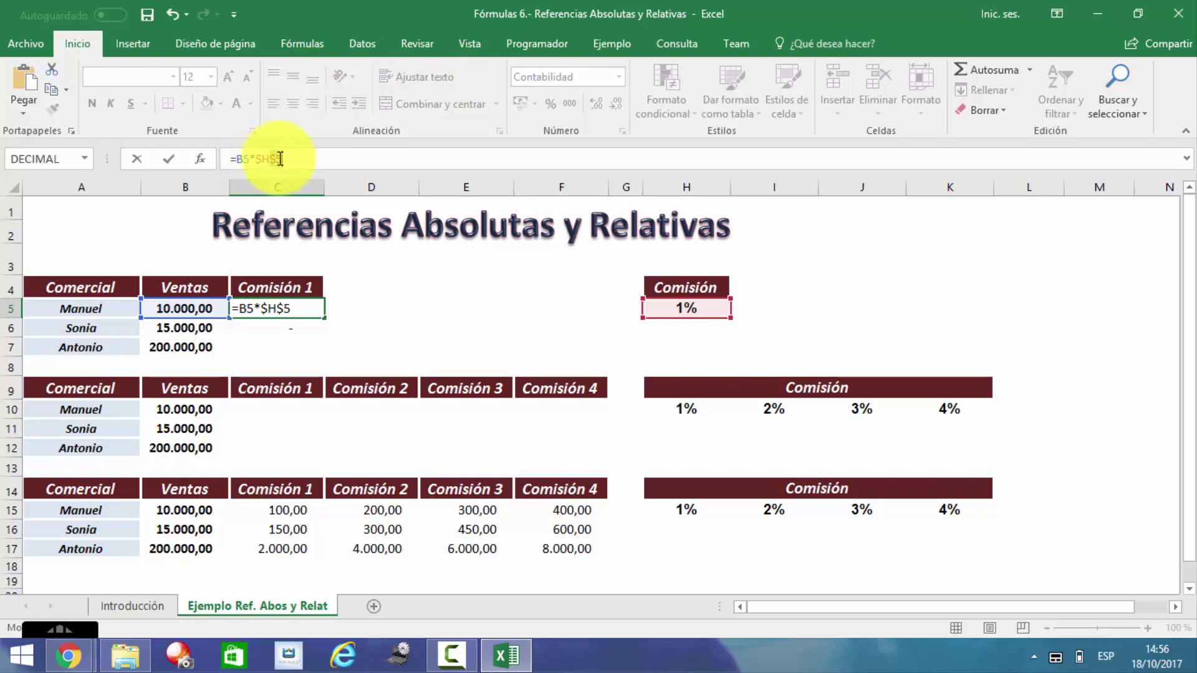
left_click_drag(282, 158, 266, 158)
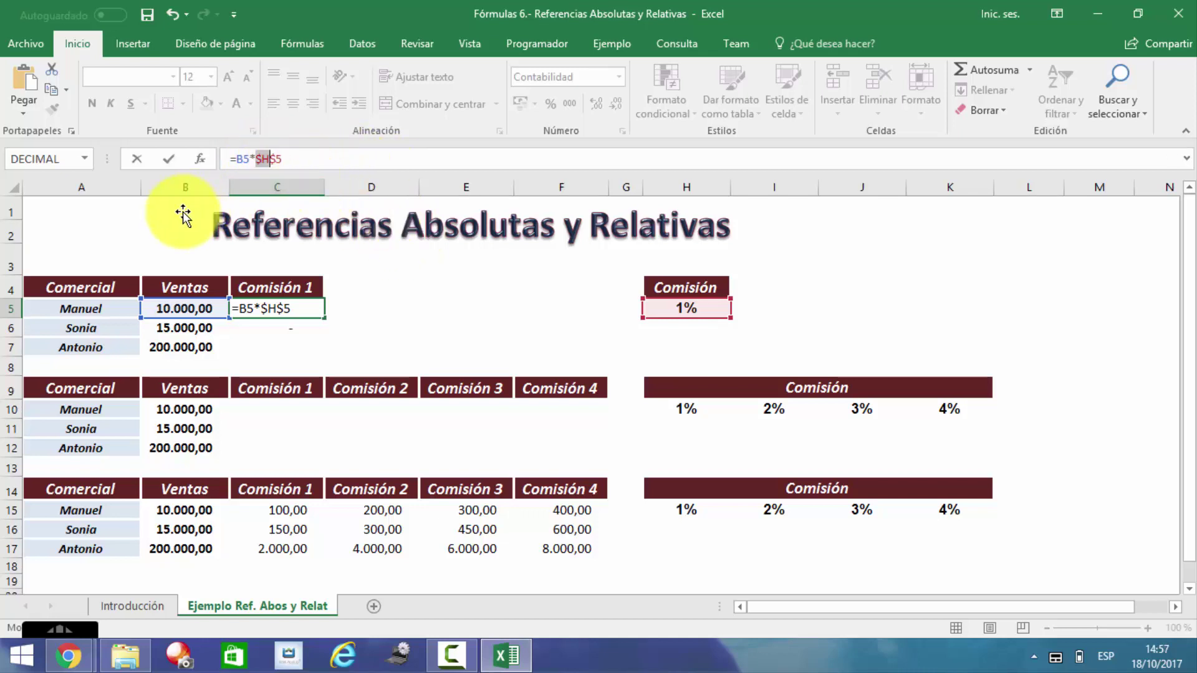
key("Escape")
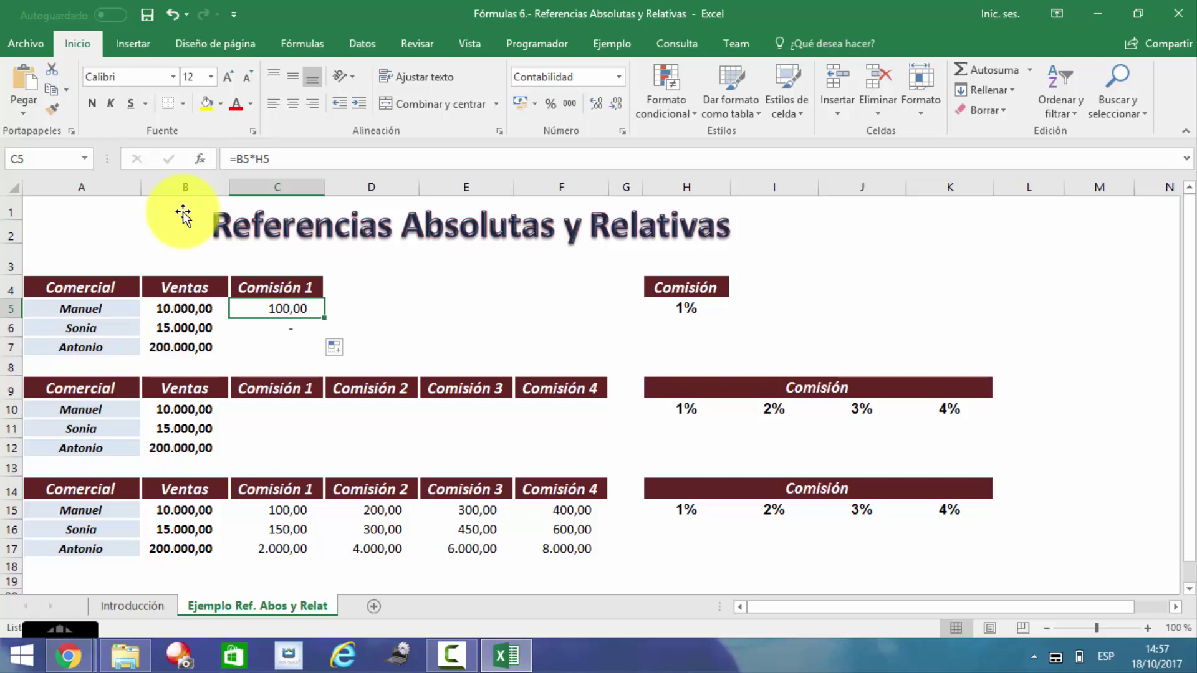
Step: Enter the note F4 in cell A1 and clear it again
left_click(86, 205)
type("F4")
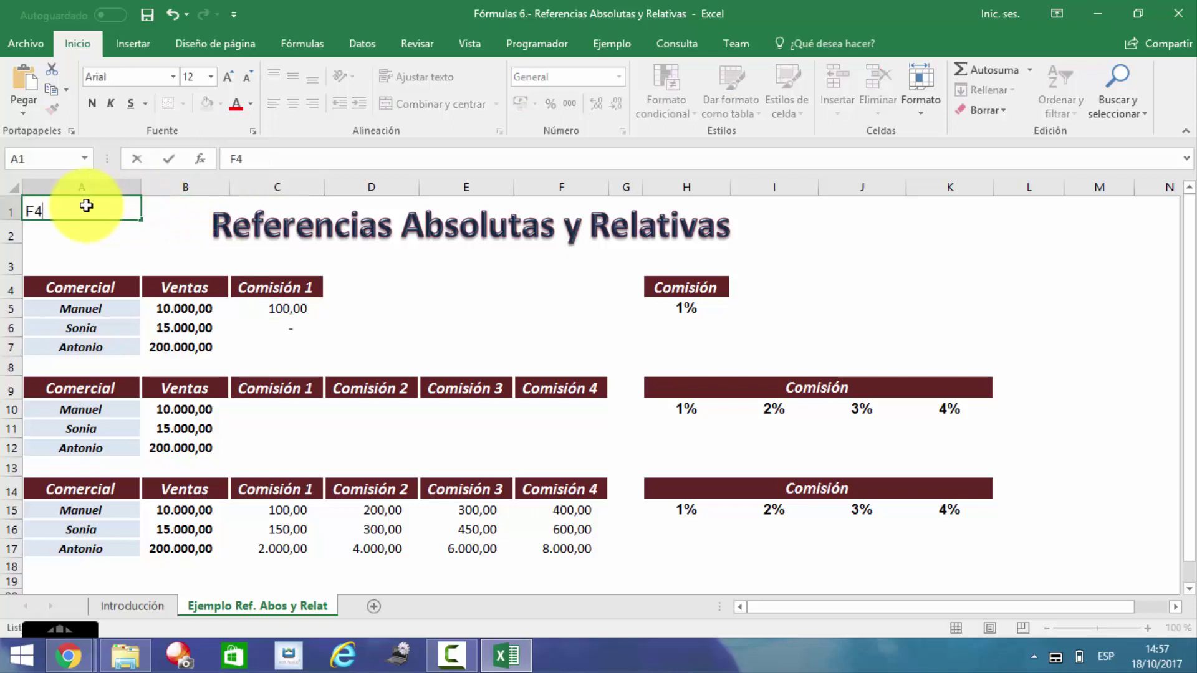
key("Return")
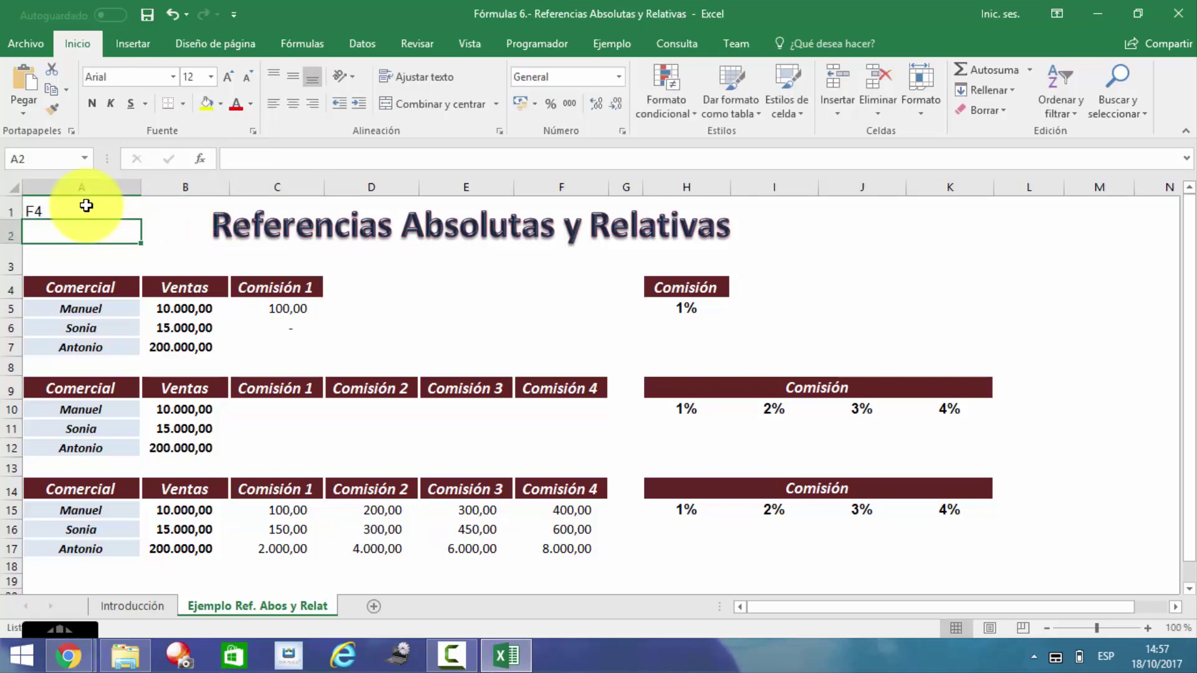
left_click(86, 205)
key("Delete")
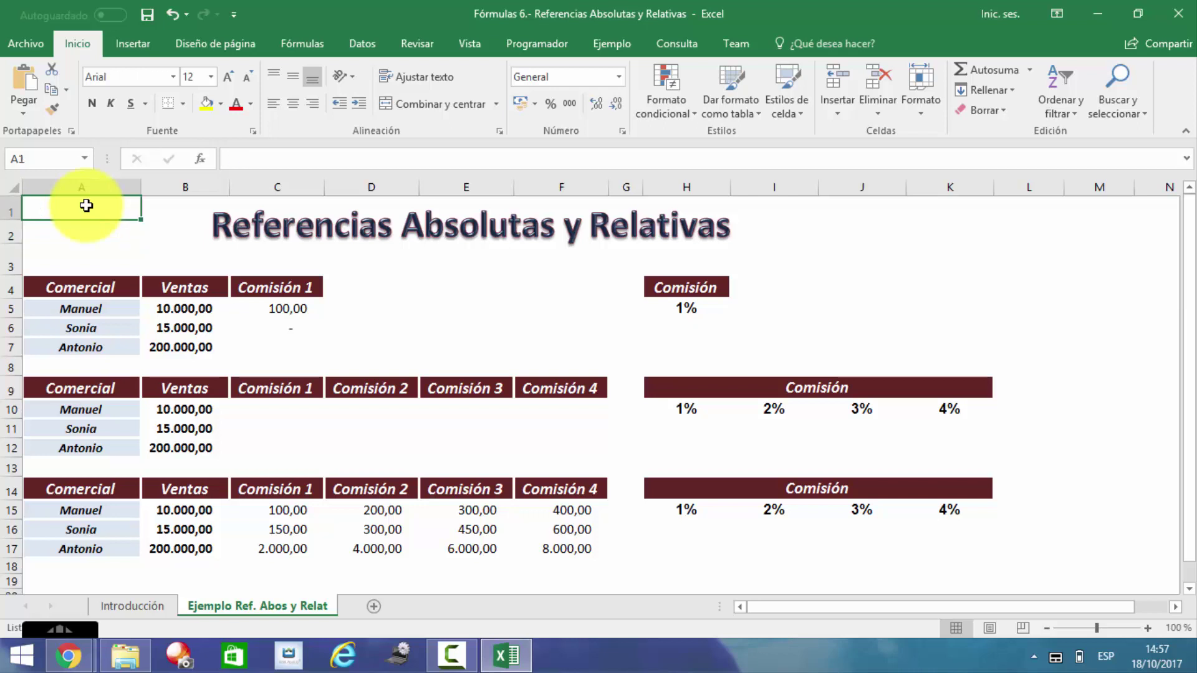
Step: Make the commission rate reference in C5 absolute so the formula reads =B5*$H$5
left_click(265, 311)
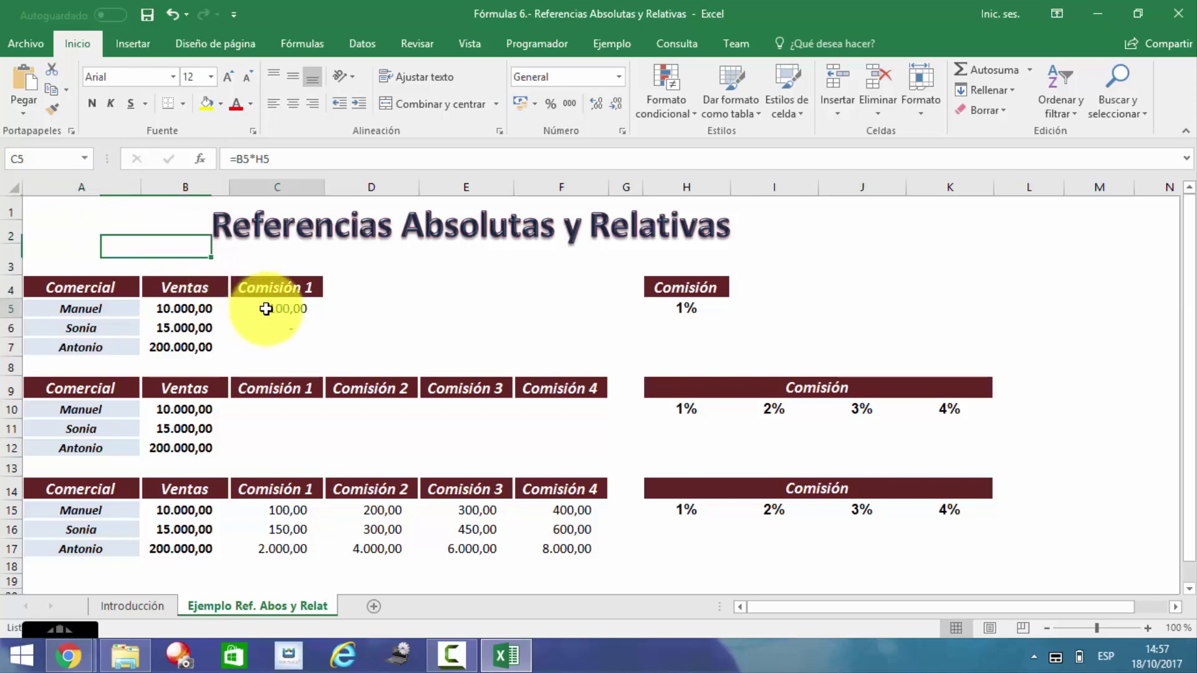
left_click(266, 157)
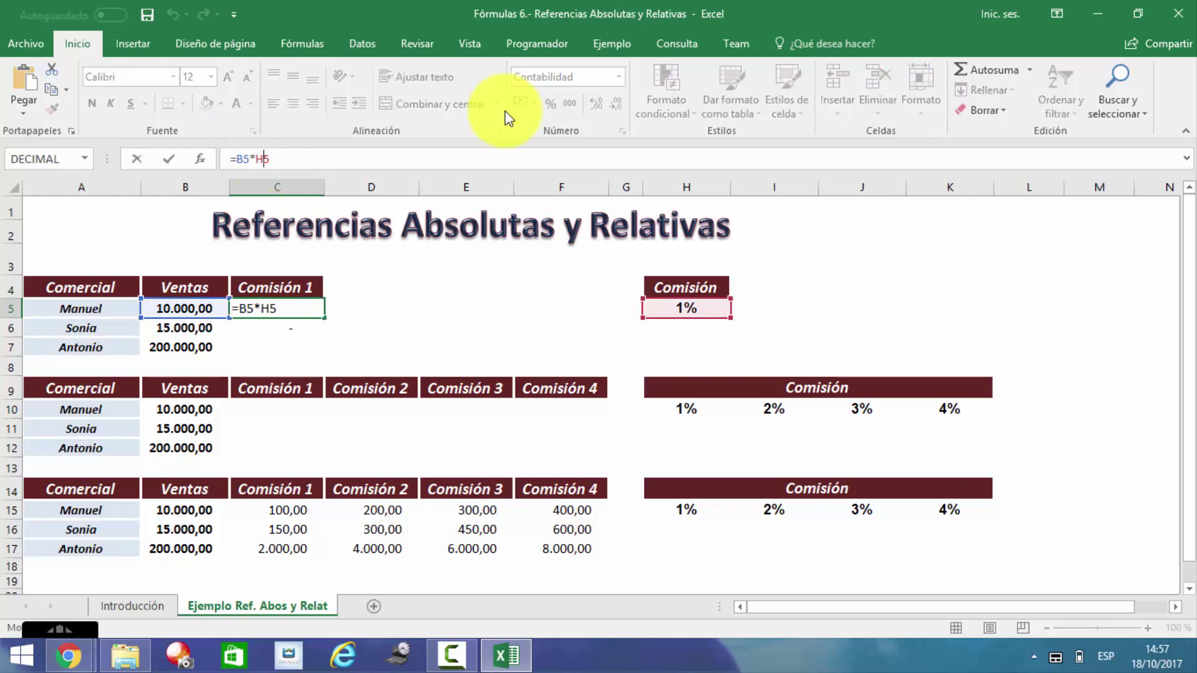
key("F4")
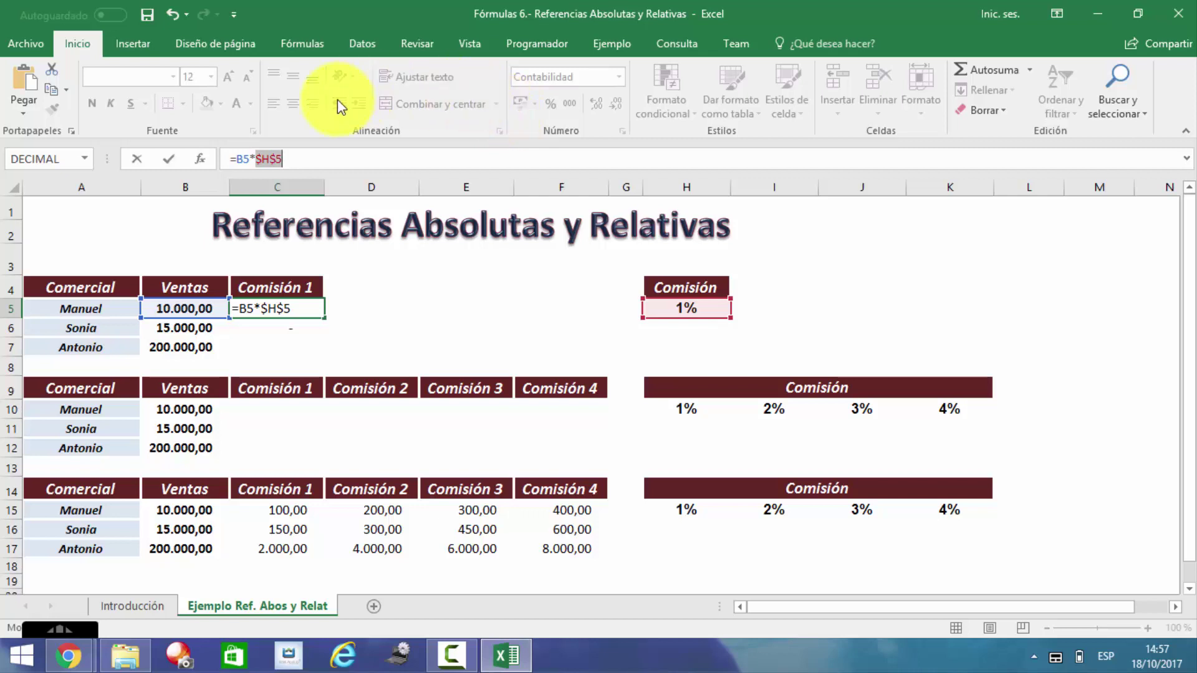
key("Return")
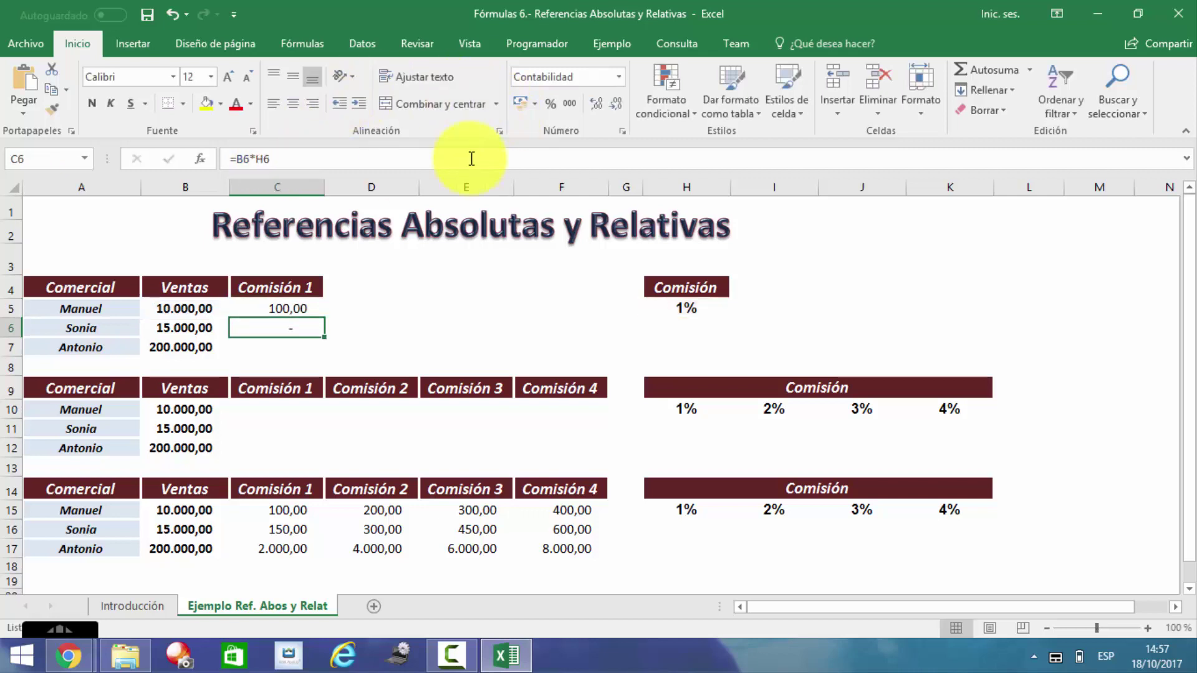
Step: Copy the commission formula in C5 down to C7 and check the sales references in C6 and C7
left_click(297, 310)
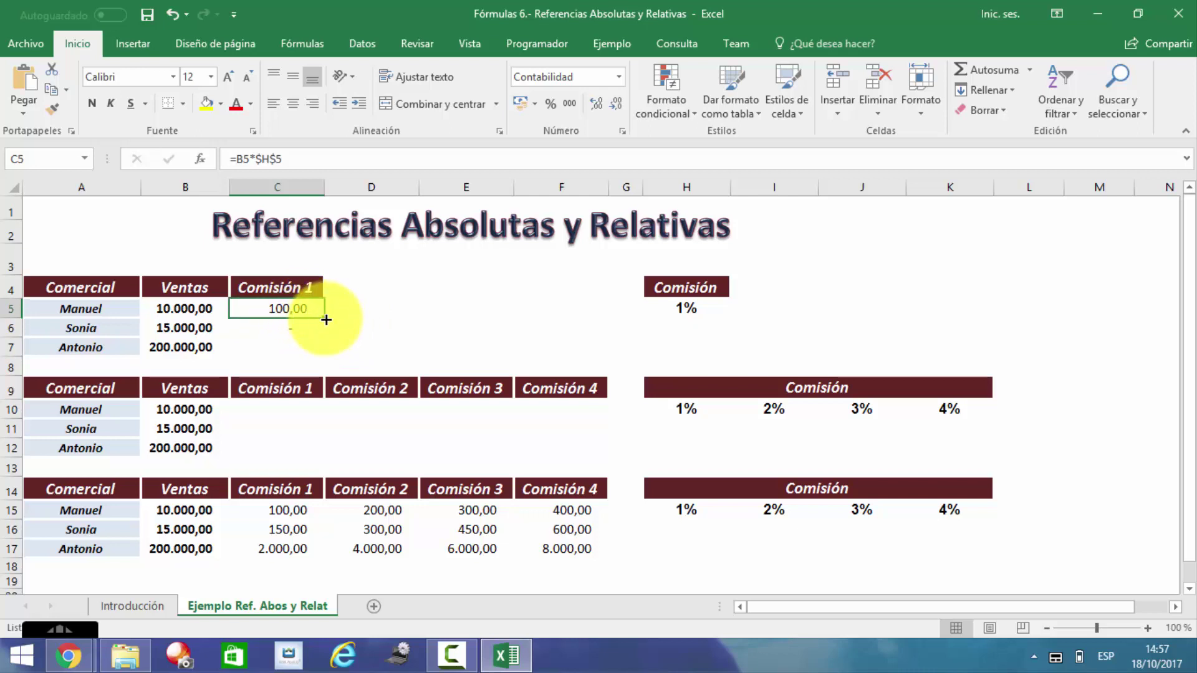
left_click_drag(326, 318, 328, 348)
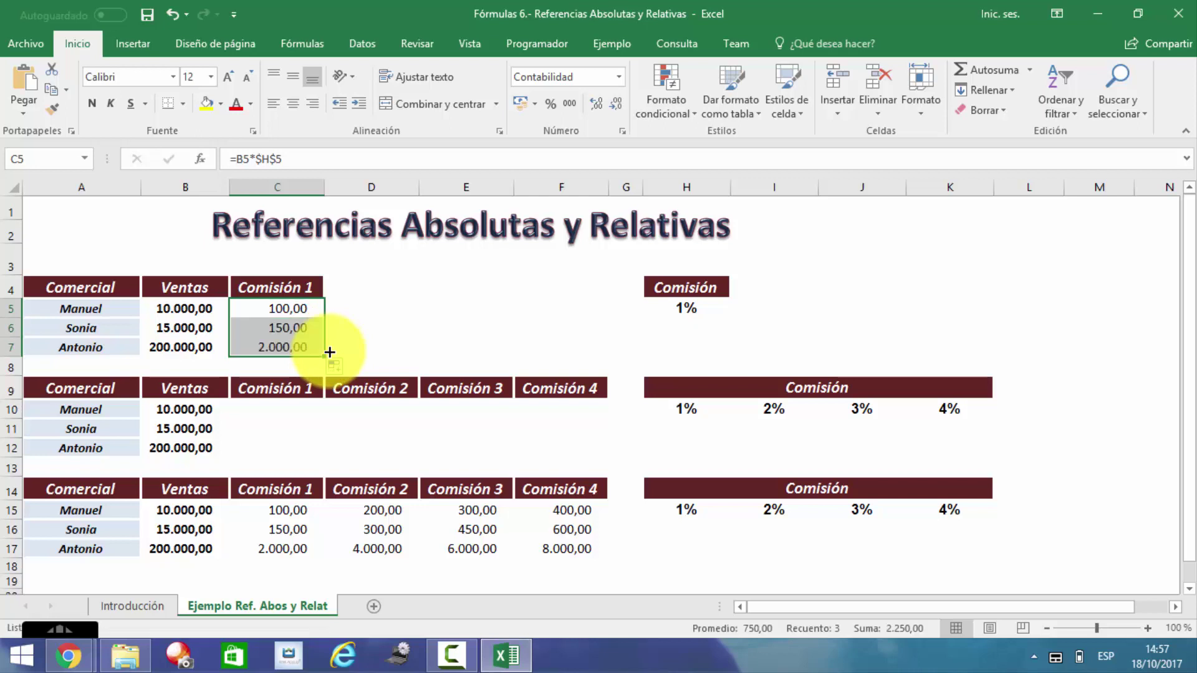
left_click(293, 328)
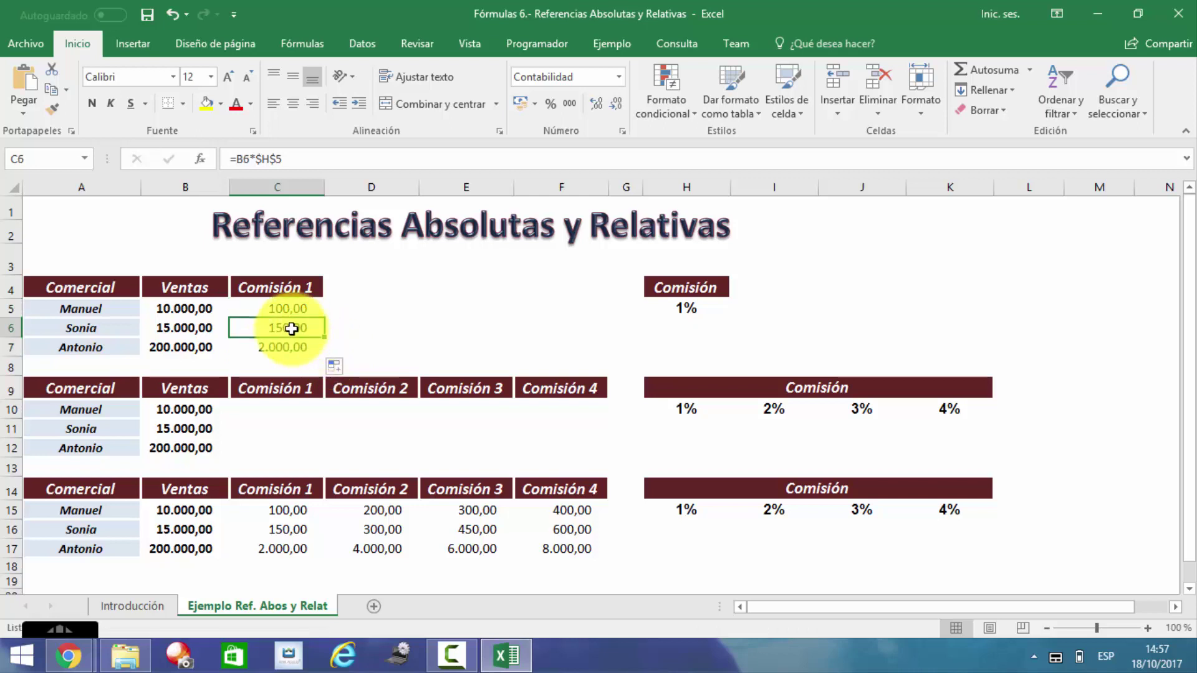
left_click(193, 329)
left_click(260, 325)
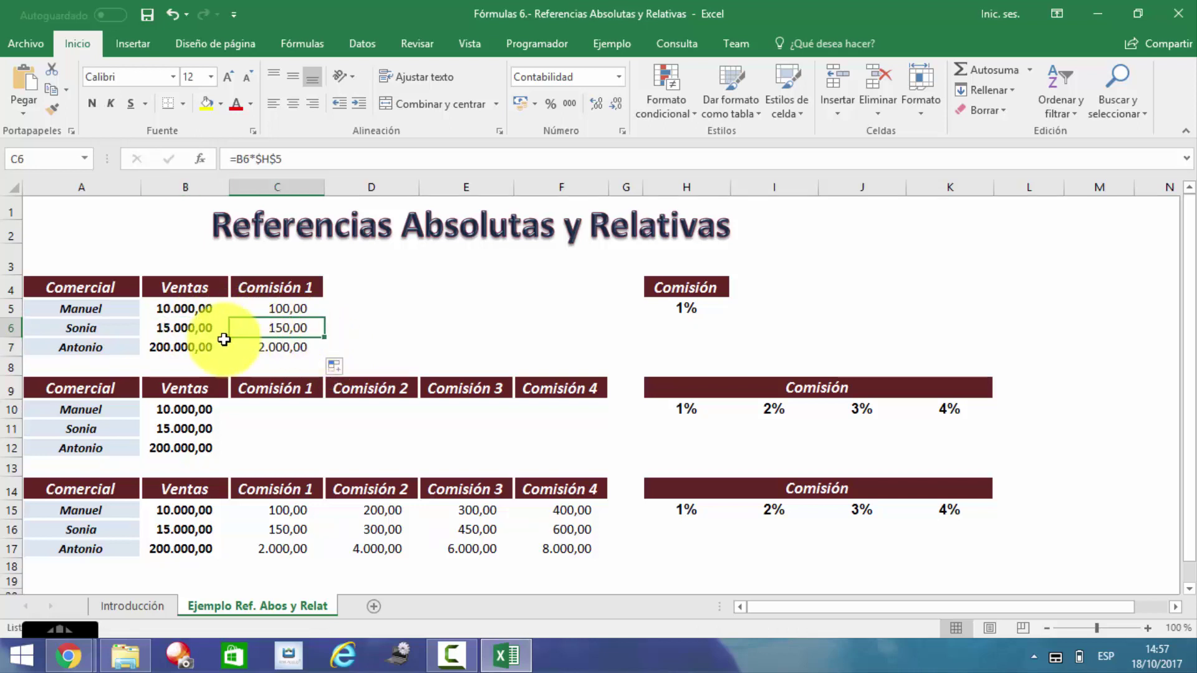
left_click(203, 348)
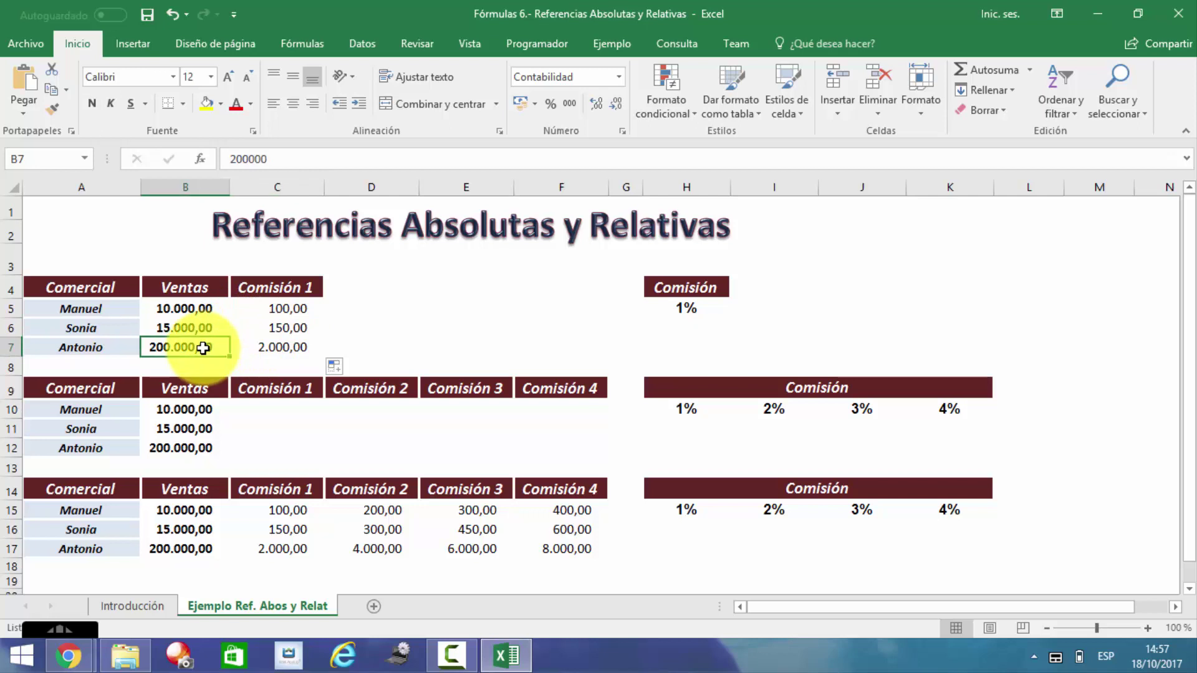
left_click(269, 348)
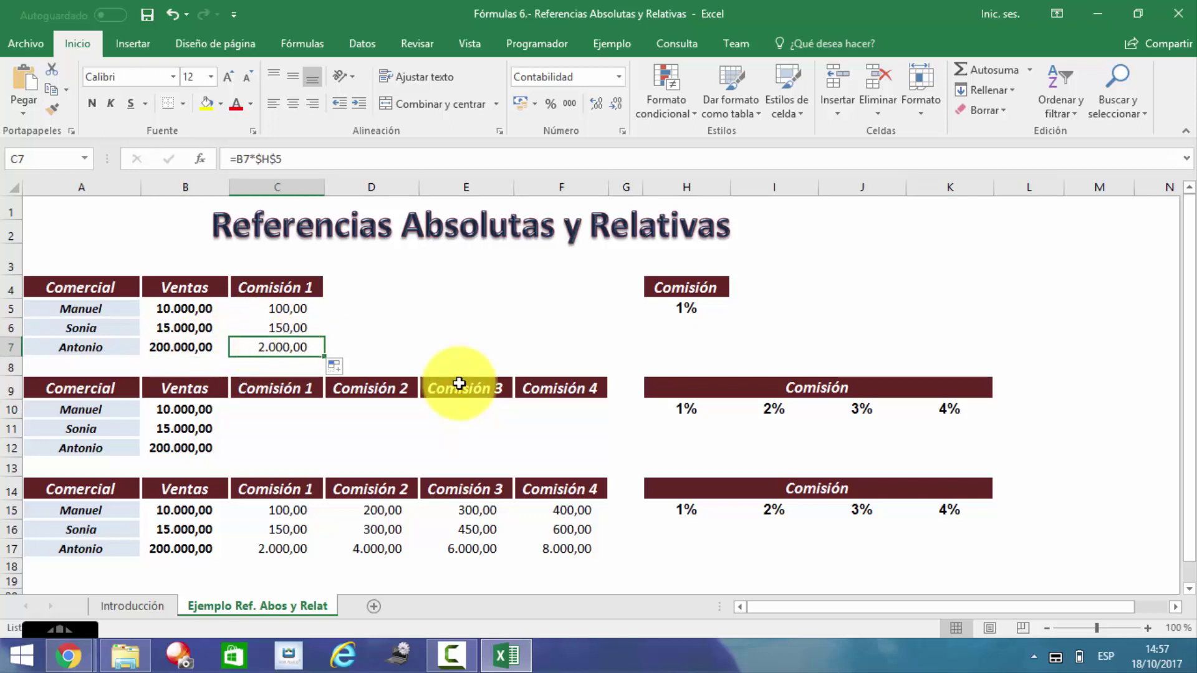
Step: Examine which cells the commission formulas in C5 and C6 refer to, leaving both formulas as they are
left_click(296, 326)
left_click(290, 309)
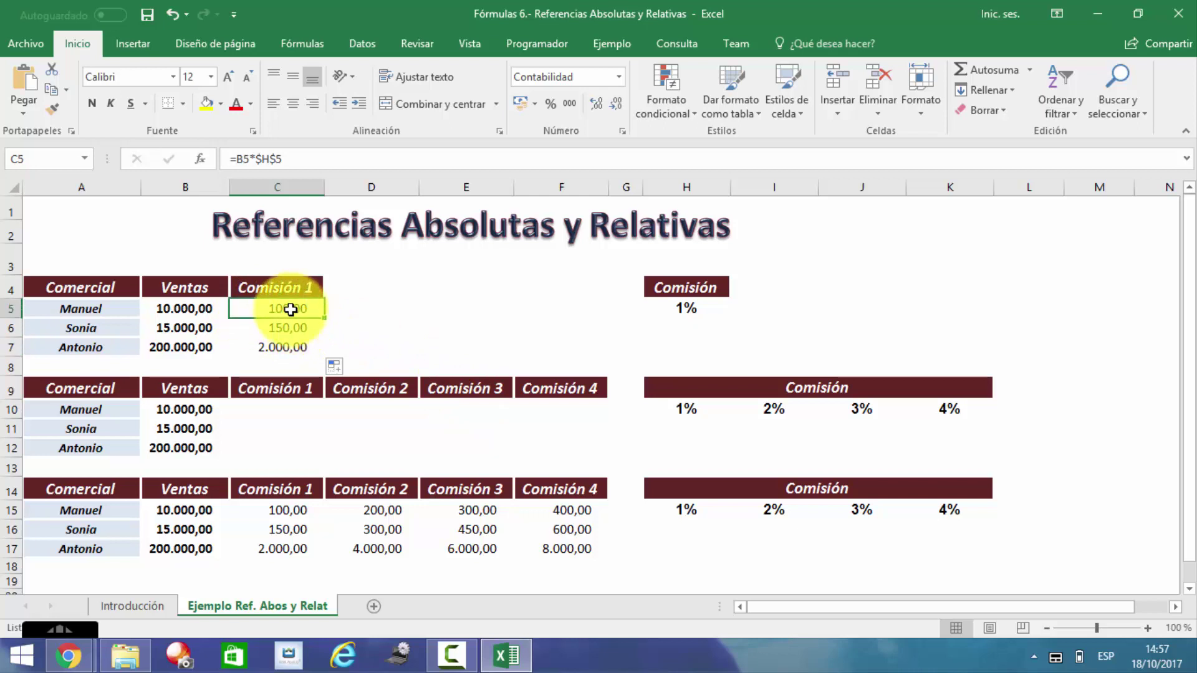
double_click(290, 309)
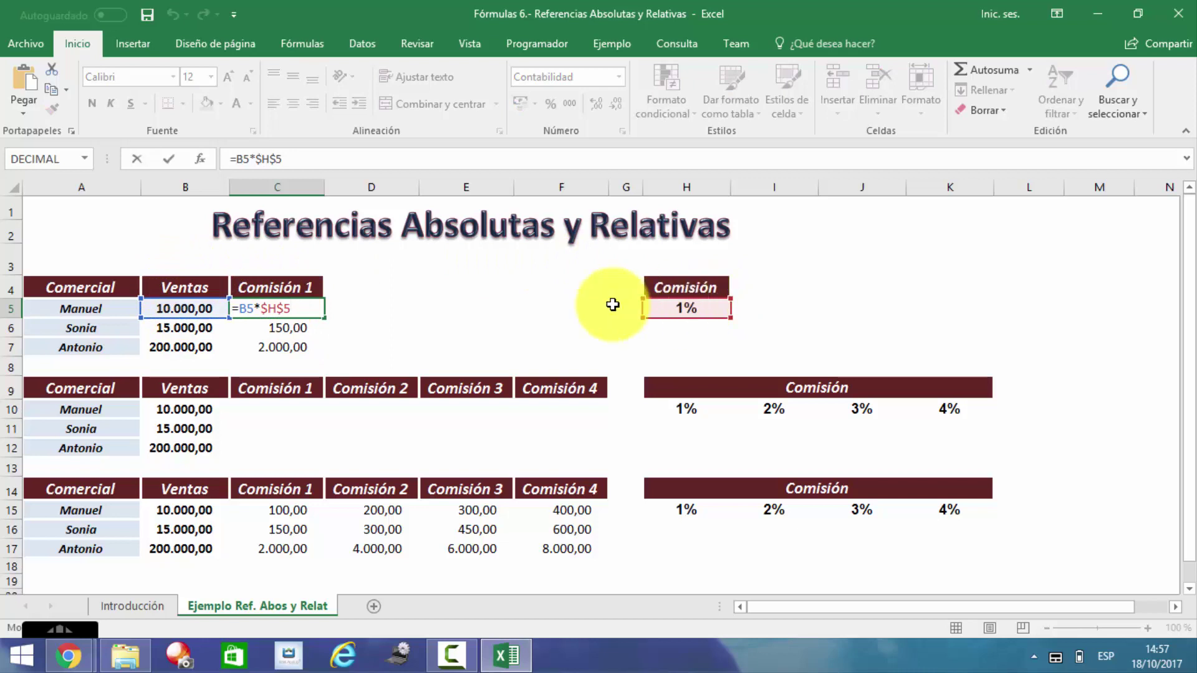
key("ctrl+Return")
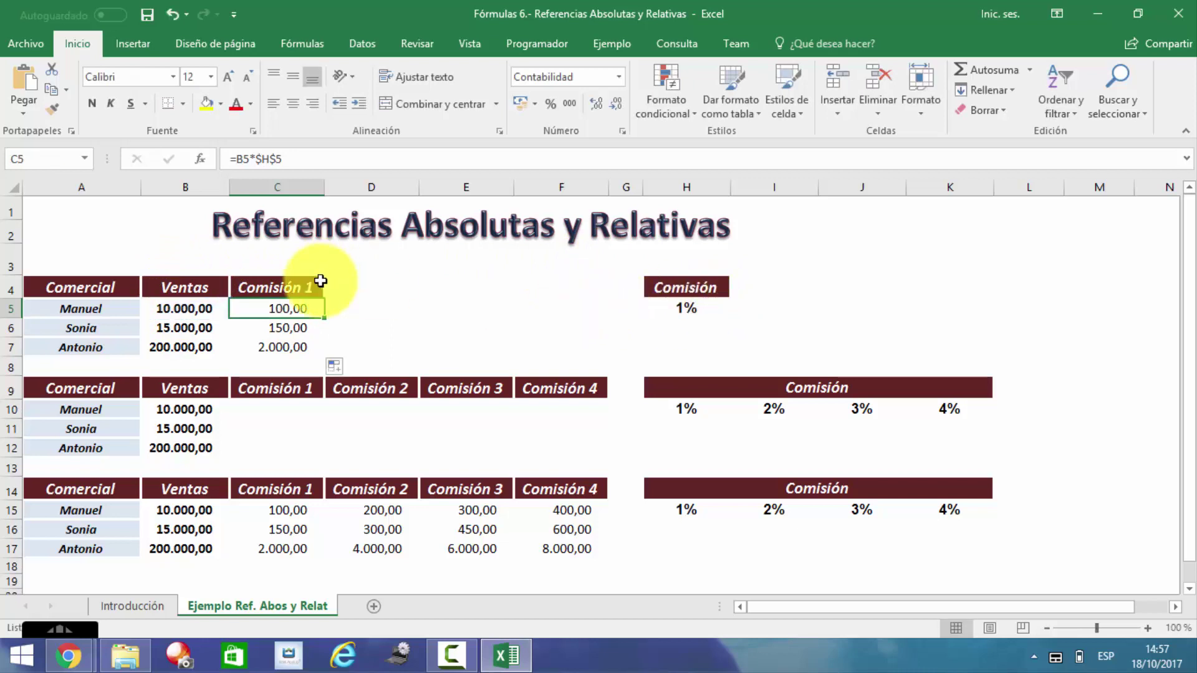
left_click(299, 330)
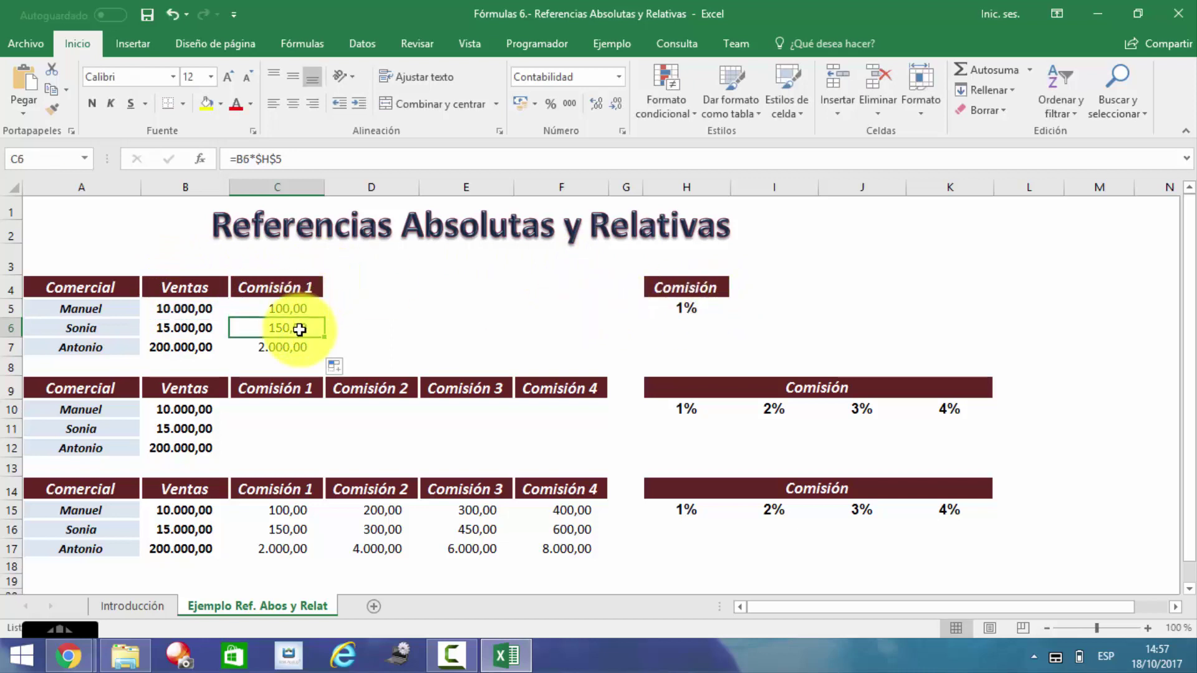
double_click(299, 329)
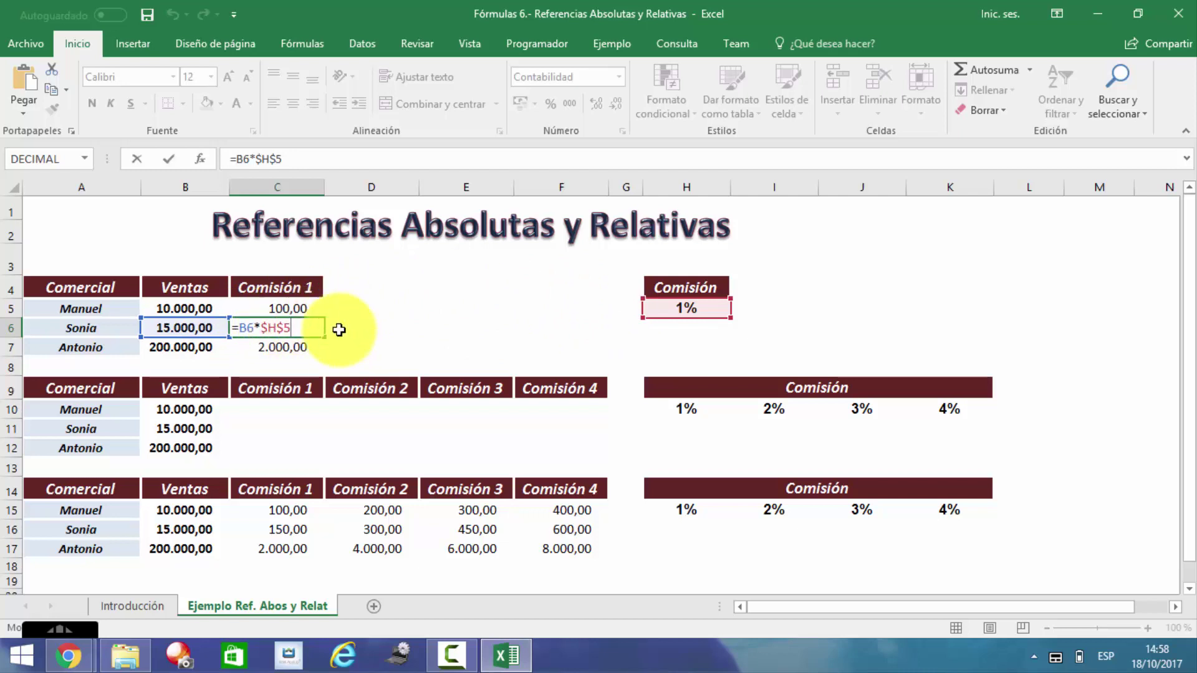
key("Escape")
Step: Compare the relative sales reference and the absolute rate reference in the formulas of C5, C6 and C7
left_click(312, 308)
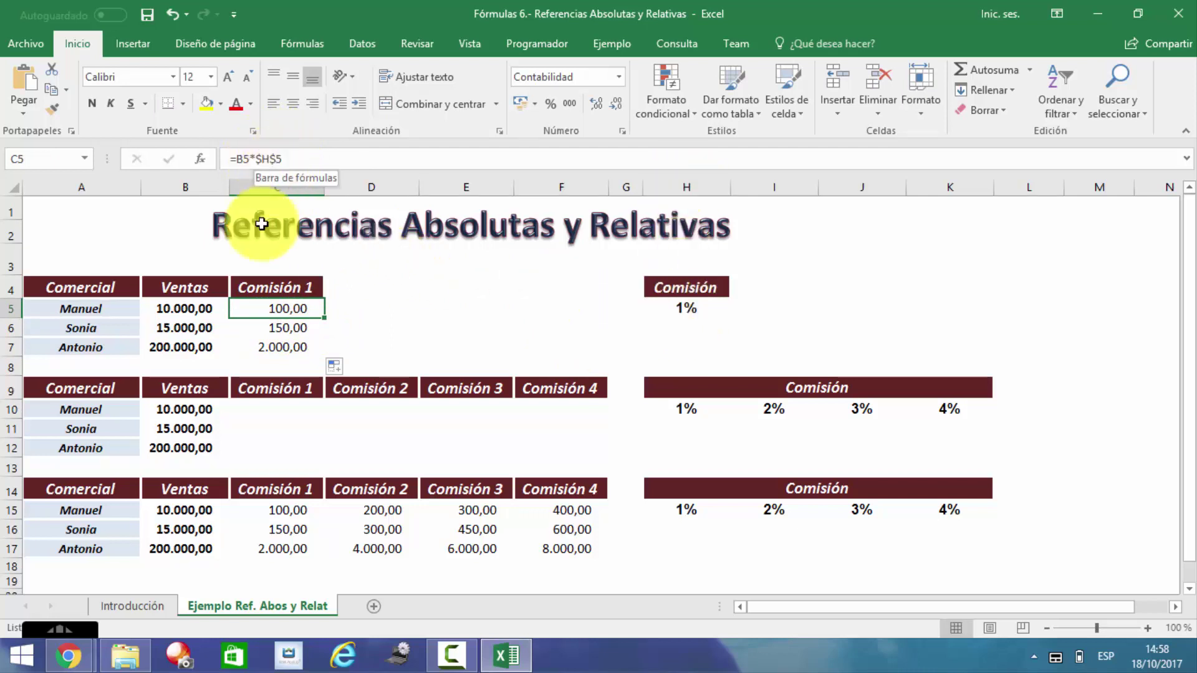
left_click(278, 329)
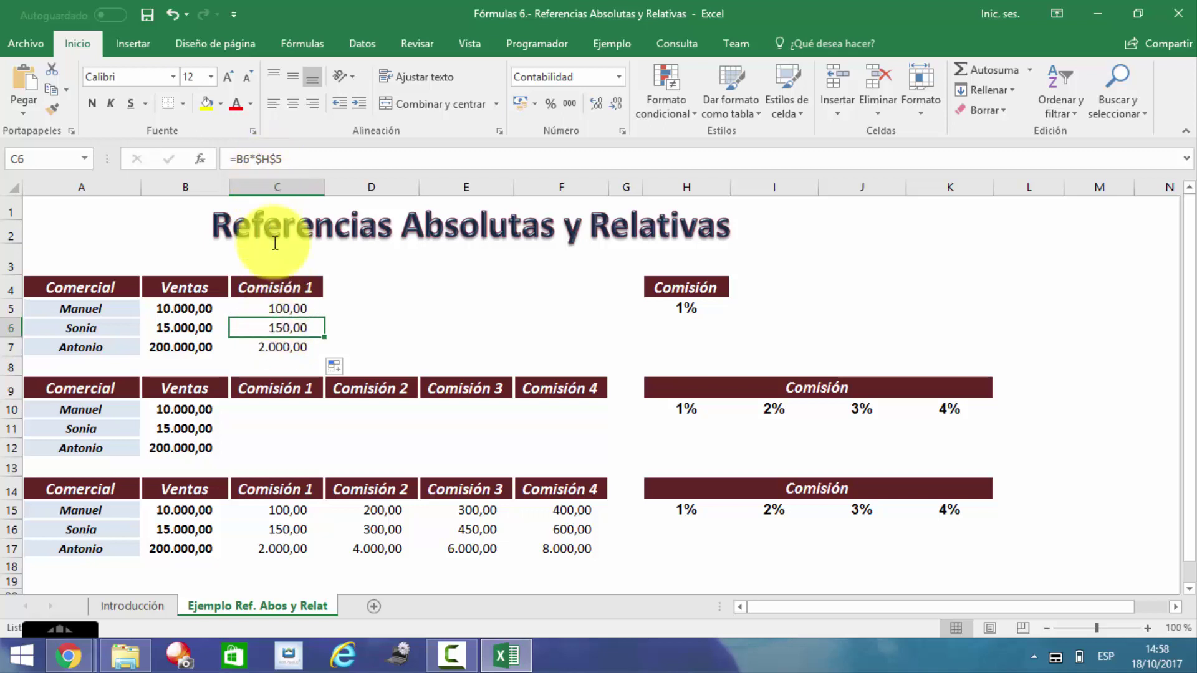
left_click(288, 351)
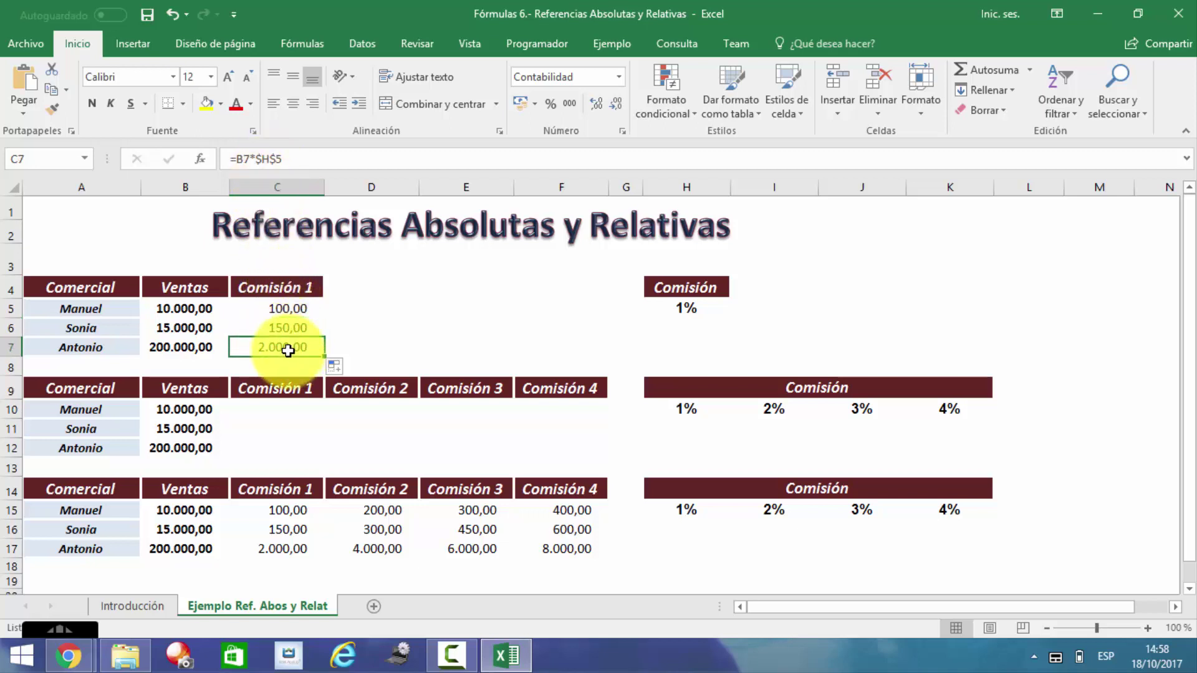
double_click(288, 351)
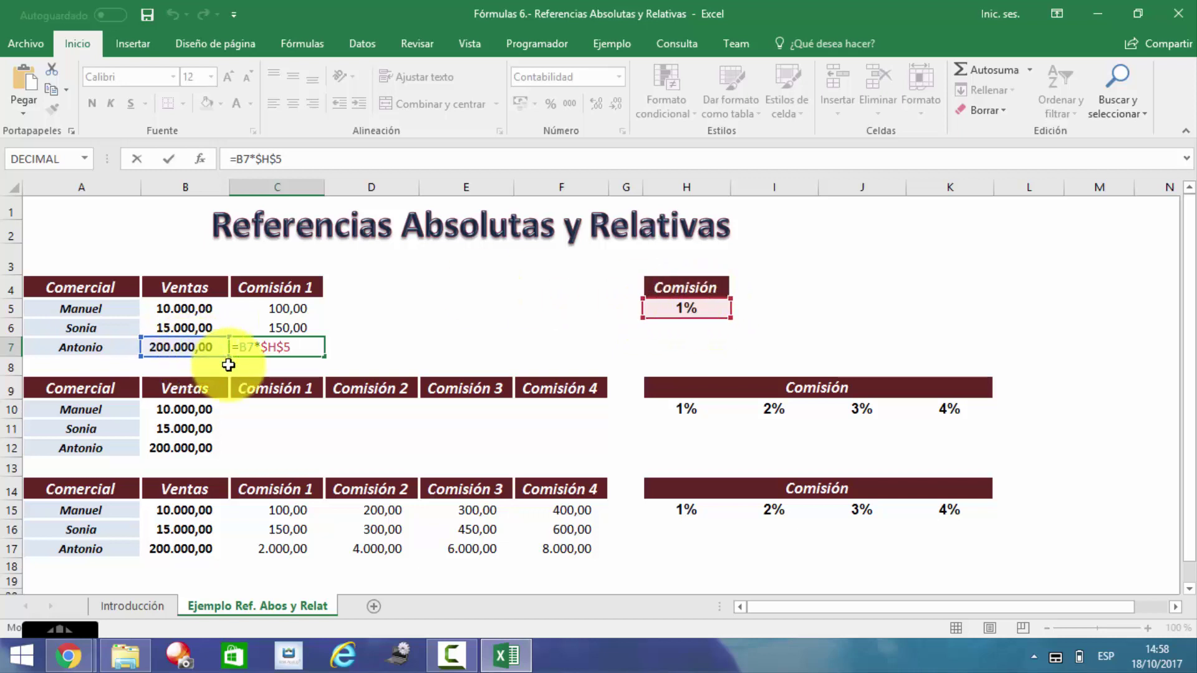
key("ctrl+Return")
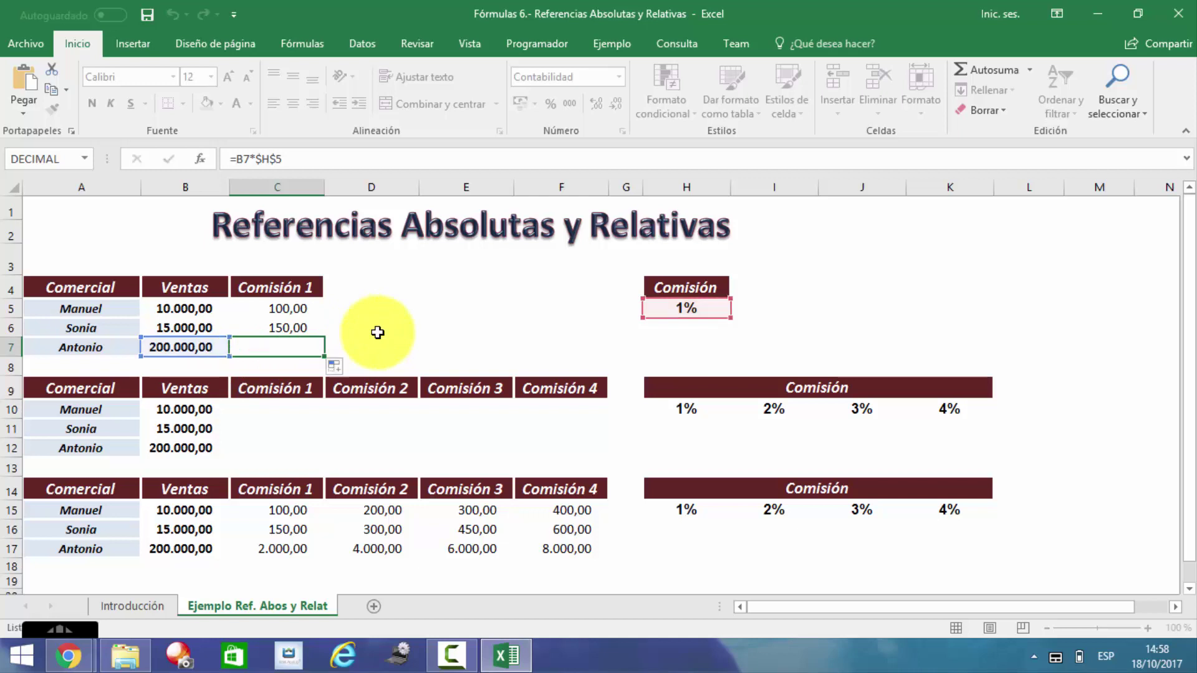
left_click(282, 310)
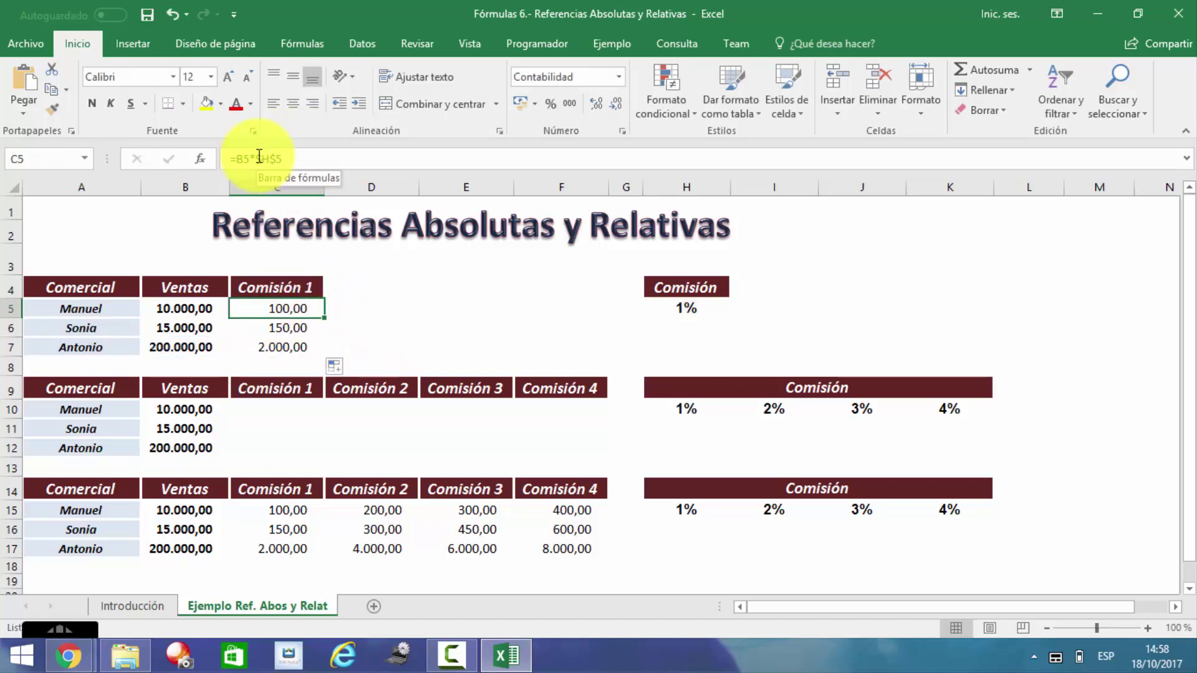
left_click_drag(259, 156, 270, 157)
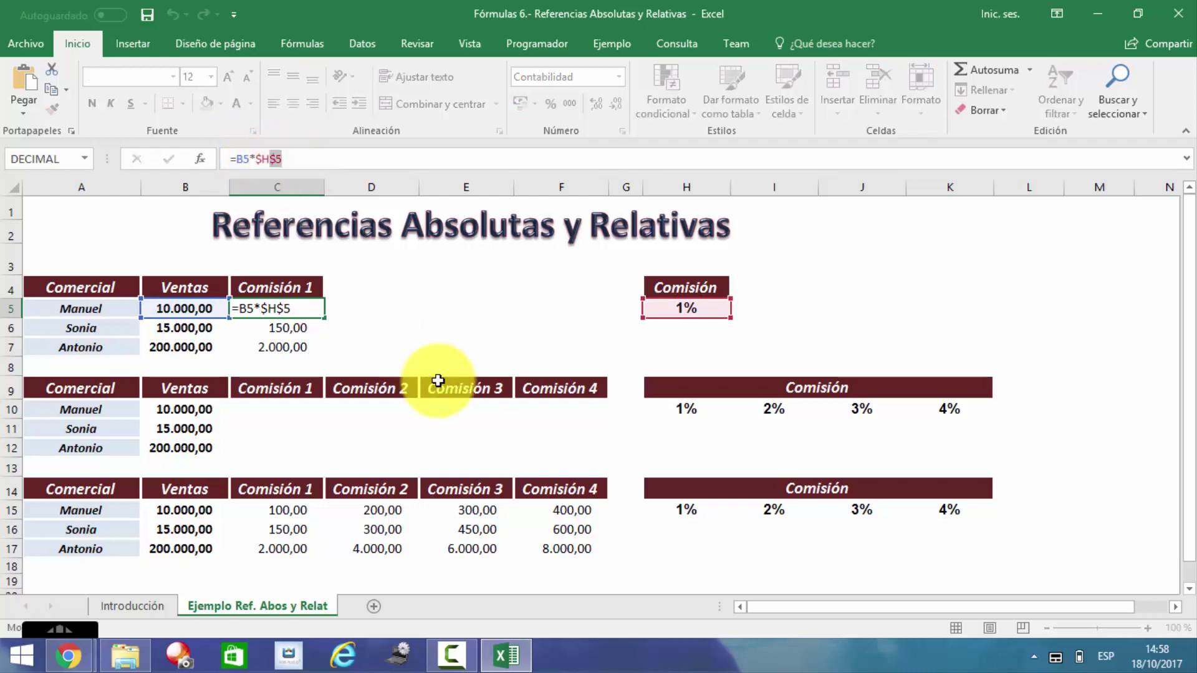
key("ctrl+Return")
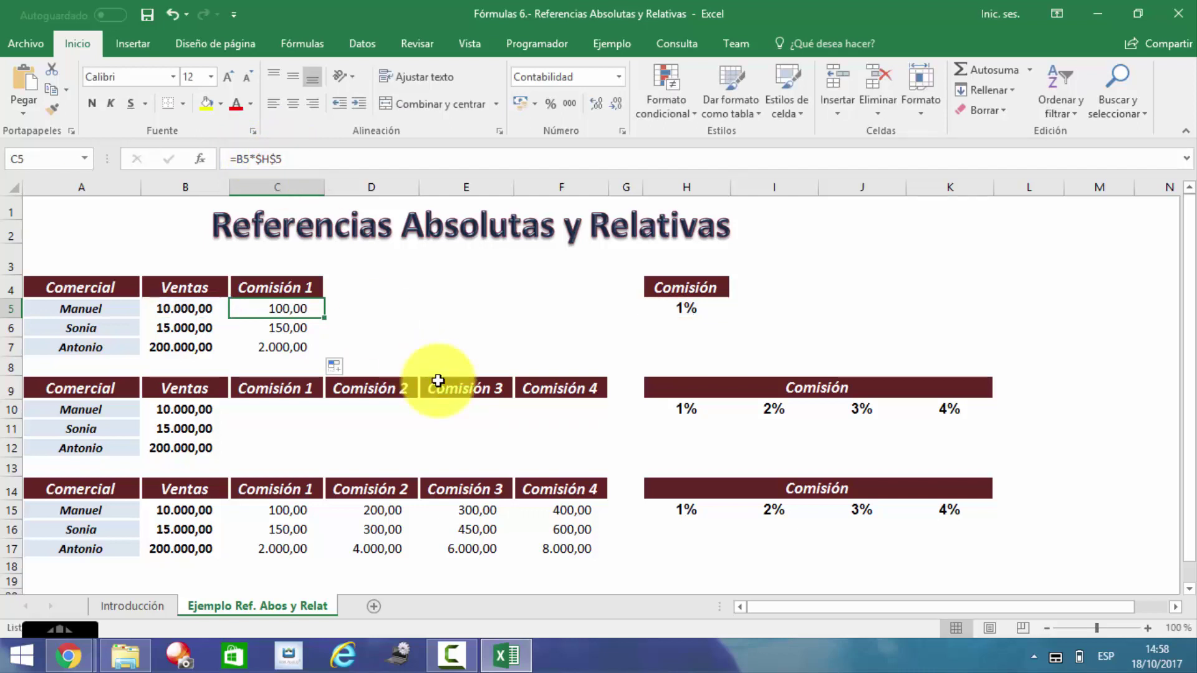
Step: Review the empty commission range C10:F12 in the second table
left_click(400, 333)
left_click_drag(286, 408, 524, 440)
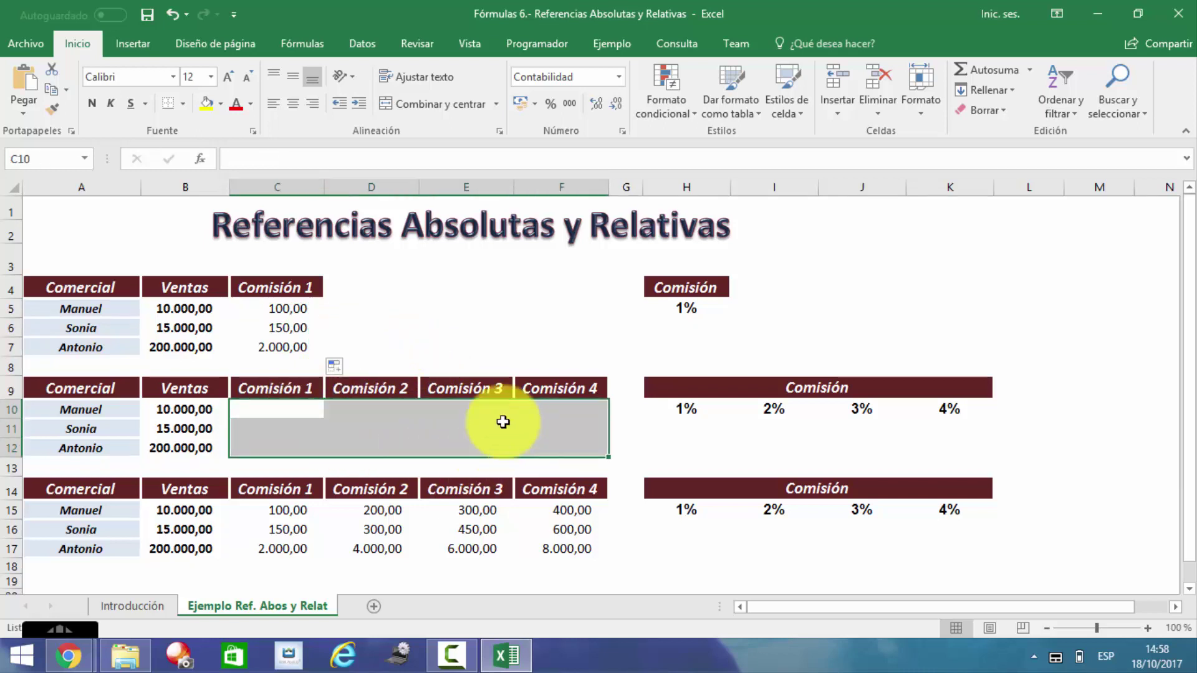
left_click(432, 339)
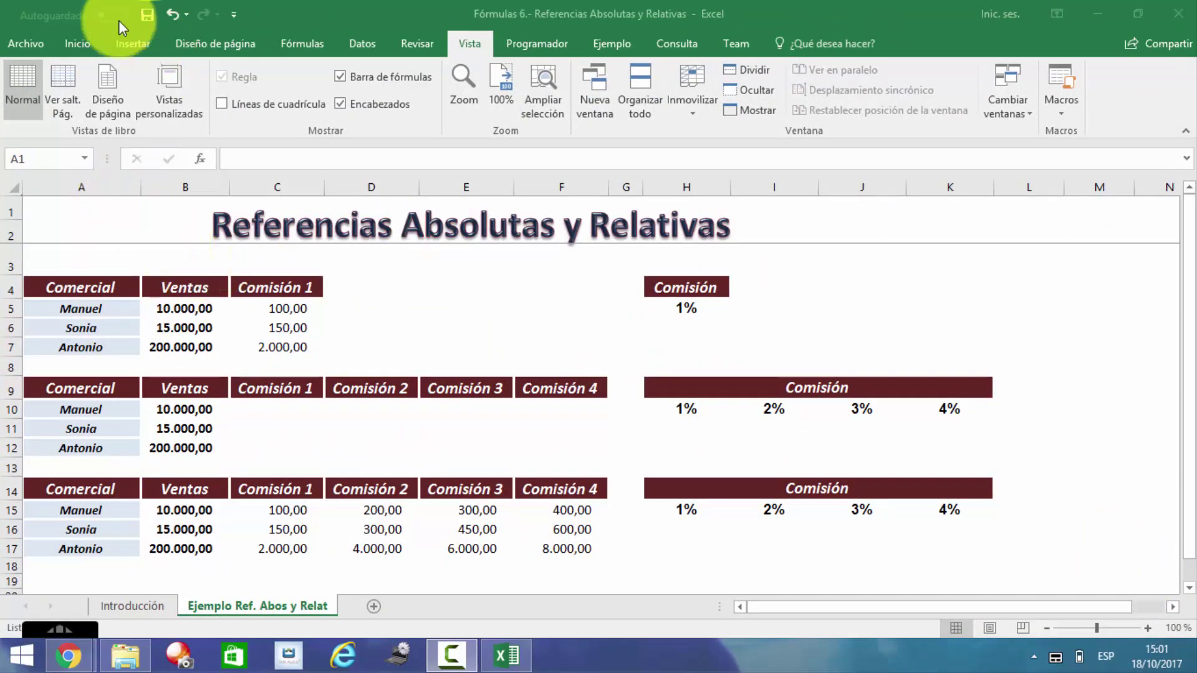
Step: Go down column A to row 26 to view the second commission table directly beneath the frozen title rows
left_click(73, 41)
left_click(83, 259)
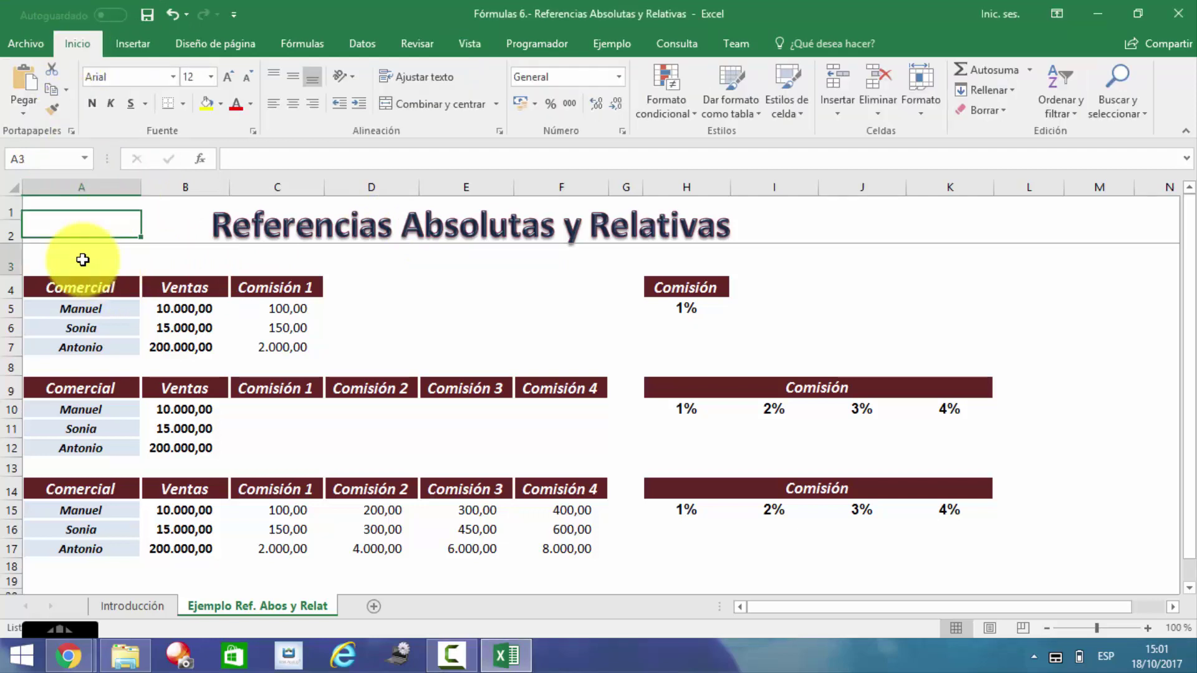
key("Down")
key("Down")
key("Down")
key("Down")
key("Down")
key("Down")
key("Down")
key("Down")
key("Down")
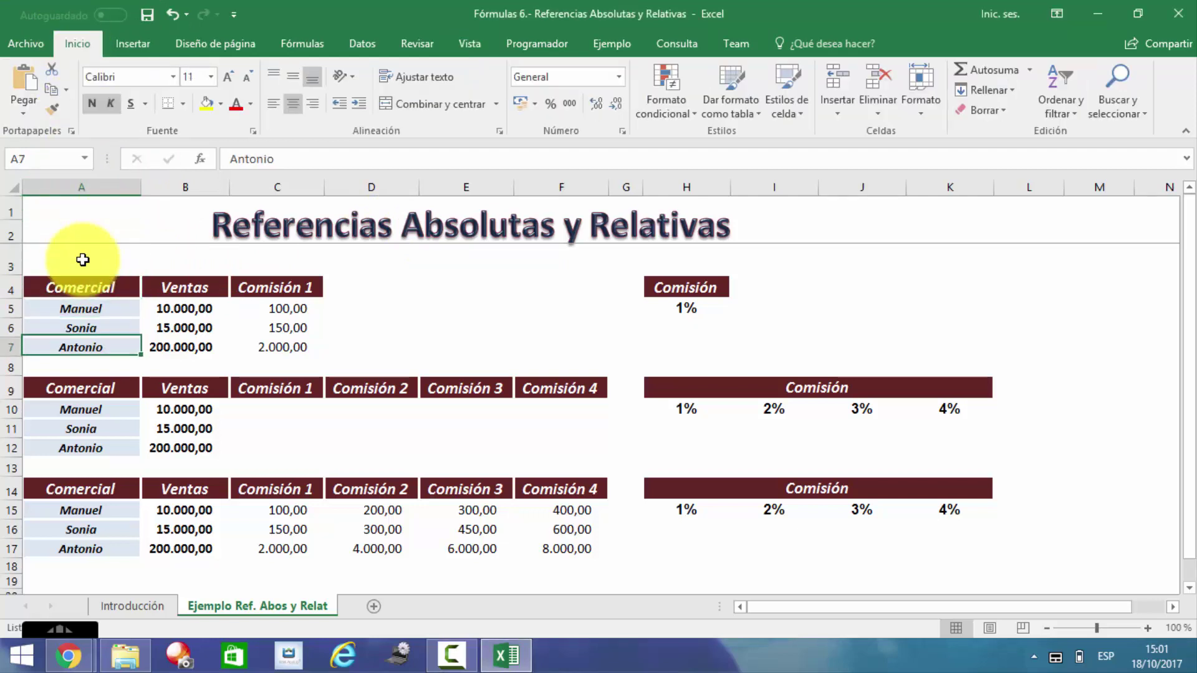
key("Down")
key("Down")
key("Down")
key("Down")
key("Down")
key("Down")
key("Down")
key("Down")
key("Down")
key("Down")
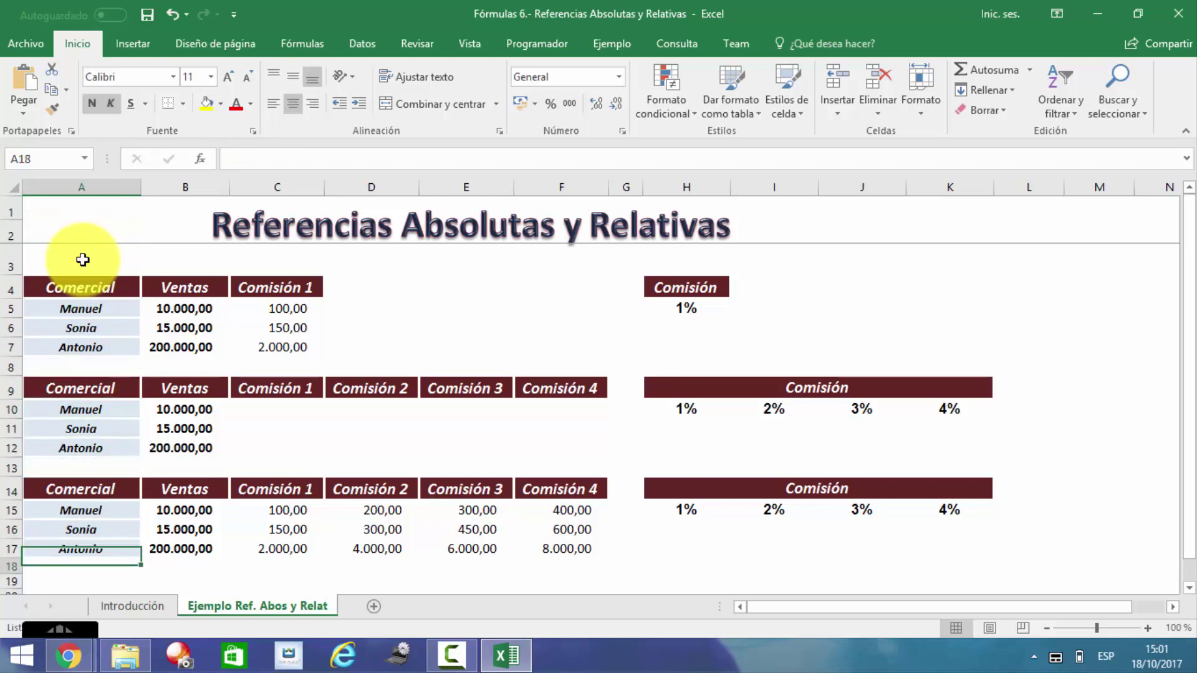
key("Down")
key("Down")
key("Down")
key("Down")
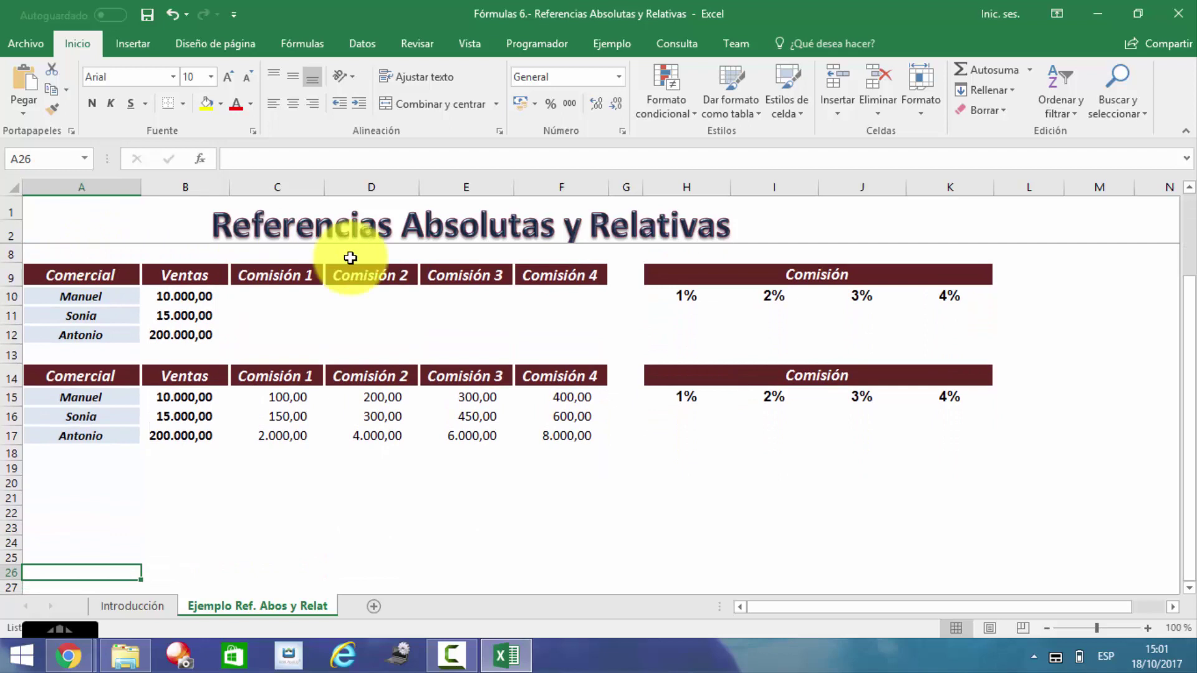
Step: Examine the second table's four commission columns, the sales in B10:B12 and each rate in H10:K10
left_click(278, 296)
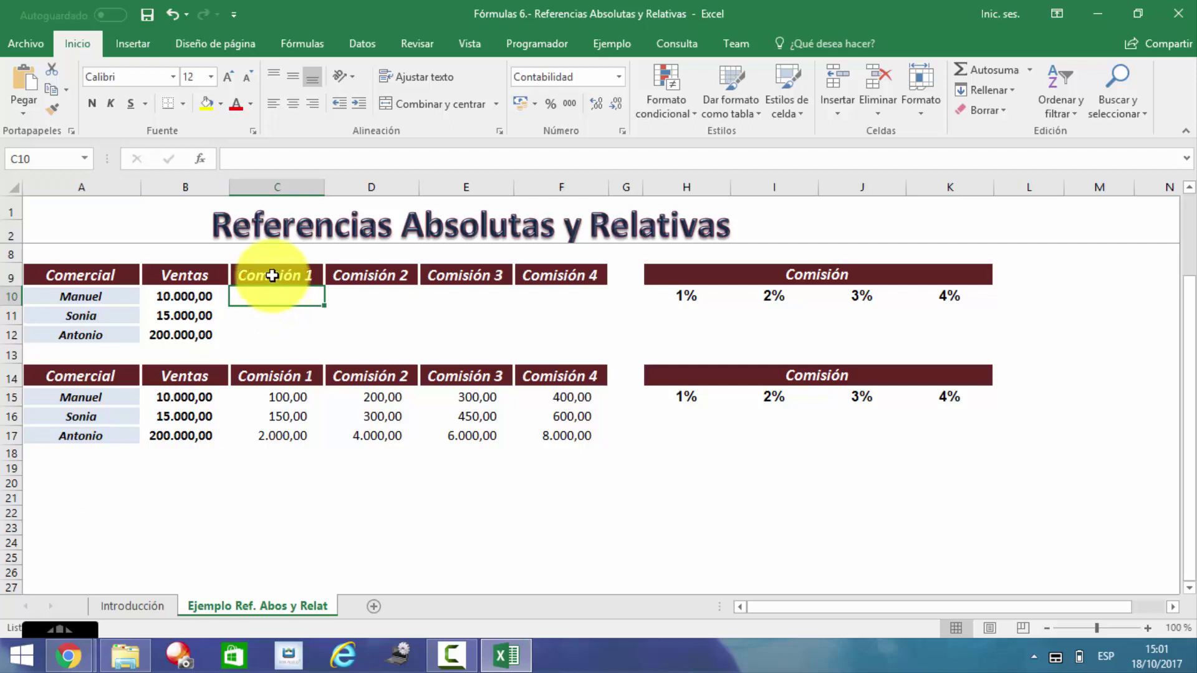
left_click_drag(271, 275, 520, 283)
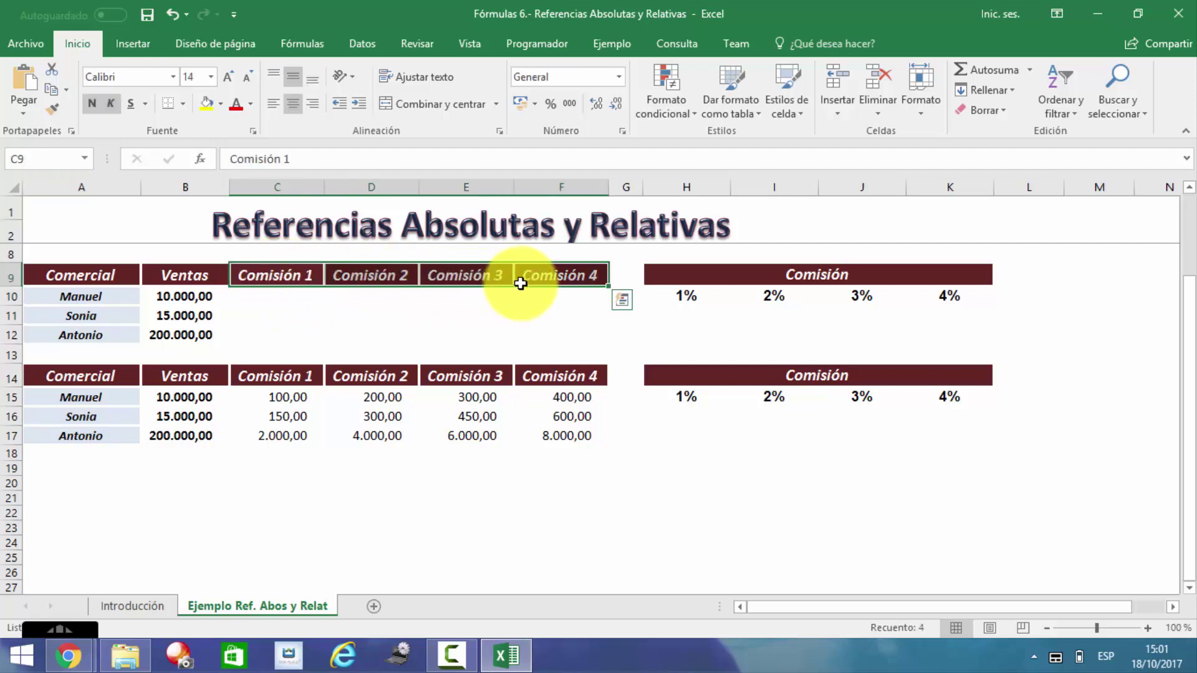
left_click(694, 295)
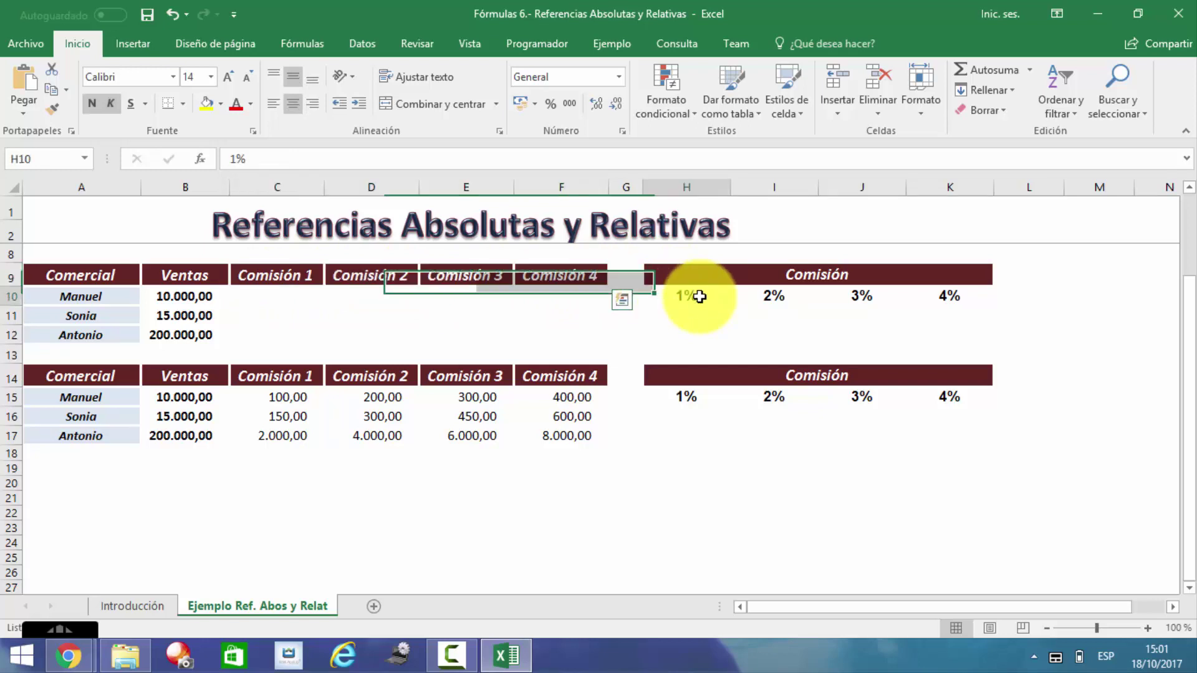
left_click_drag(293, 292, 302, 335)
left_click(695, 297)
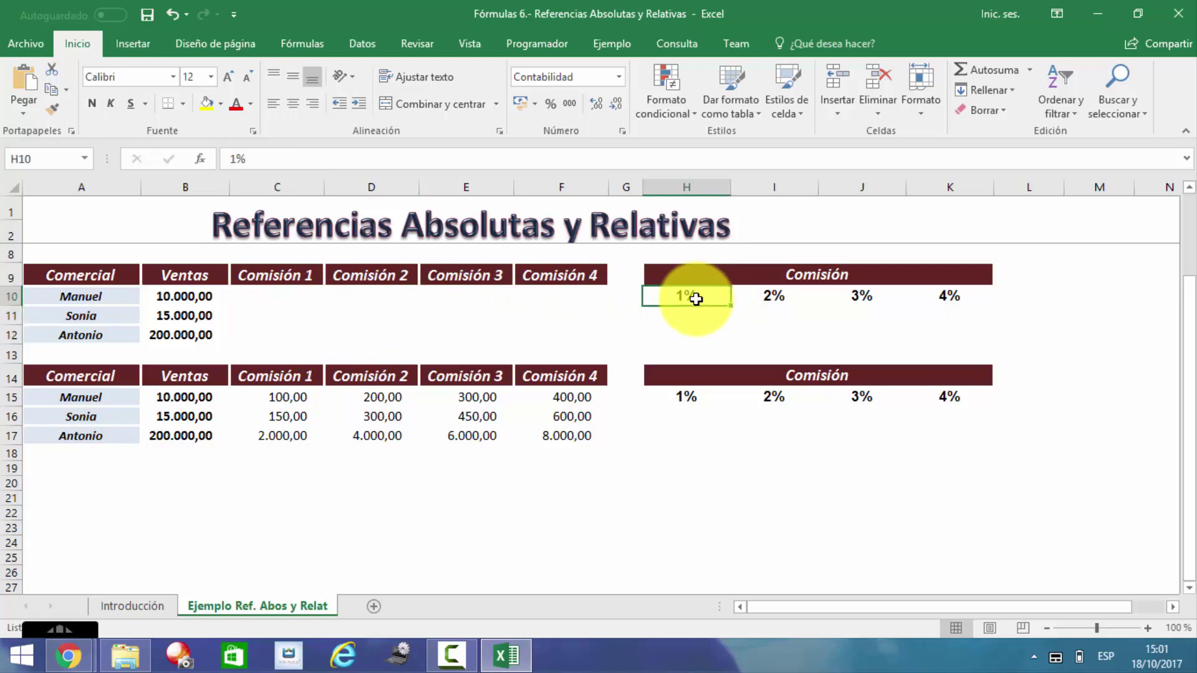
left_click(197, 297)
left_click_drag(202, 321, 206, 332)
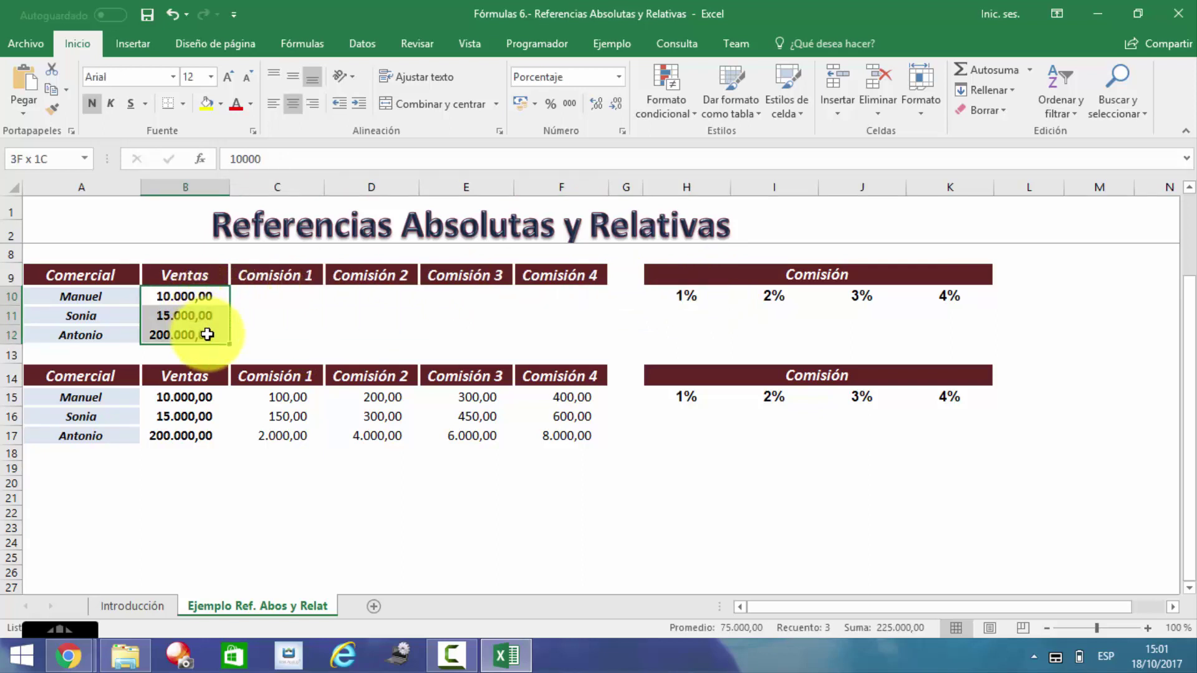
left_click(692, 292)
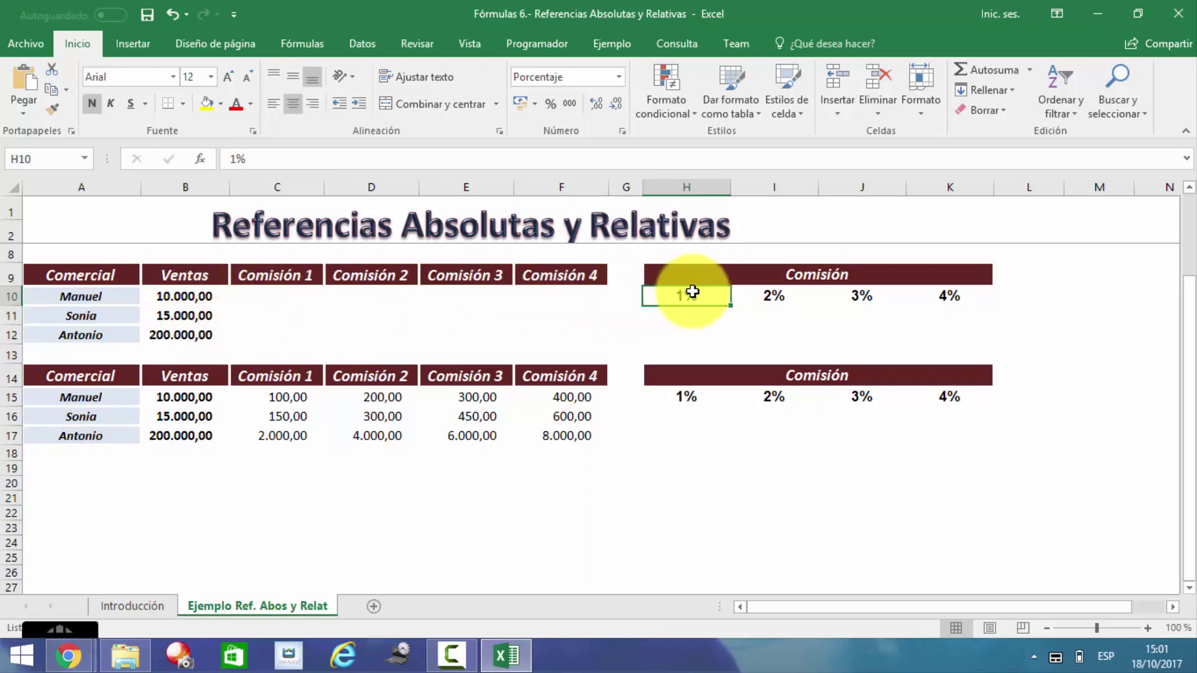
left_click(774, 297)
left_click(868, 293)
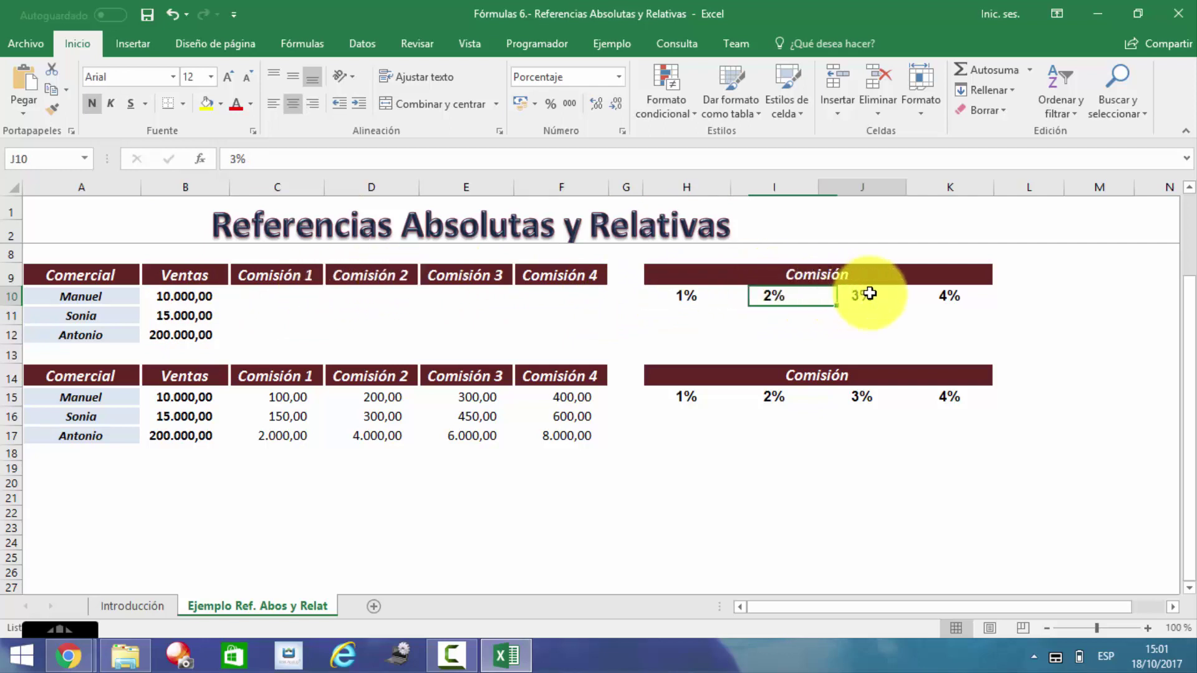
left_click(947, 298)
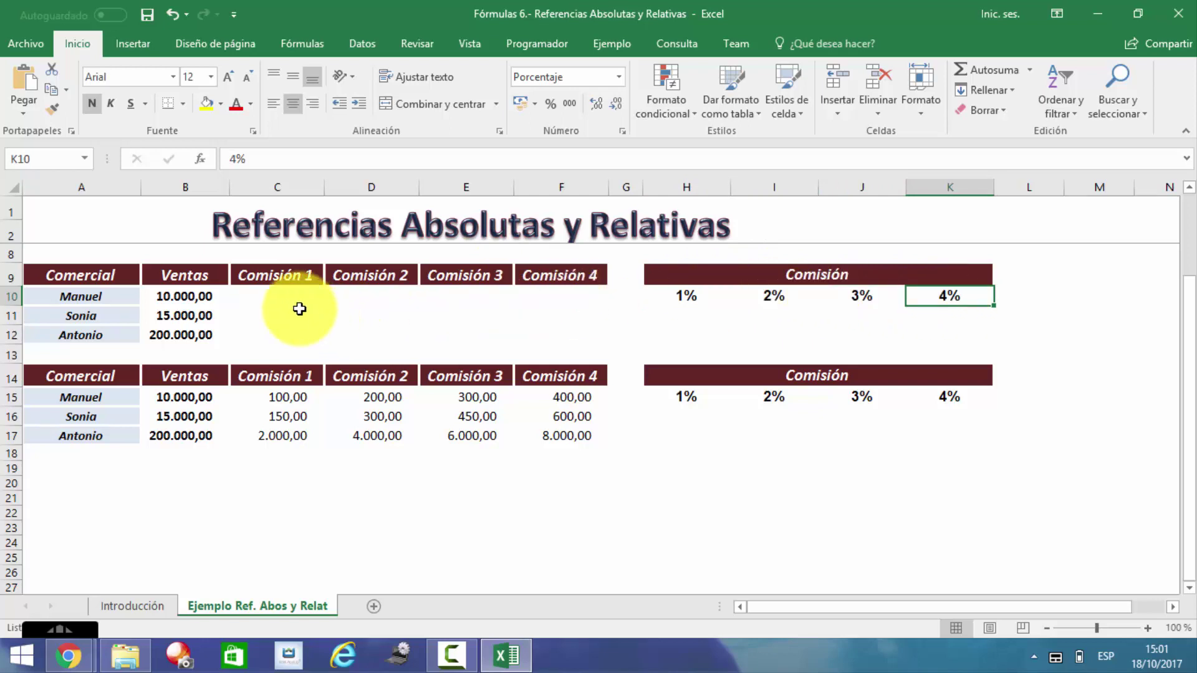
left_click(281, 295)
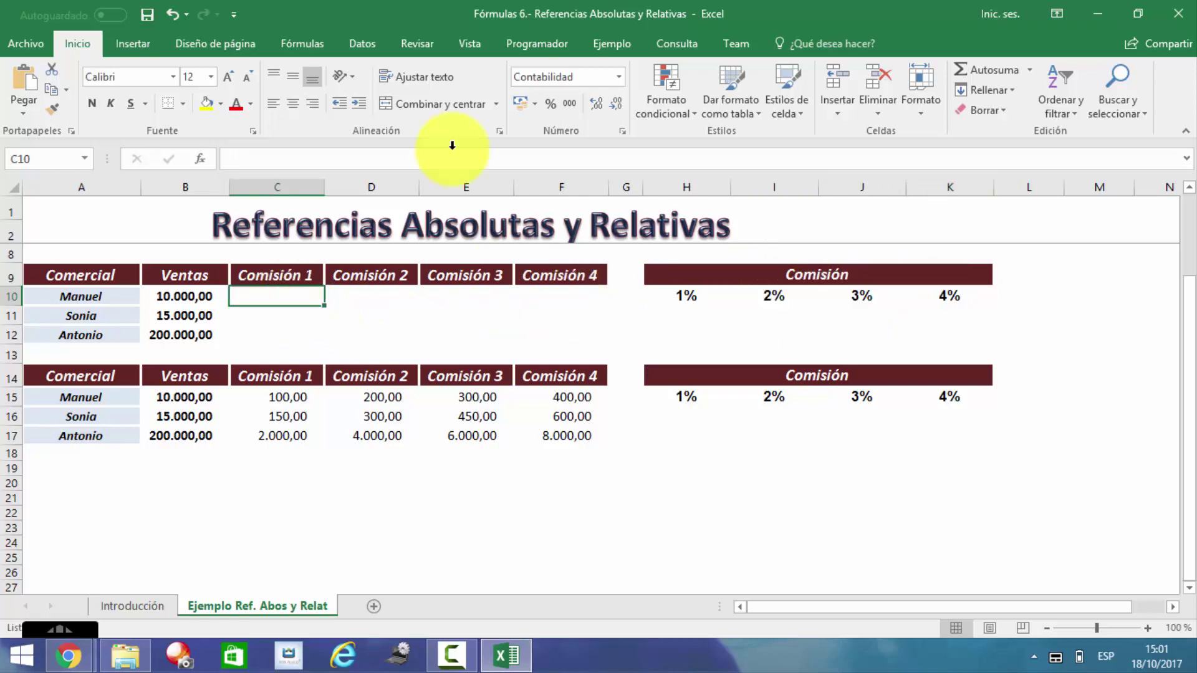
type("=")
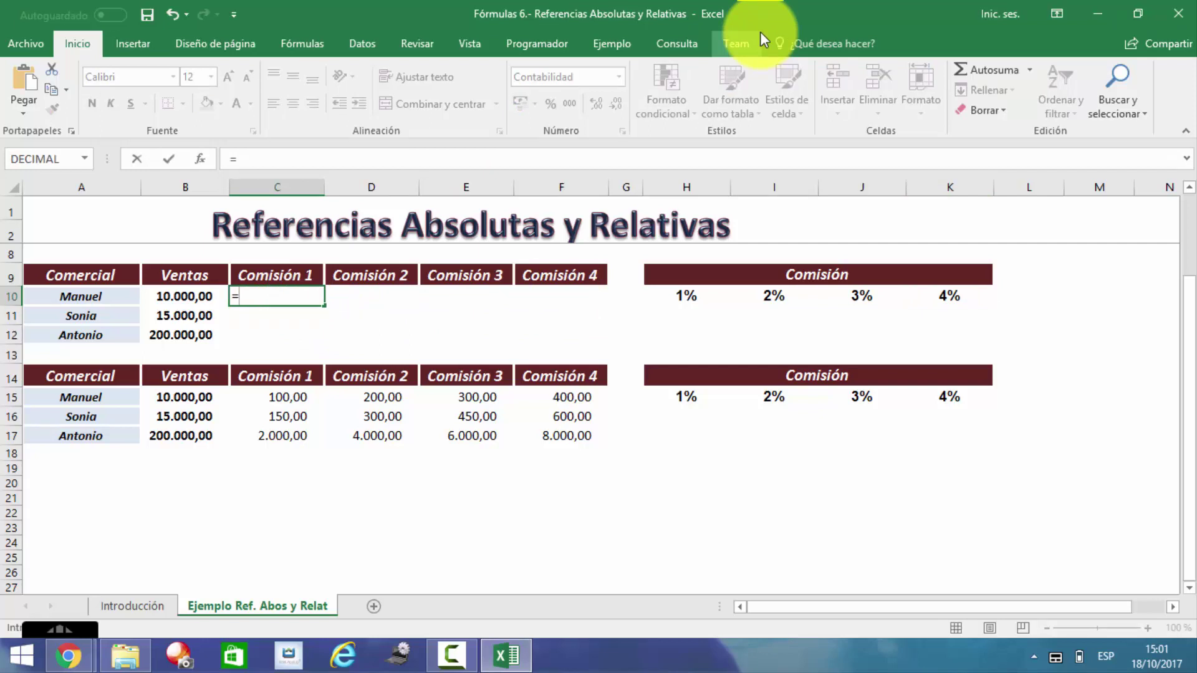
key("Left")
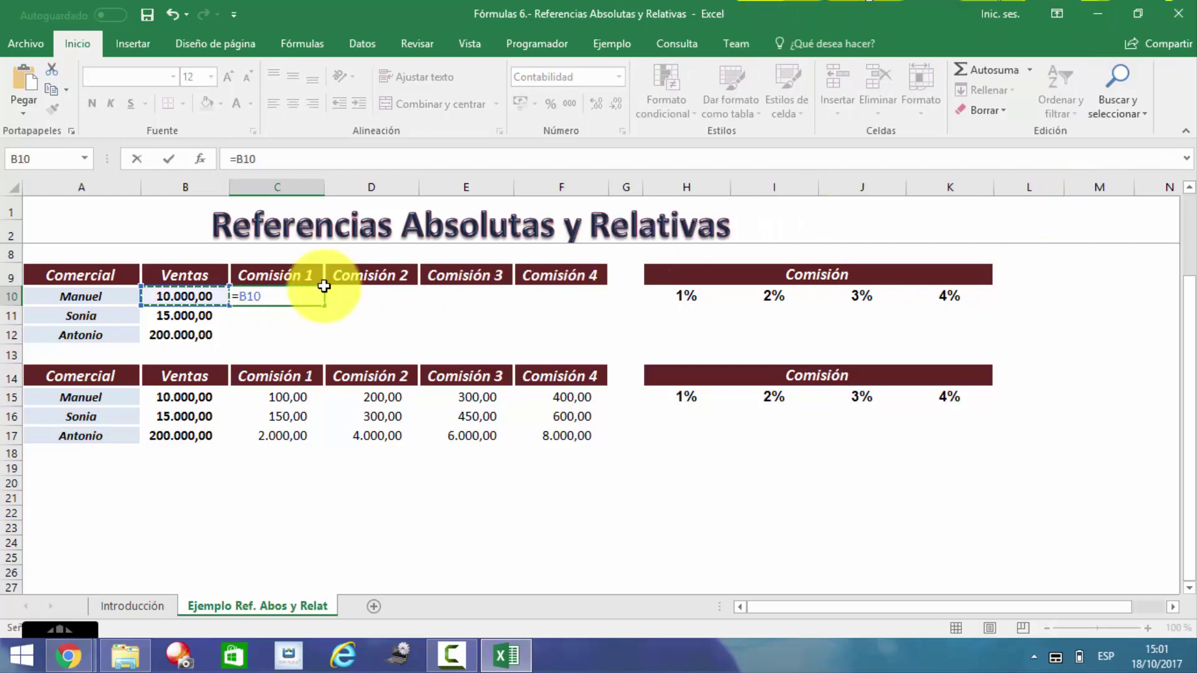
left_click(699, 296)
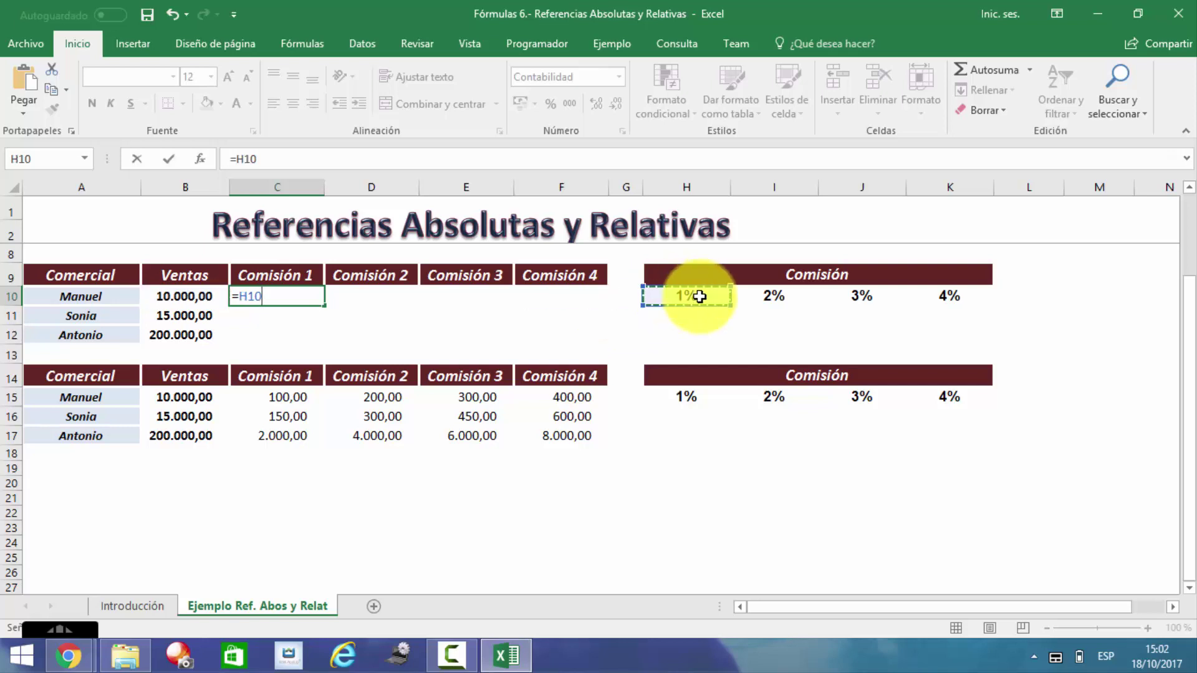
key("Return")
key("Up")
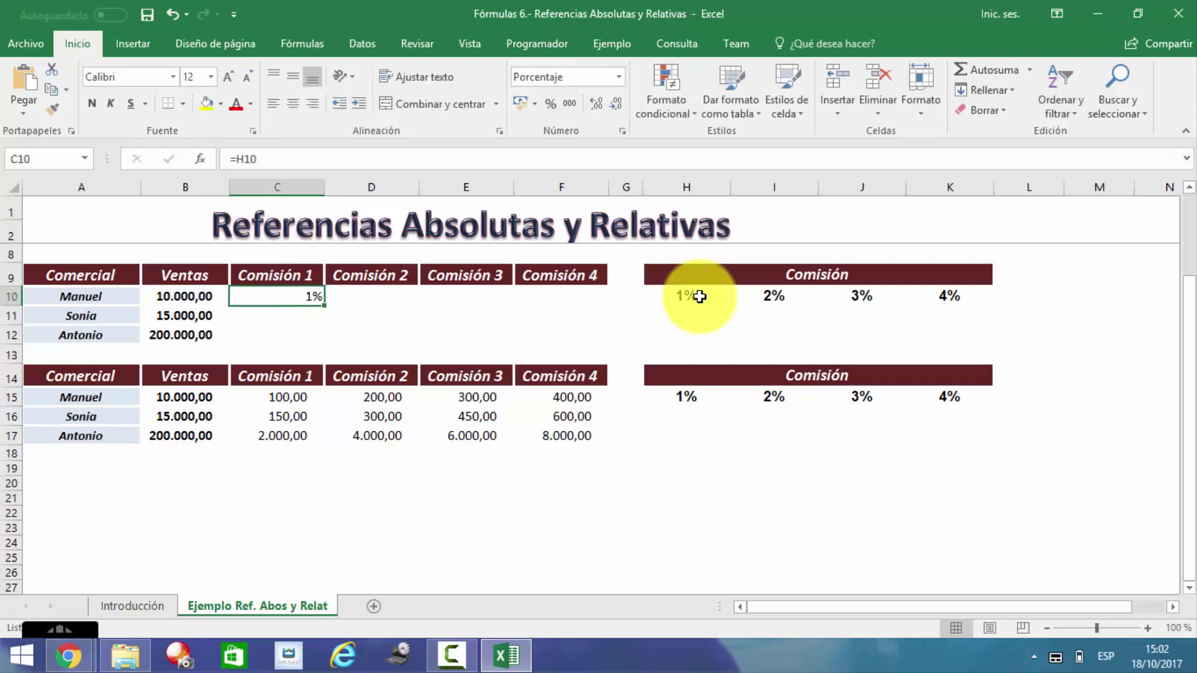
Step: Replace the content of C10 with the formula =B10*H10
type("=")
key("Left")
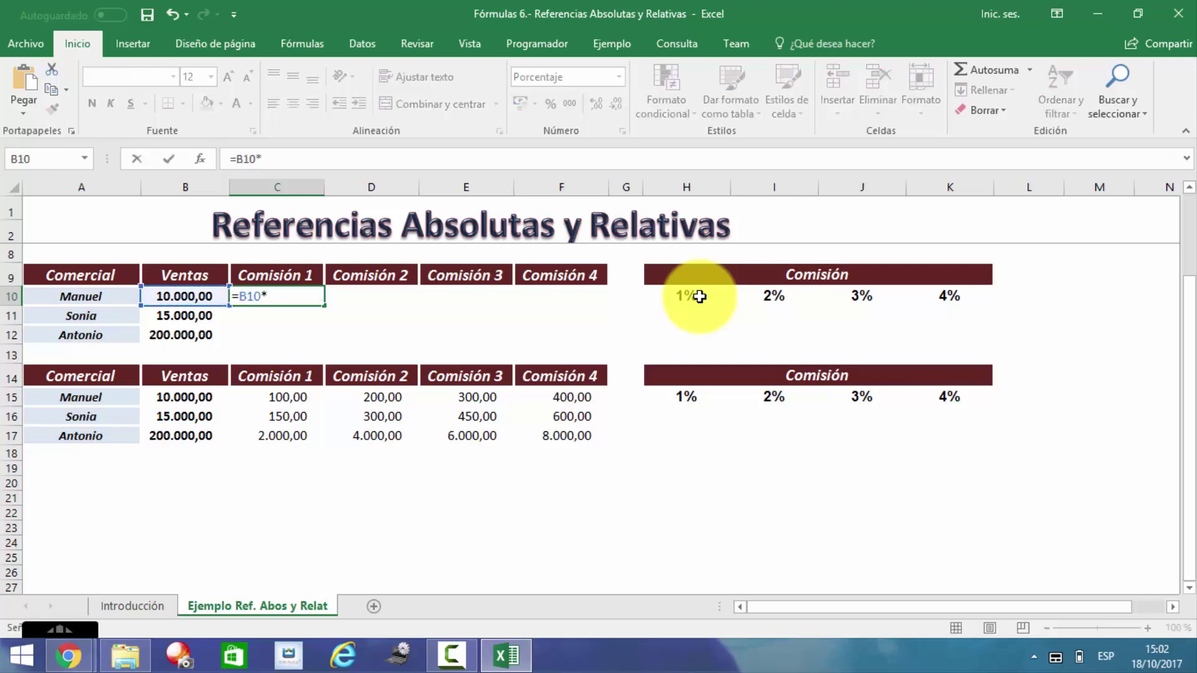
type("*")
key("Right")
key("Right")
key("Right")
key("Right")
key("Right")
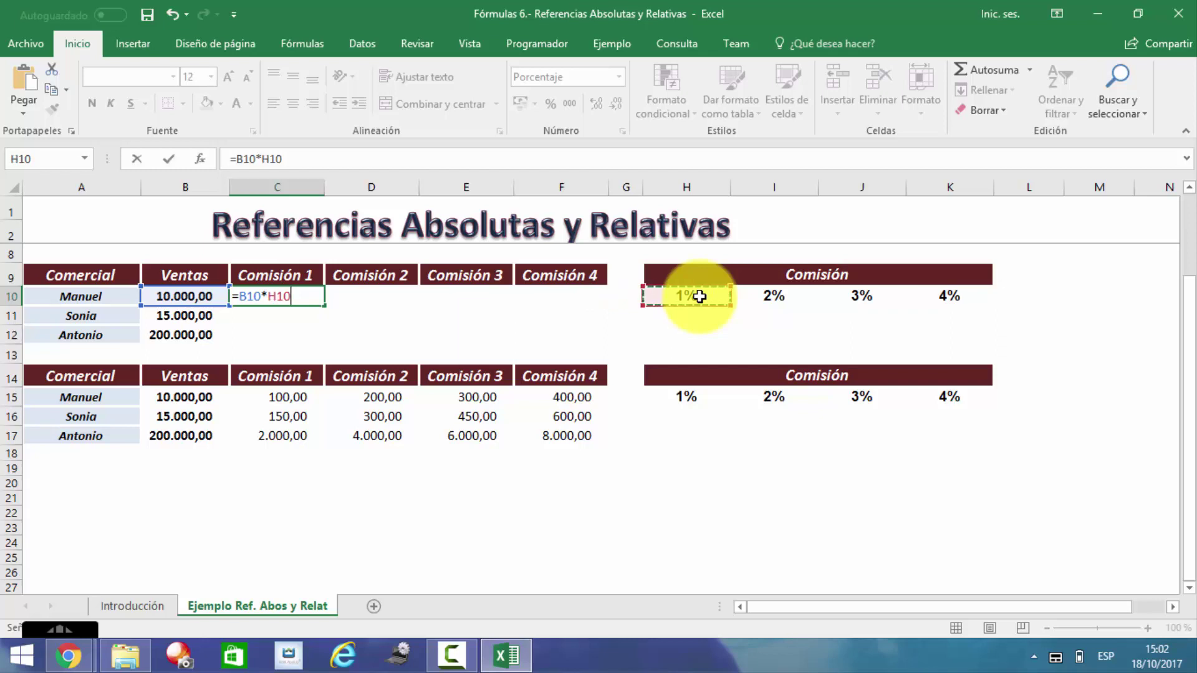
key("Return")
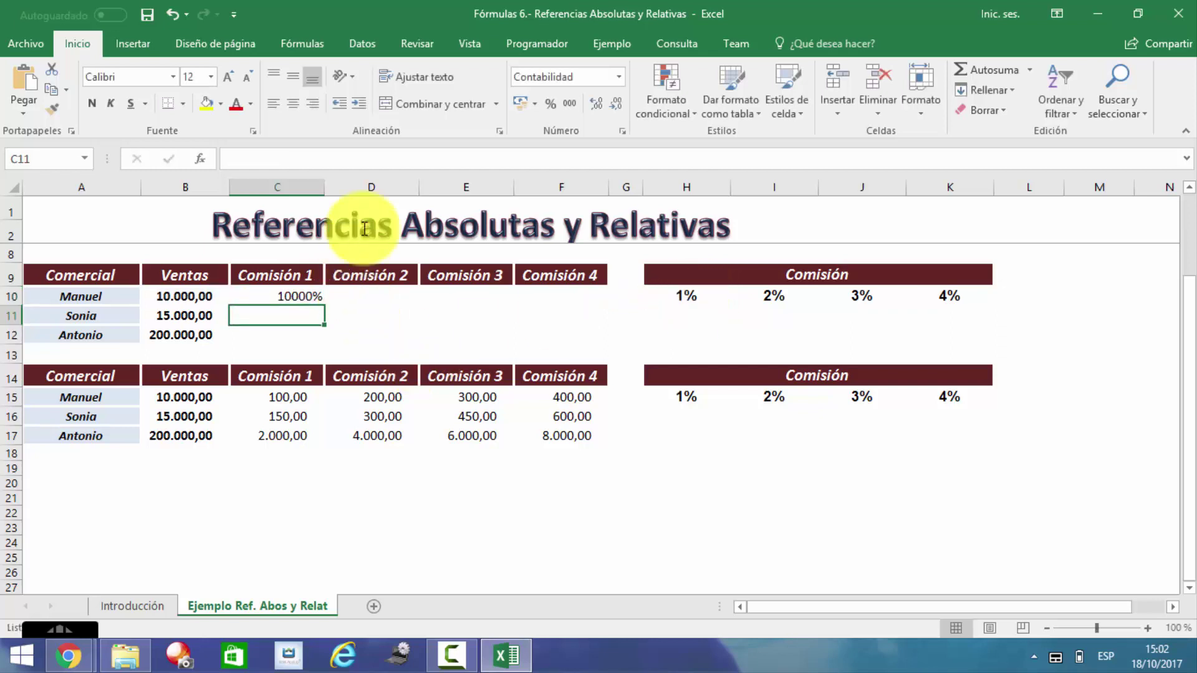
Step: Try the Porcentaje number format on C10, and undo the format and formula entries until the cell is empty
left_click(279, 295)
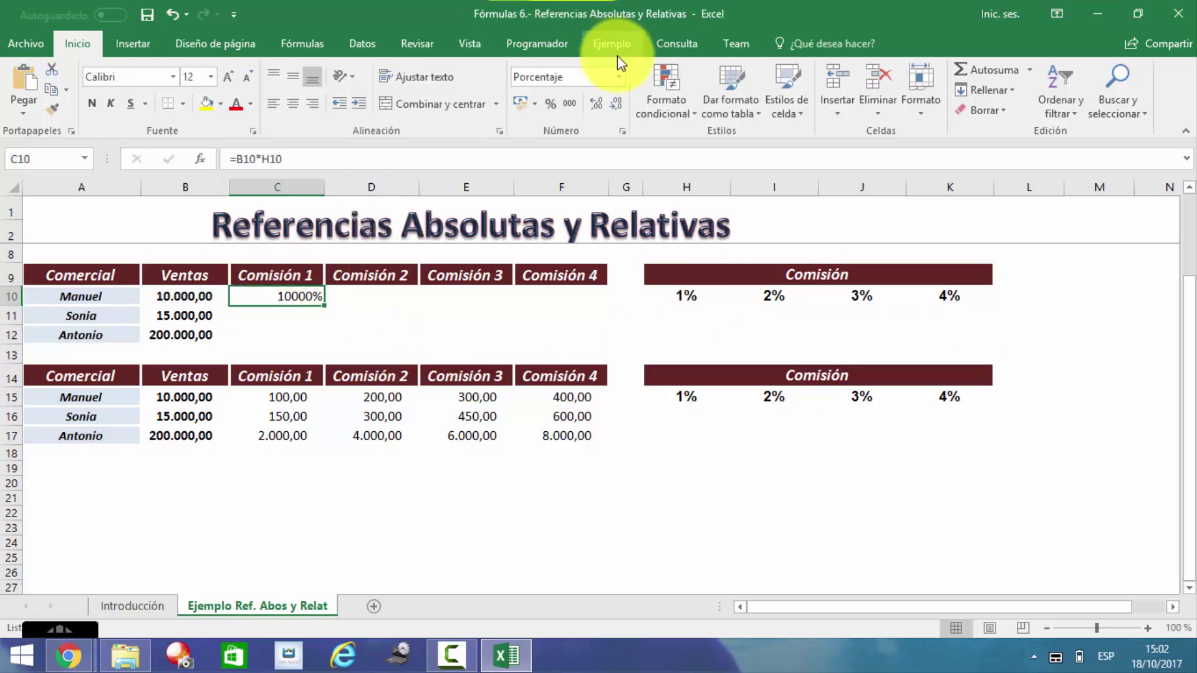
left_click(620, 77)
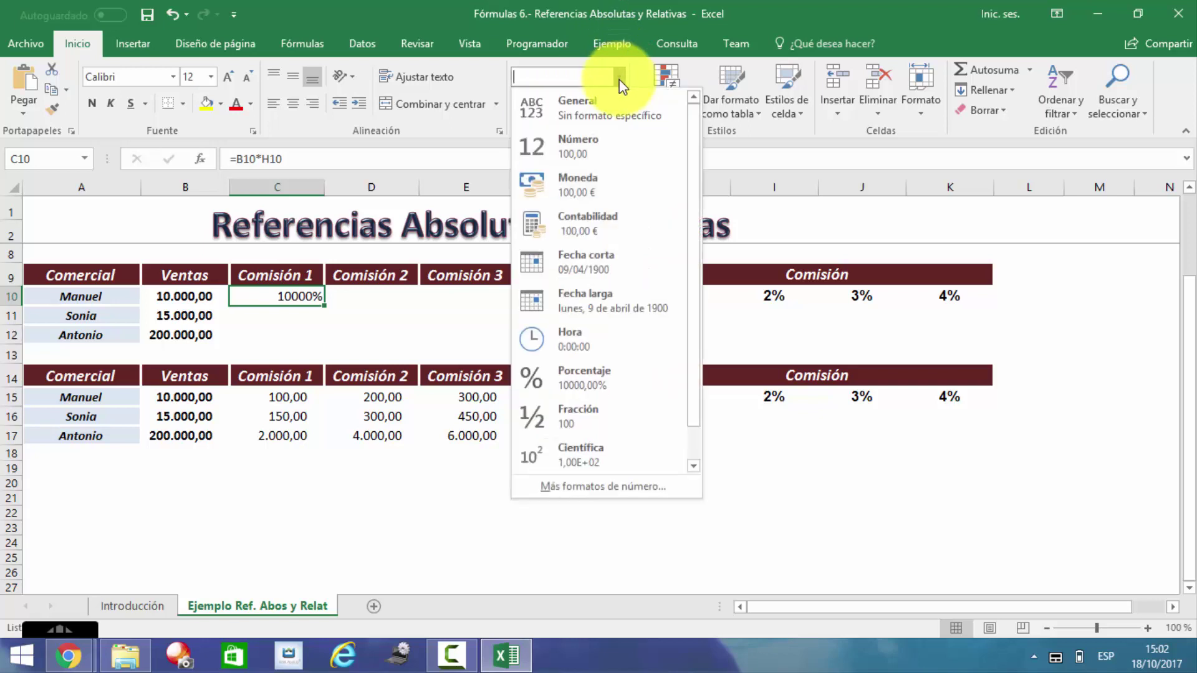
left_click(620, 387)
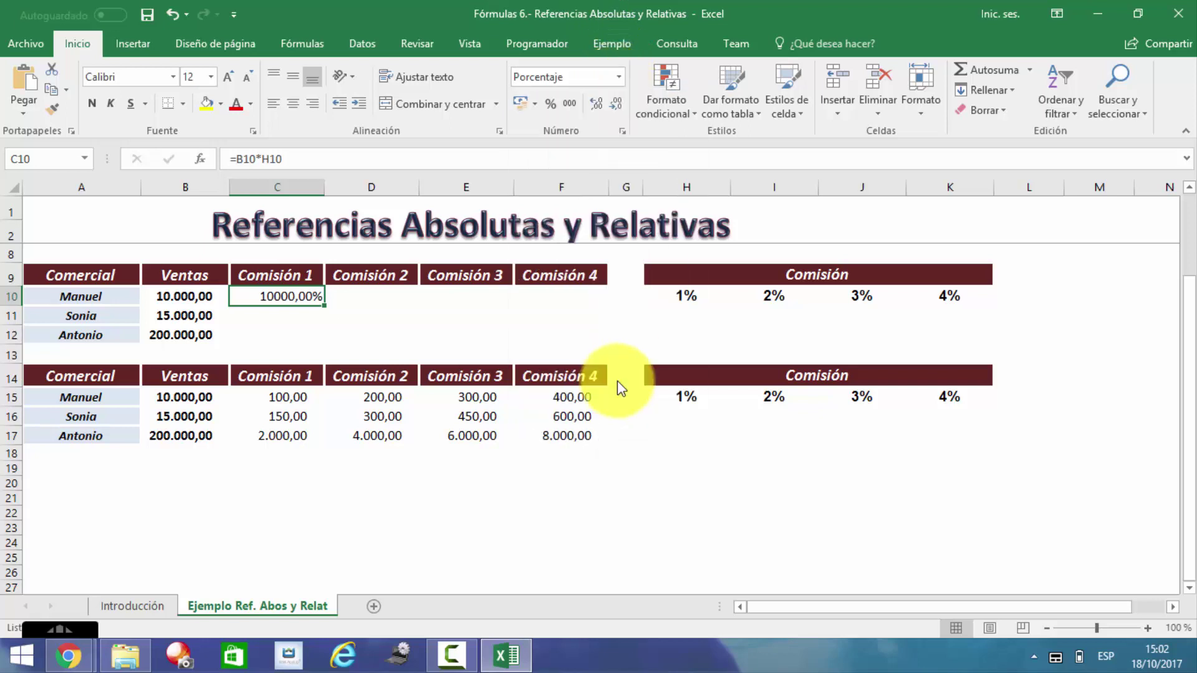
left_click(170, 12)
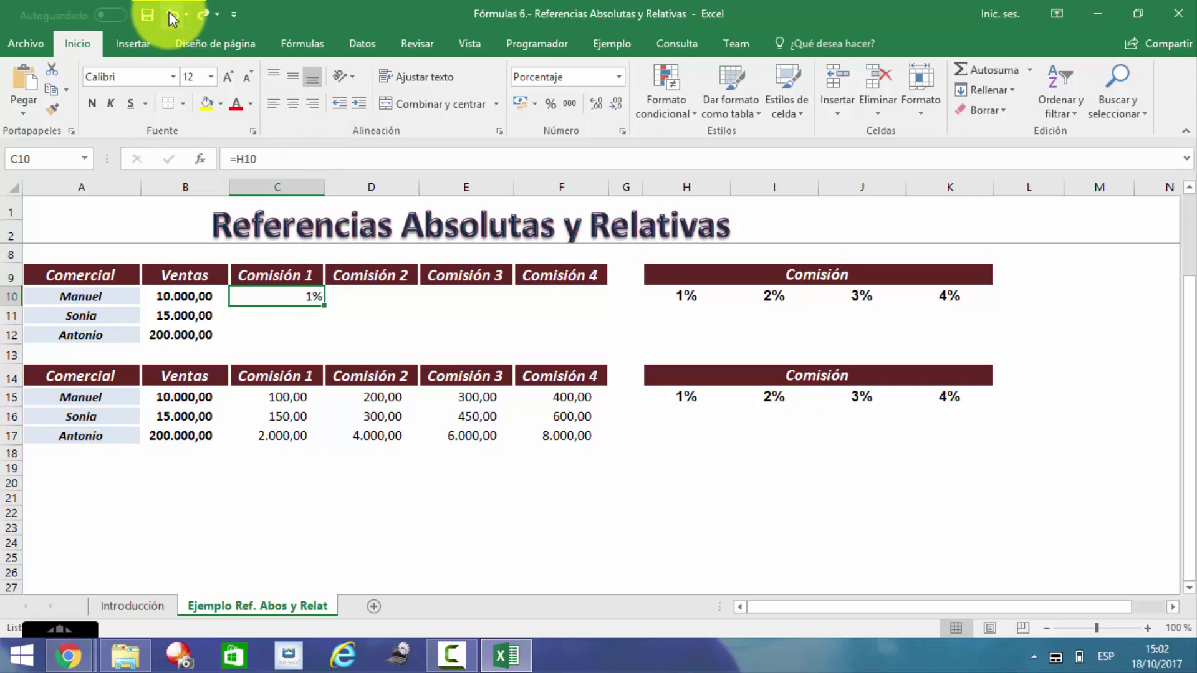
left_click(170, 12)
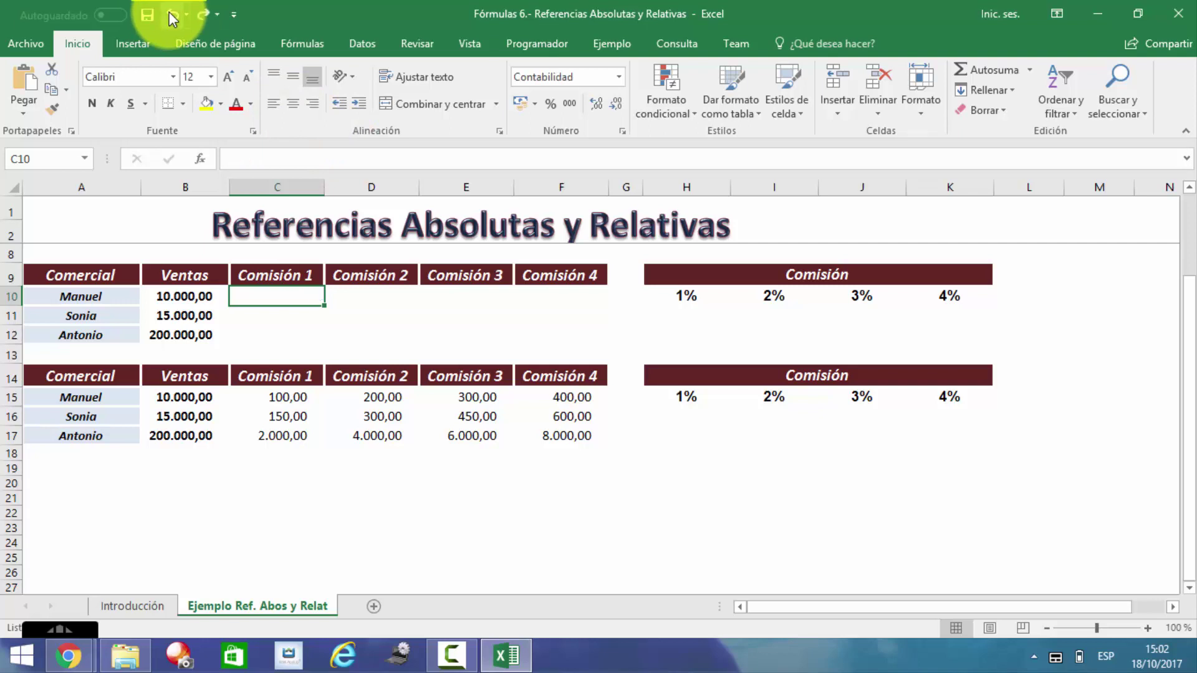
Step: Enter the relative commission formula =B10*H10 in the empty cell C10
type("=")
key("Left")
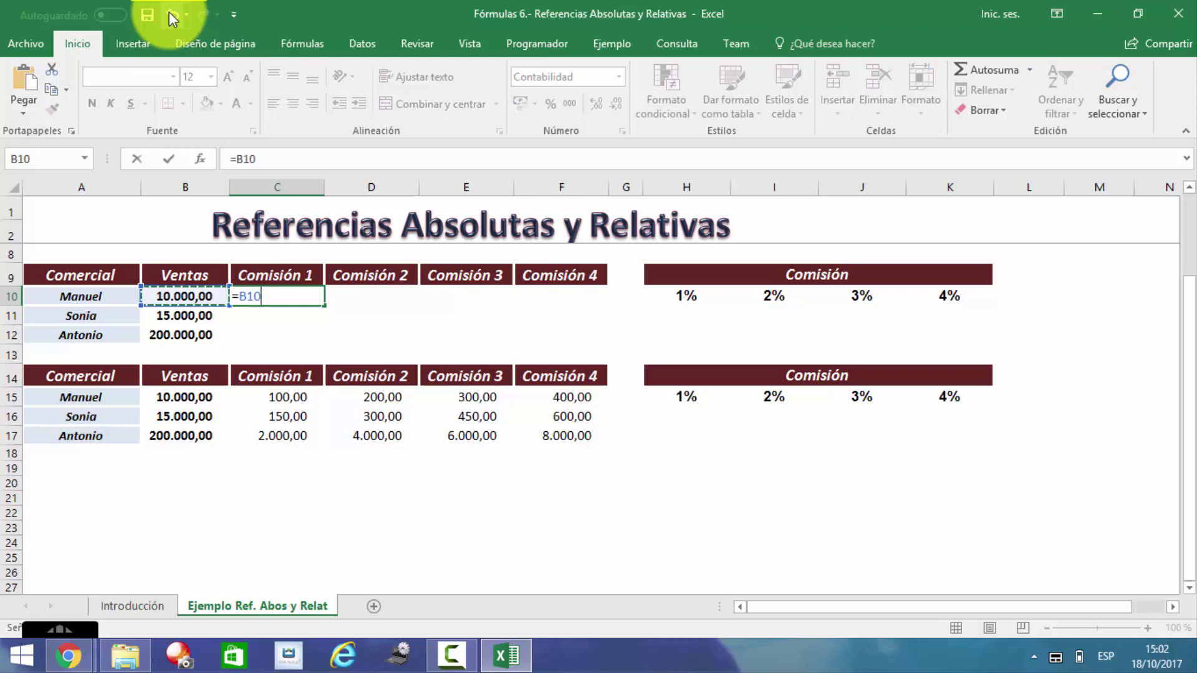
type("*")
key("Right")
key("Right")
key("Right")
key("Right")
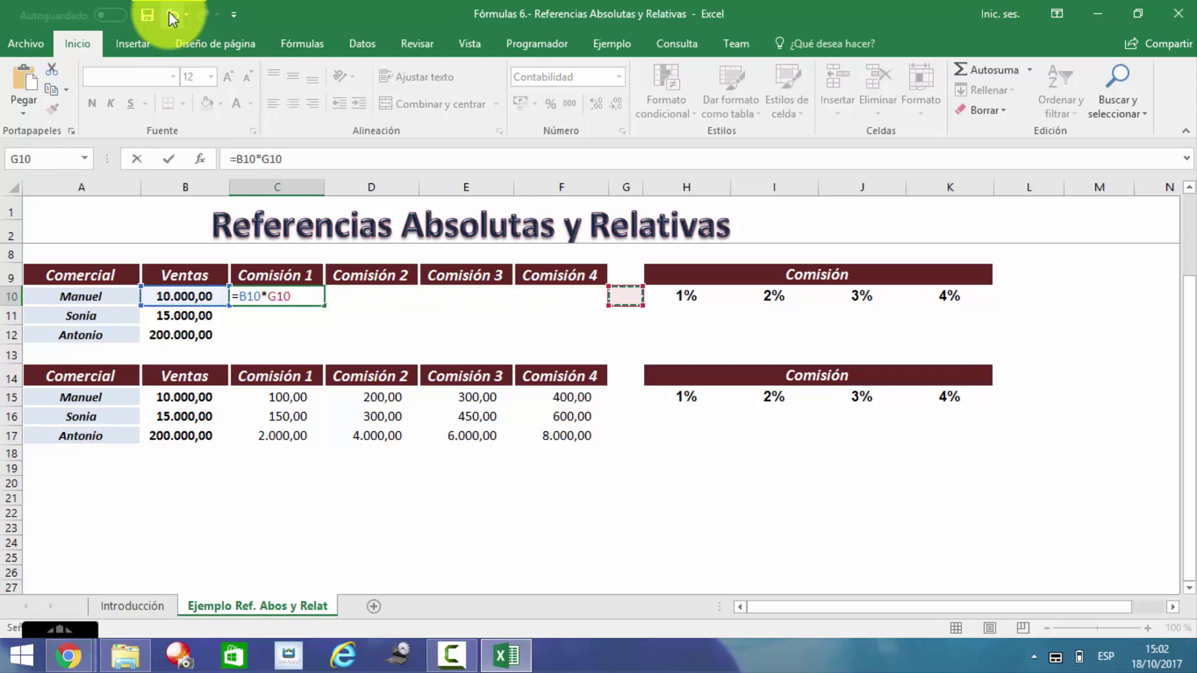
key("Right")
key("Return")
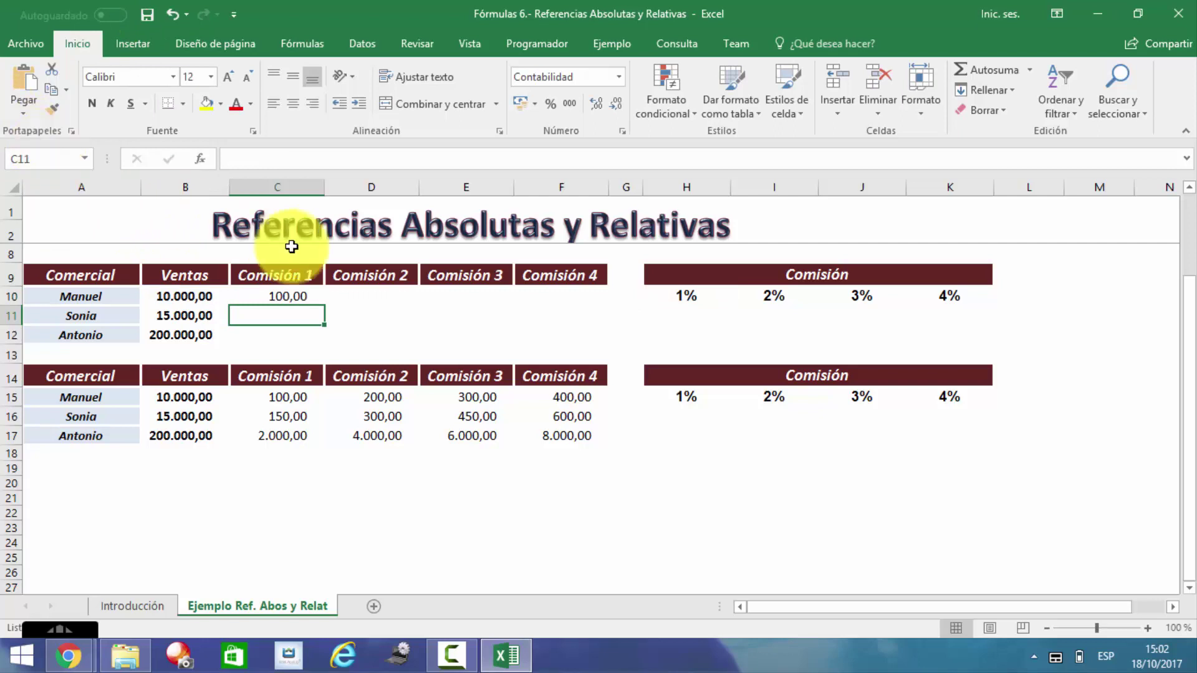
Step: Try copying the C10 formula across row 10 through F10 using only relative references
left_click(290, 295)
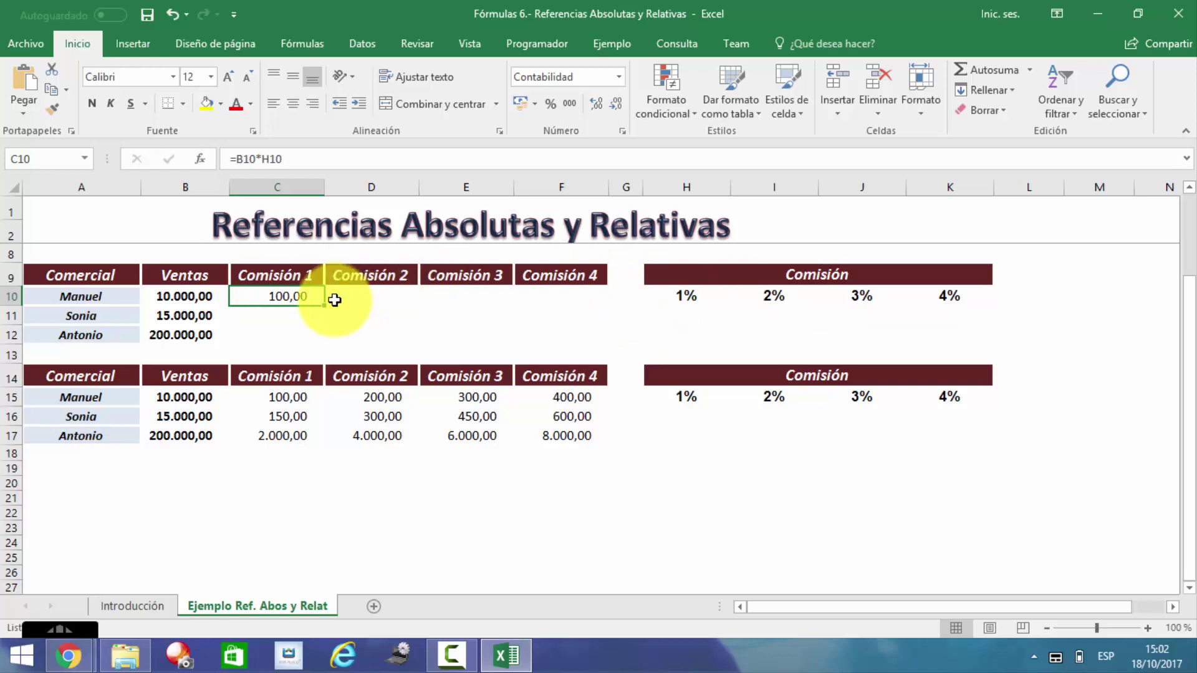
left_click_drag(326, 306, 596, 303)
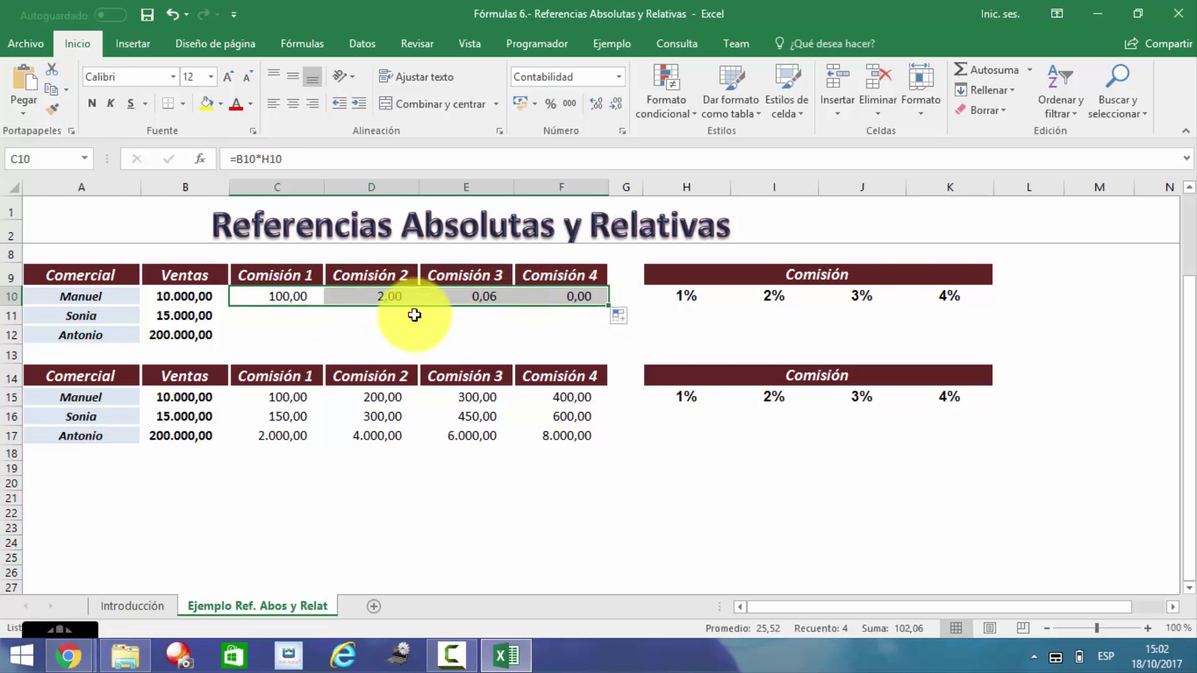
left_click(304, 328)
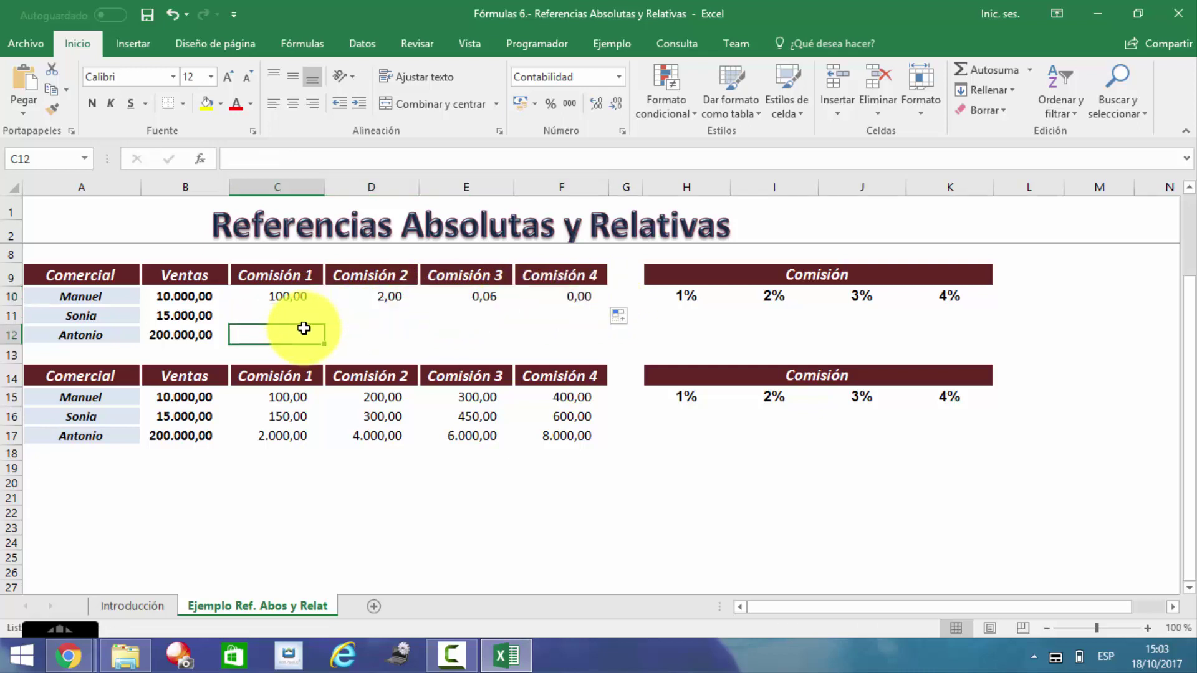
Step: Review the commission range C10:F12 and examine which cells the formulas in C10 and D10 refer to
left_click(283, 293)
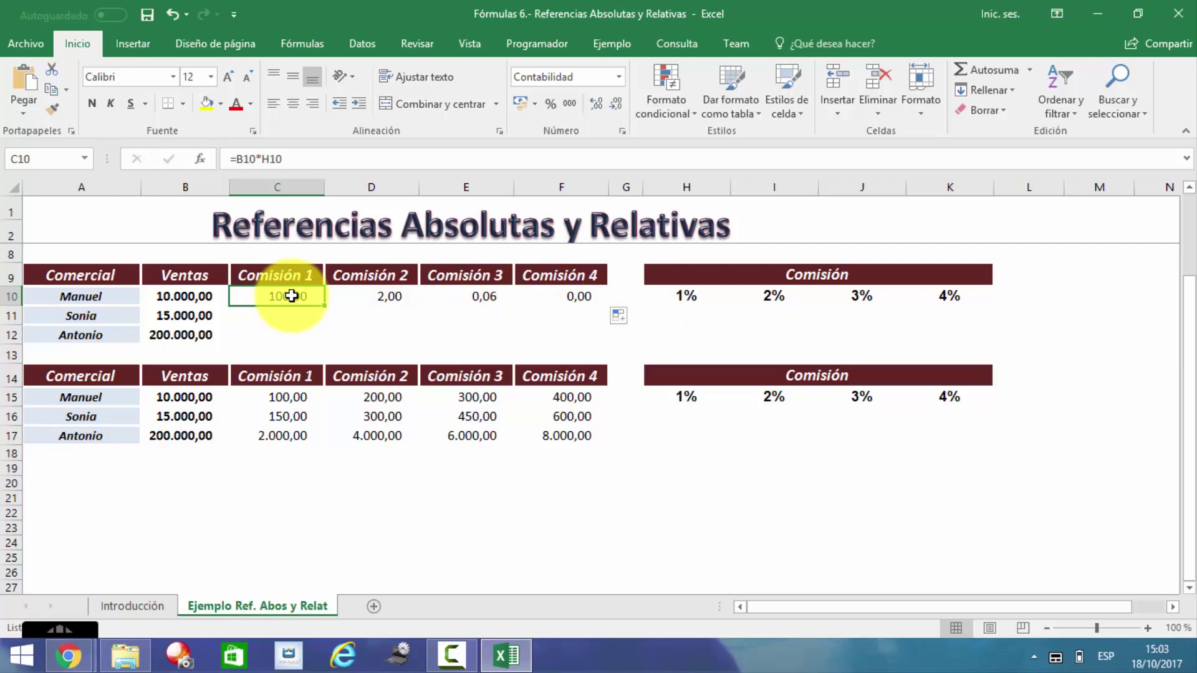
left_click_drag(291, 295, 524, 331)
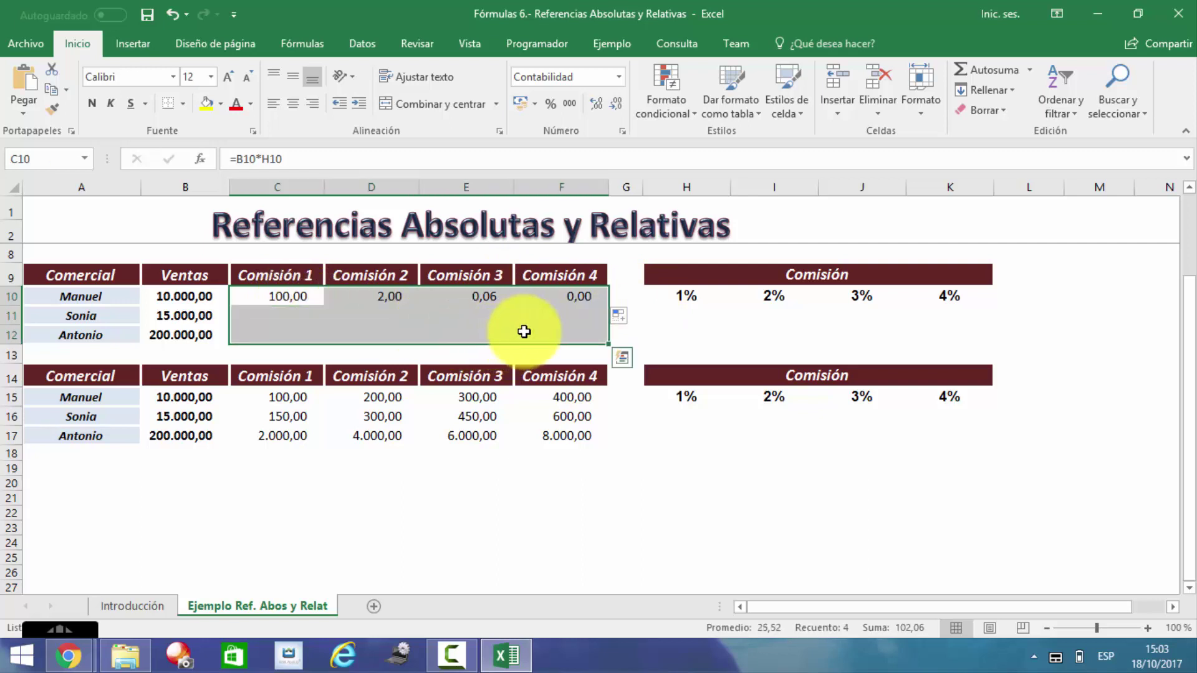
left_click(304, 296)
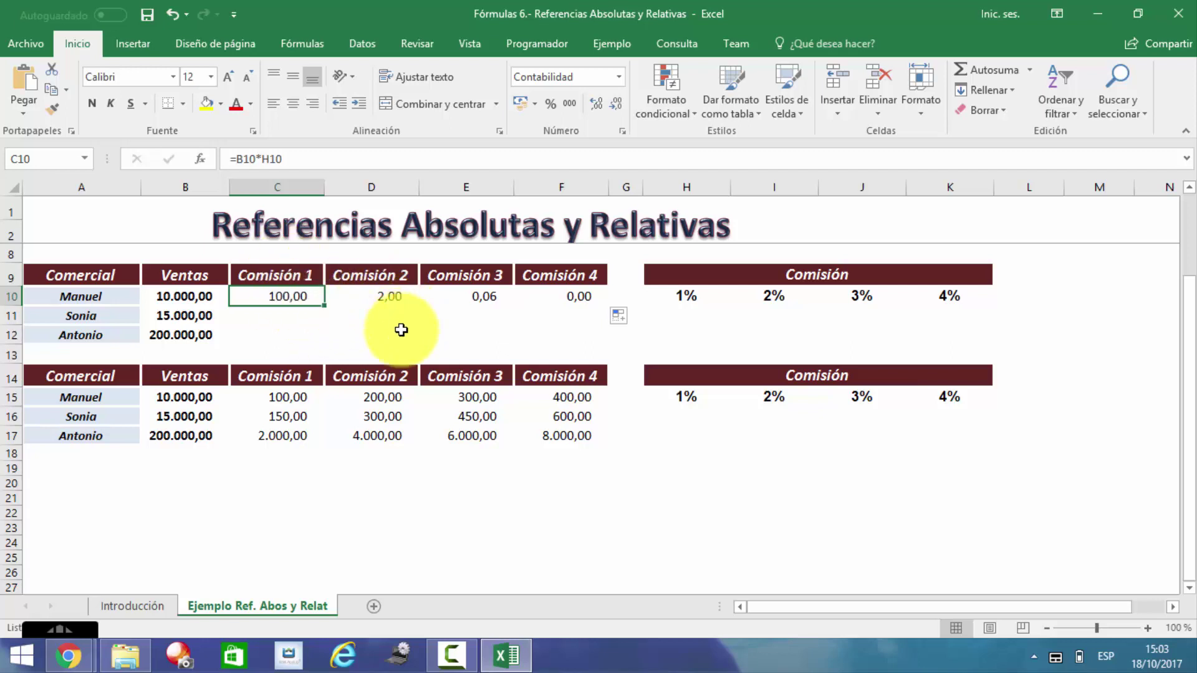
double_click(300, 297)
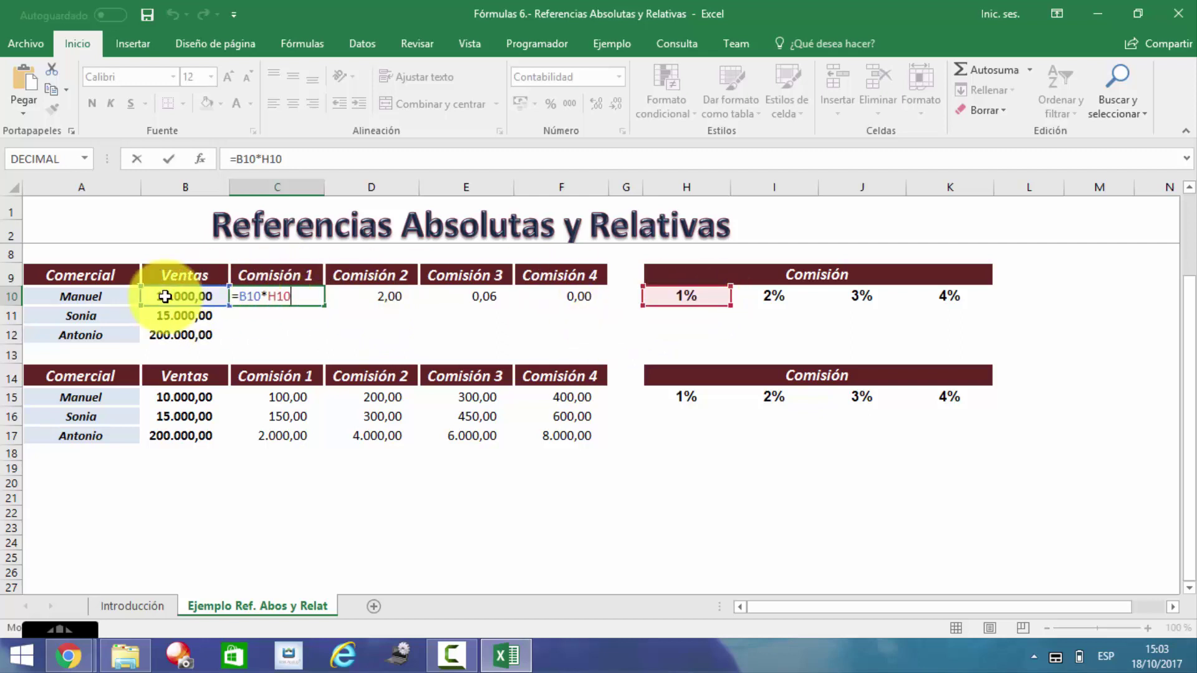
key("ctrl+Return")
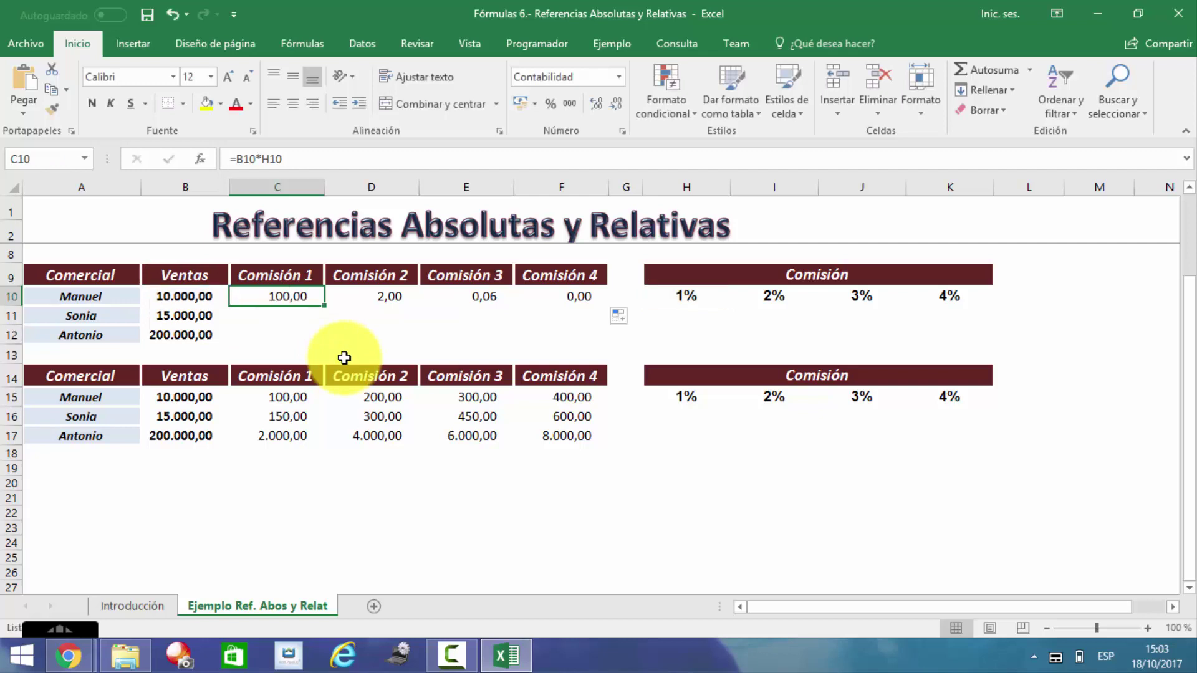
key("Right")
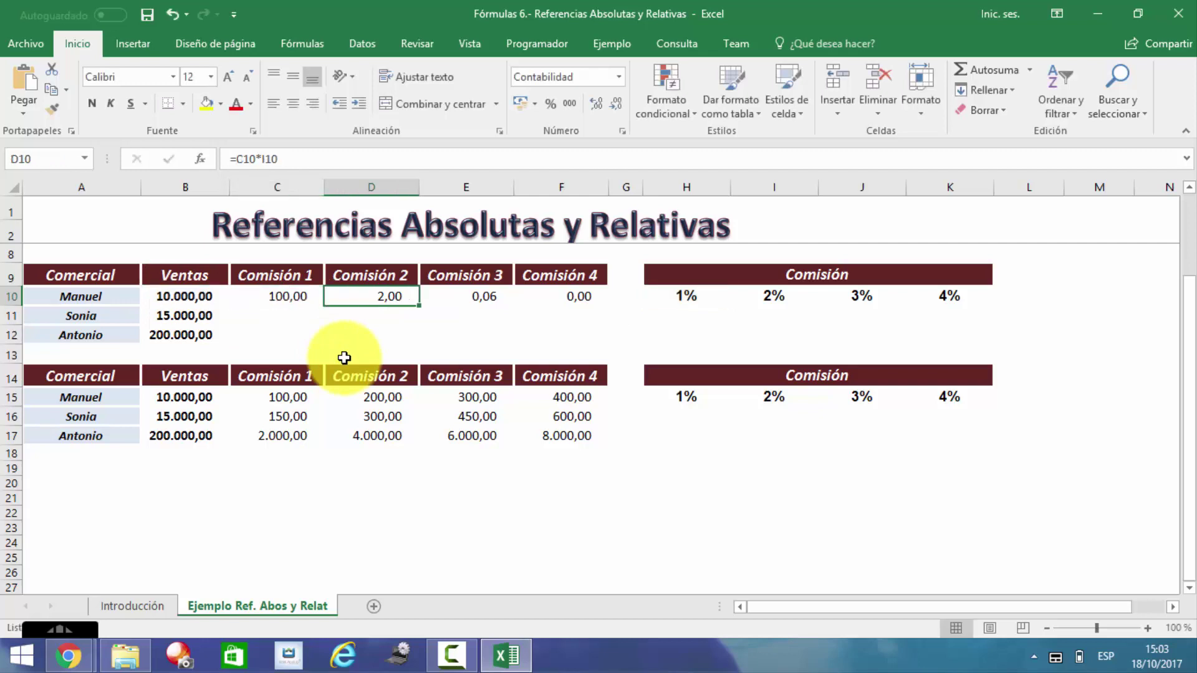
key("F2")
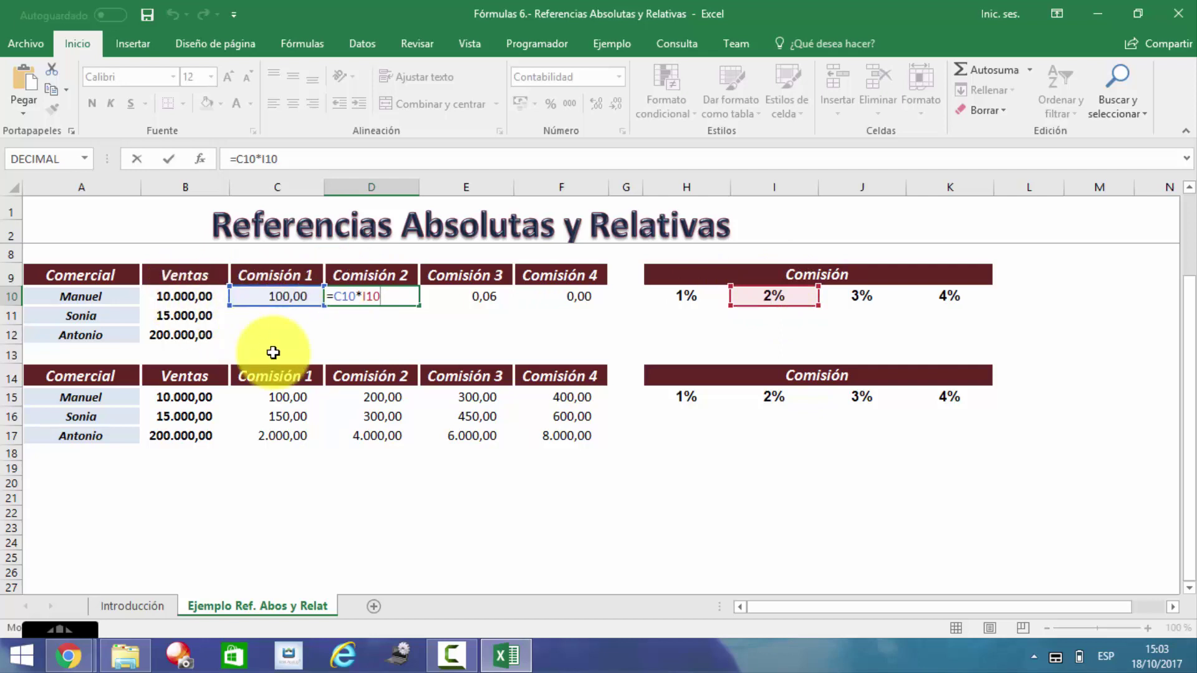
key("ctrl+Return")
Step: Clear the copied formulas from D10:F10 and return to C10
key("shift+Right")
key("shift+Right")
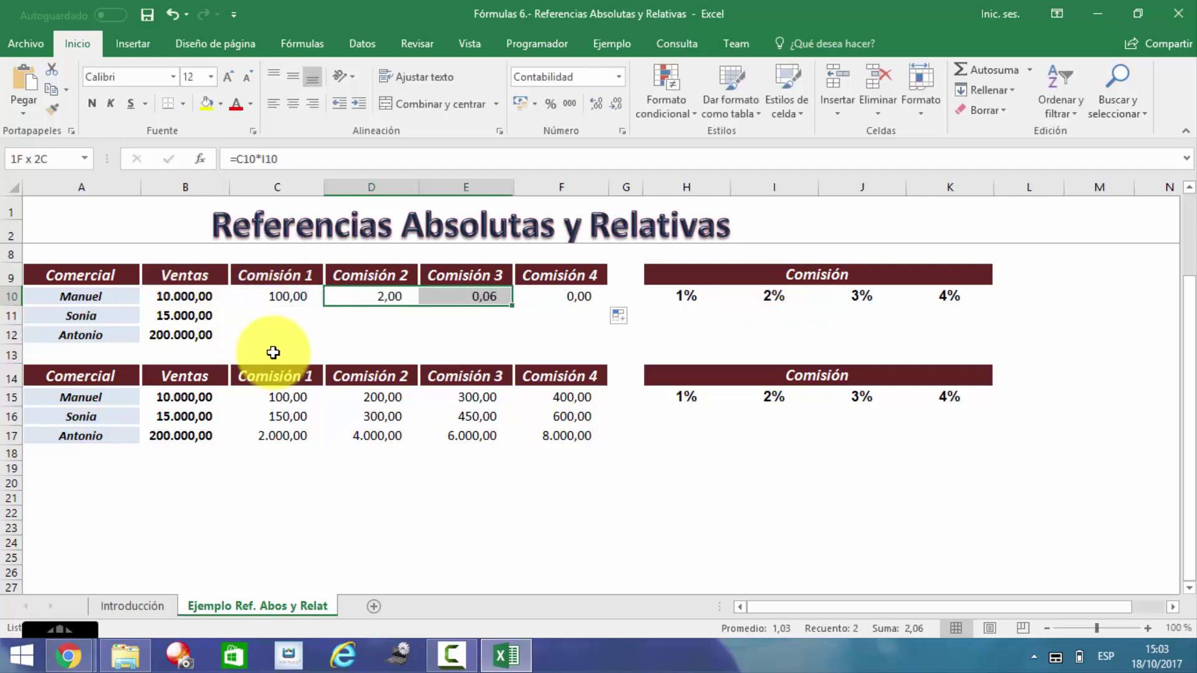
key("Delete")
key("Left")
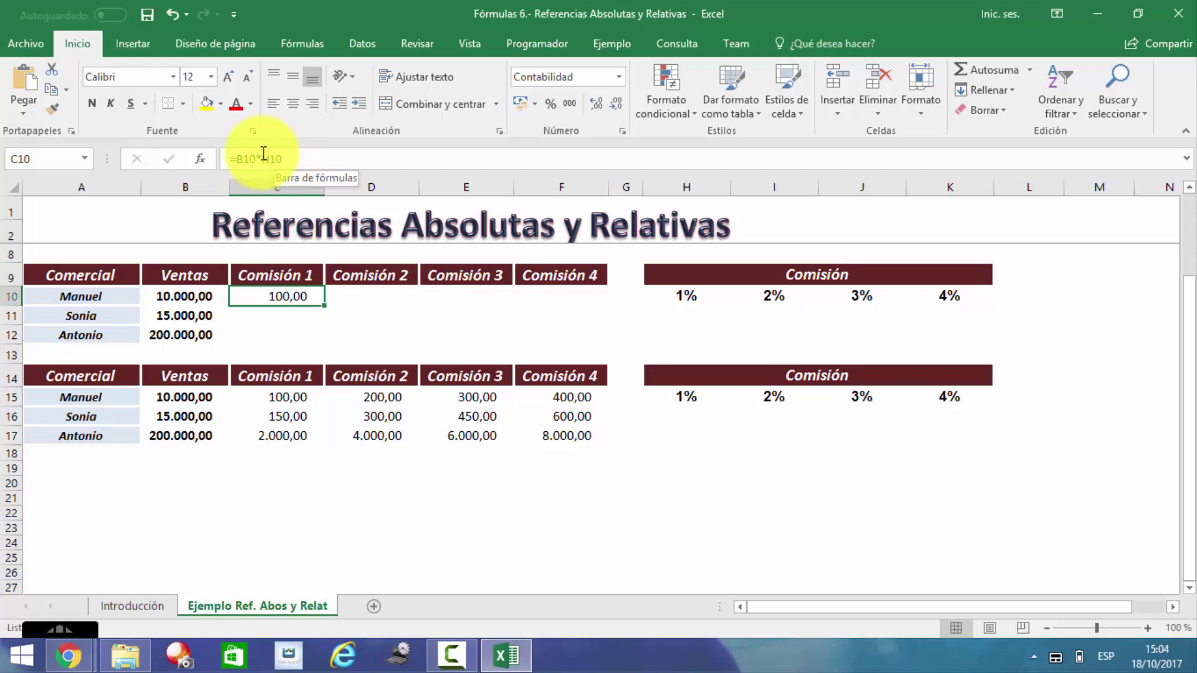
Step: Check the H10 reference in C10's formula and copy the formula into D10 only
left_click_drag(264, 154, 286, 155)
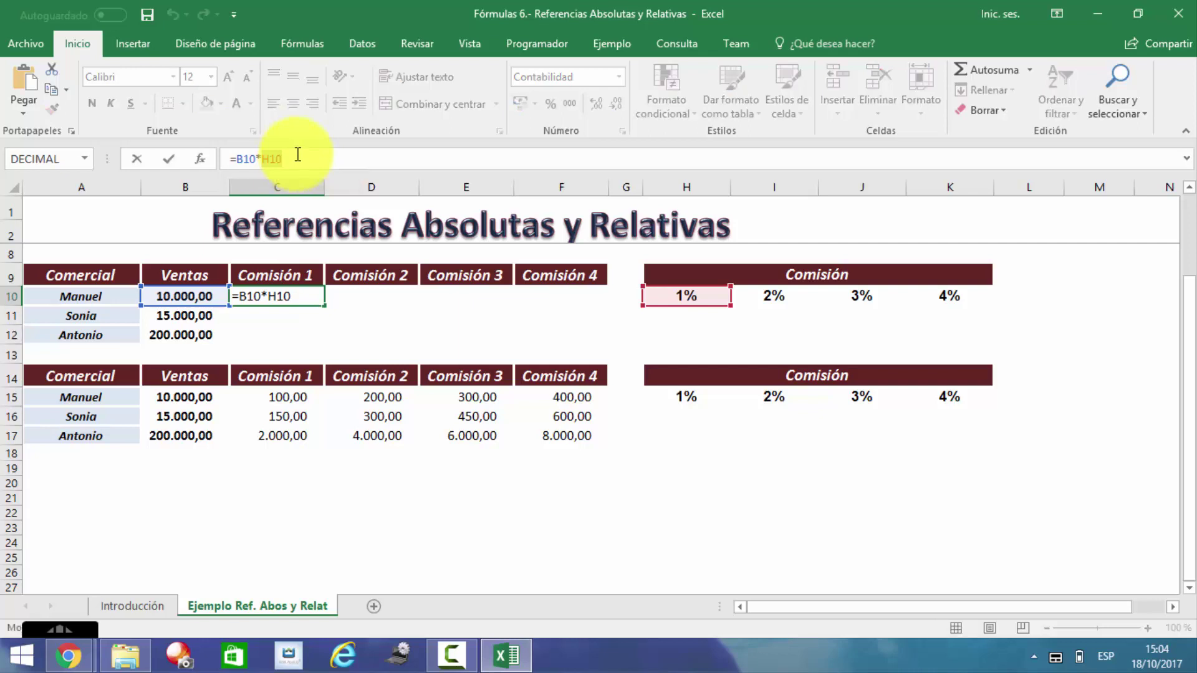
key("ctrl+Return")
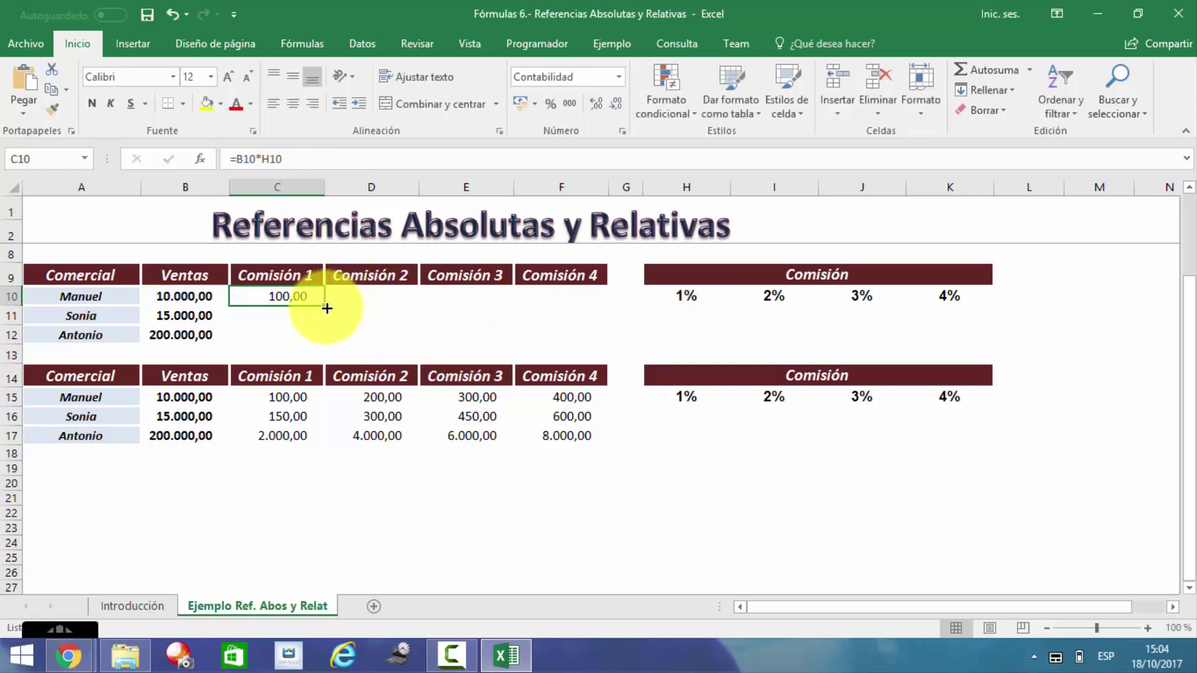
left_click_drag(323, 310, 389, 301)
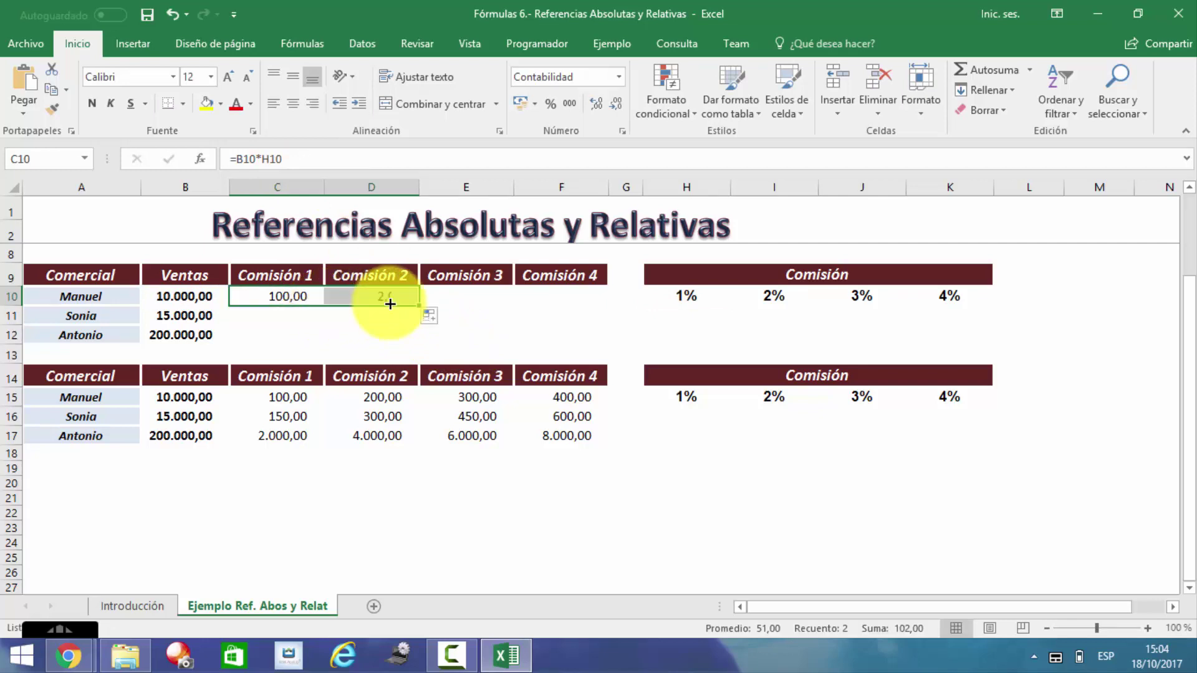
Step: Inspect the sales and rate references of the formula in D10, and clear that cell
left_click(381, 297)
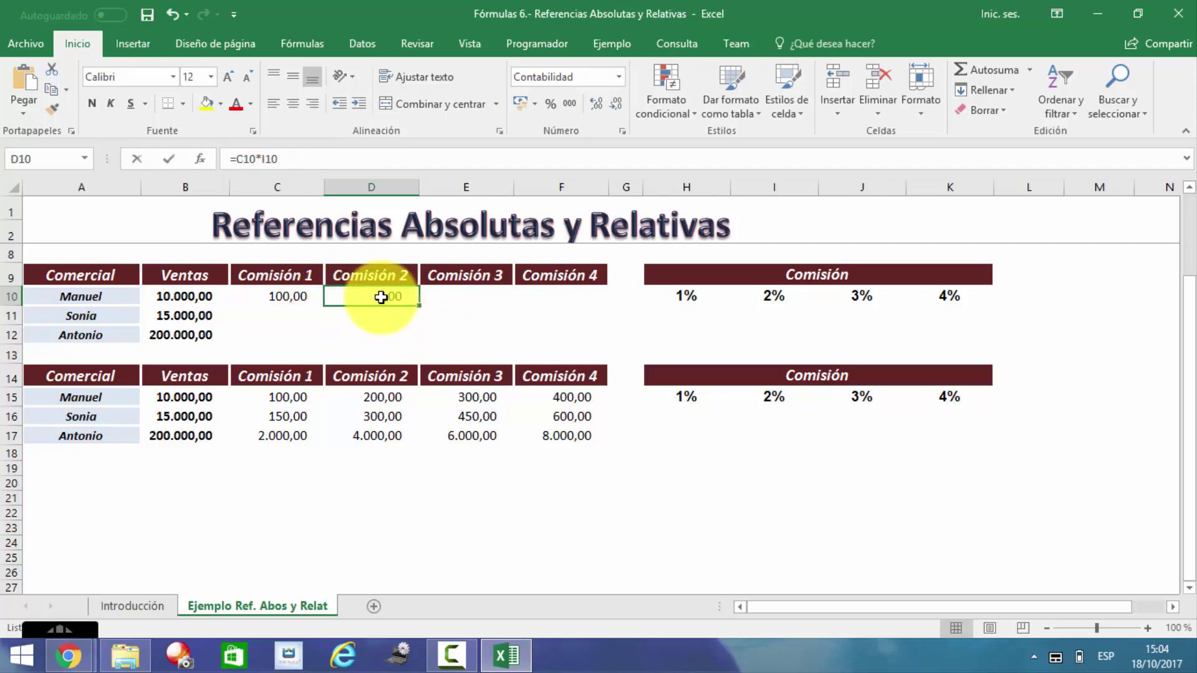
double_click(381, 297)
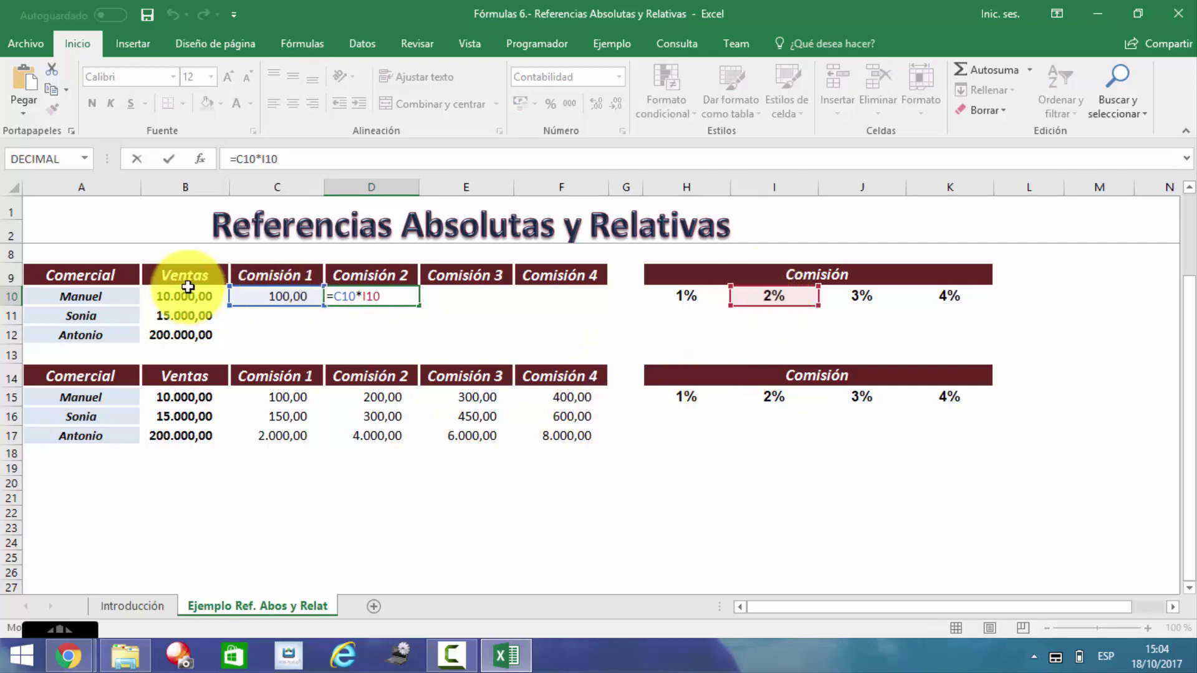
key("ctrl+Return")
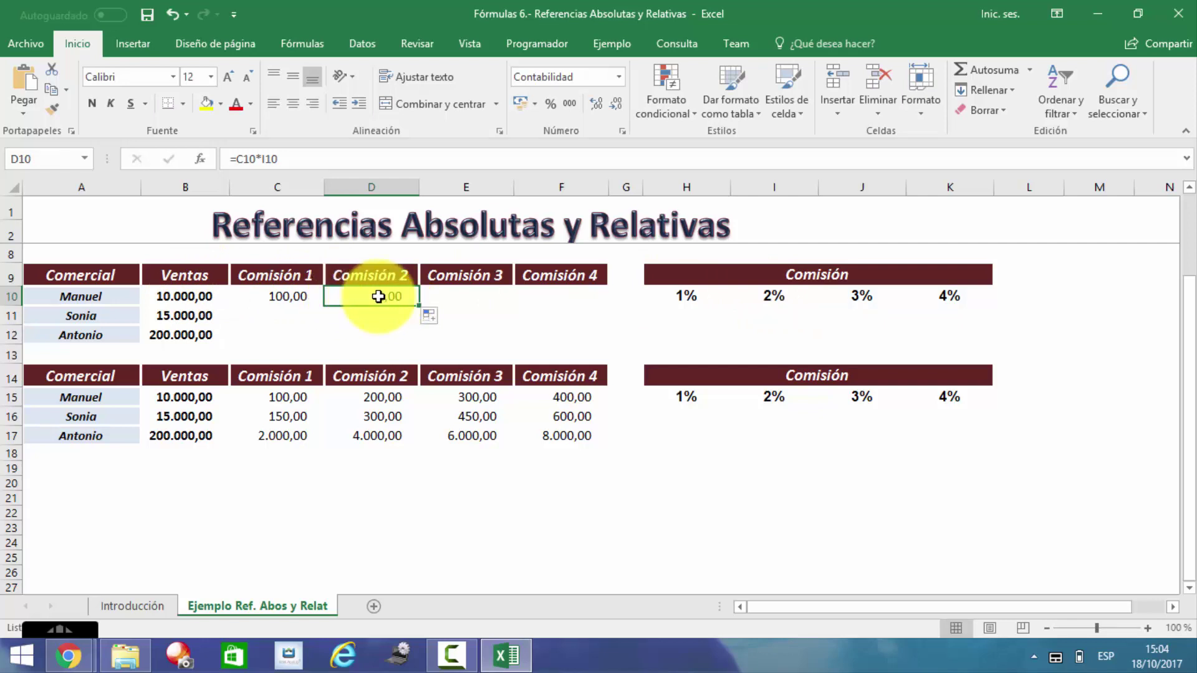
key("Left")
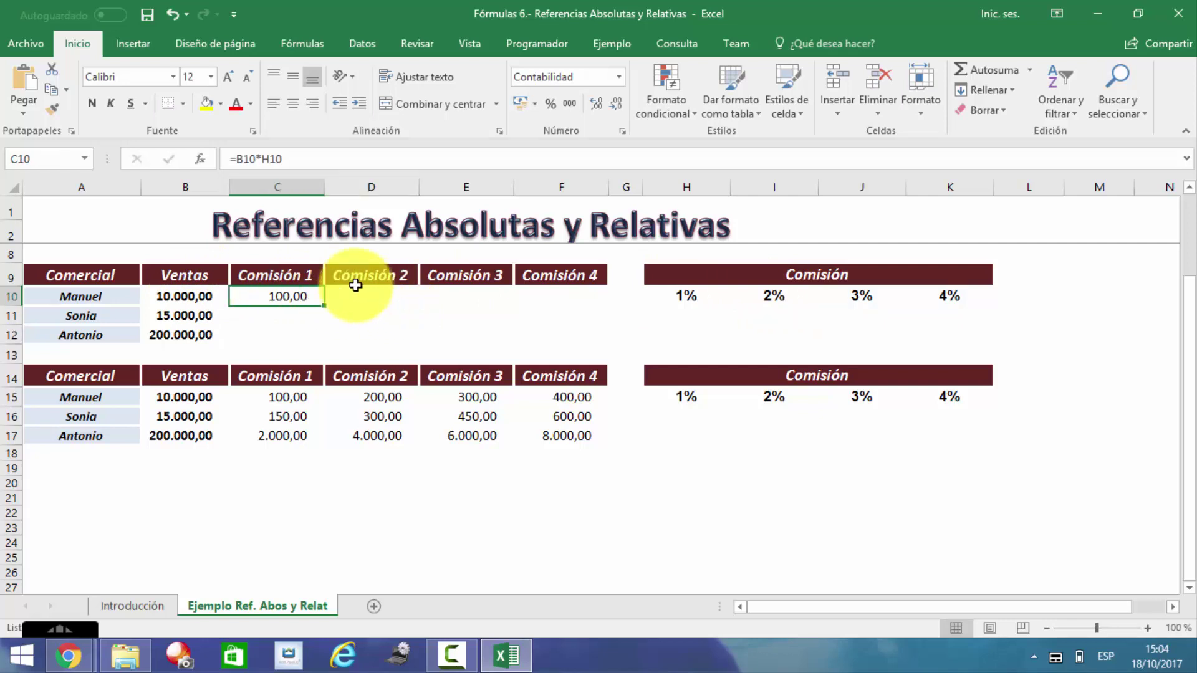
Step: Make the sales reference in C10's formula absolute so it reads =$B$10*H10, and review that reference
left_click(242, 160)
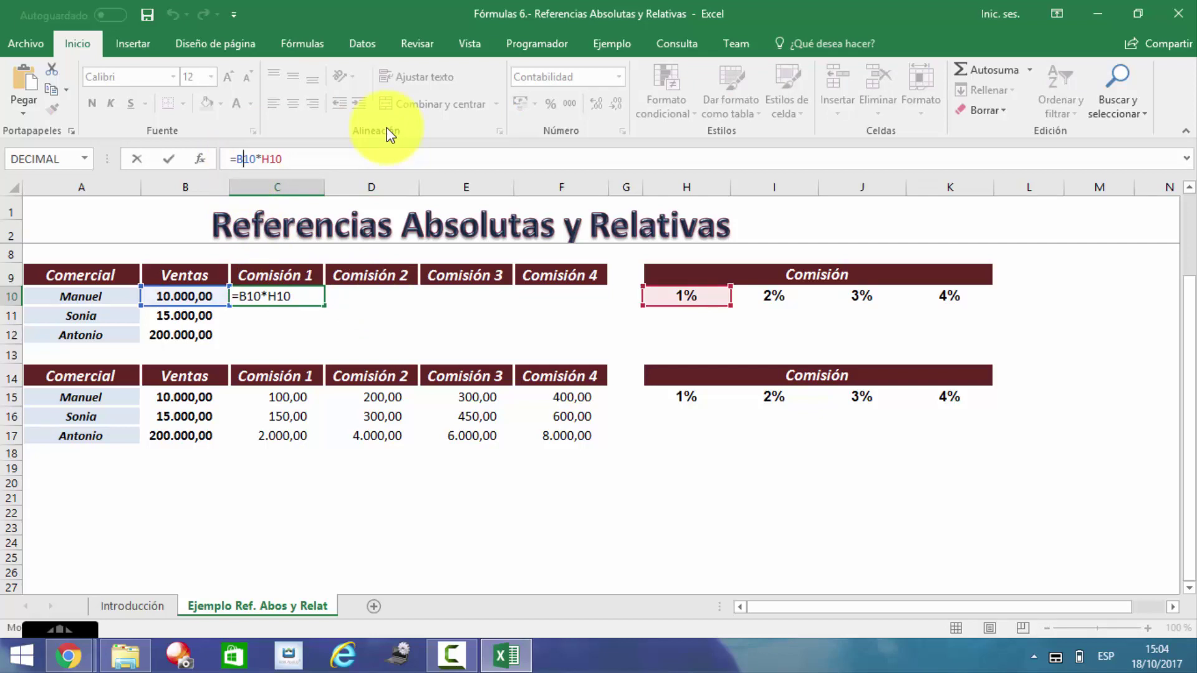
key("F4")
key("Return")
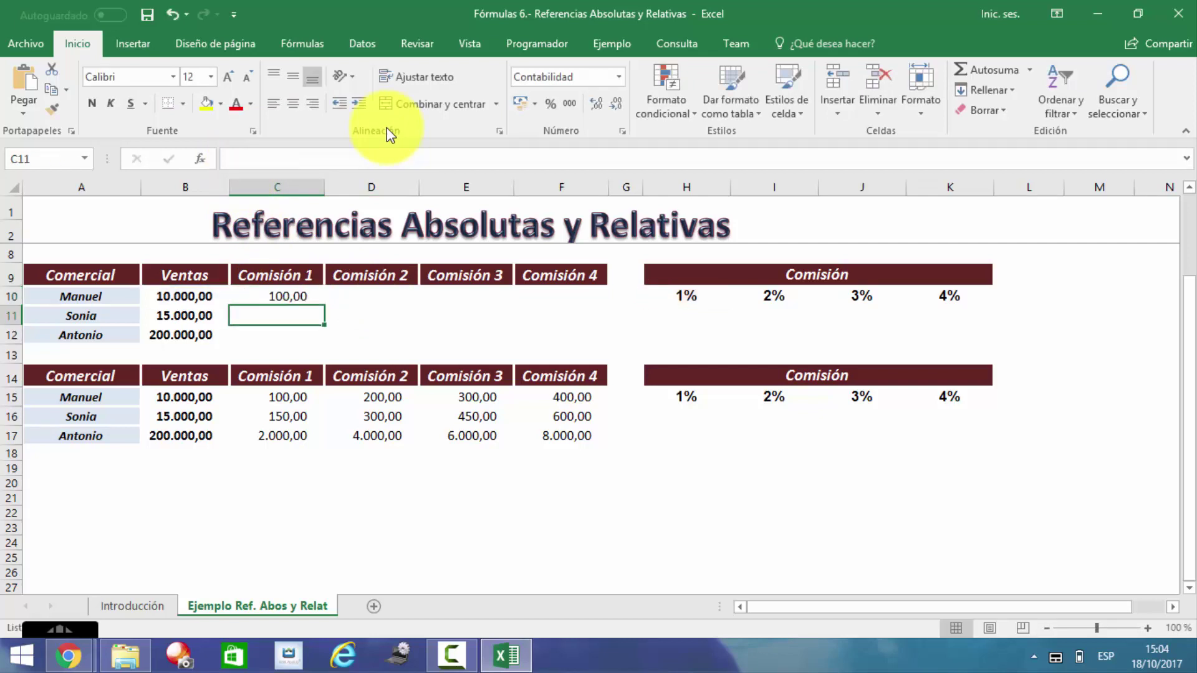
left_click(315, 295)
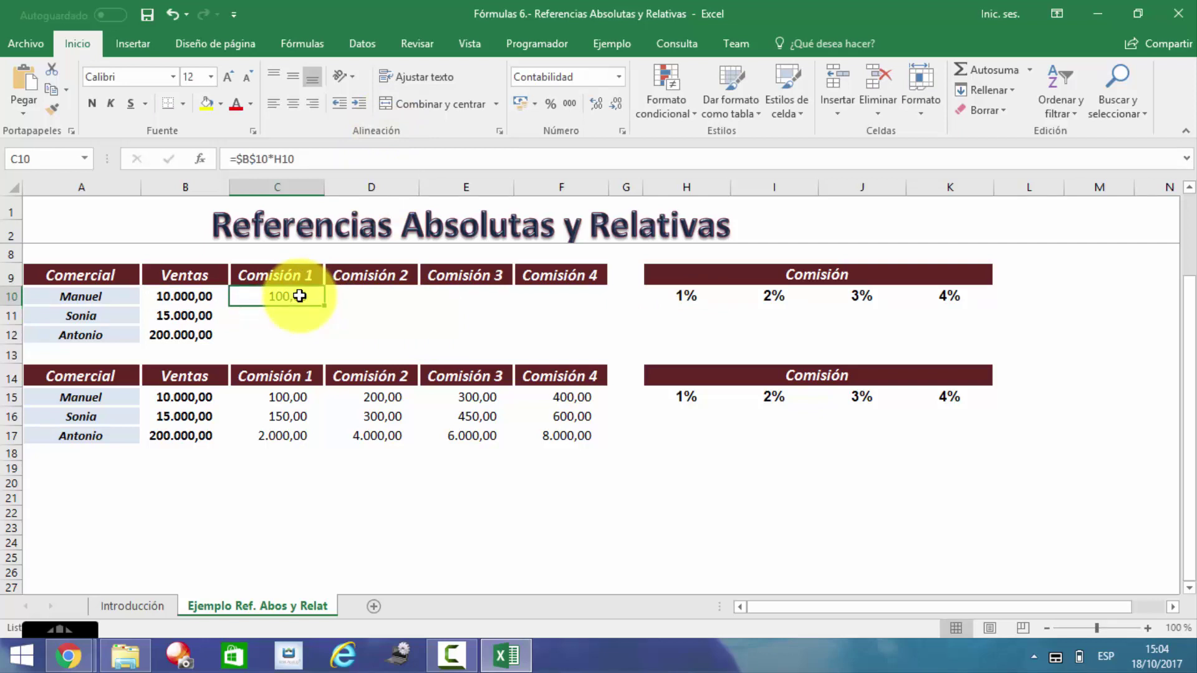
left_click(239, 157)
left_click_drag(236, 158, 266, 159)
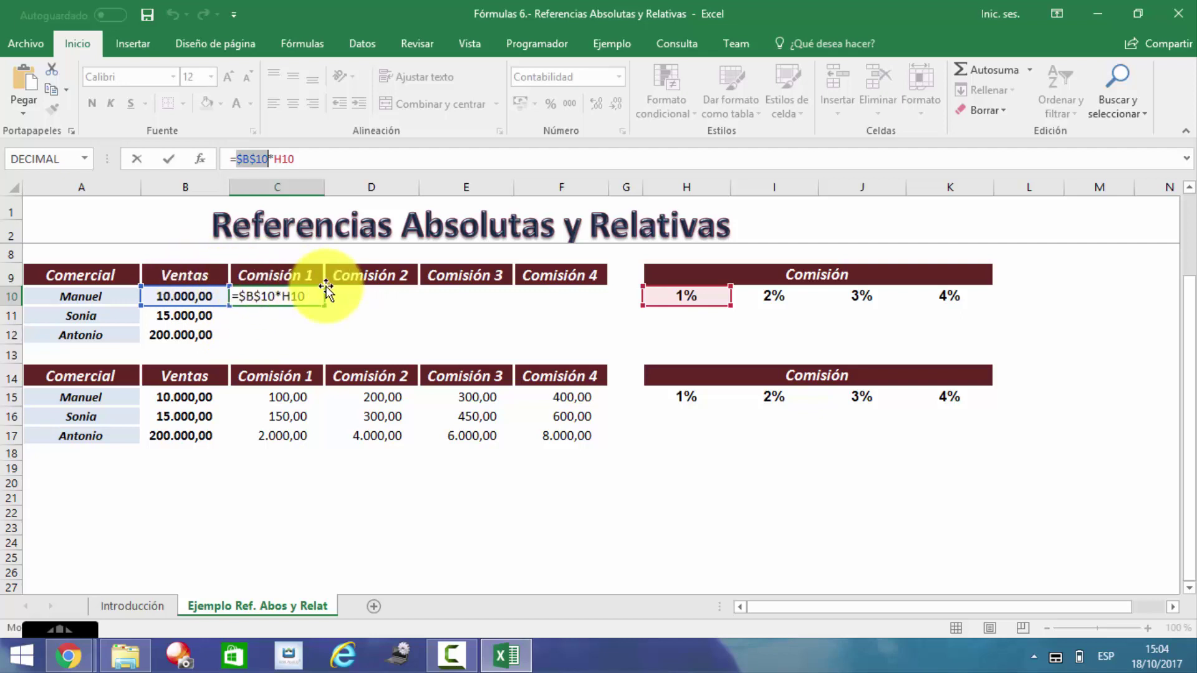
key("ctrl+Return")
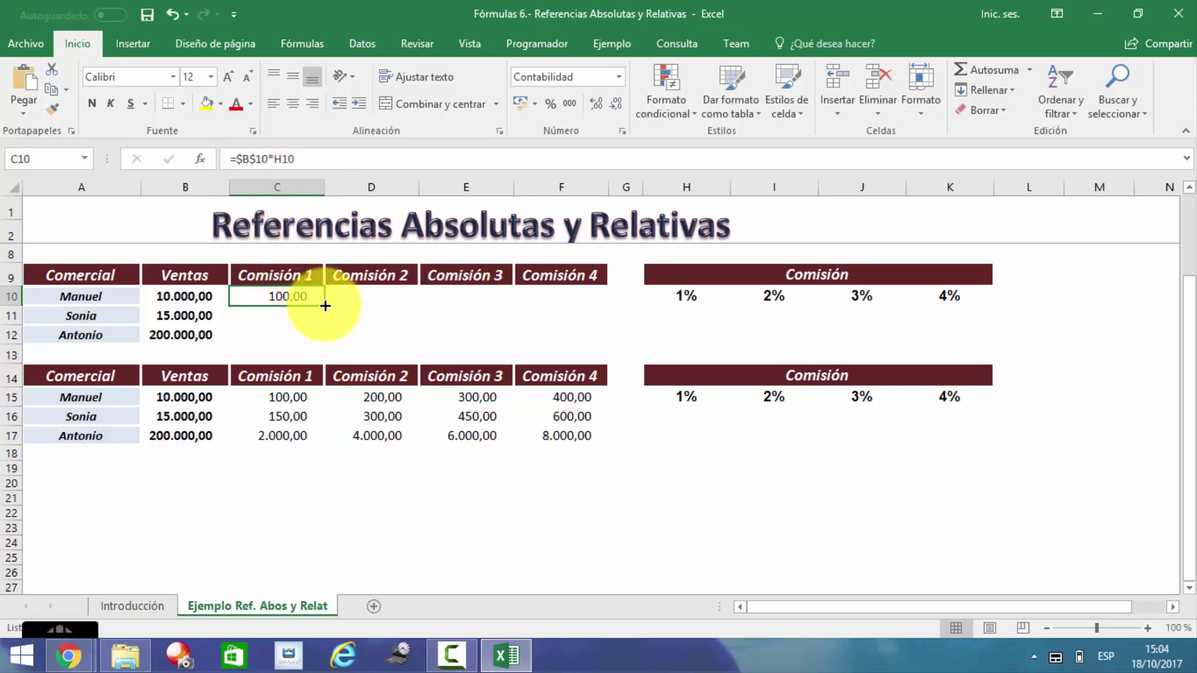
Step: Copy C10's formula into D10, check the copy, and extend it across E10:F10
left_click_drag(326, 305, 397, 304)
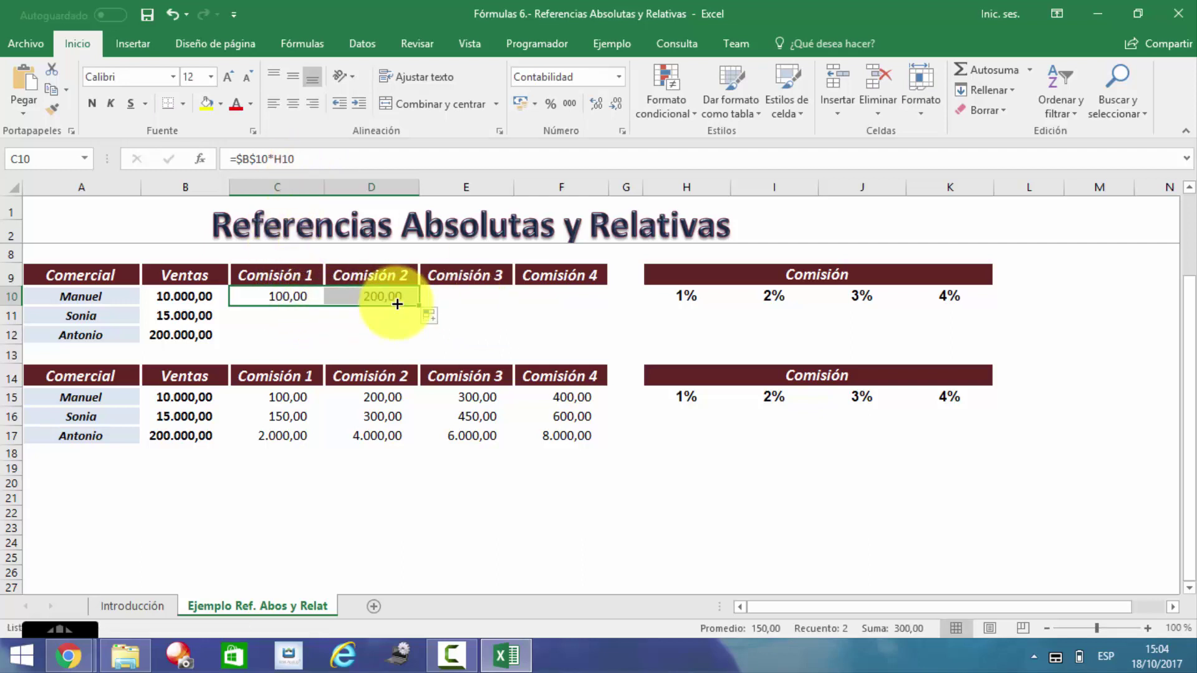
left_click(328, 316)
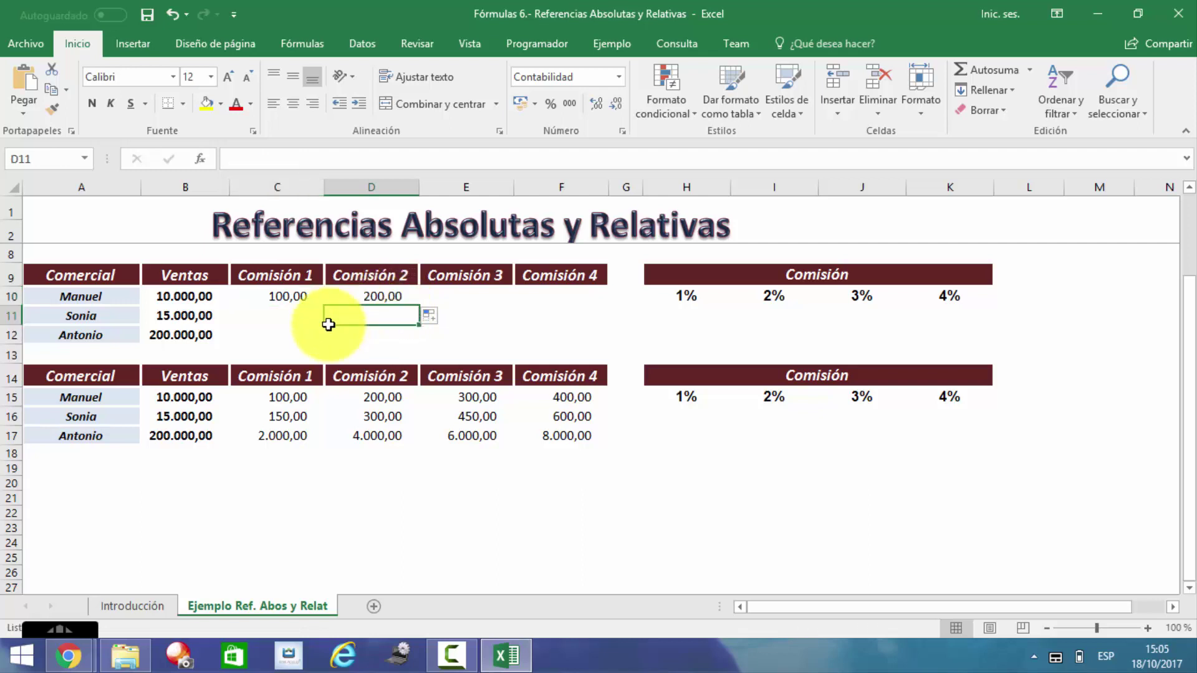
left_click(292, 298)
left_click(384, 297)
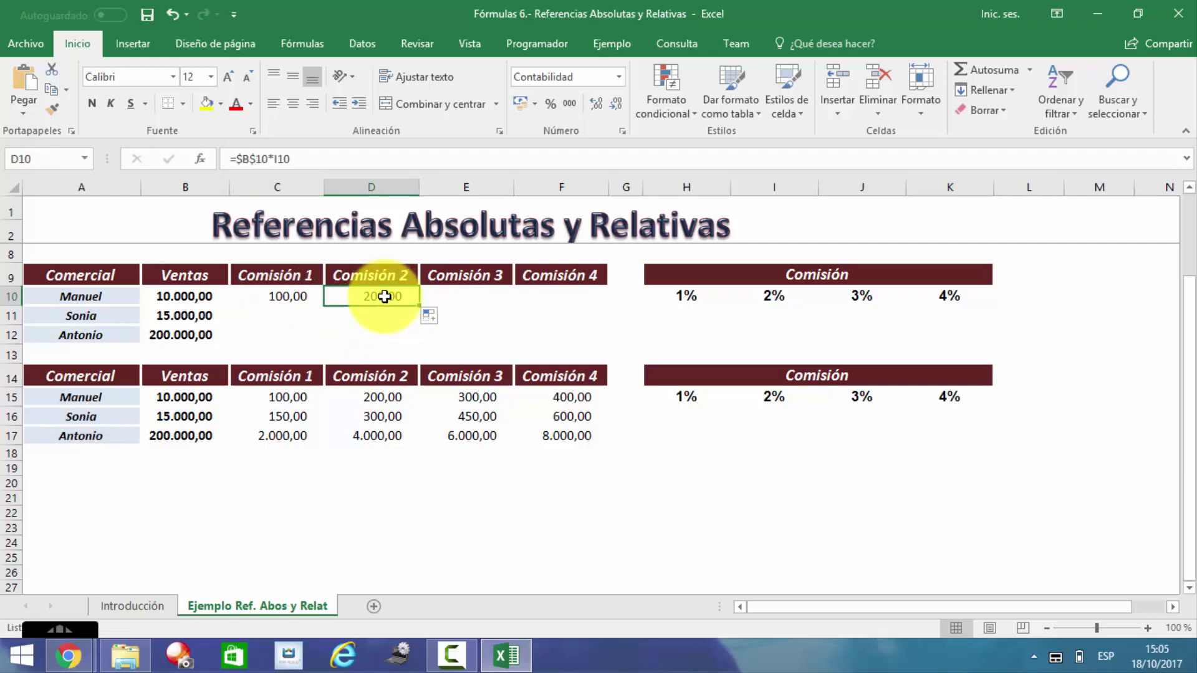
left_click_drag(420, 304, 572, 305)
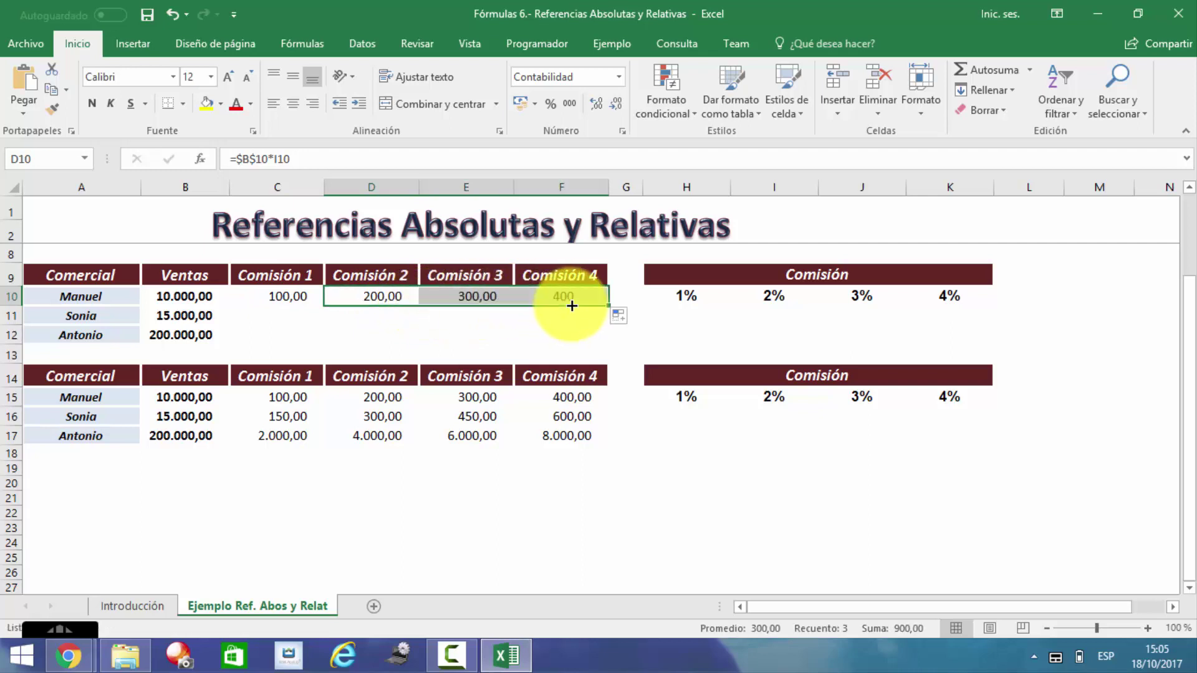
Step: Compare the formulas in C10, D10, E10 and F10 cell by cell
left_click(300, 282)
left_click(302, 293)
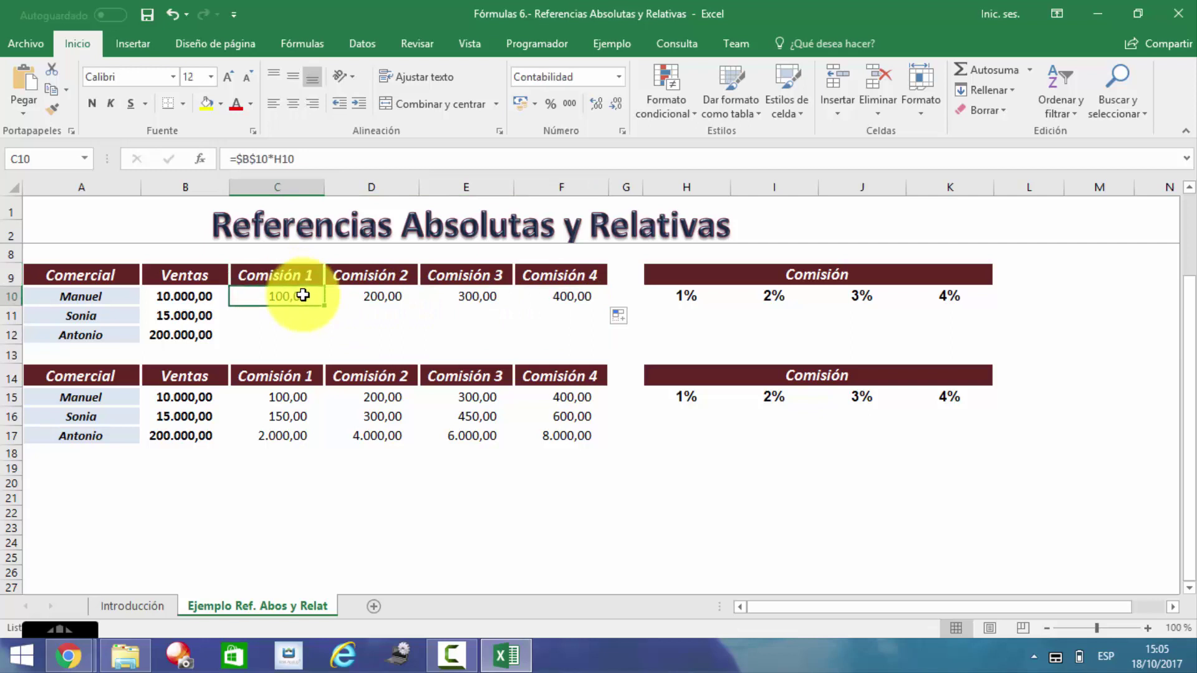
left_click(397, 296)
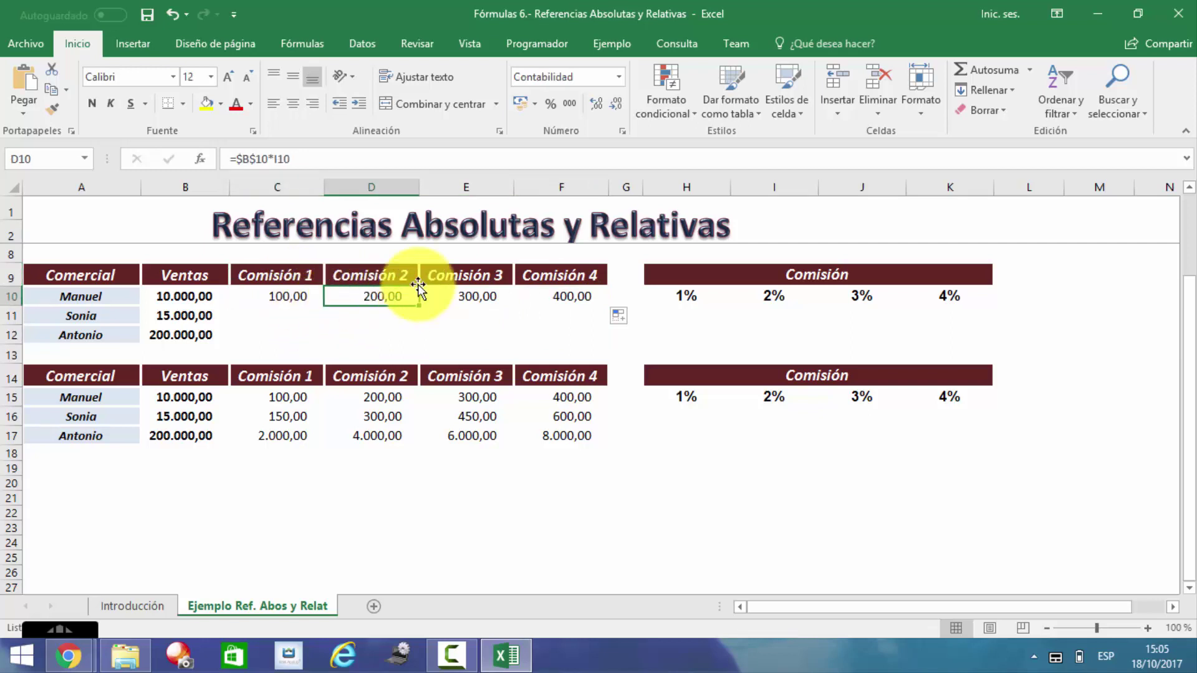
left_click(492, 288)
left_click(560, 295)
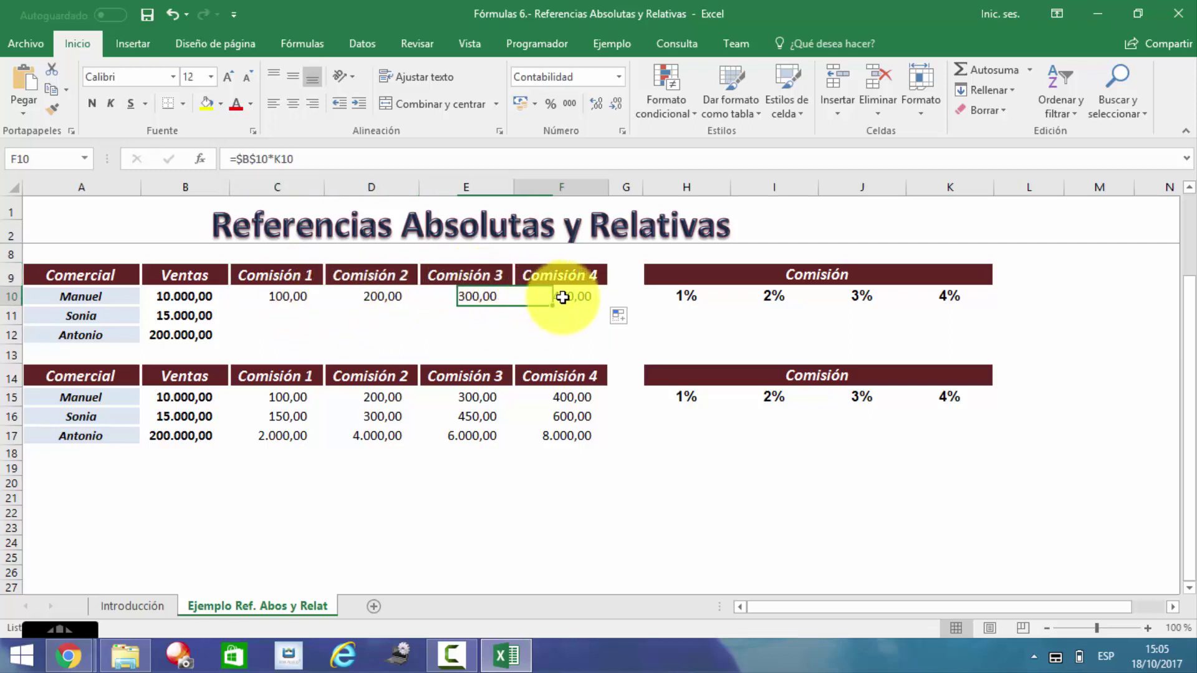
Step: Inspect which sales and rate cells the formulas in D10, E10 and F10 refer to
left_click(396, 300)
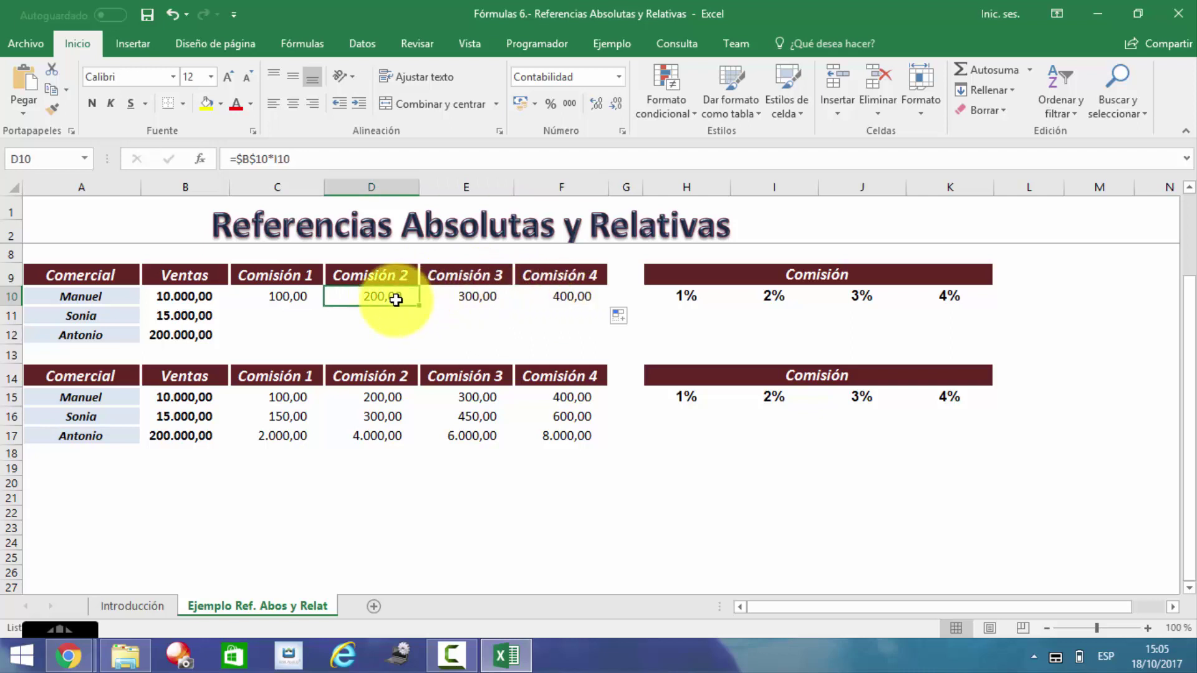
double_click(397, 299)
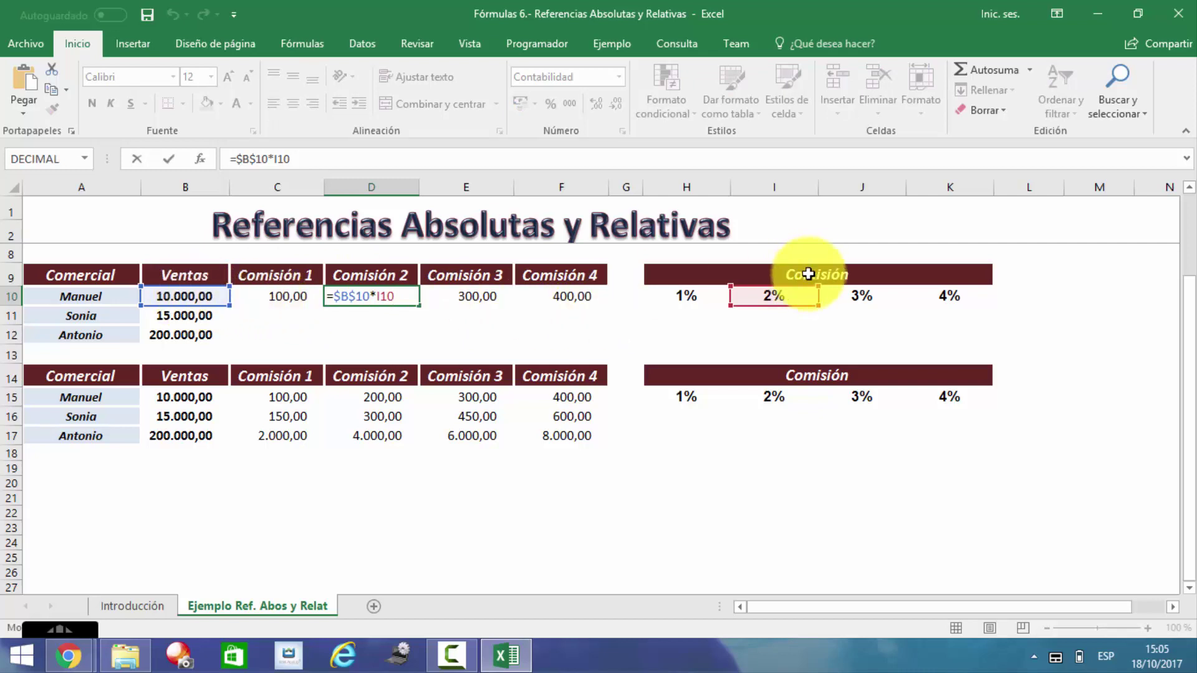
key("ctrl+Return")
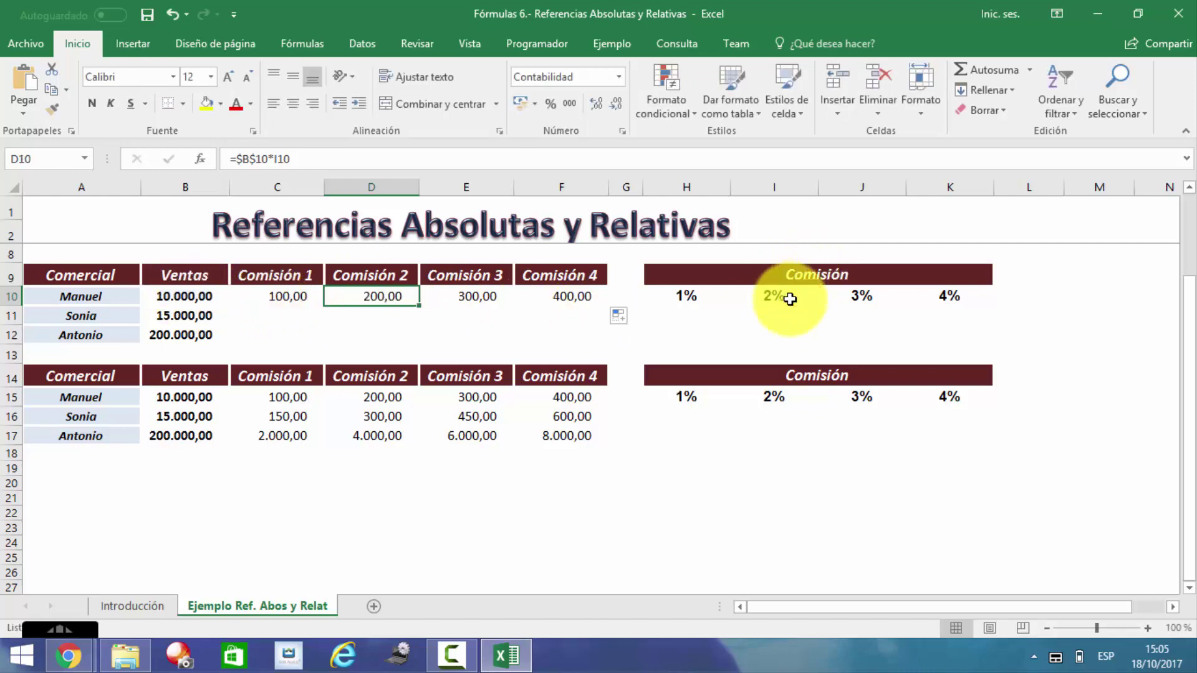
left_click(496, 297)
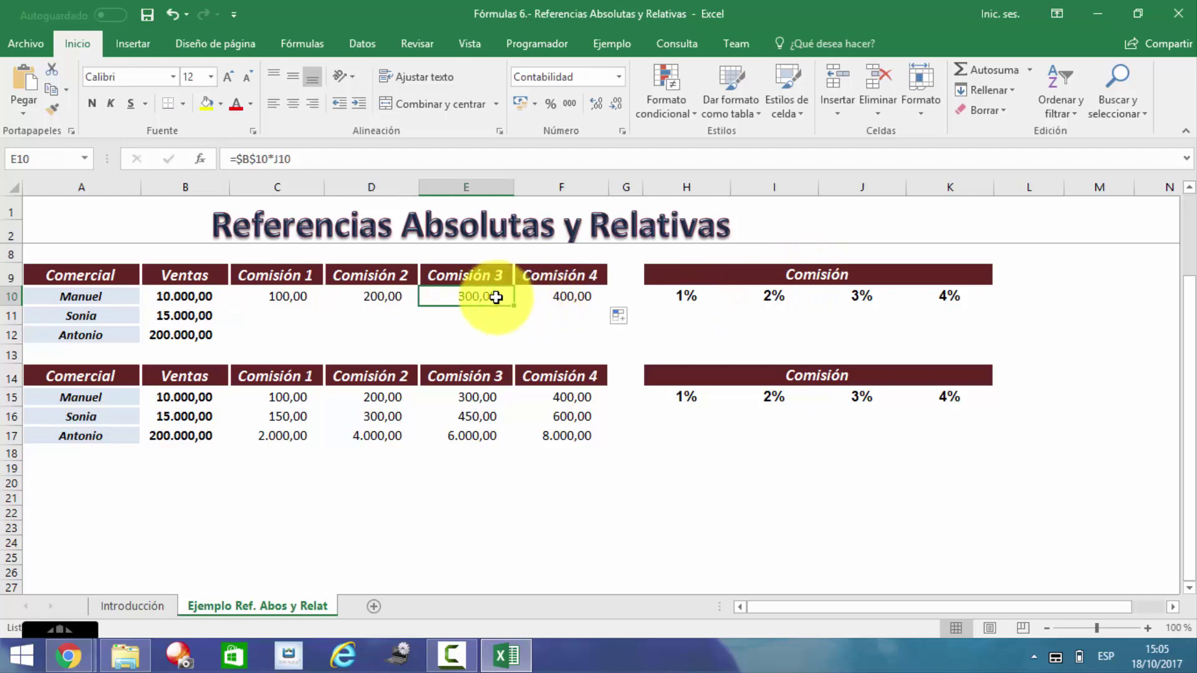
double_click(496, 297)
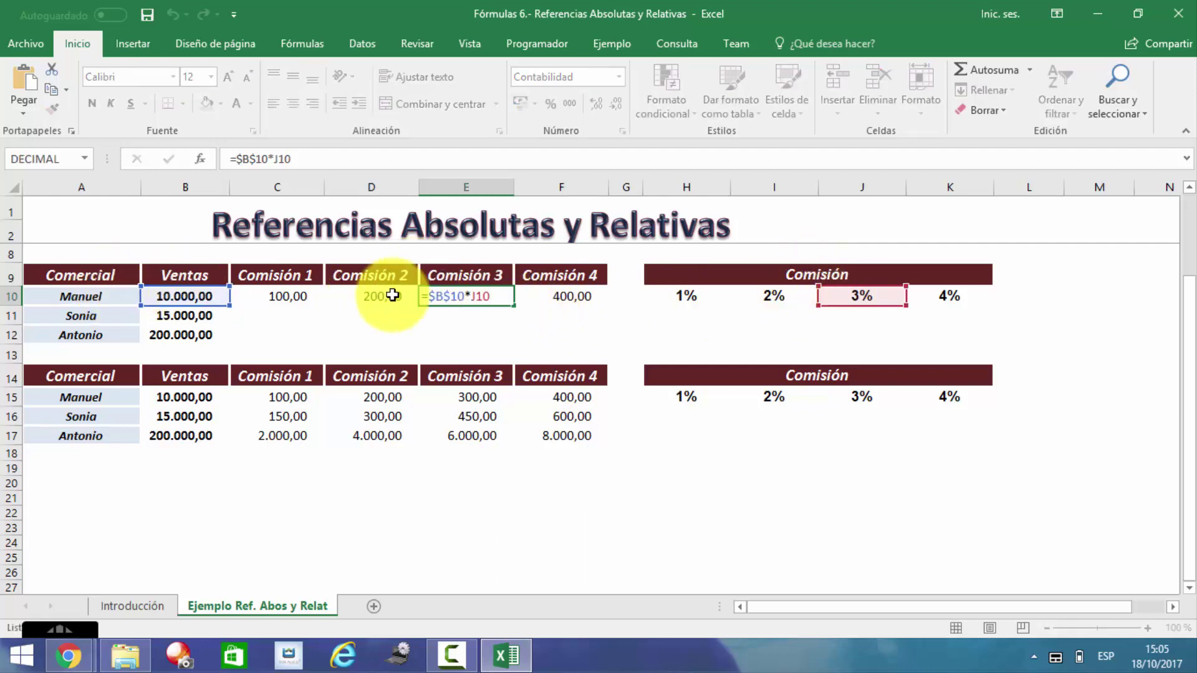
key("ctrl+Return")
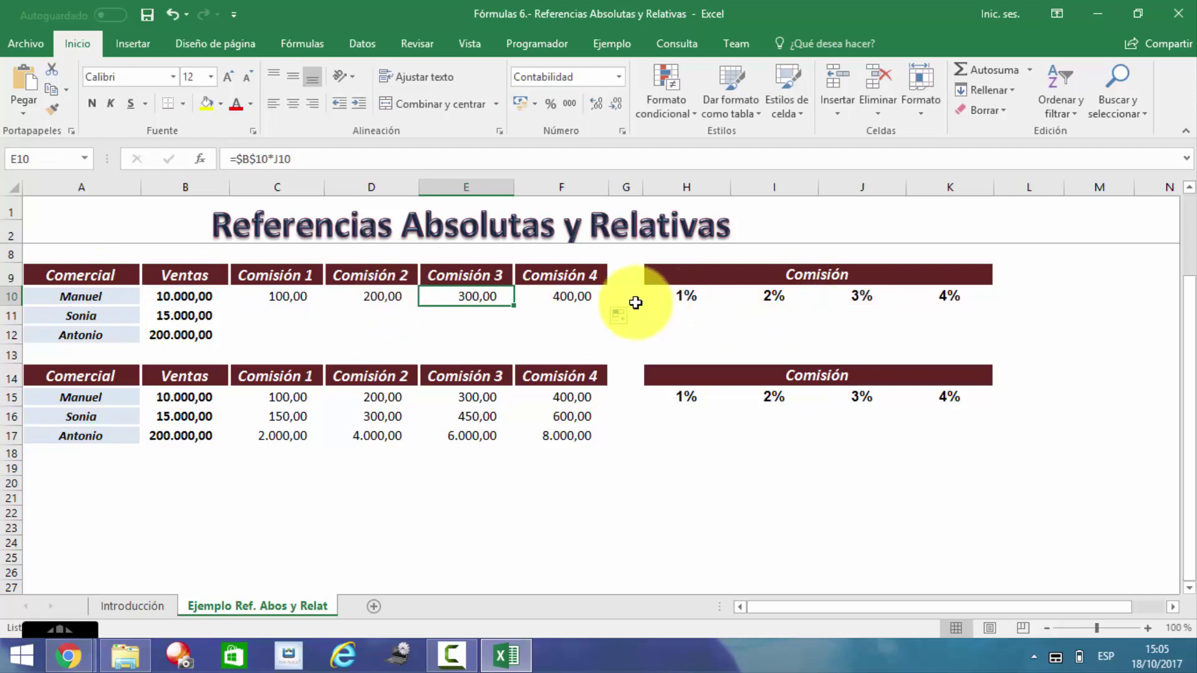
left_click(580, 298)
double_click(580, 298)
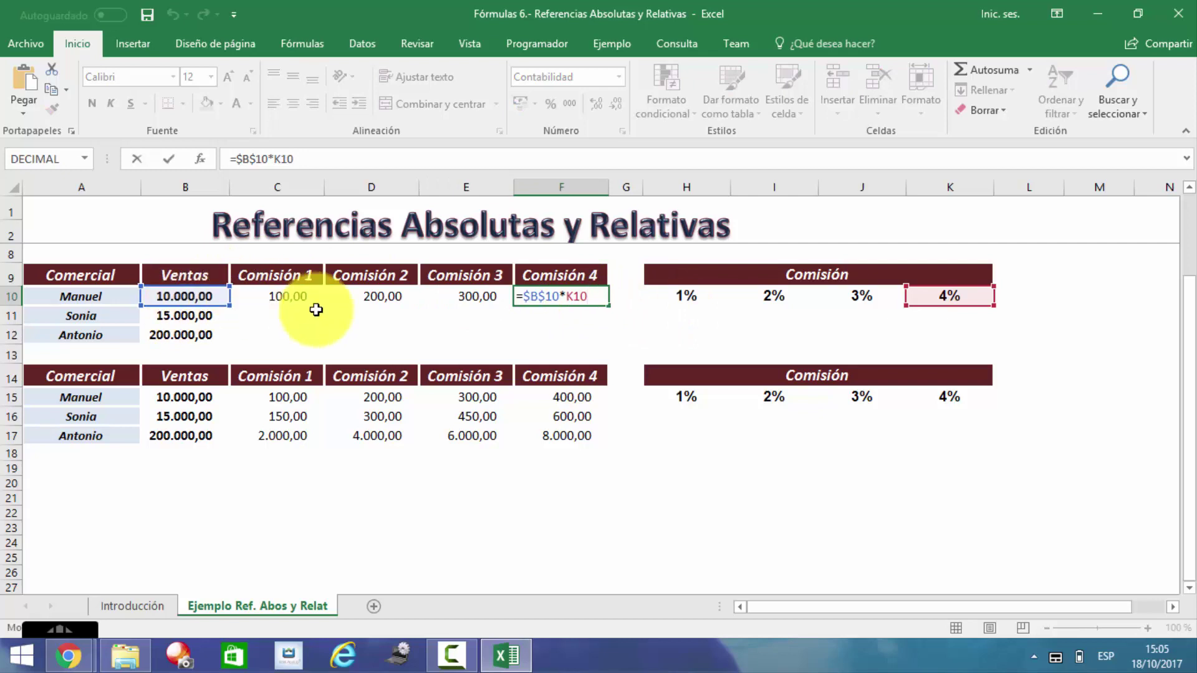
key("ctrl+Return")
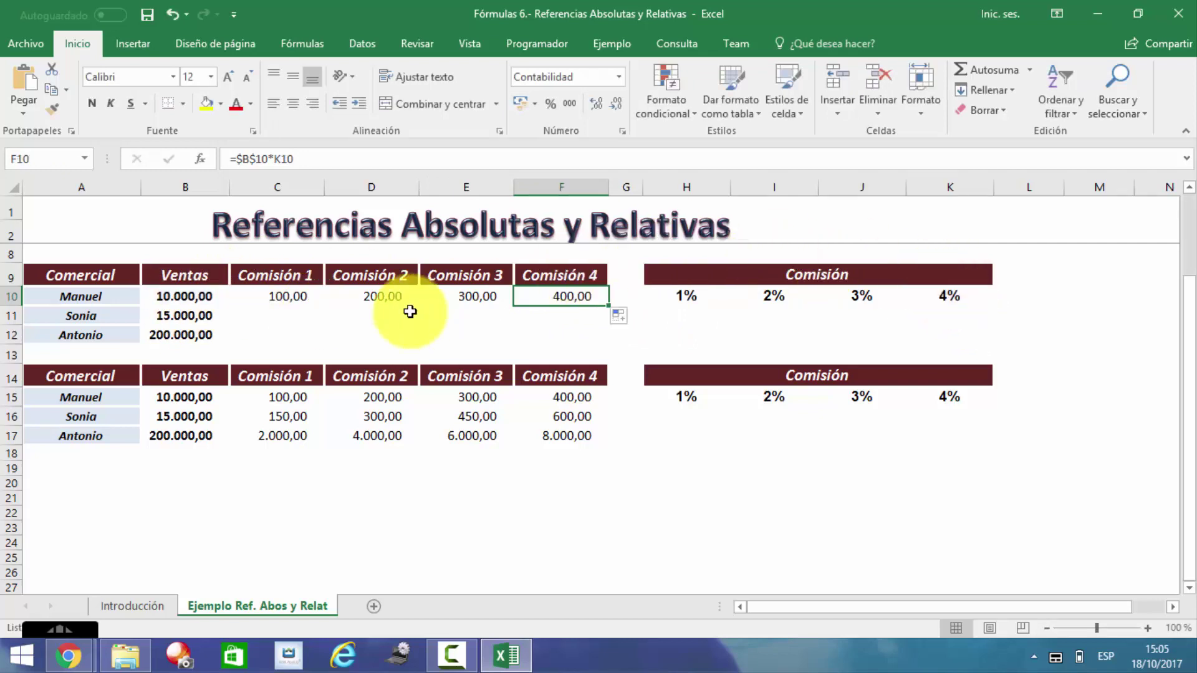
Step: Copy the formula in C10 down into C11:C12 and reselect C10
left_click(307, 296)
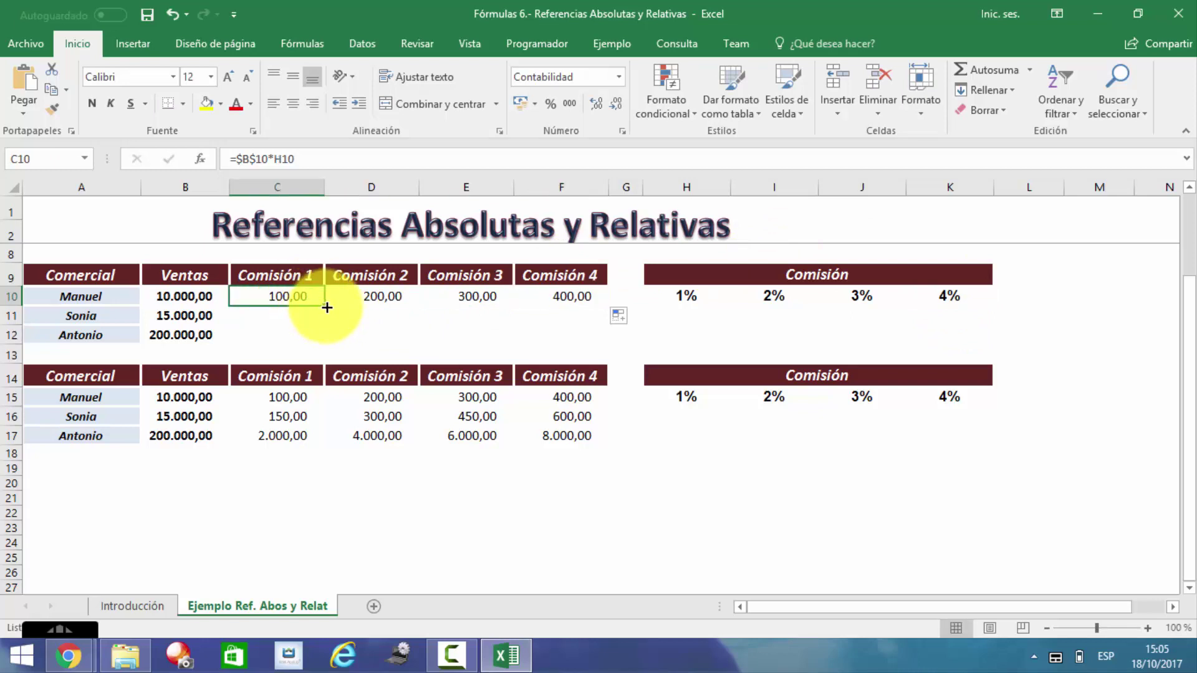
left_click_drag(327, 307, 328, 337)
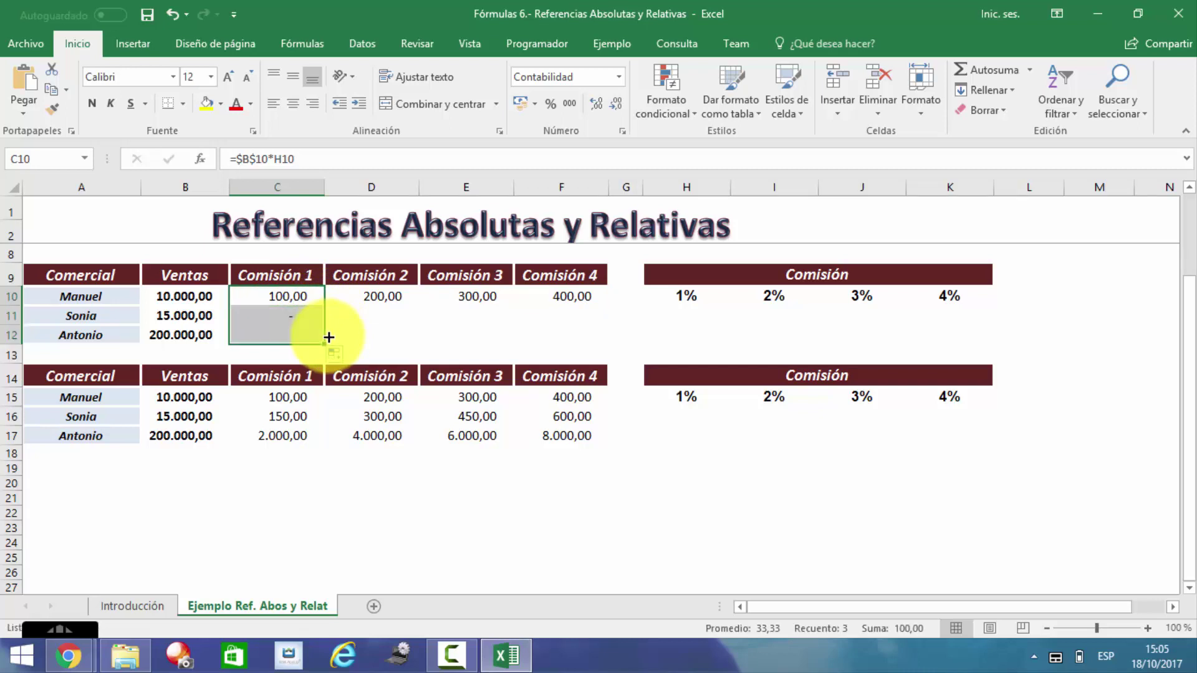
left_click(283, 290)
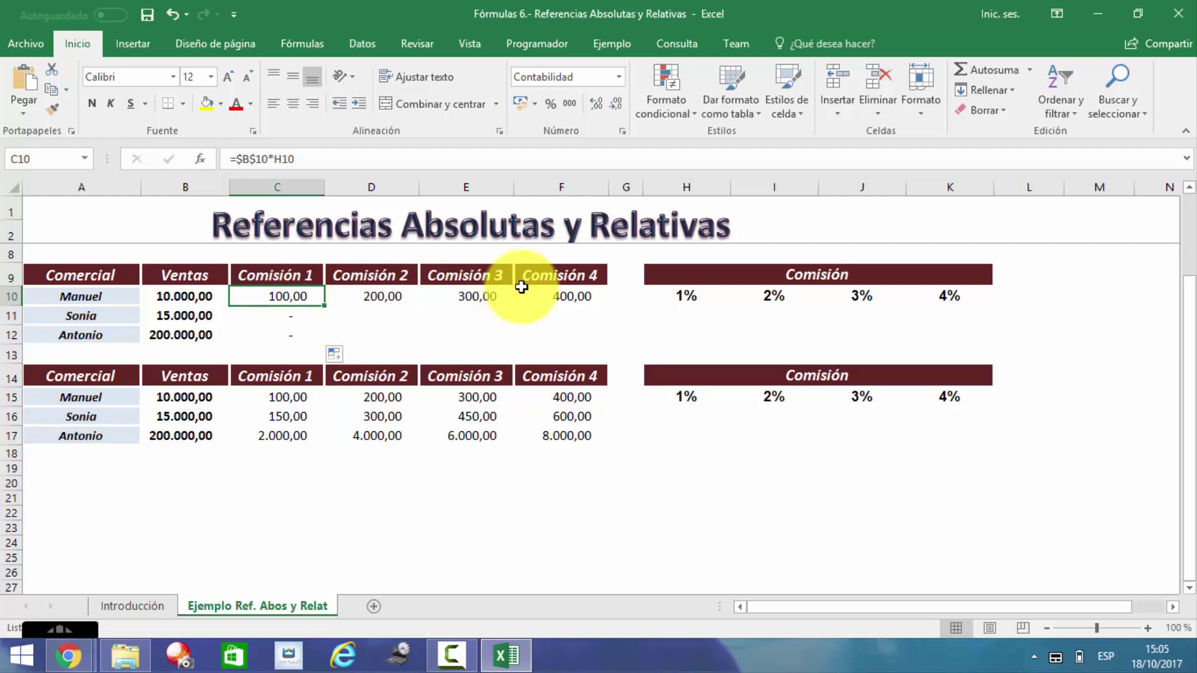
Step: Compare the formula in C11 with the one in C10 and inspect which cells C11 refers to
left_click(289, 314)
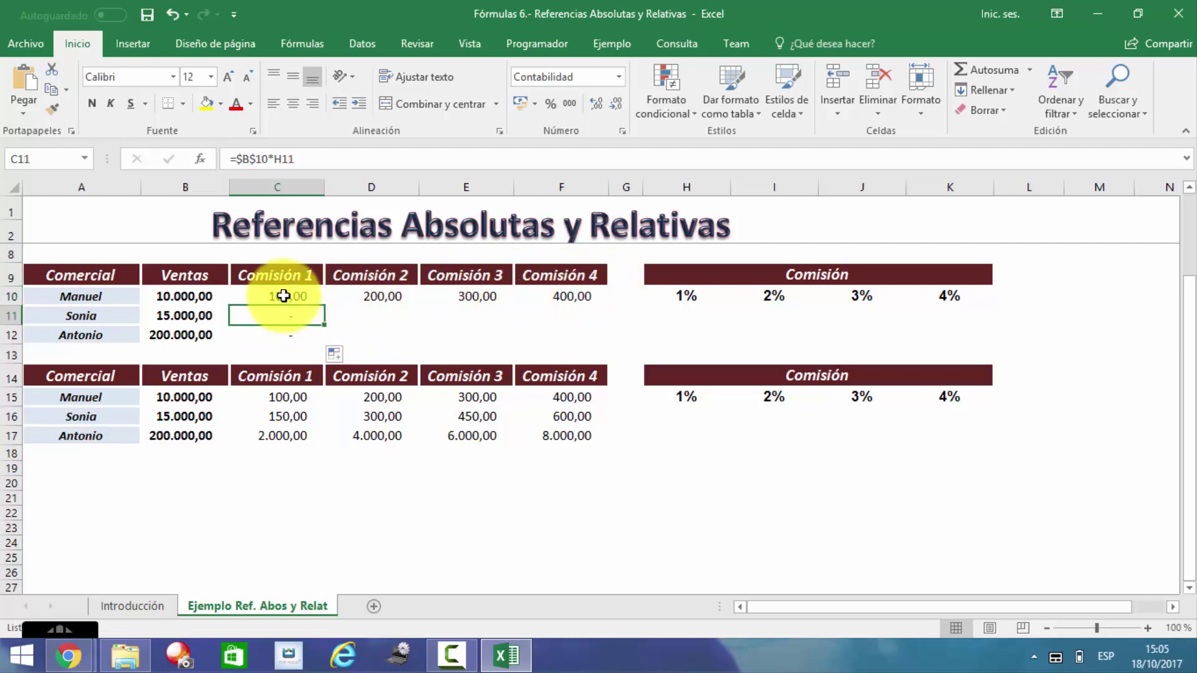
left_click(284, 295)
left_click(285, 317)
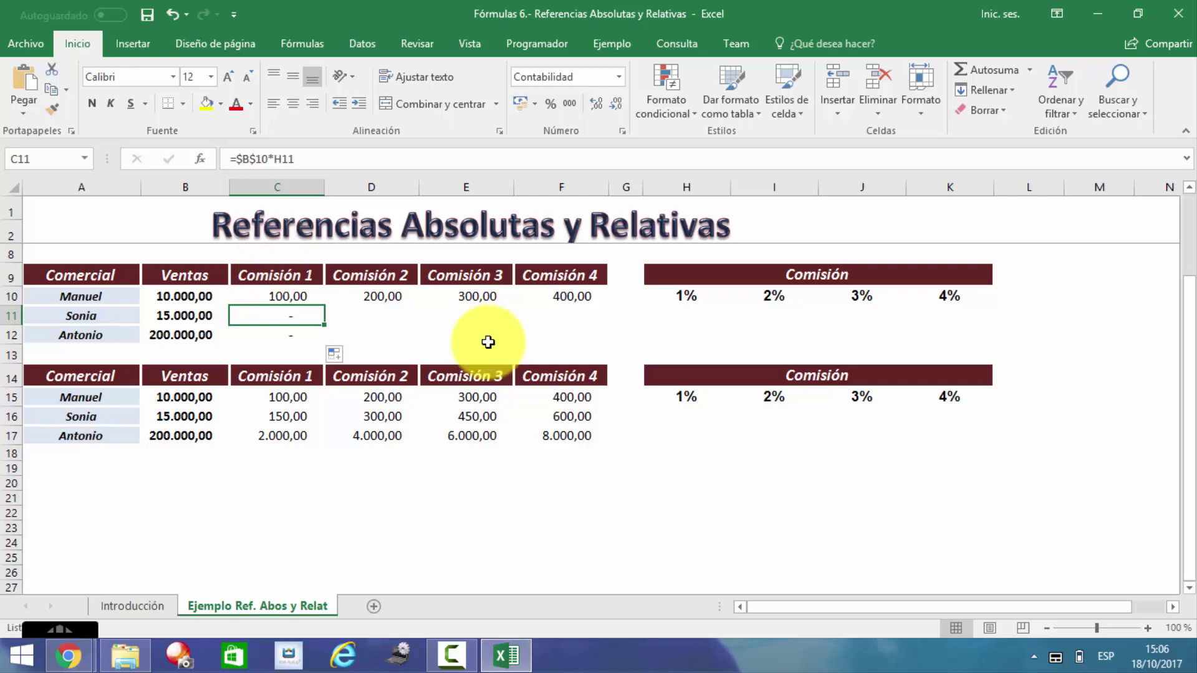
key("F2")
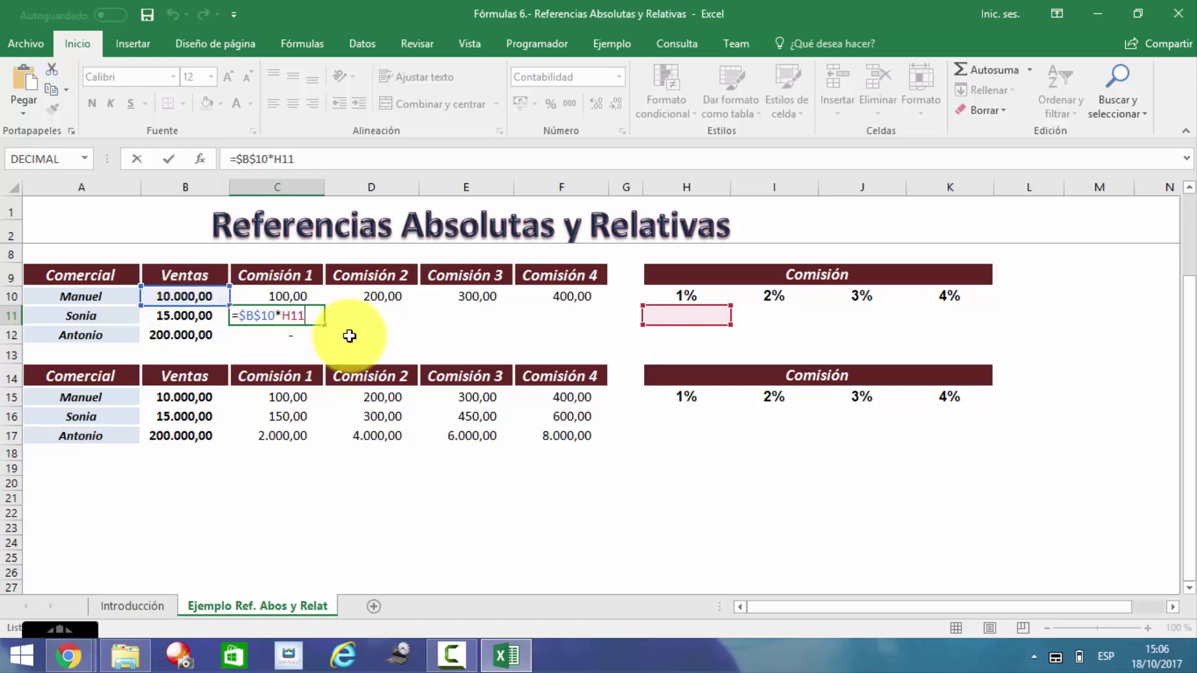
key("ctrl+Return")
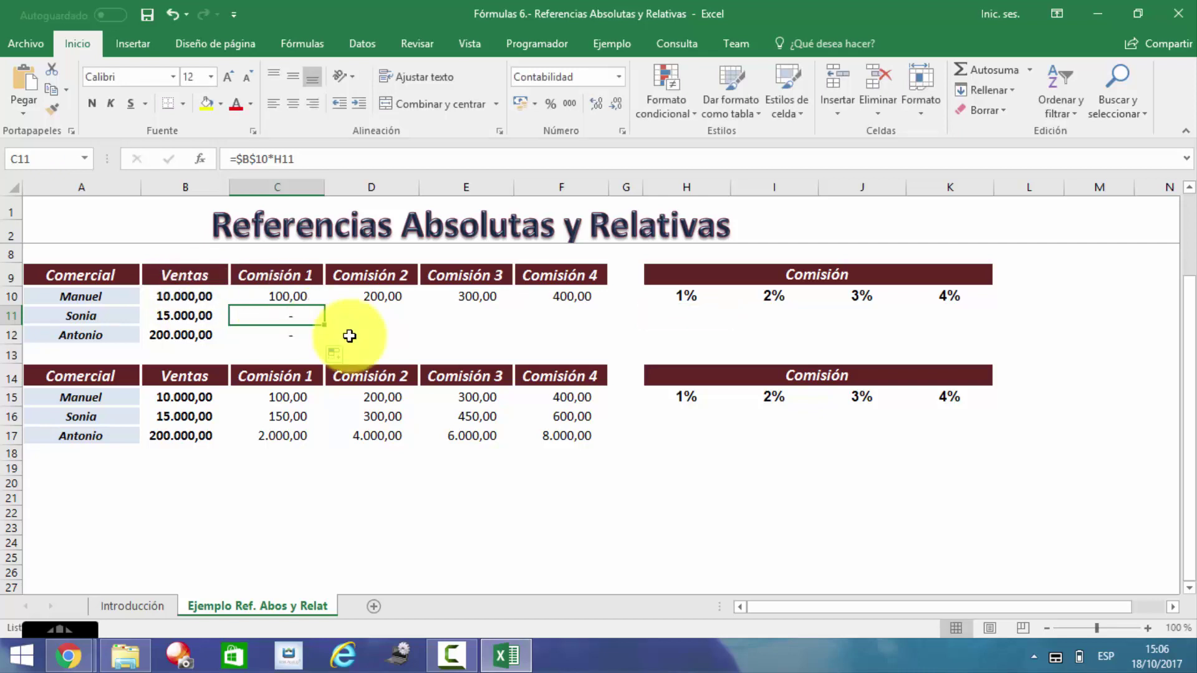
Step: Check the absolute rate reference $H$5 in C5's formula in the first table
key("Up")
key("Up")
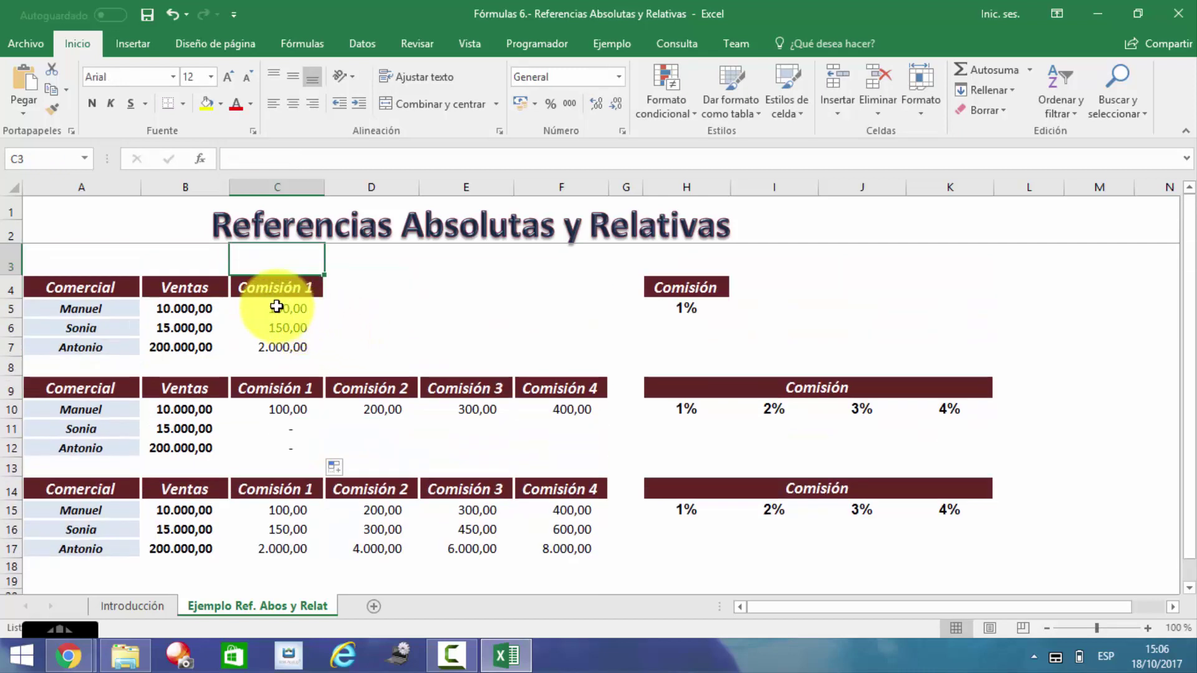
left_click(276, 307)
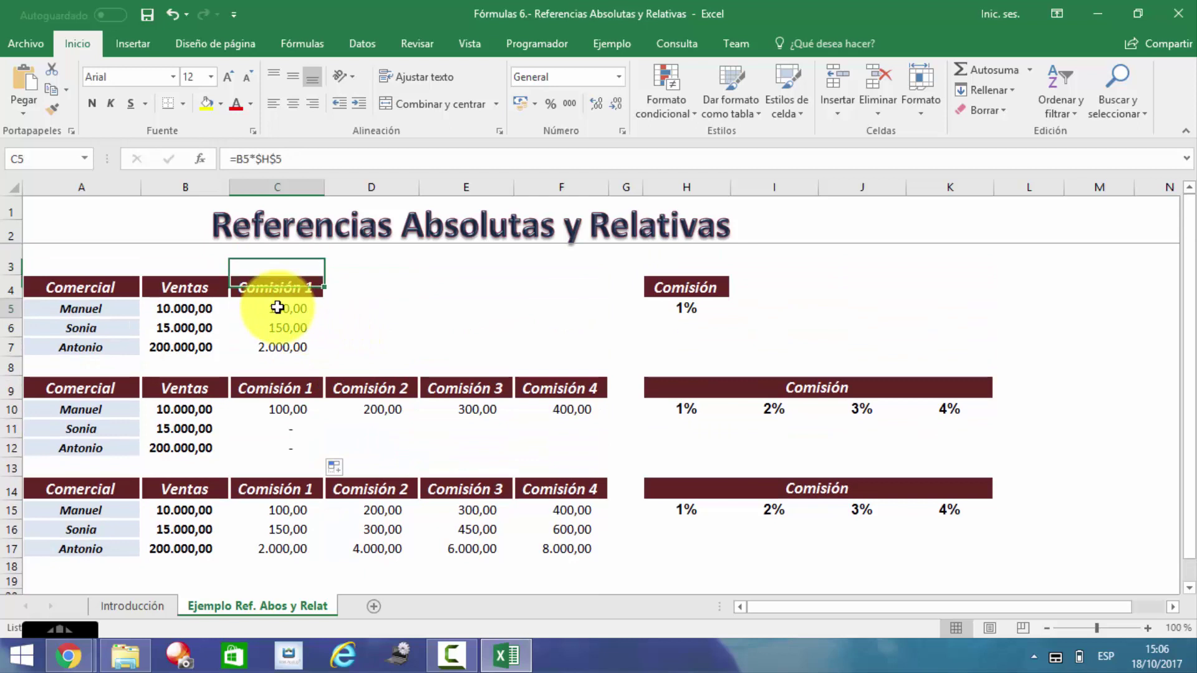
left_click(261, 158)
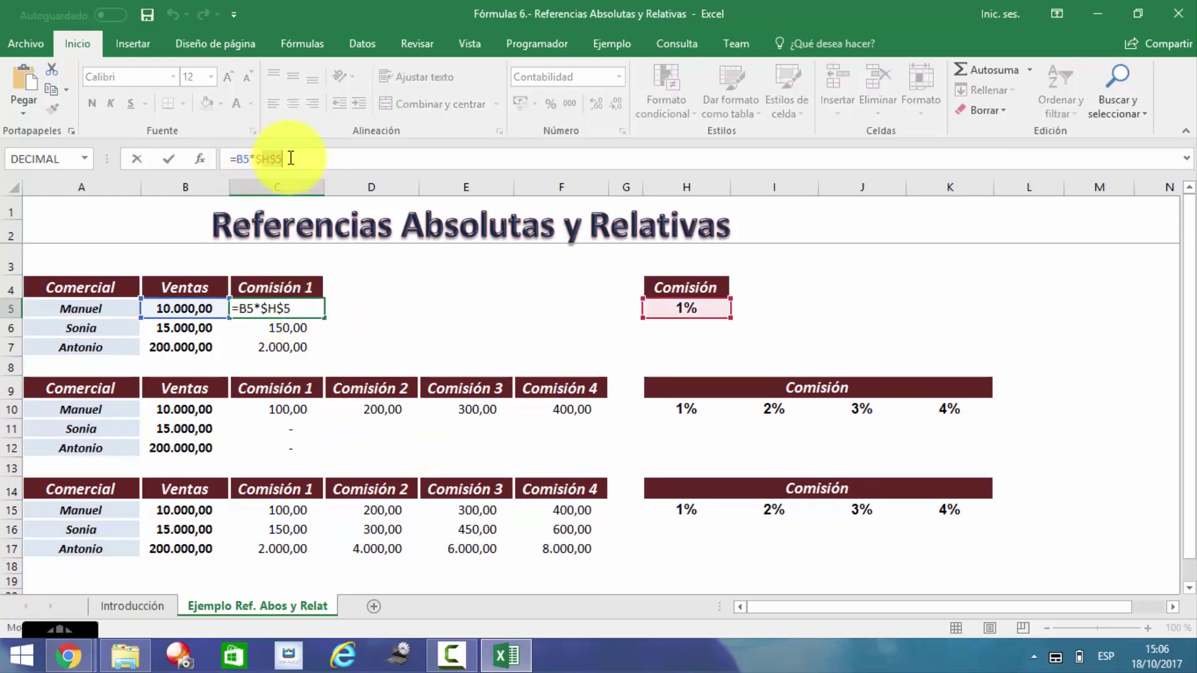
key("Escape")
Step: Return to the second table and check the absolute sales reference $B$10 in C10's formula
key("Down")
key("Down")
key("Down")
key("Down")
key("Down")
key("Down")
key("Down")
key("Down")
key("Down")
key("Down")
key("Down")
key("Down")
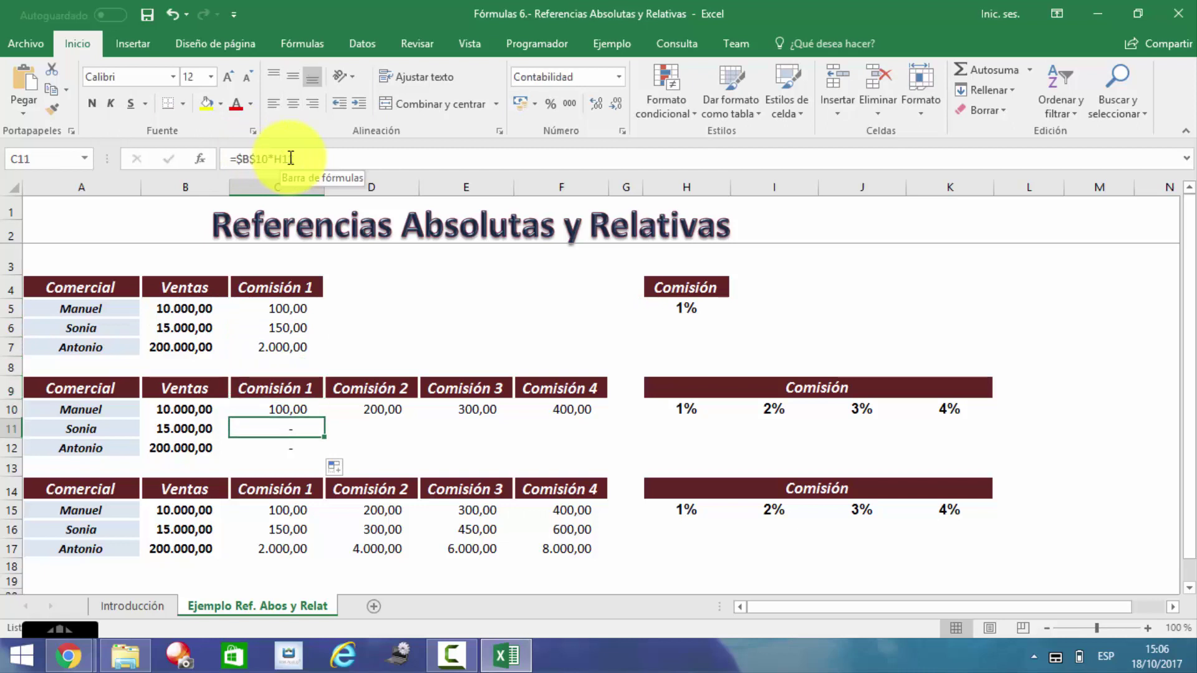
key("Down")
key("Down")
key("Down")
key("Down")
key("Down")
key("Down")
key("Down")
key("Down")
key("Down")
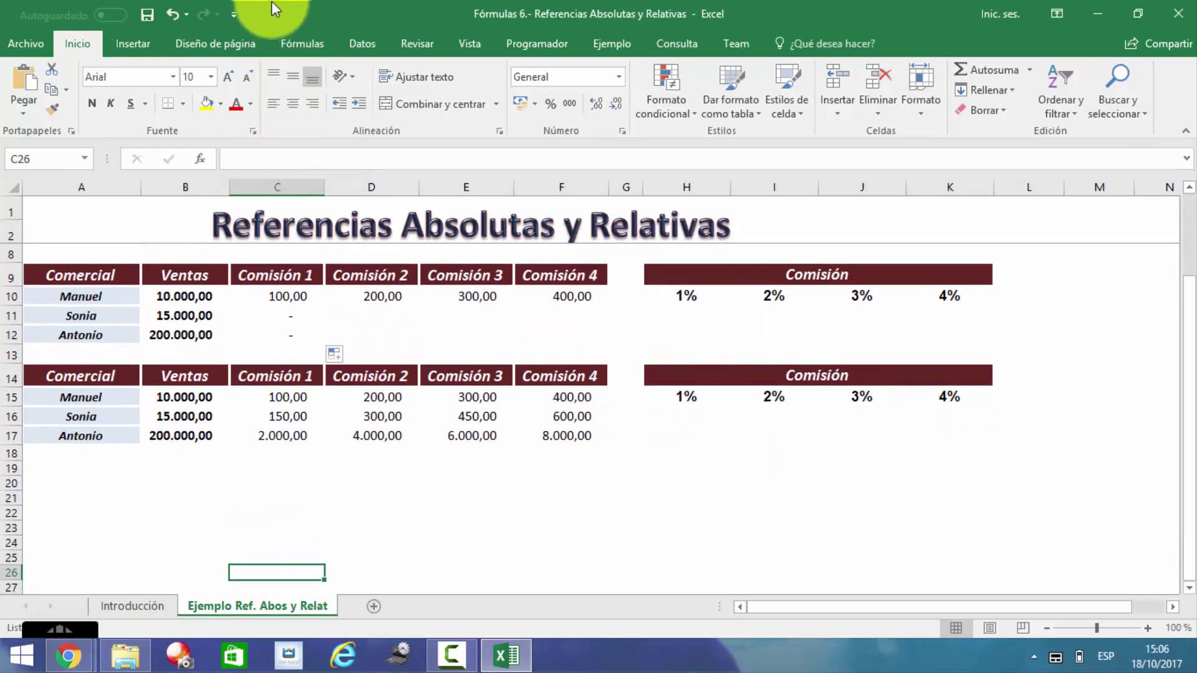
left_click(277, 299)
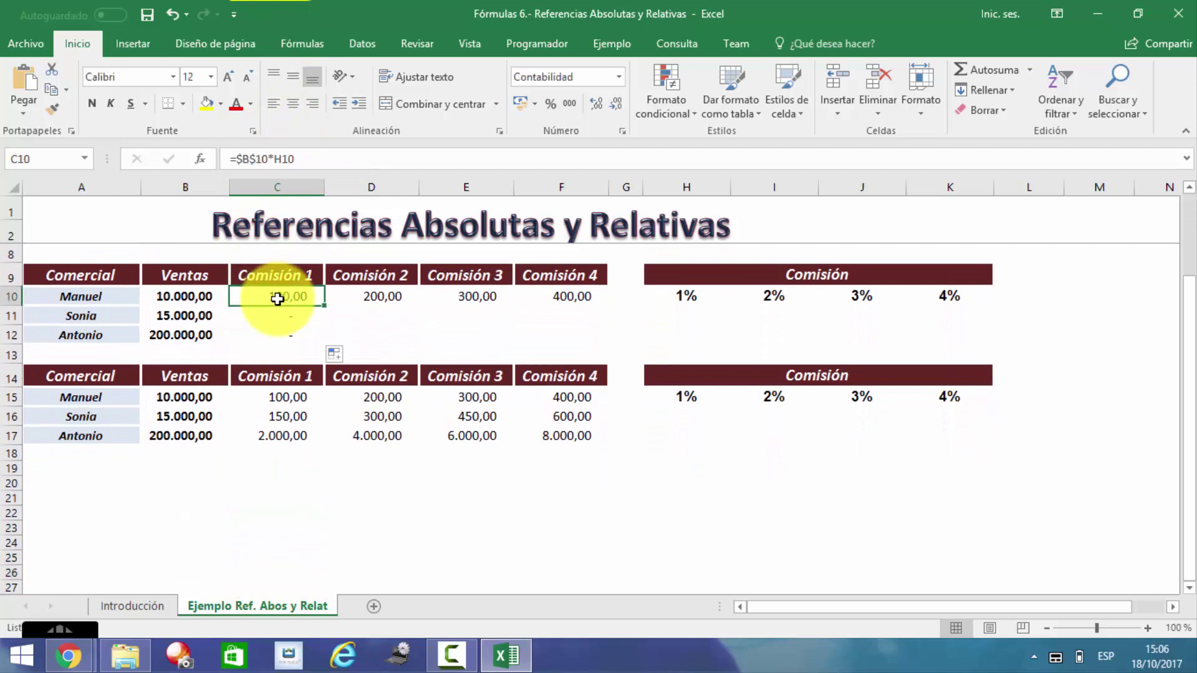
left_click(237, 159)
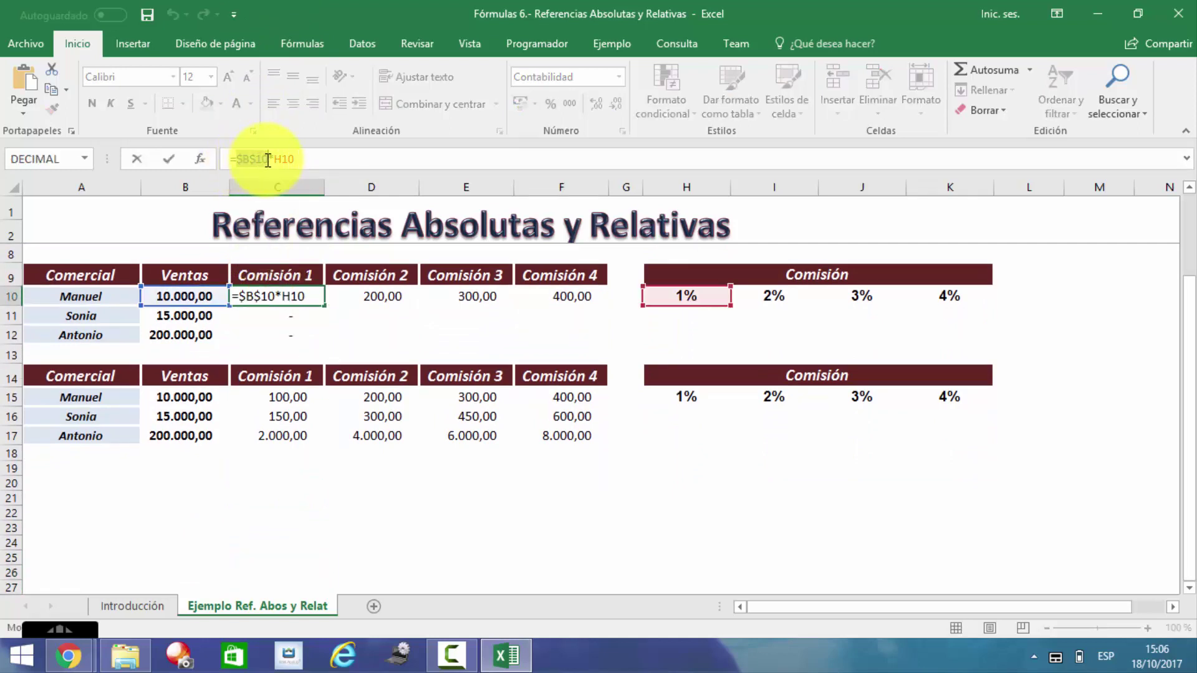
key("Escape")
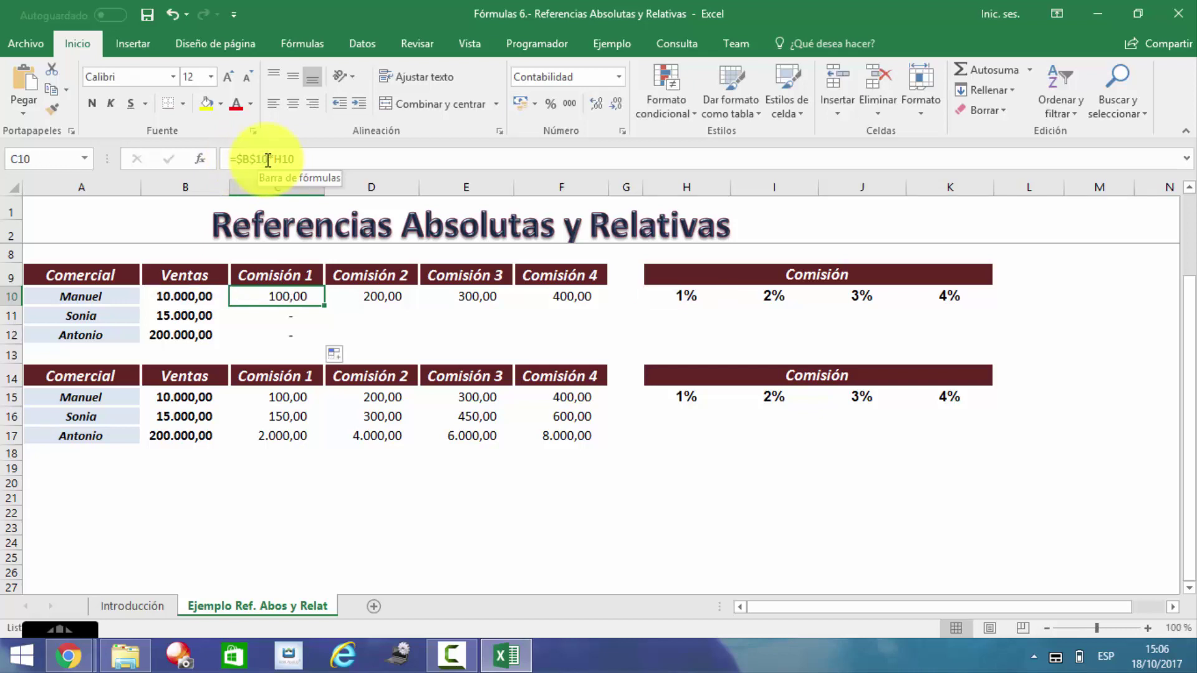
left_click(299, 318)
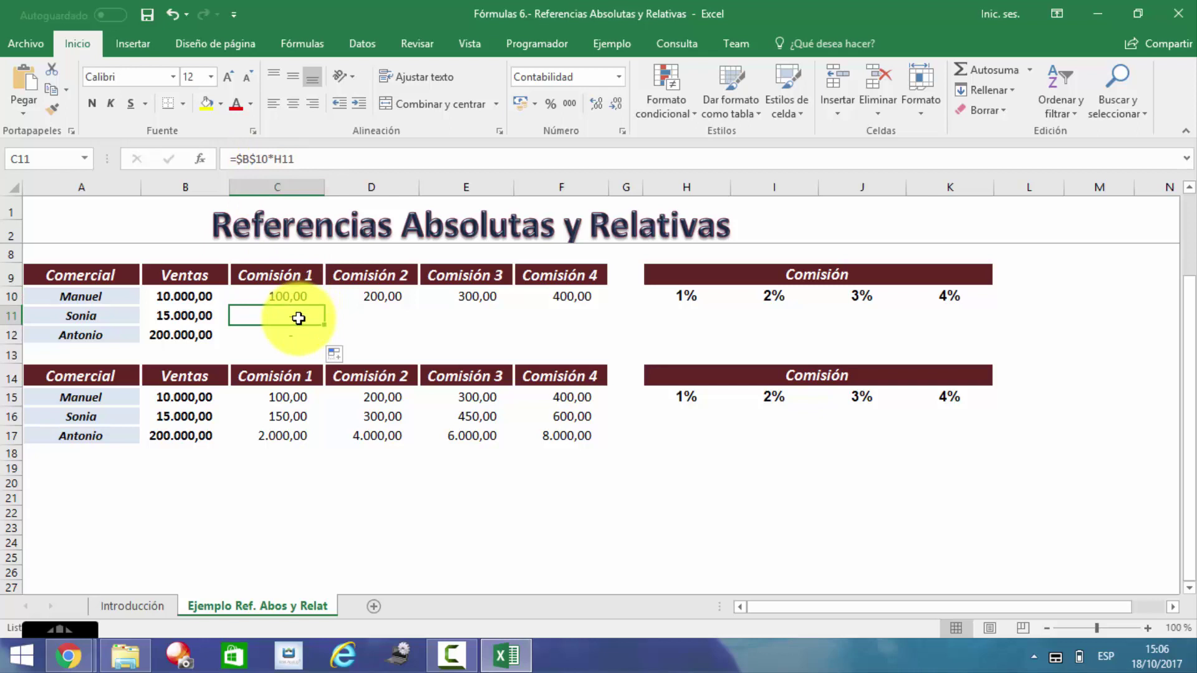
double_click(298, 318)
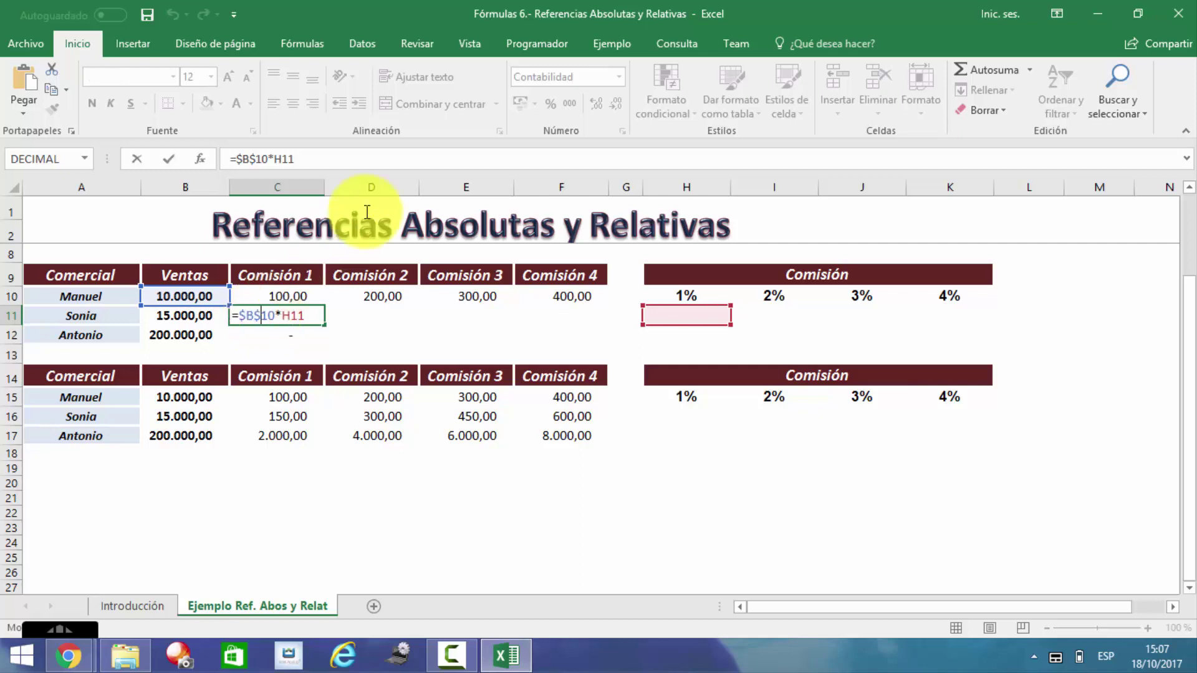
key("BackSpace")
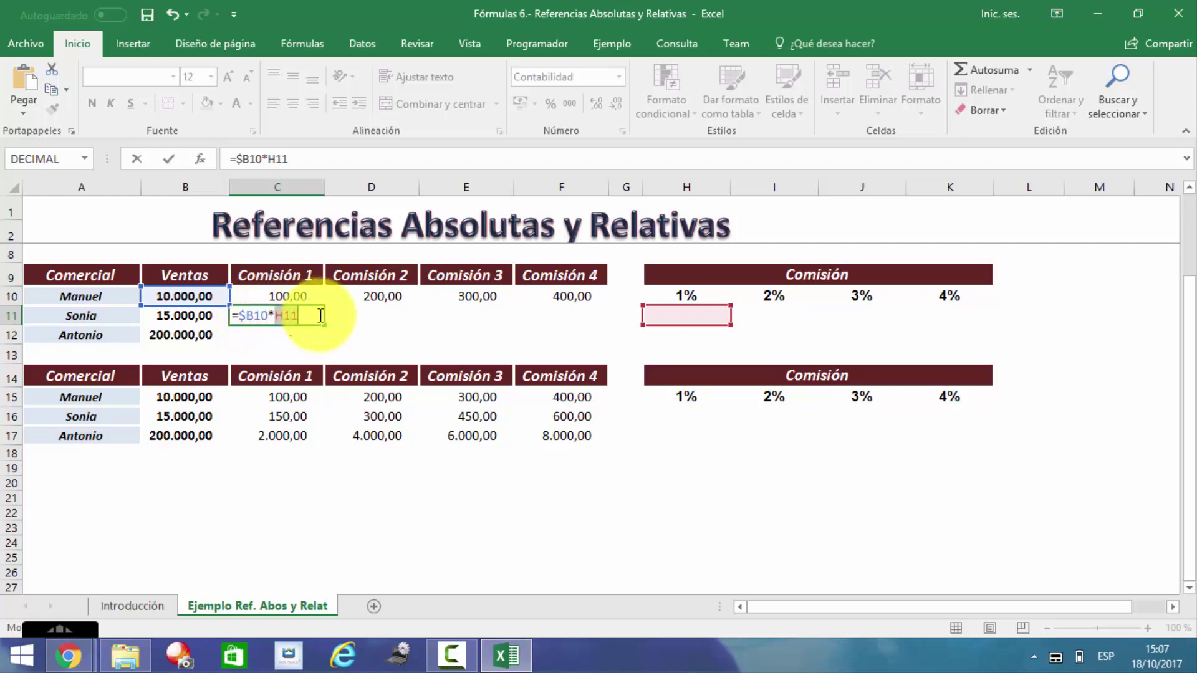
key("Escape")
Step: Change the formula in C10 to =$B10*H10 so only the column of the sales reference stays fixed
key("Up")
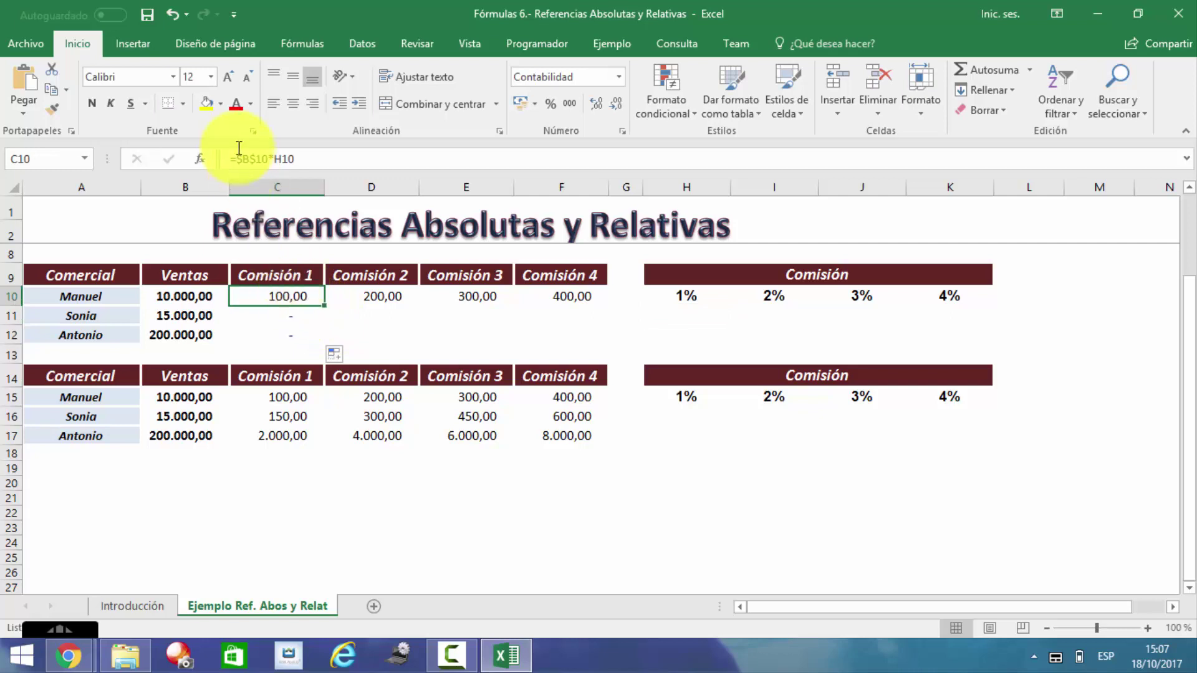
left_click(256, 158)
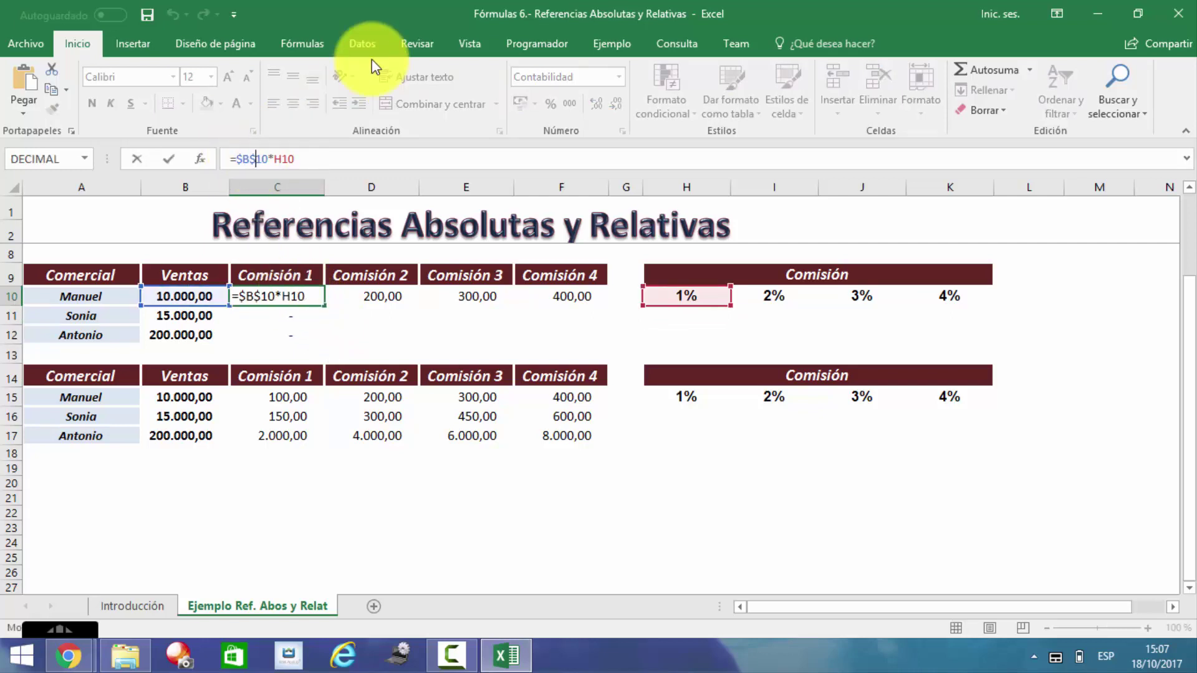
key("BackSpace")
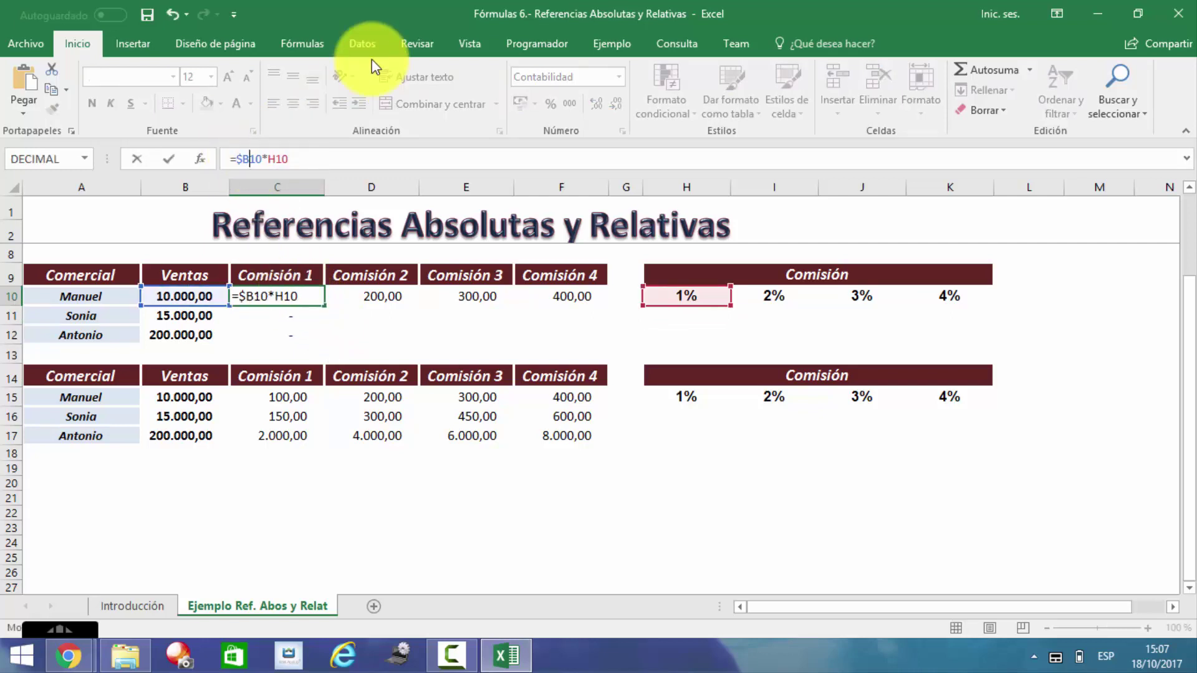
key("Return")
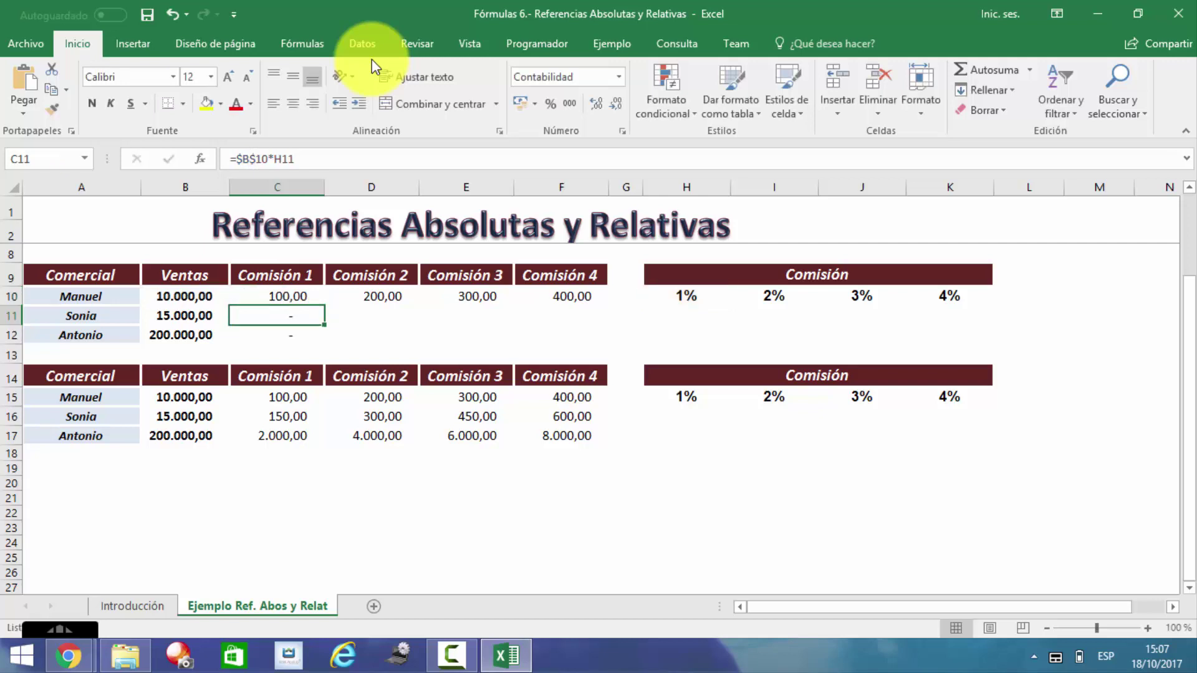
Step: Copy the formula in C10 across to D10:F10 and down to C11:C12
left_click(255, 291)
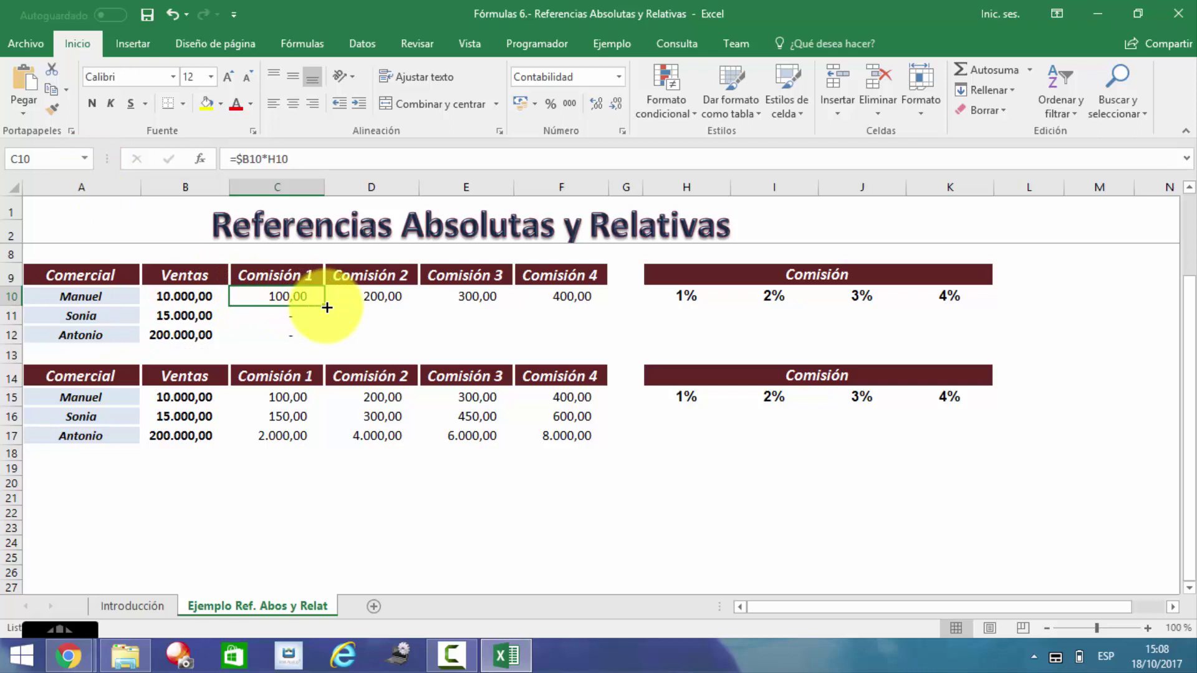
left_click_drag(327, 307, 585, 313)
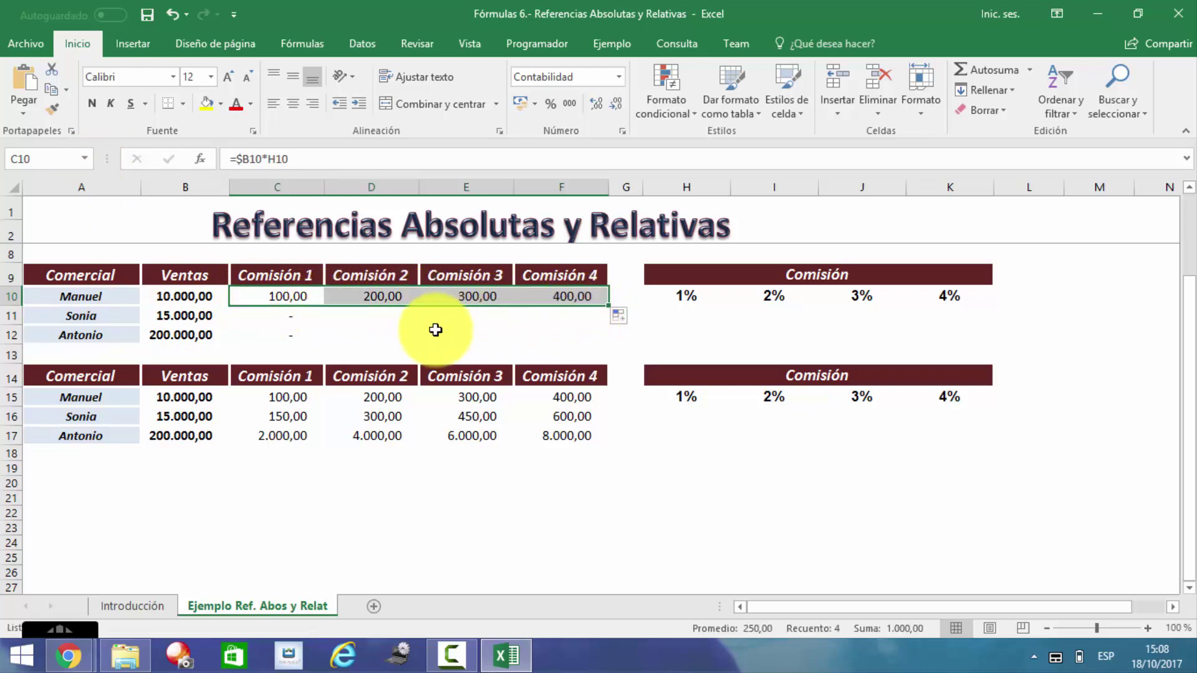
left_click(433, 331)
left_click(287, 288)
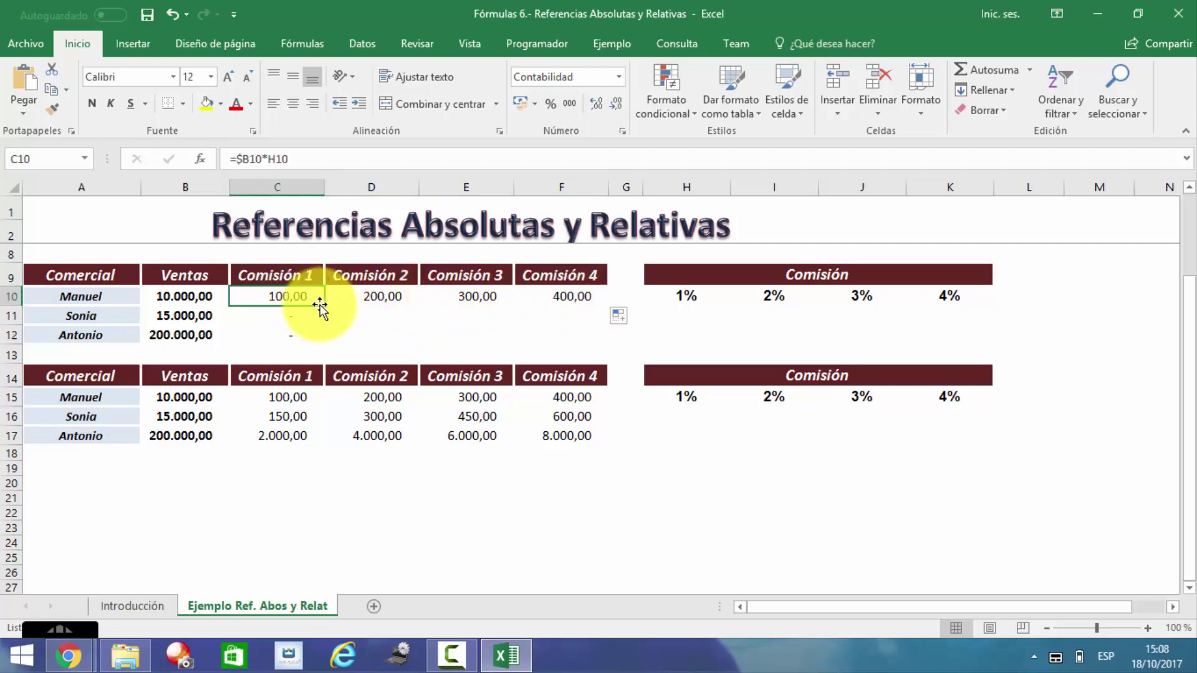
left_click_drag(324, 305, 324, 334)
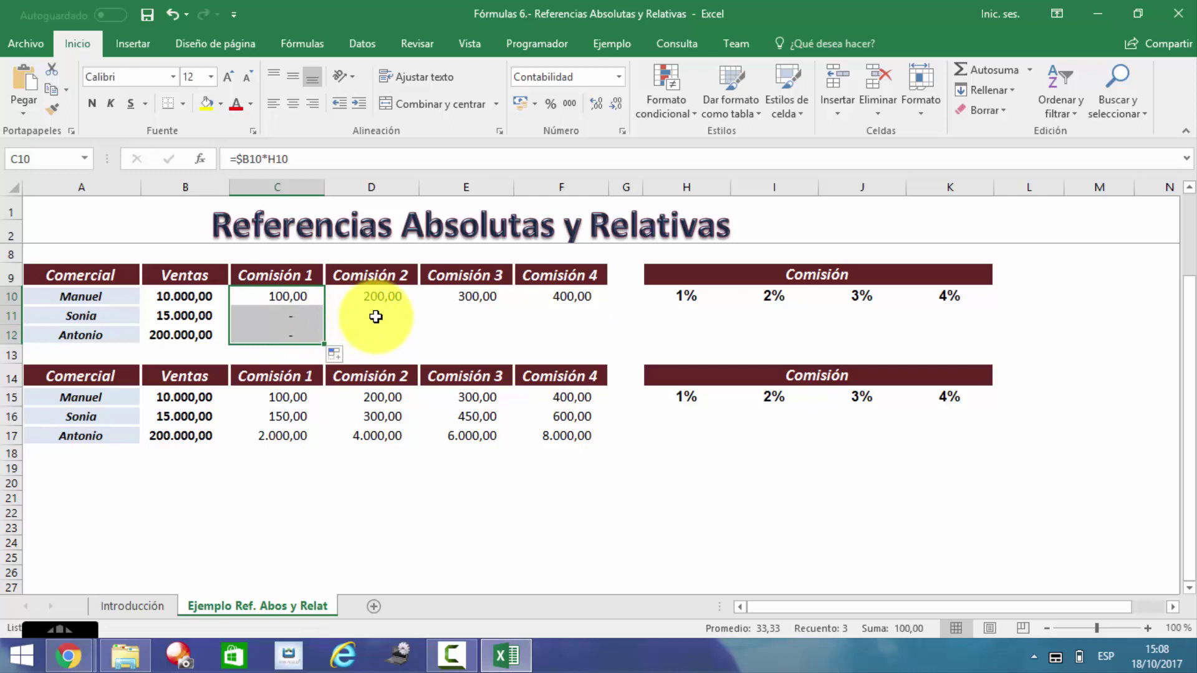
left_click(309, 298)
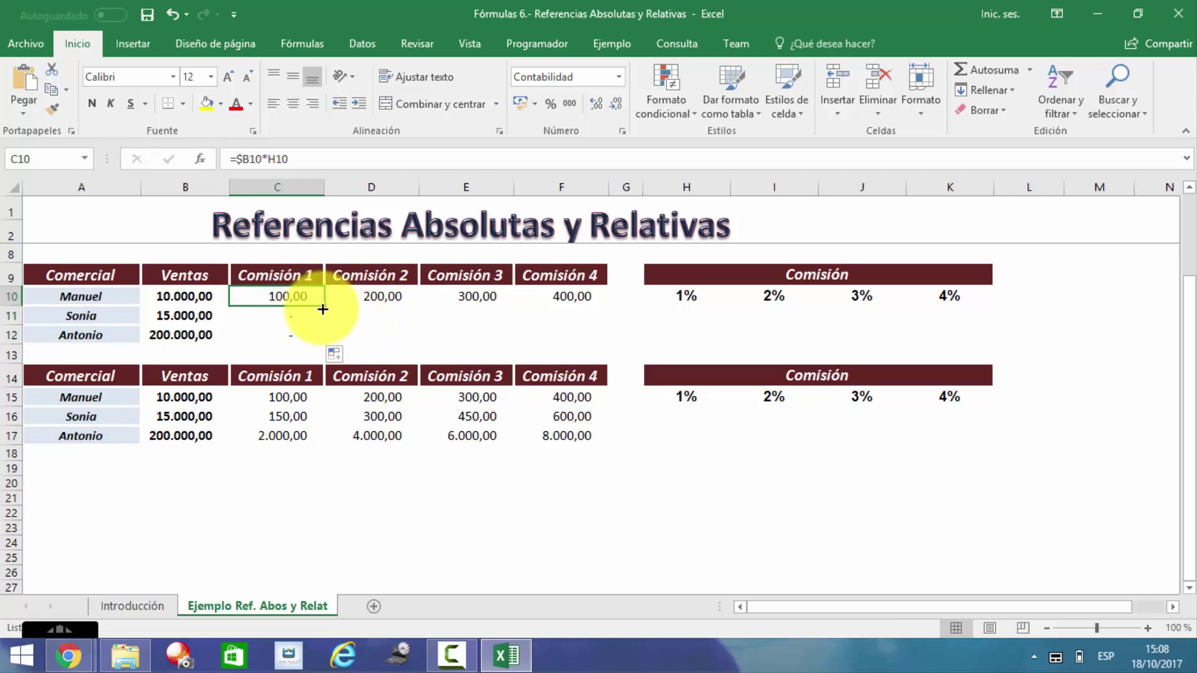
left_click_drag(326, 308, 331, 337)
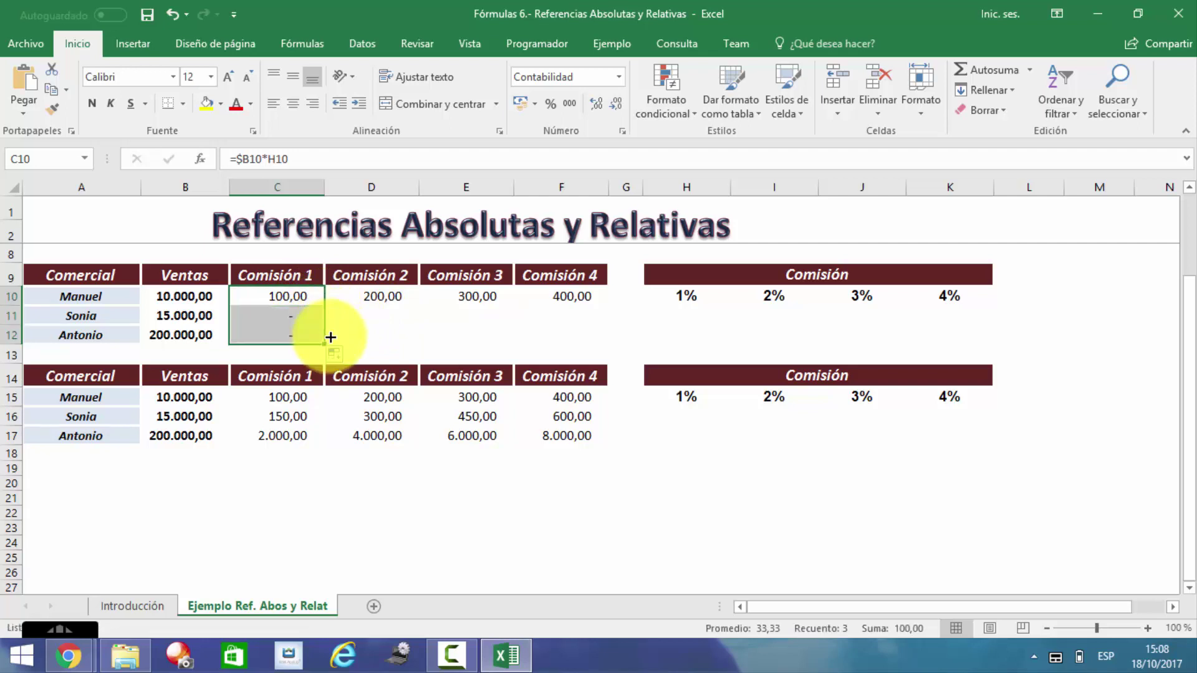
Step: Inspect which cells the copied formula in C11 refers to
left_click(297, 316)
double_click(297, 316)
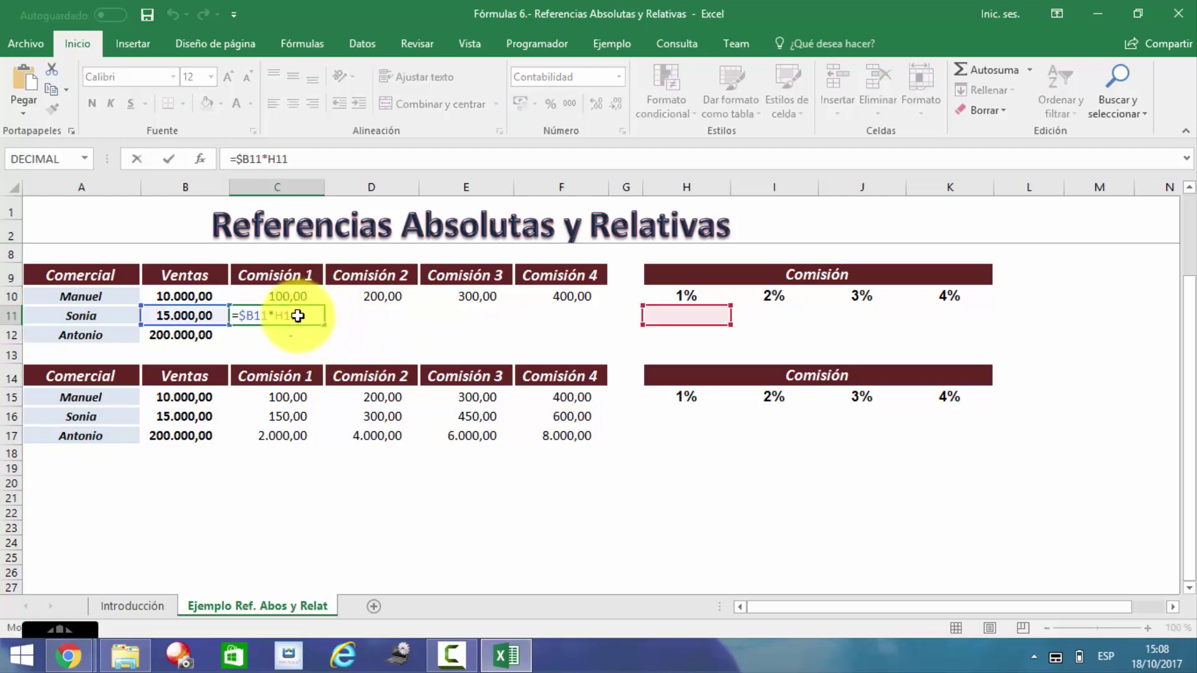
key("Escape")
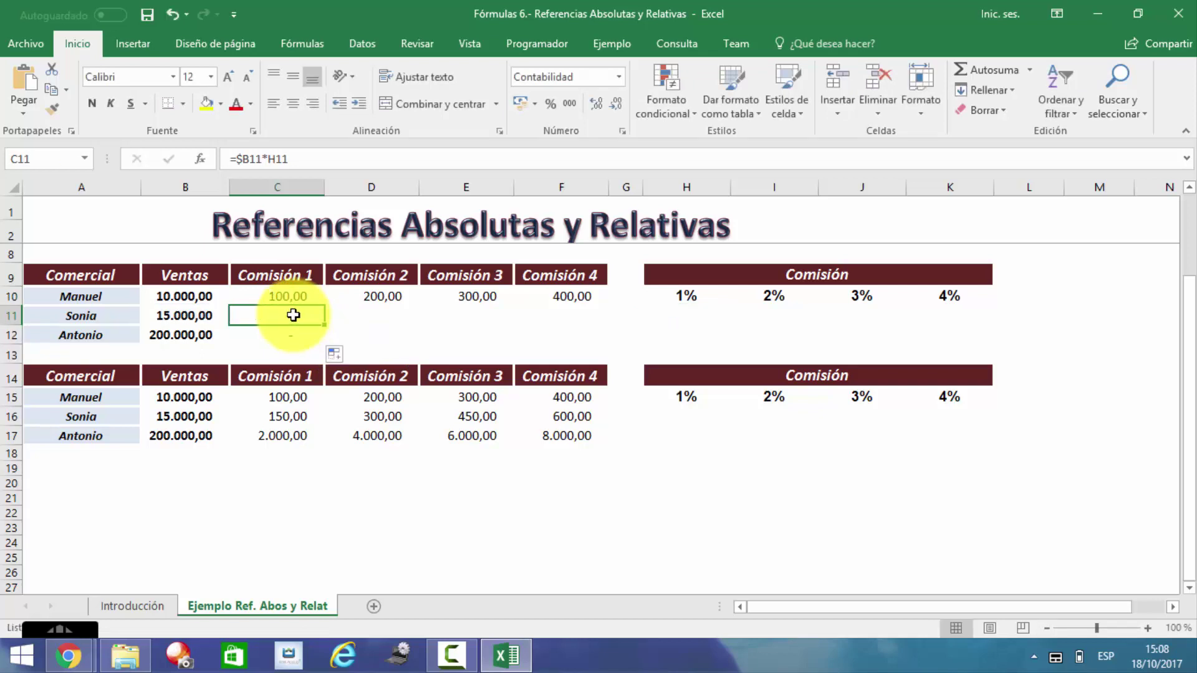
double_click(293, 315)
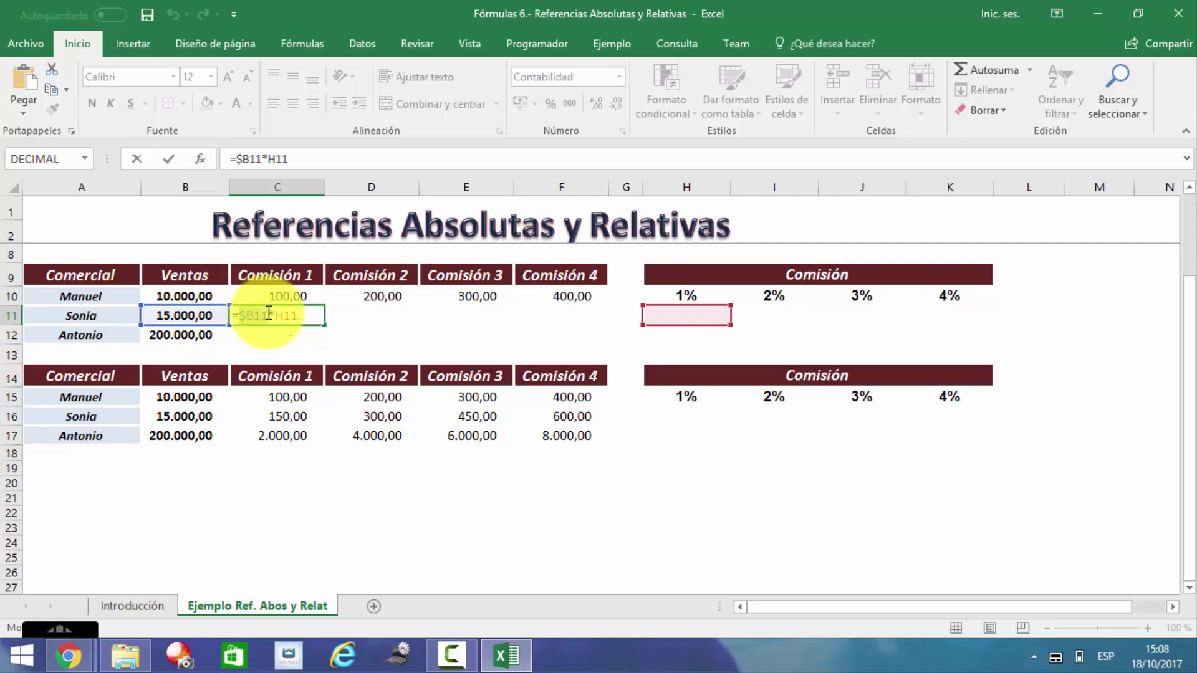
key("ctrl+Return")
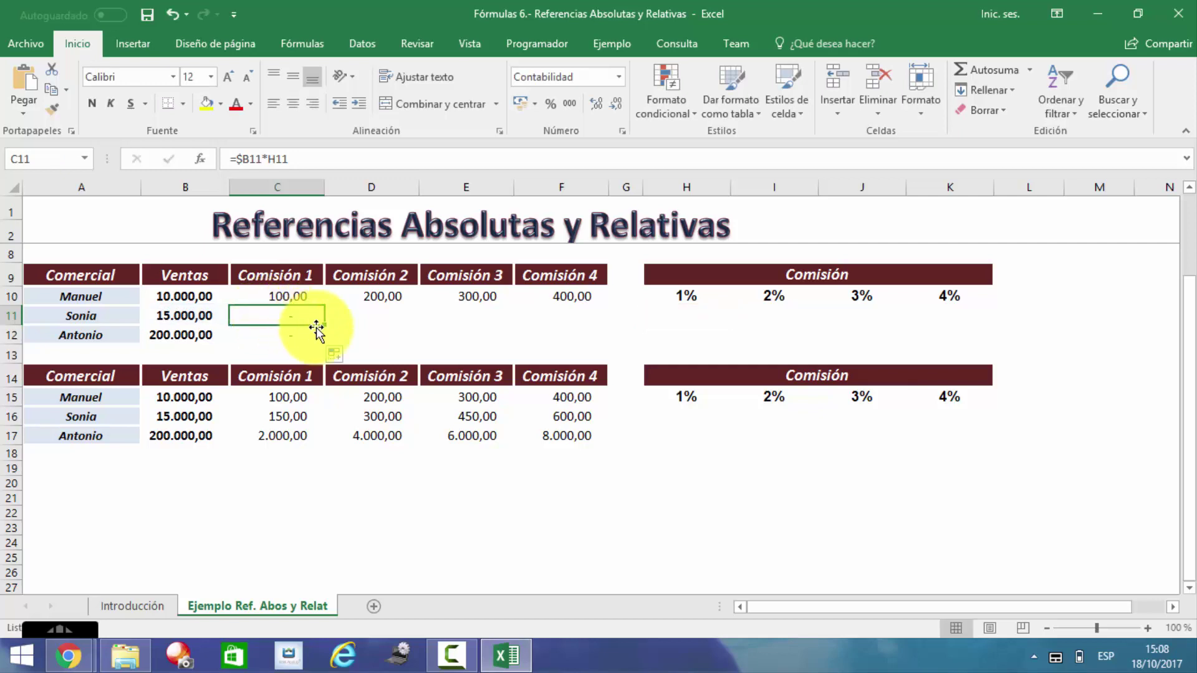
Step: Refill C12 with the formula from C11 and inspect which cells C12 refers to
left_click_drag(326, 326, 325, 341)
left_click(285, 333)
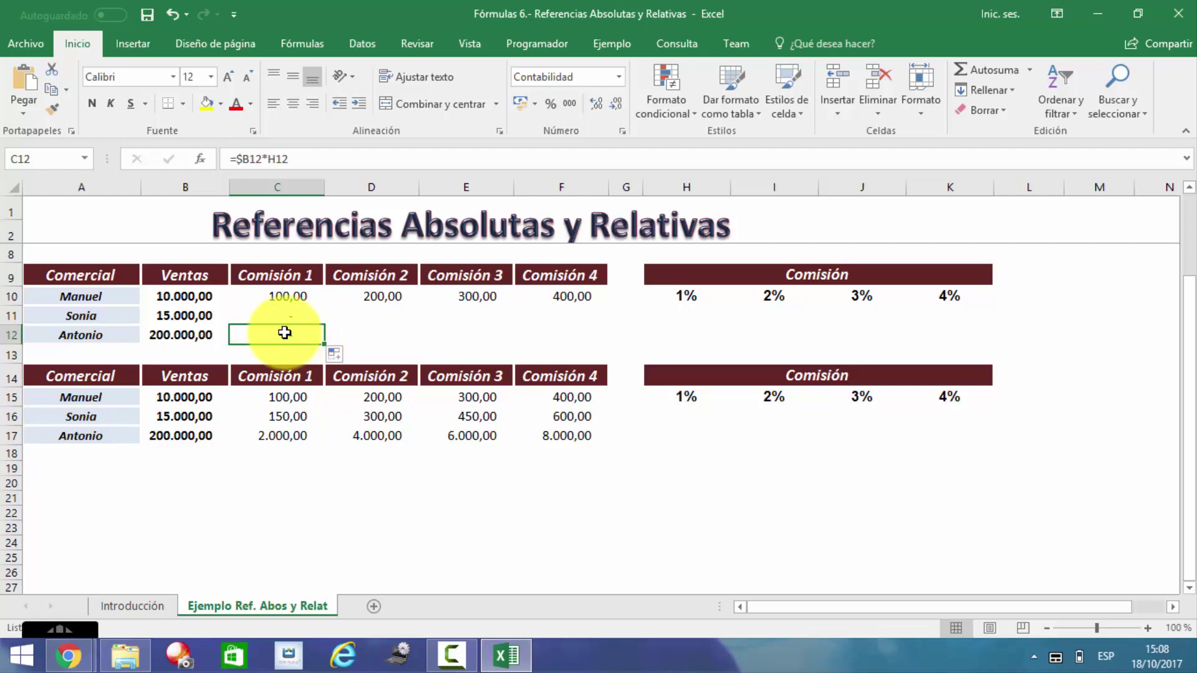
double_click(285, 333)
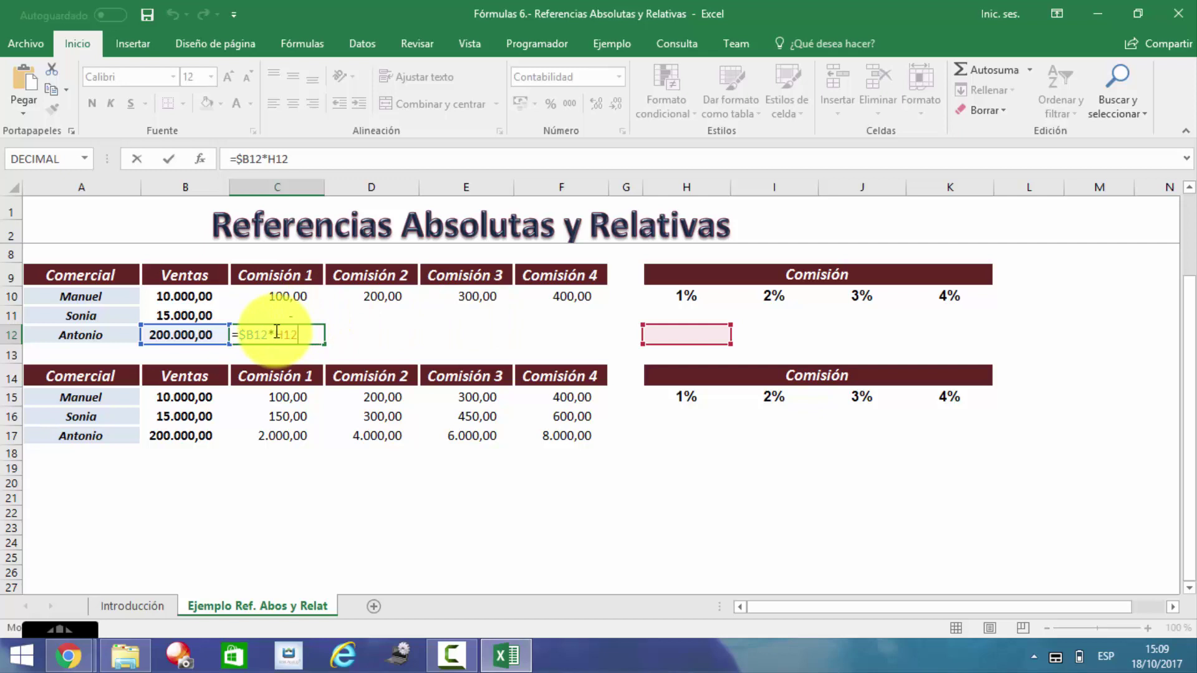
key("ctrl+Return")
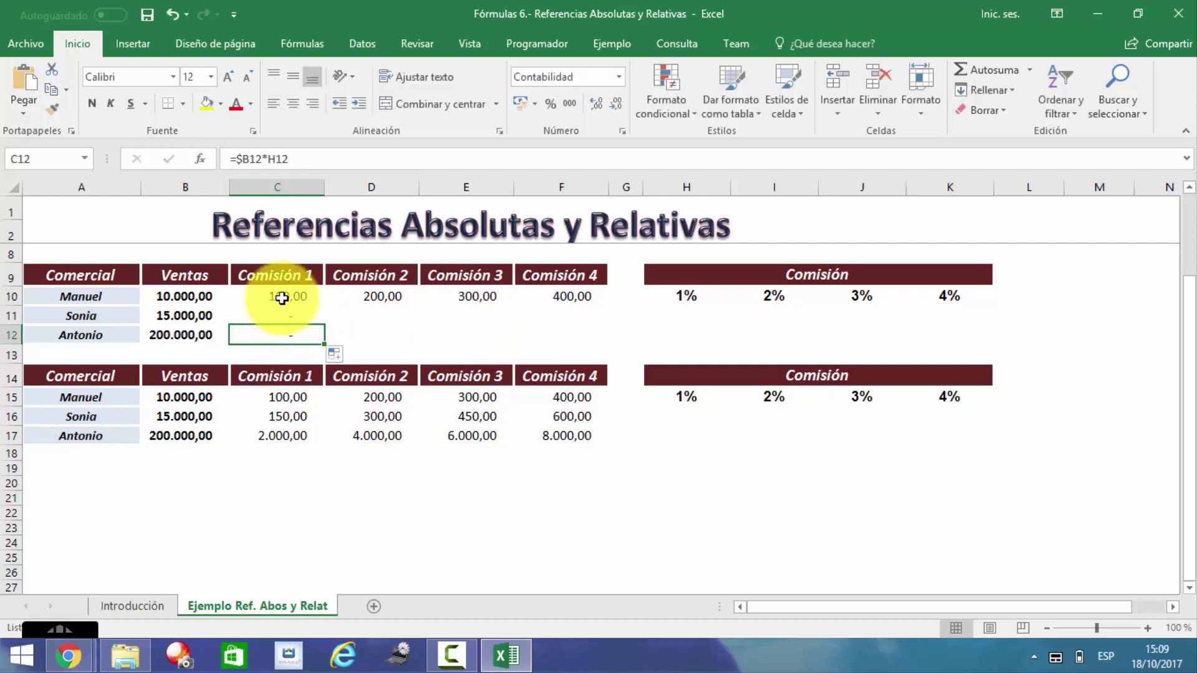
Step: Fix the row of the commission rate reference in C10 so the formula reads =$B10*H$10
left_click(280, 295)
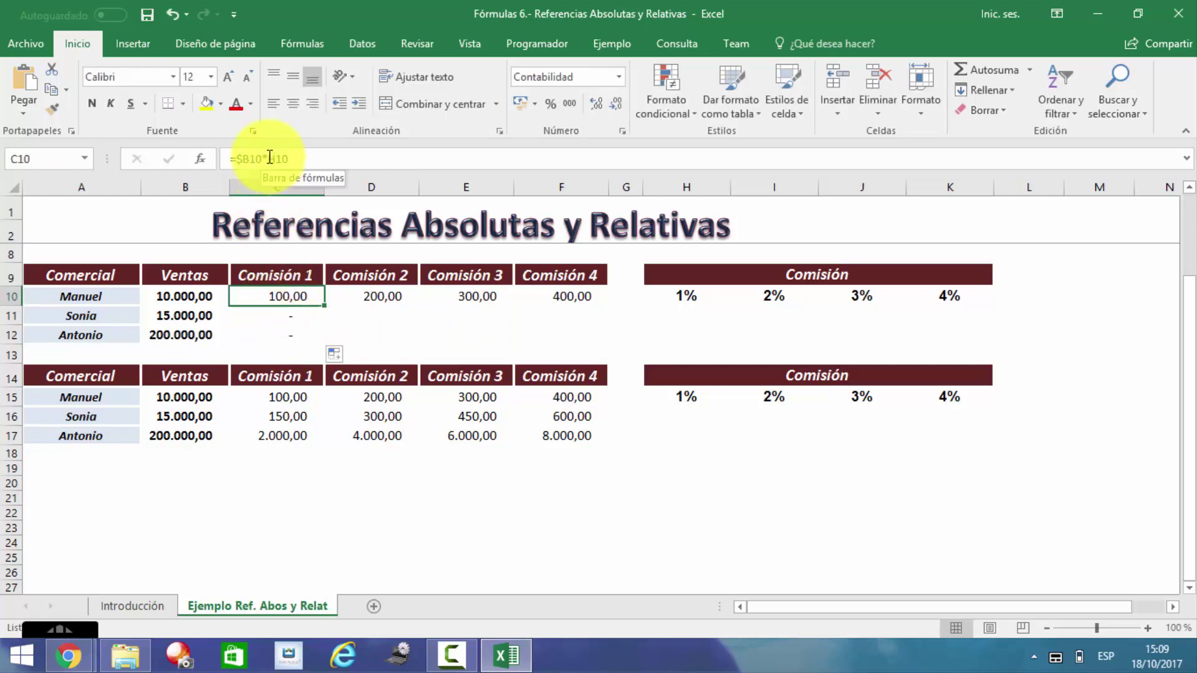
left_click_drag(269, 158, 290, 157)
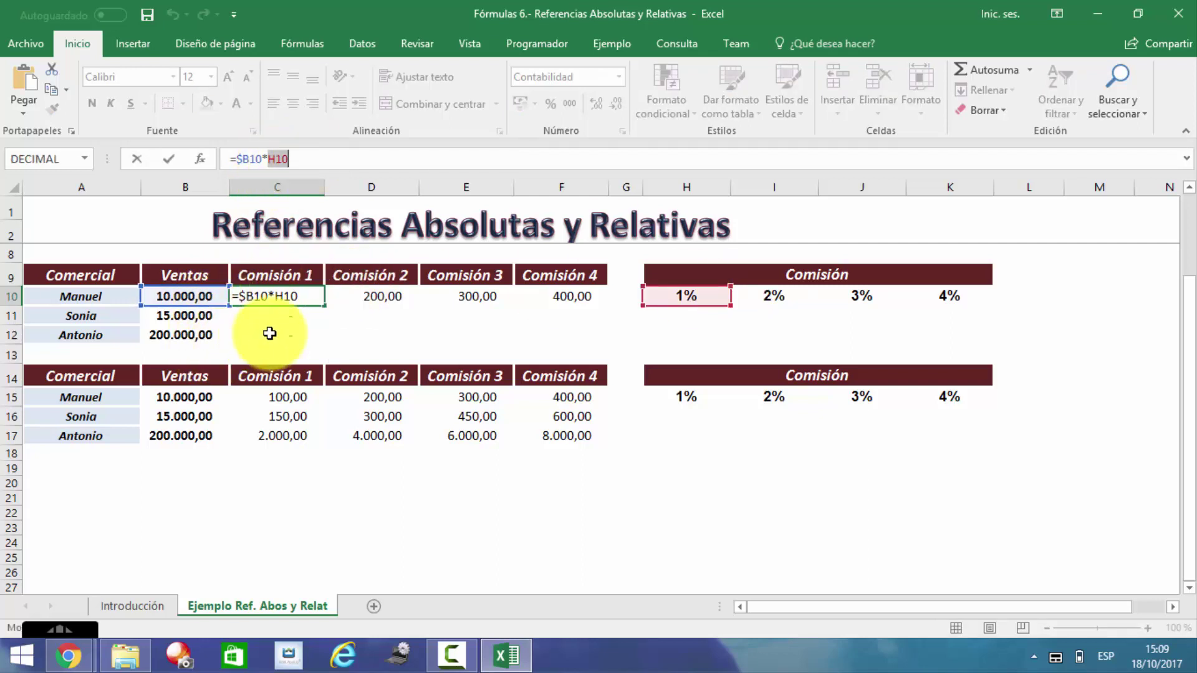
key("ctrl+Return")
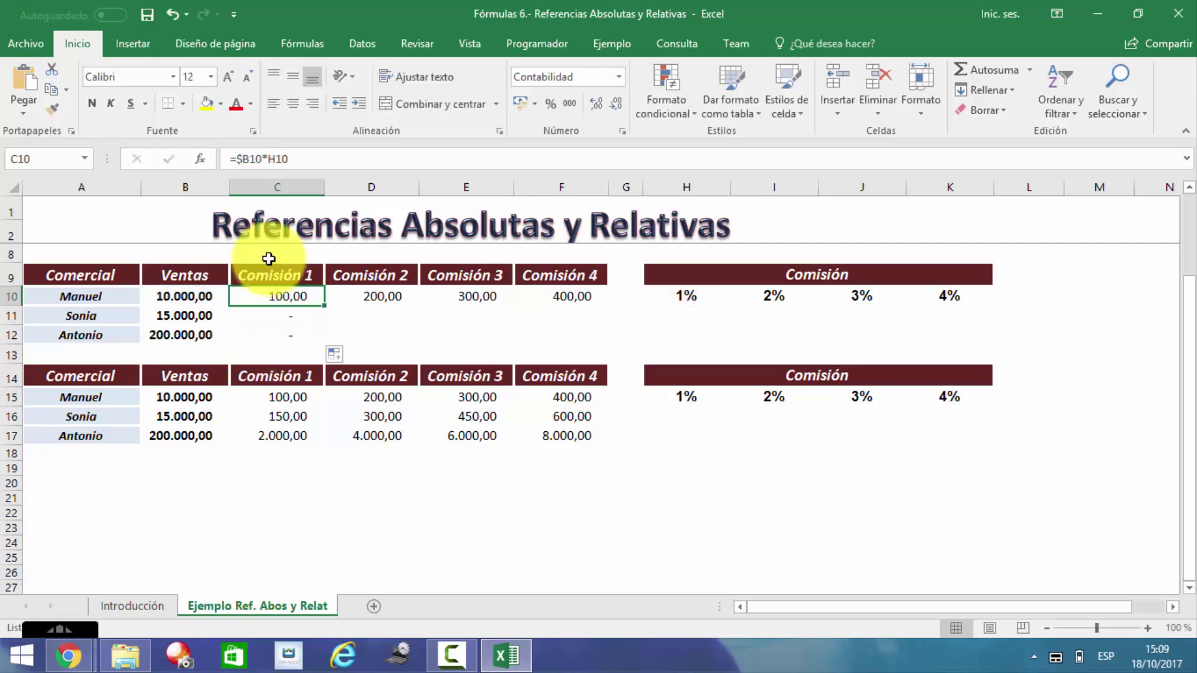
left_click(278, 158)
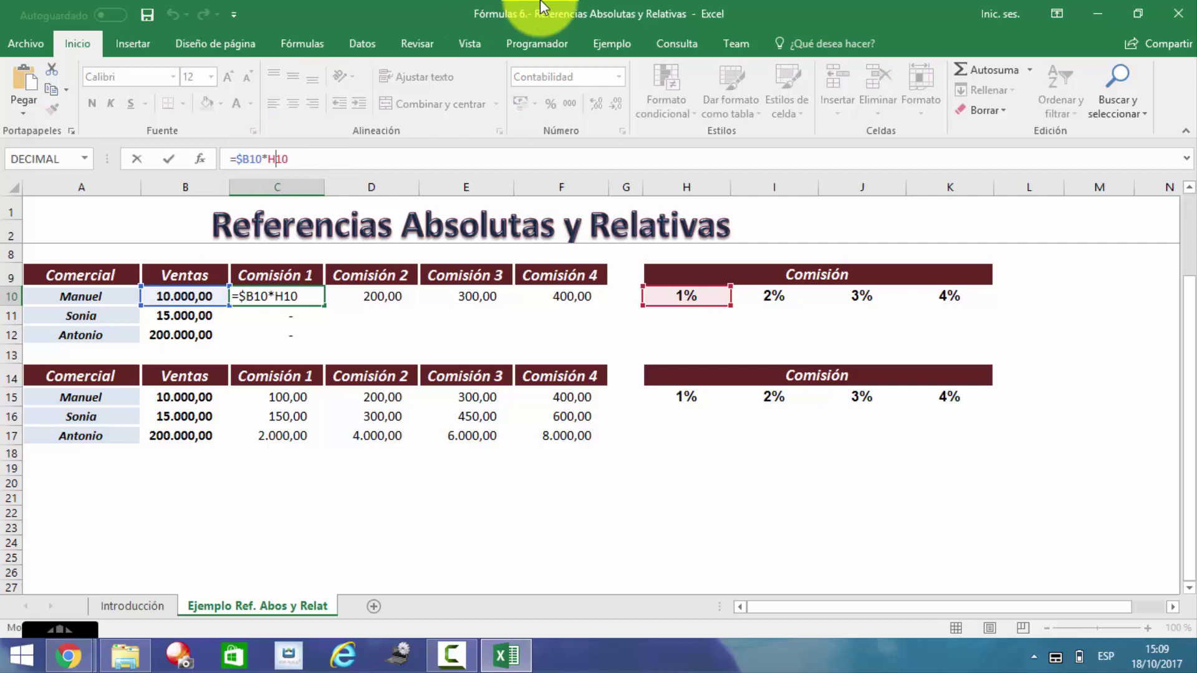
type("$")
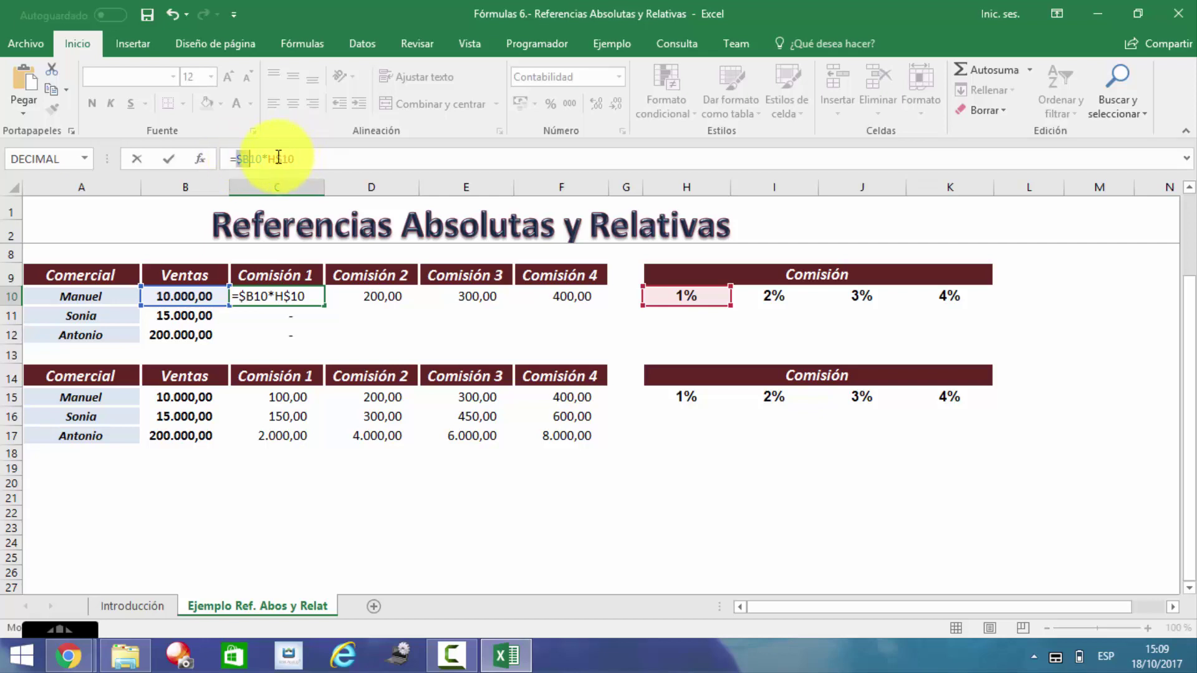
left_click_drag(277, 157, 298, 157)
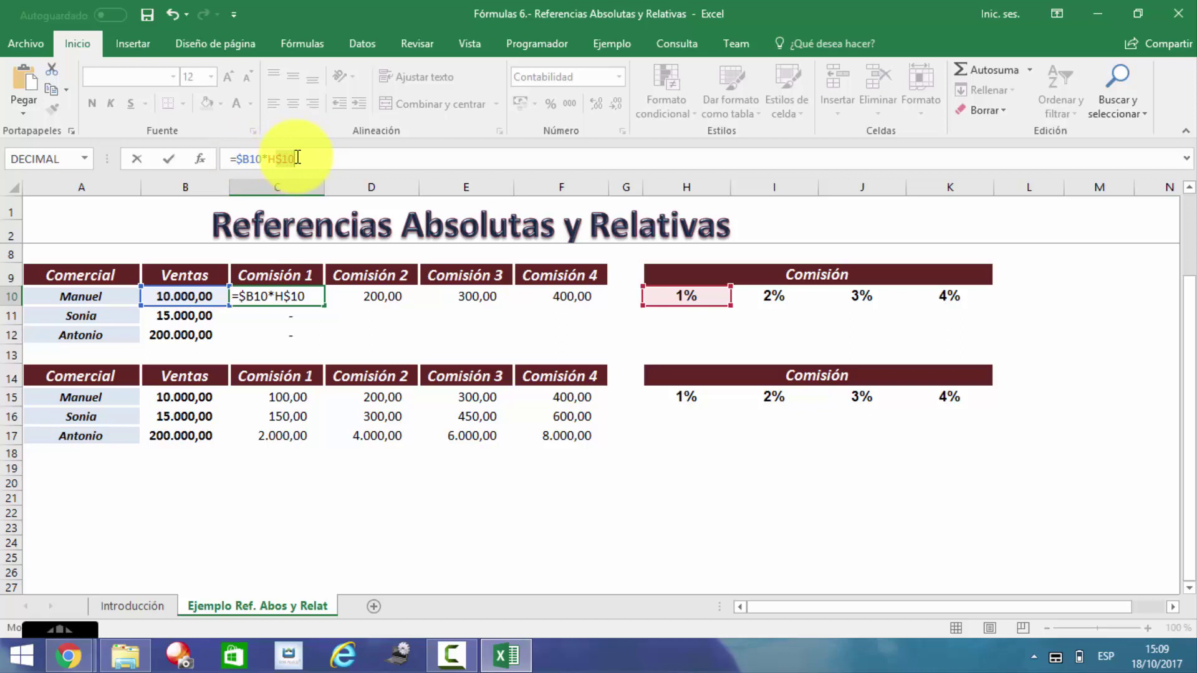
key("Return")
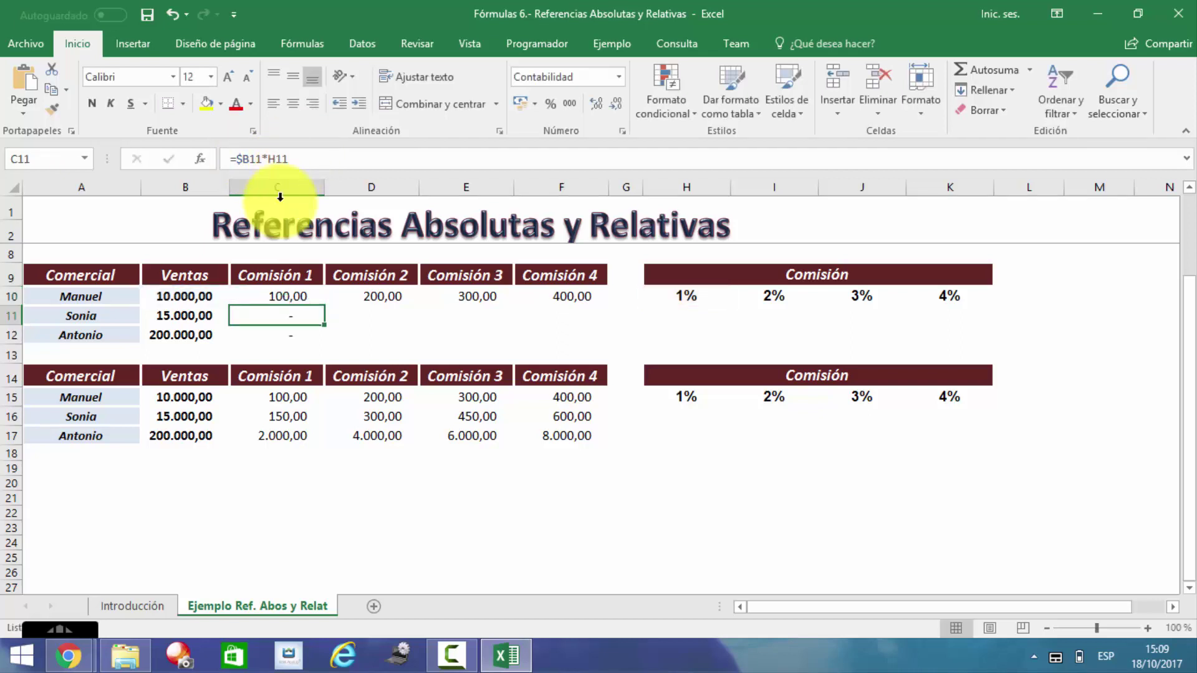
Step: Copy the mixed-reference formula in C10 across to D10:F10 and inspect which cells F10 refers to
left_click(283, 297)
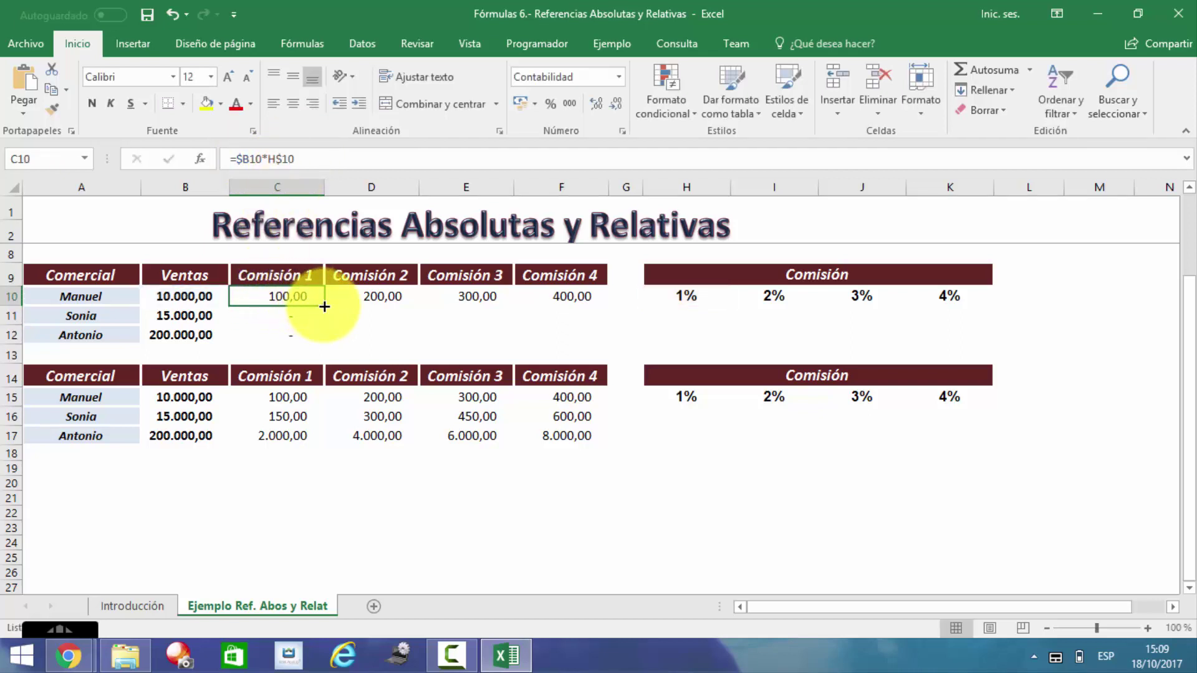
left_click_drag(324, 306, 600, 306)
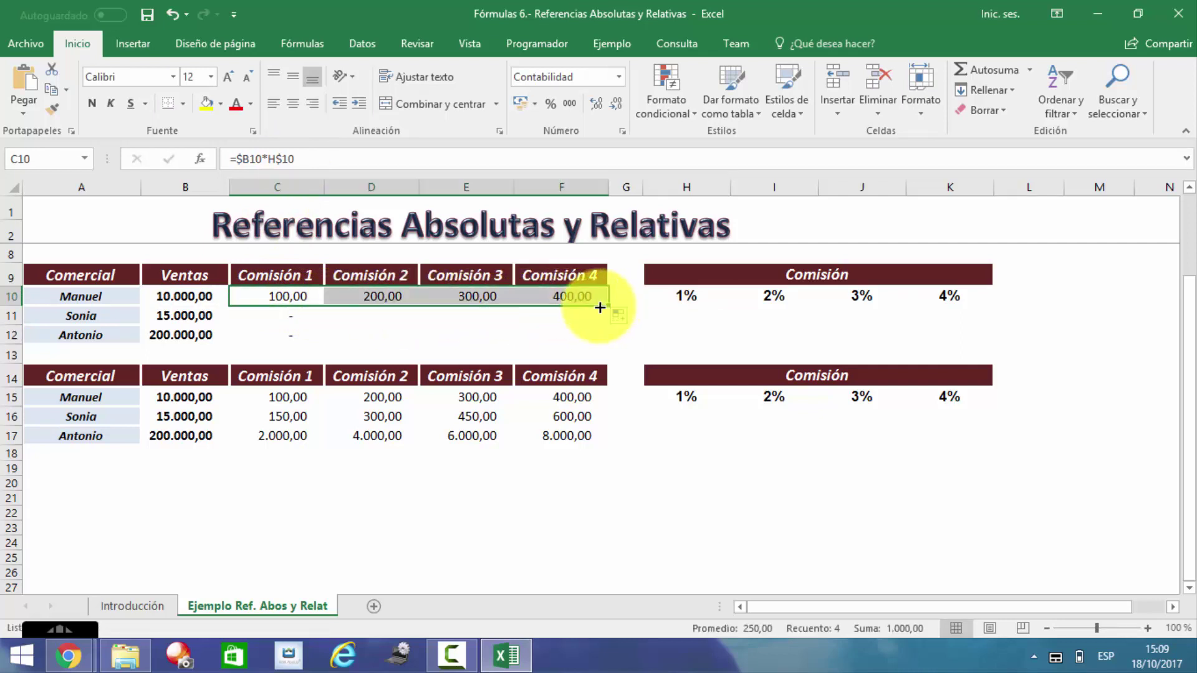
left_click(398, 334)
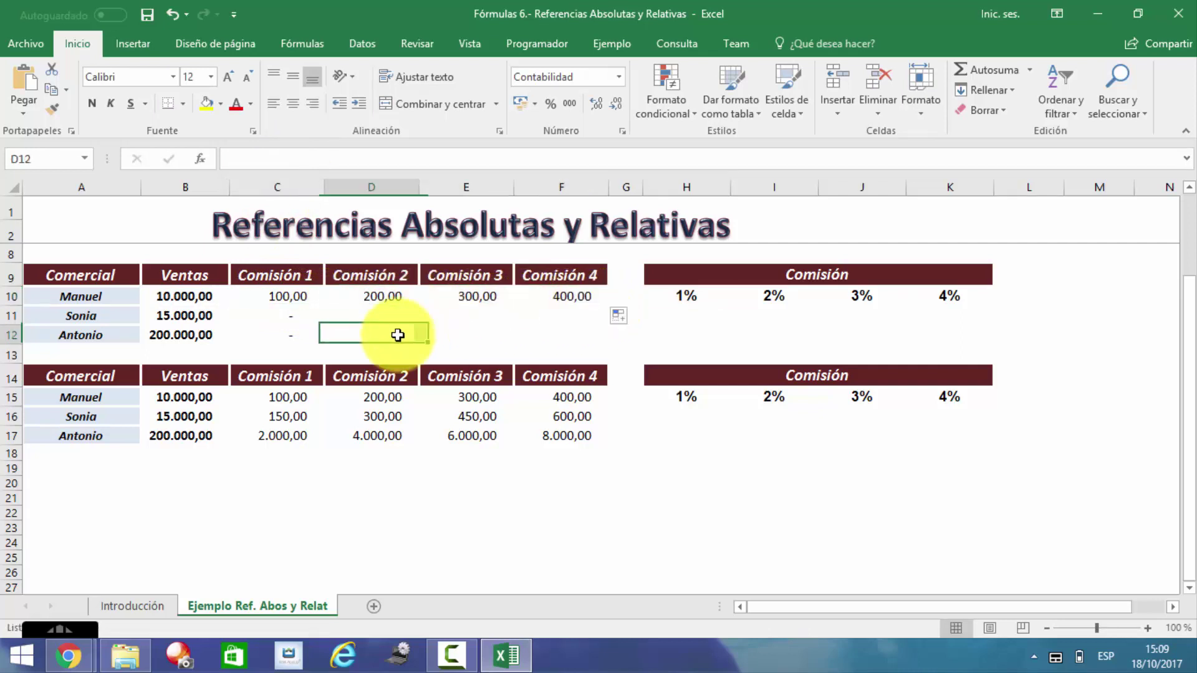
left_click(565, 295)
double_click(565, 295)
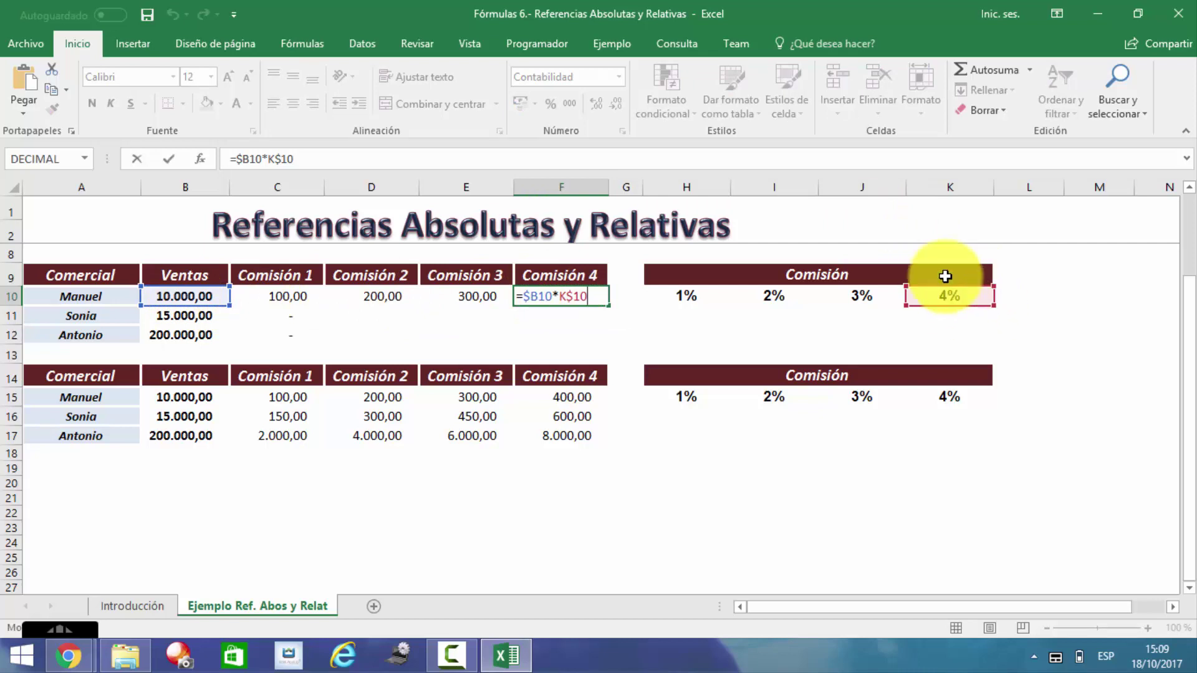
key("Escape")
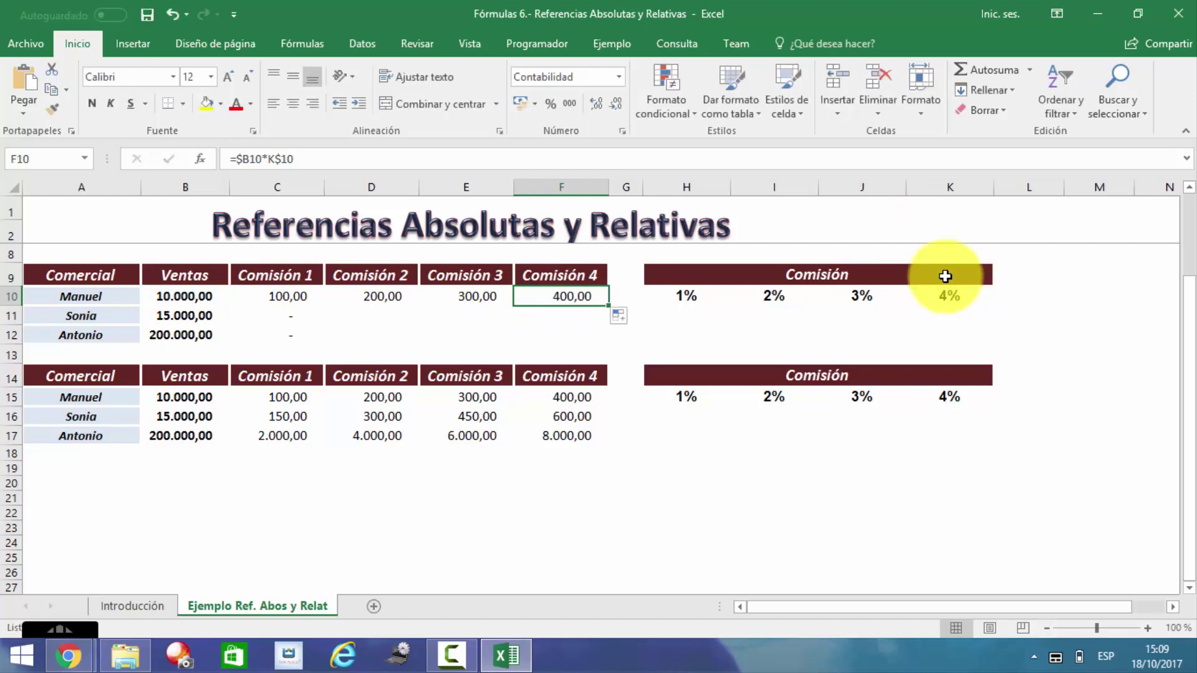
Step: Copy the mixed-reference formula in C10 down into C11:C12 and reselect C10
left_click(284, 298)
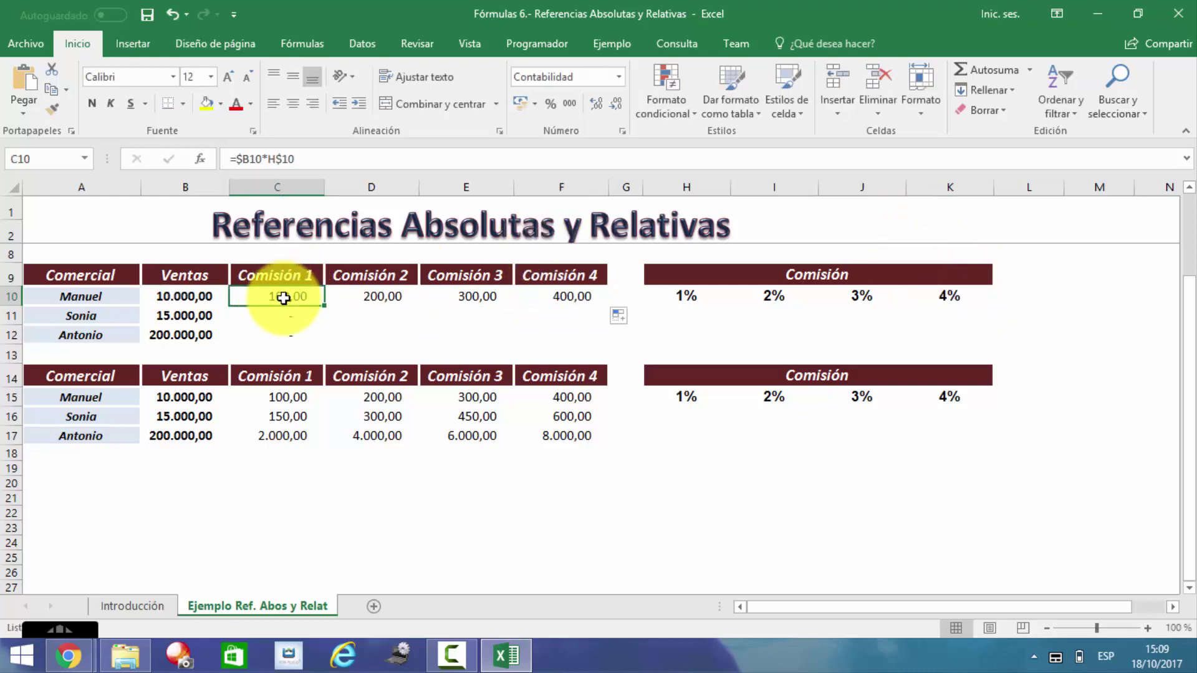
double_click(324, 305)
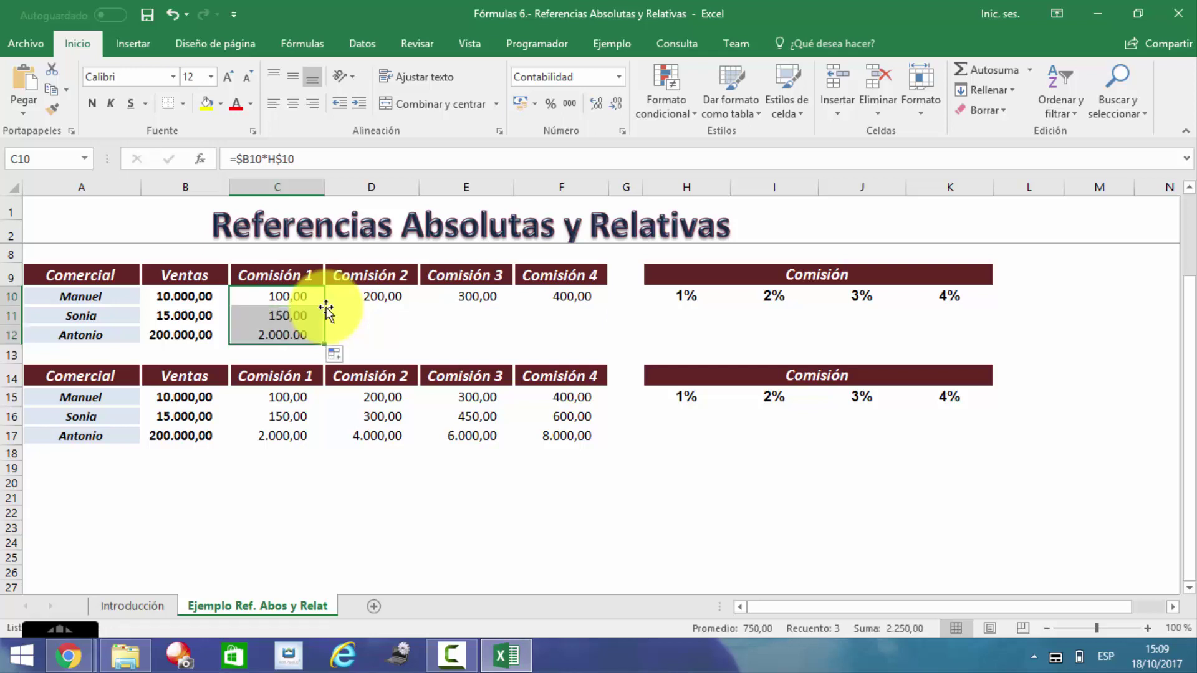
left_click(278, 298)
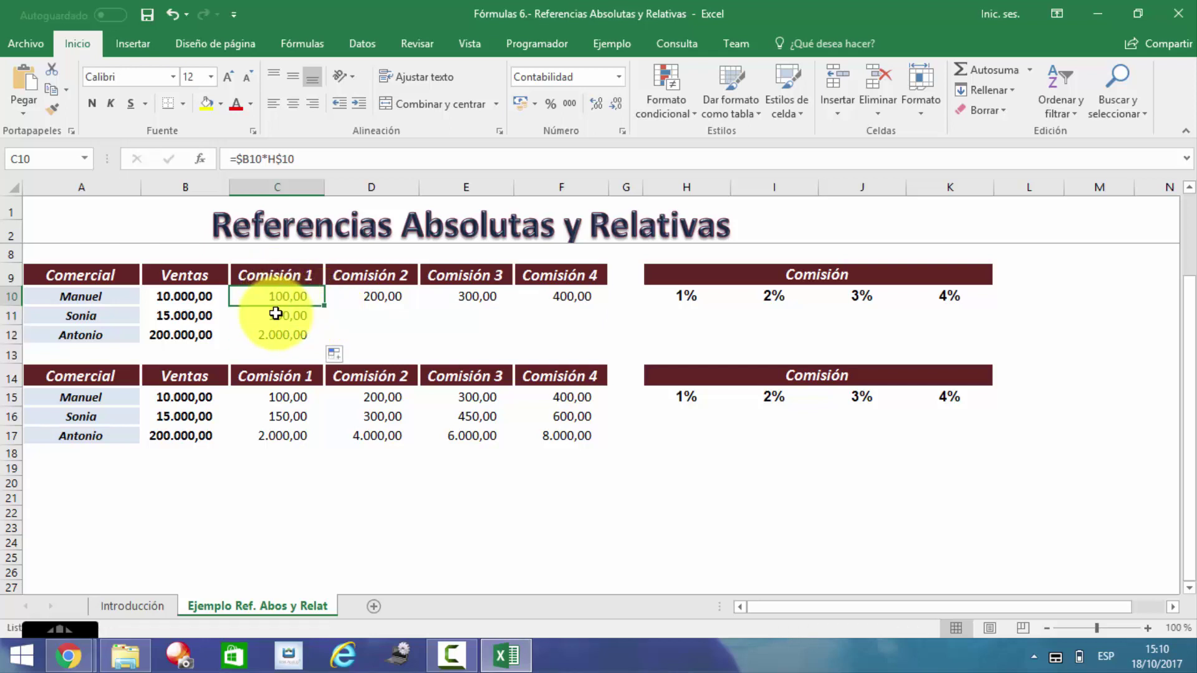
Step: Inspect which cells the formula in C11 refers to and return to C10
left_click(284, 315)
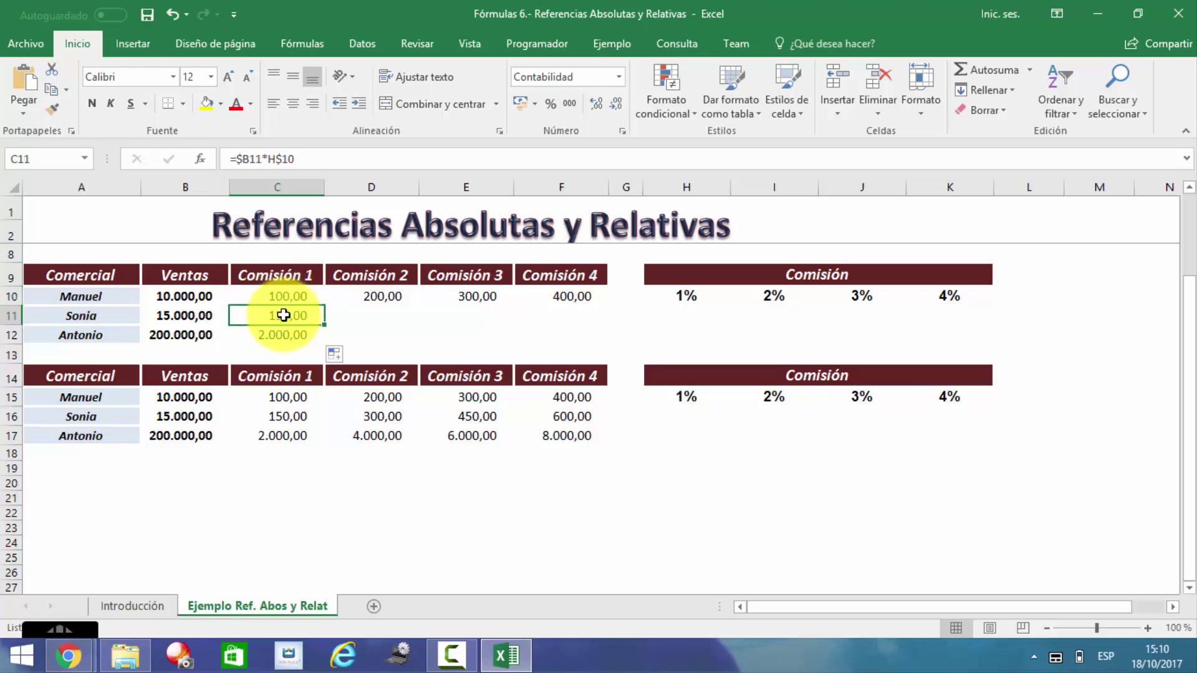
double_click(284, 314)
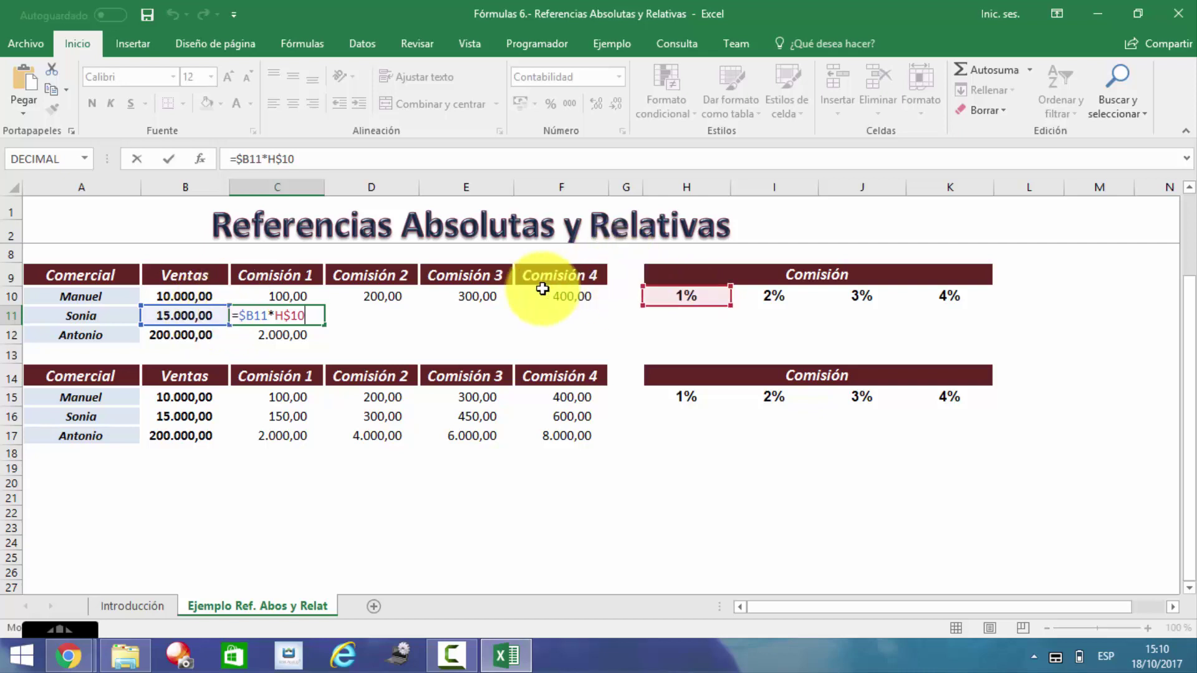
left_click(292, 297)
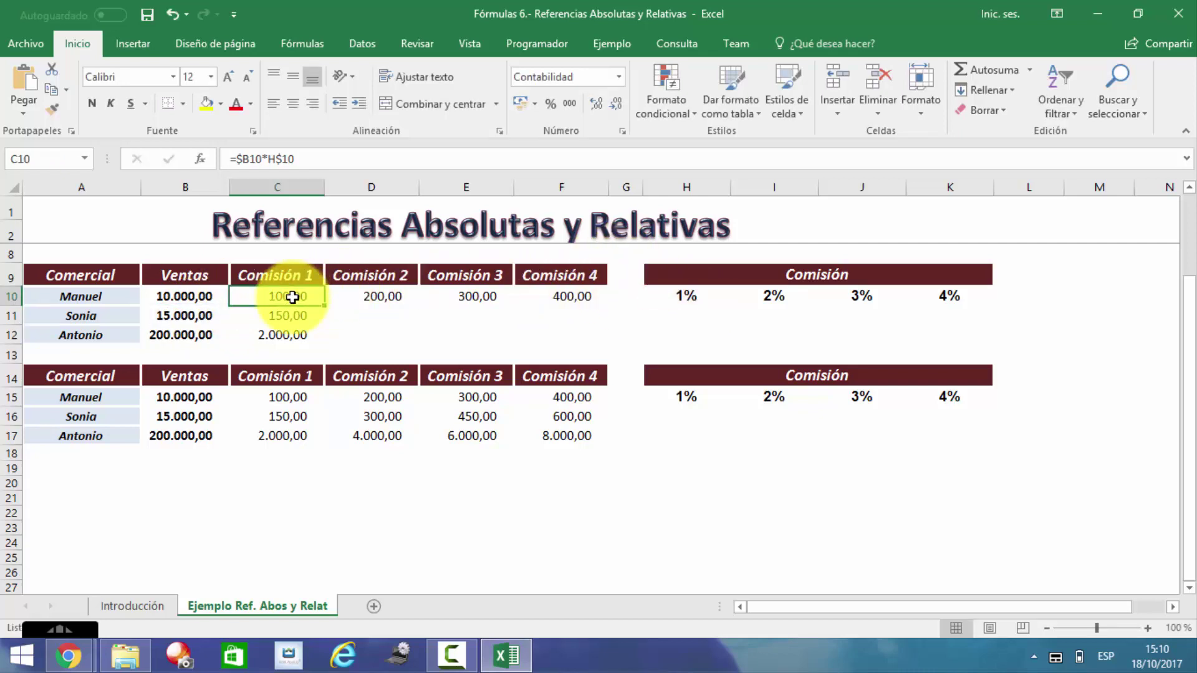
Step: Copy the mixed-reference formula in C10 into the whole commission block C10:F12 and clear the copy selection
key("ctrl+c")
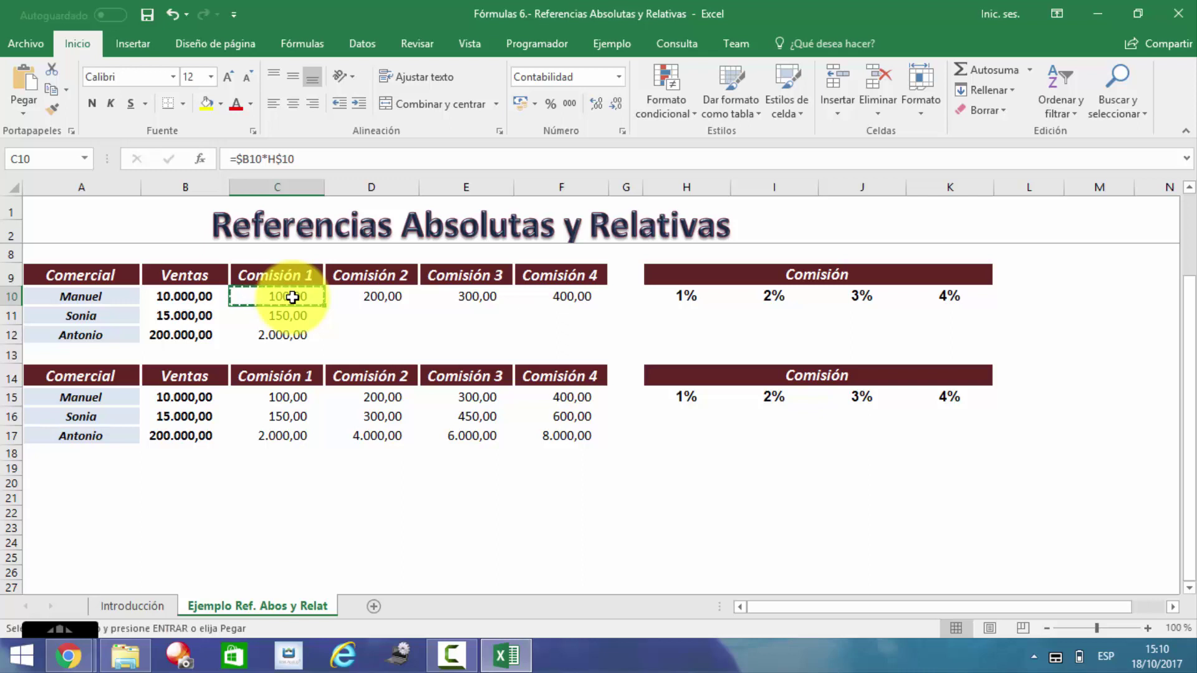
key("shift+Down")
key("shift+Down")
key("shift+Right")
key("shift+Right")
key("shift+Right")
key("ctrl+v")
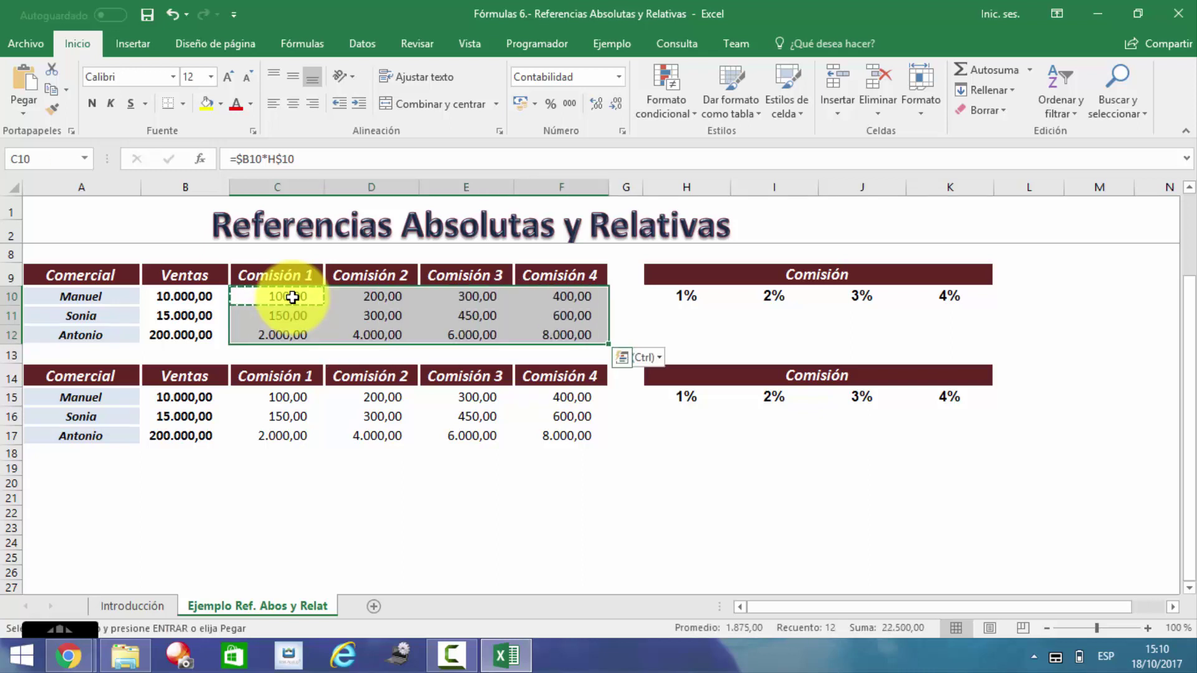
key("Down")
key("Up")
key("Down")
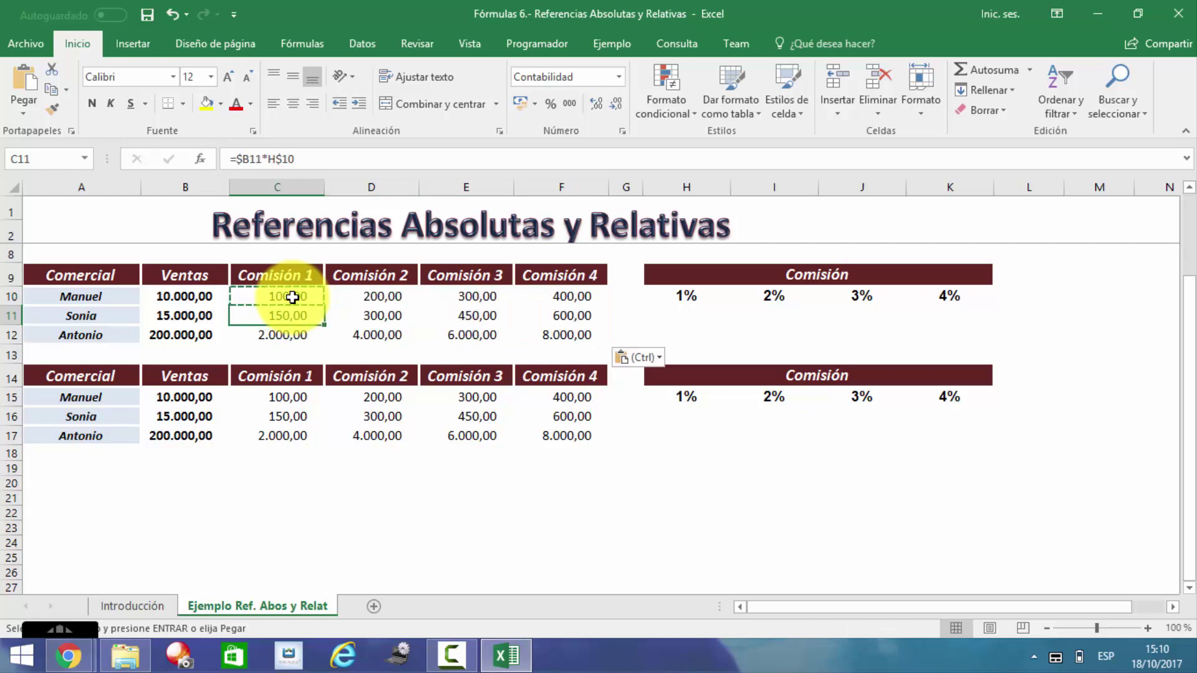
key("Escape")
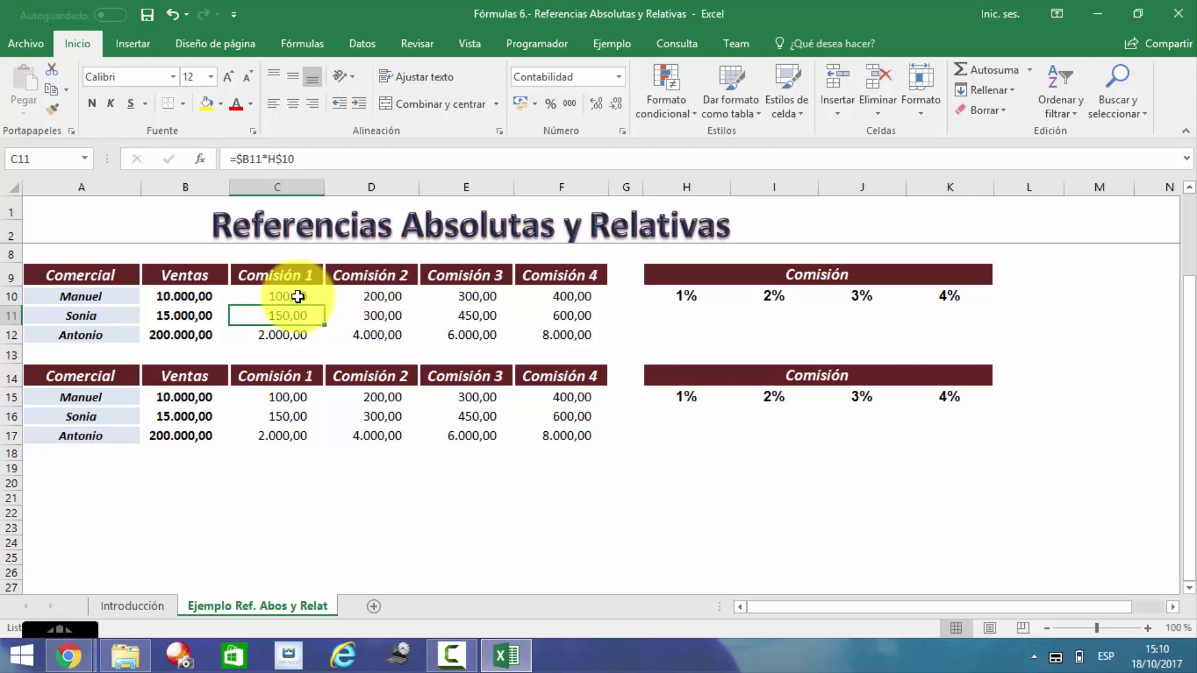
Step: Repeat the copy of C10's formula over the full range C10:F12 in a single paste
left_click(296, 296)
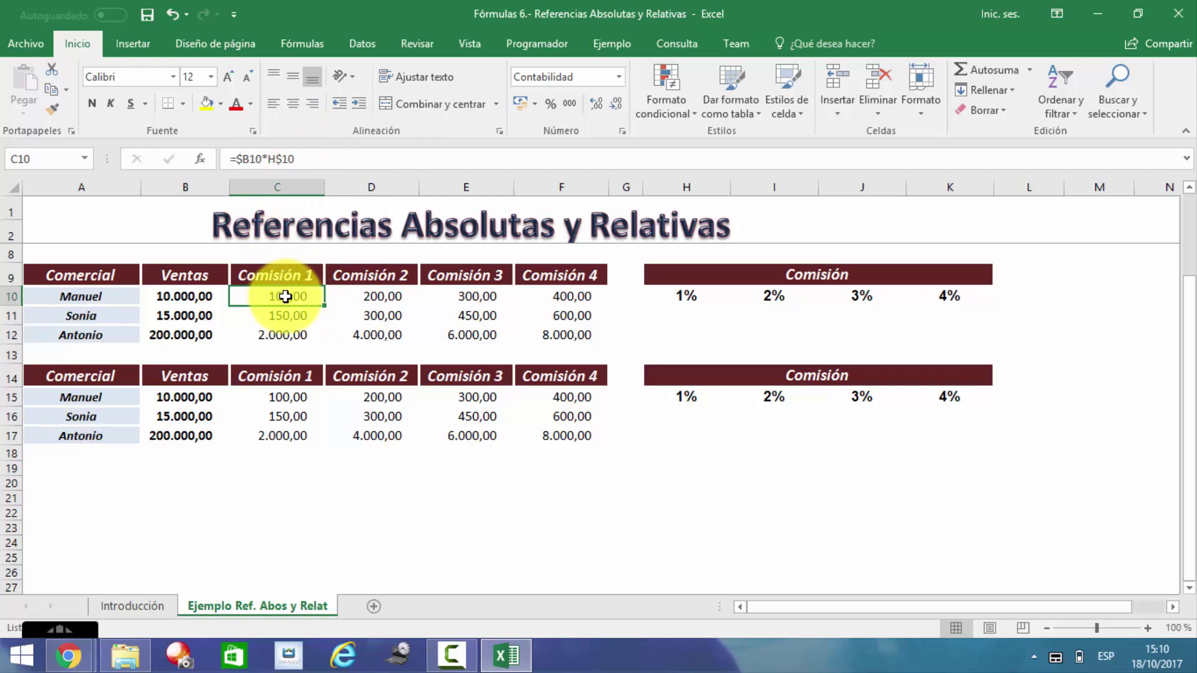
key("ctrl+c")
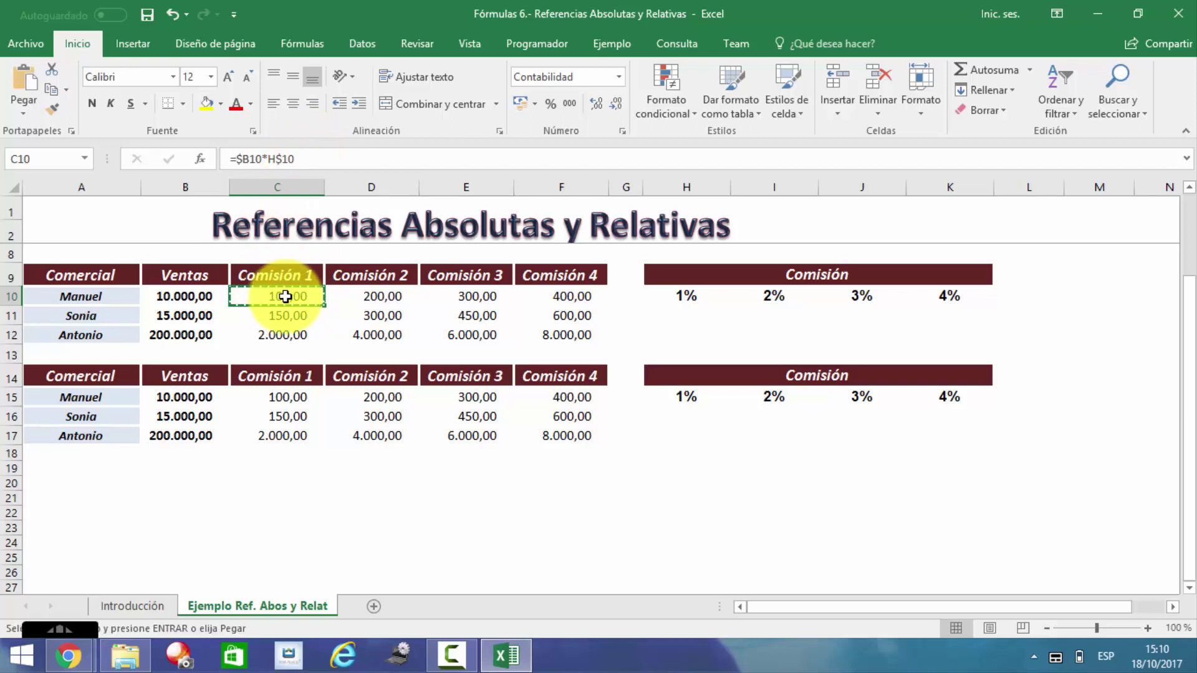
key("shift+Down")
key("shift+Down")
key("shift+Right")
key("shift+Right")
key("shift+Right")
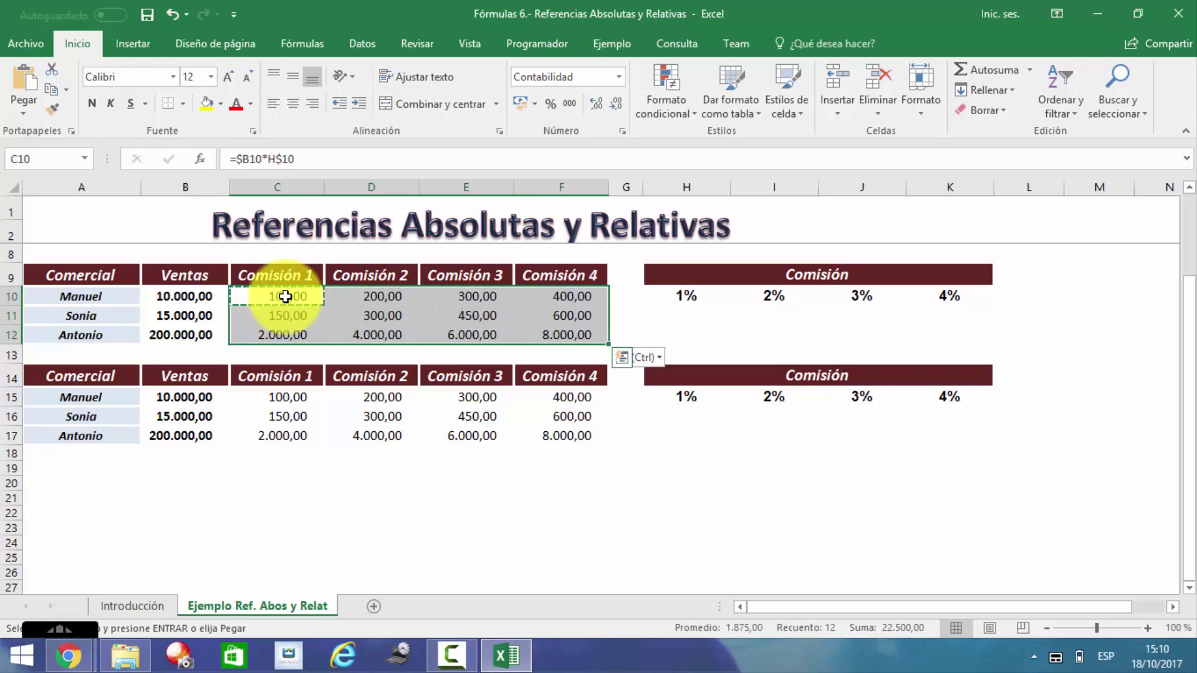
Step: Inspect which sales and commission rate cells the formulas in F12 and E11 refer to
left_click(569, 334)
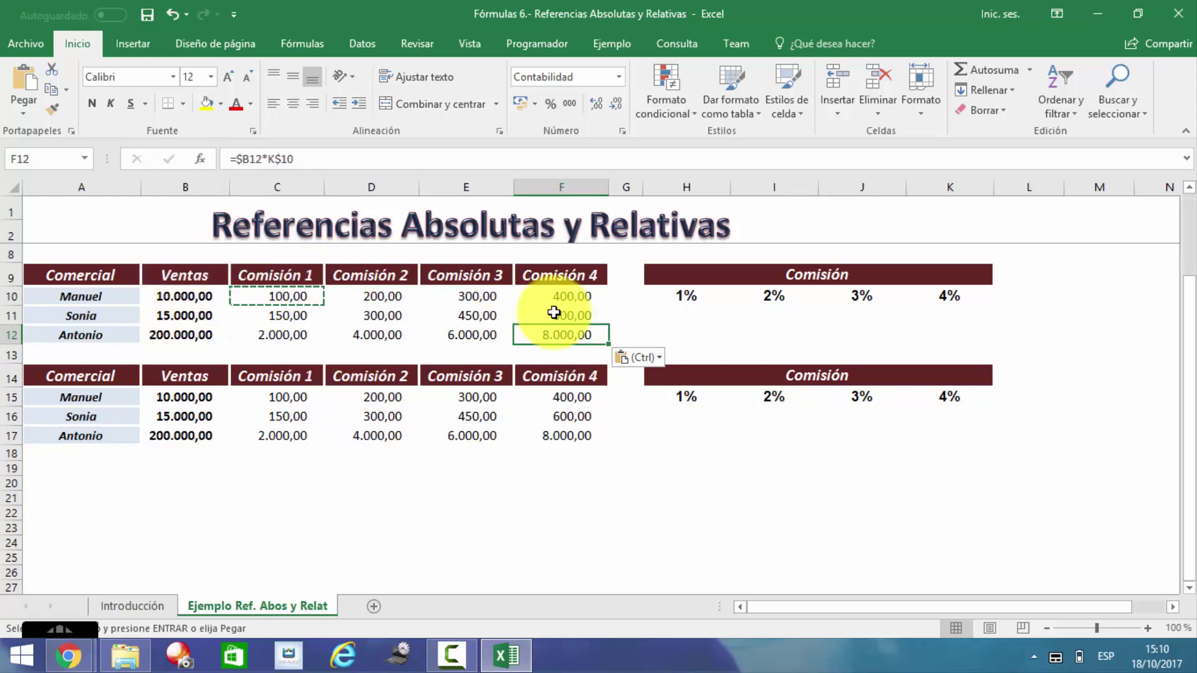
key("F2")
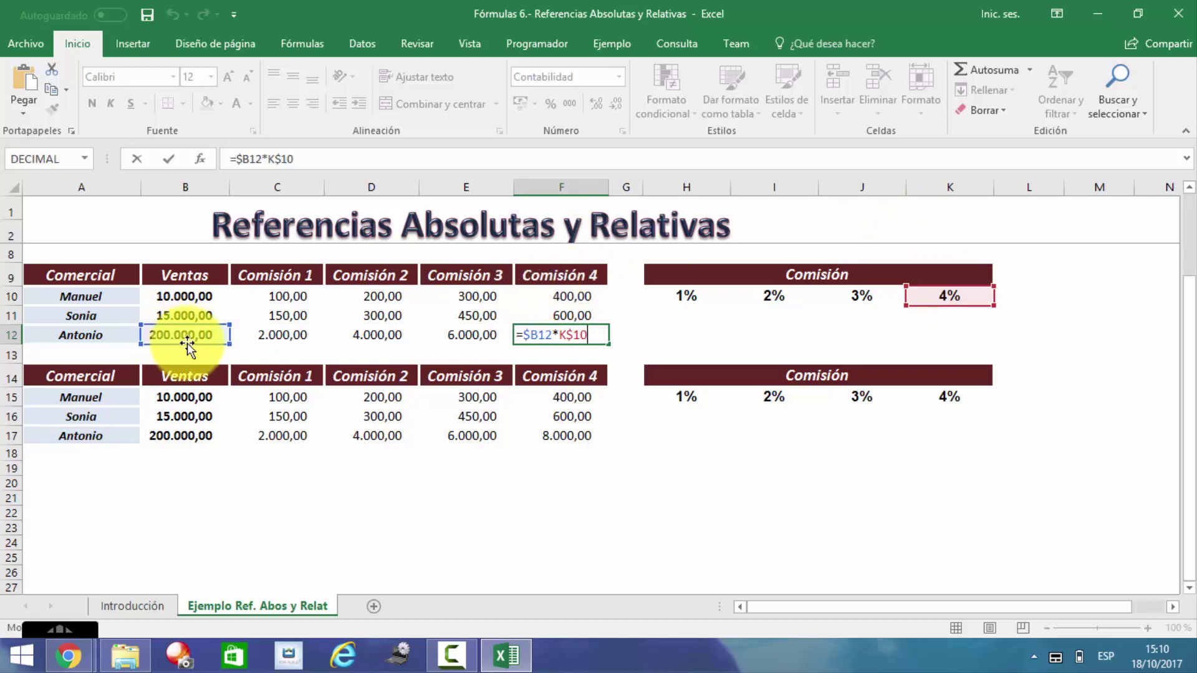
key("ctrl+Return")
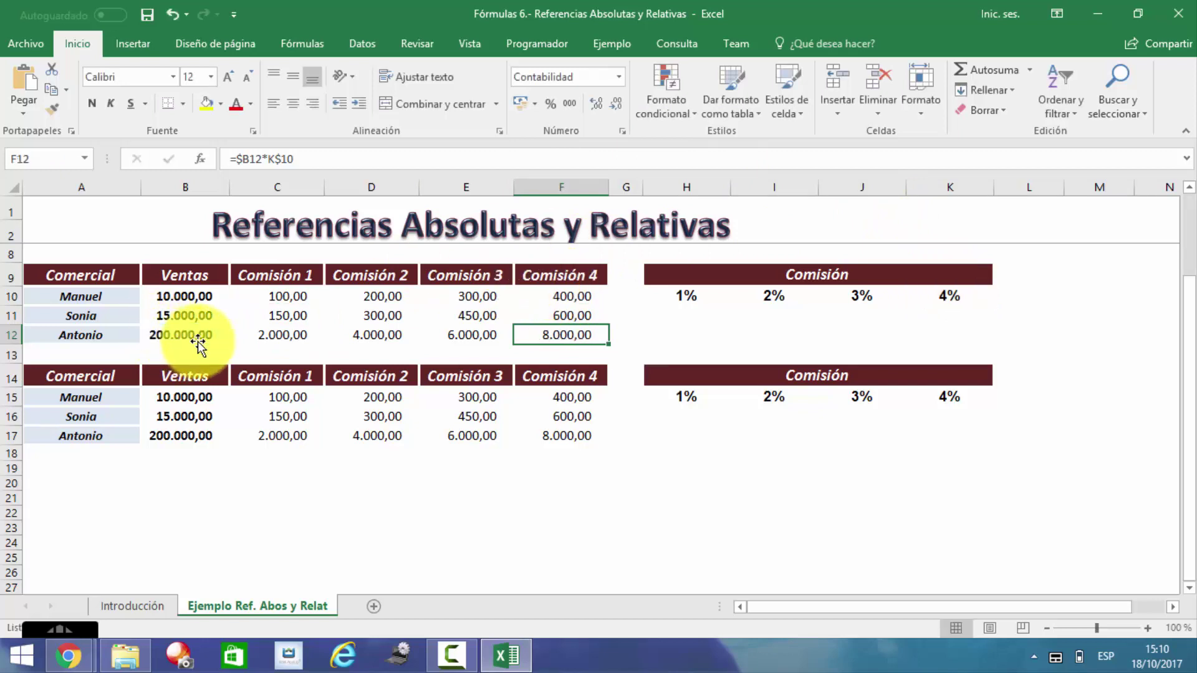
left_click(469, 316)
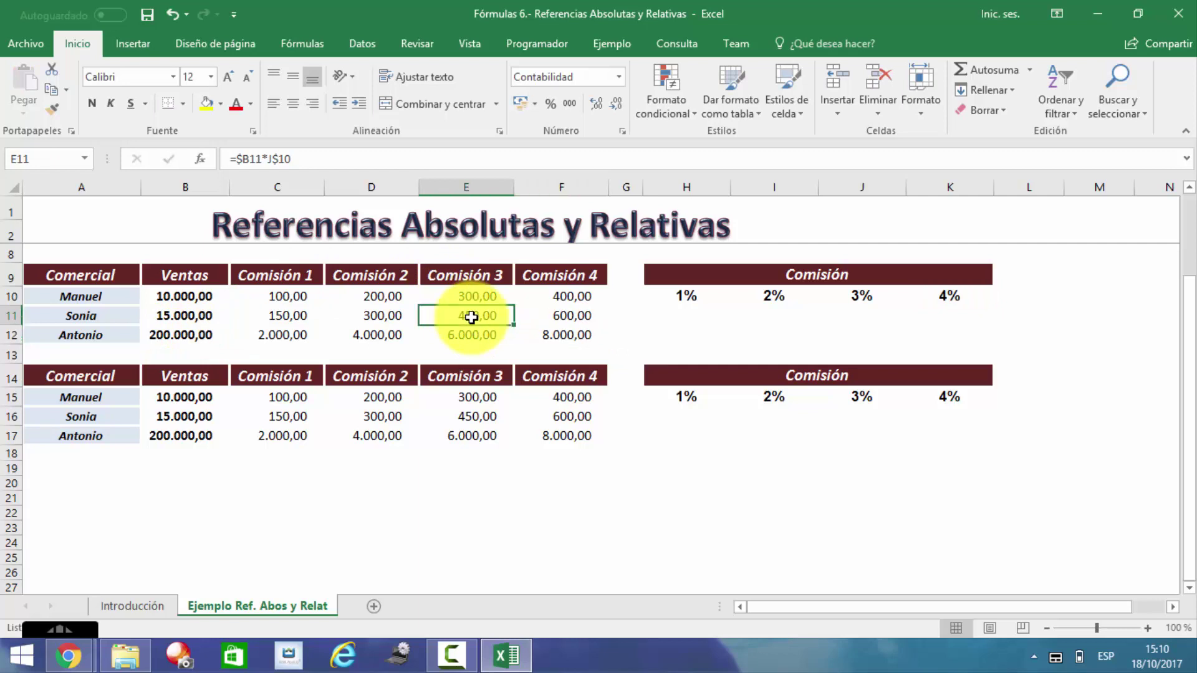
double_click(472, 317)
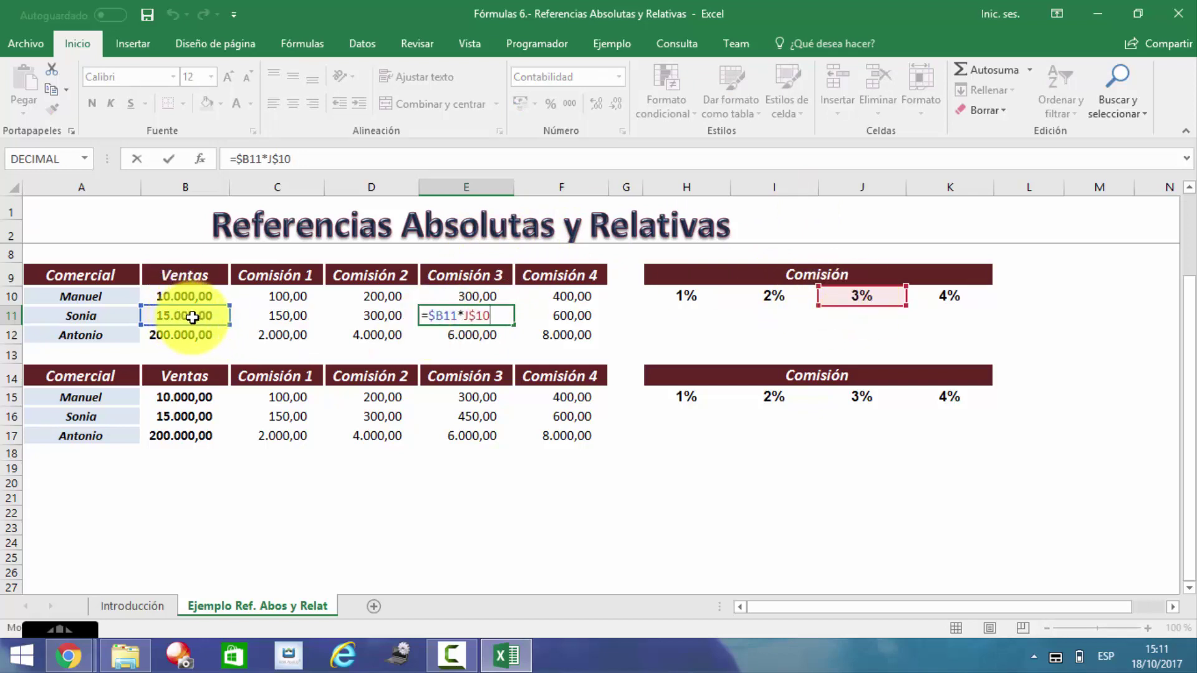
key("ctrl+Return")
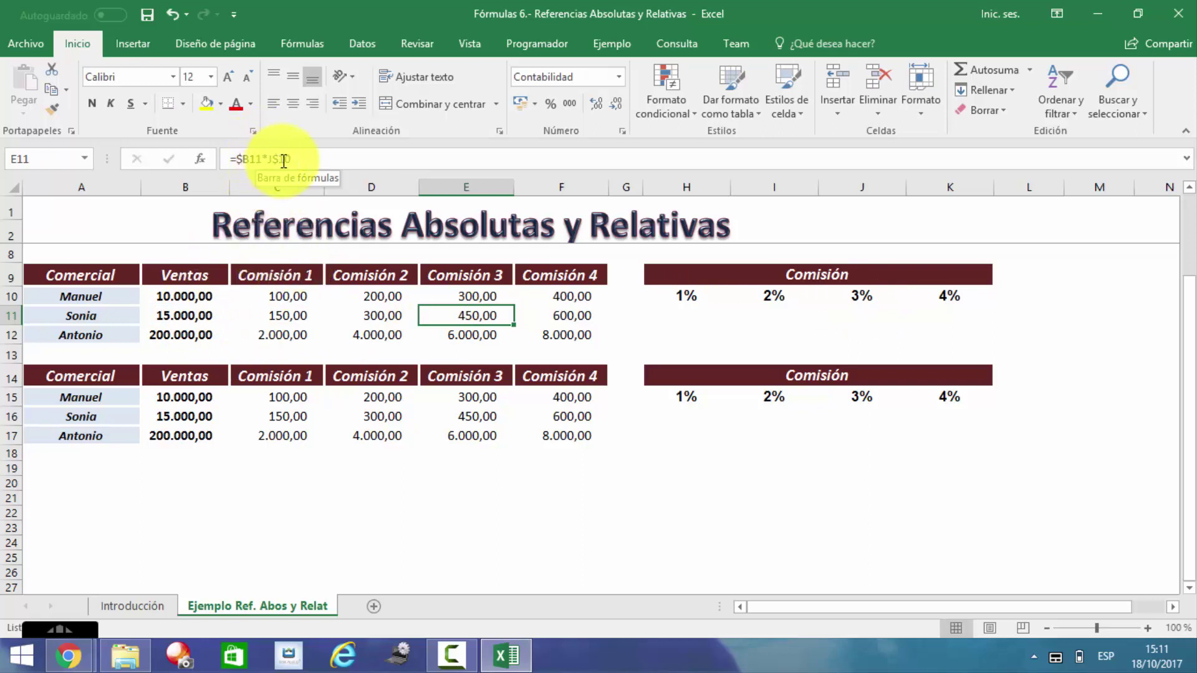
Step: Compare the copied formulas across the second table by checking C10, D11, E11, F11, F12 and E12
left_click(372, 330)
left_click(387, 315)
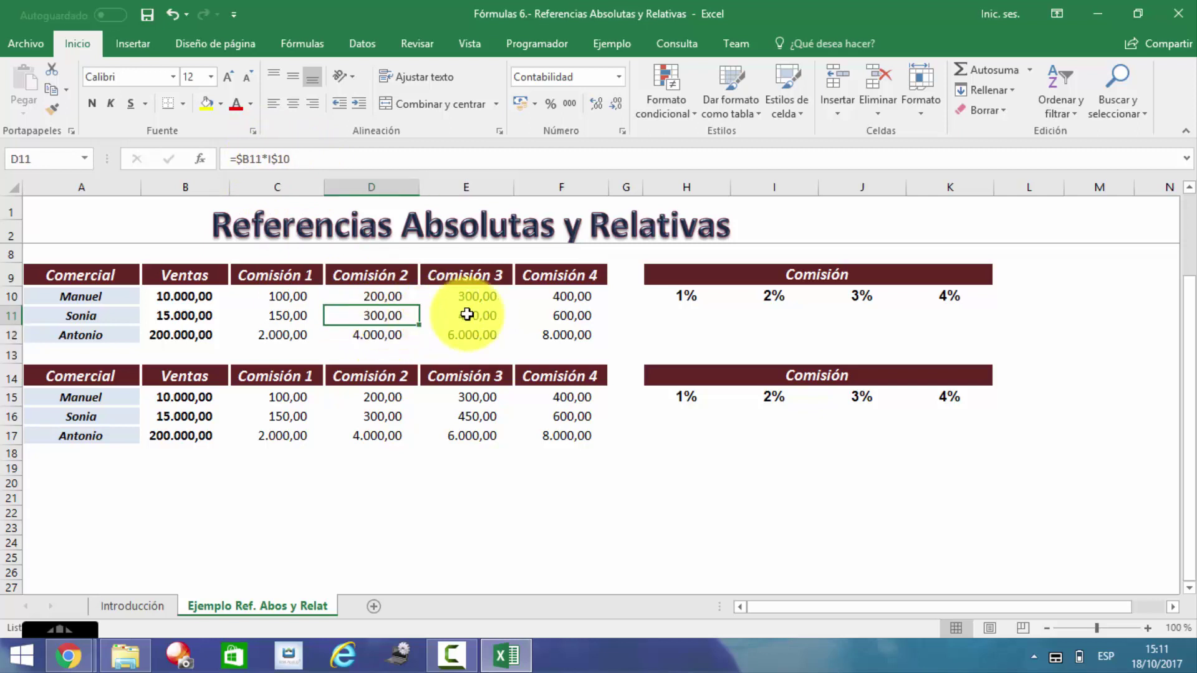
left_click(467, 314)
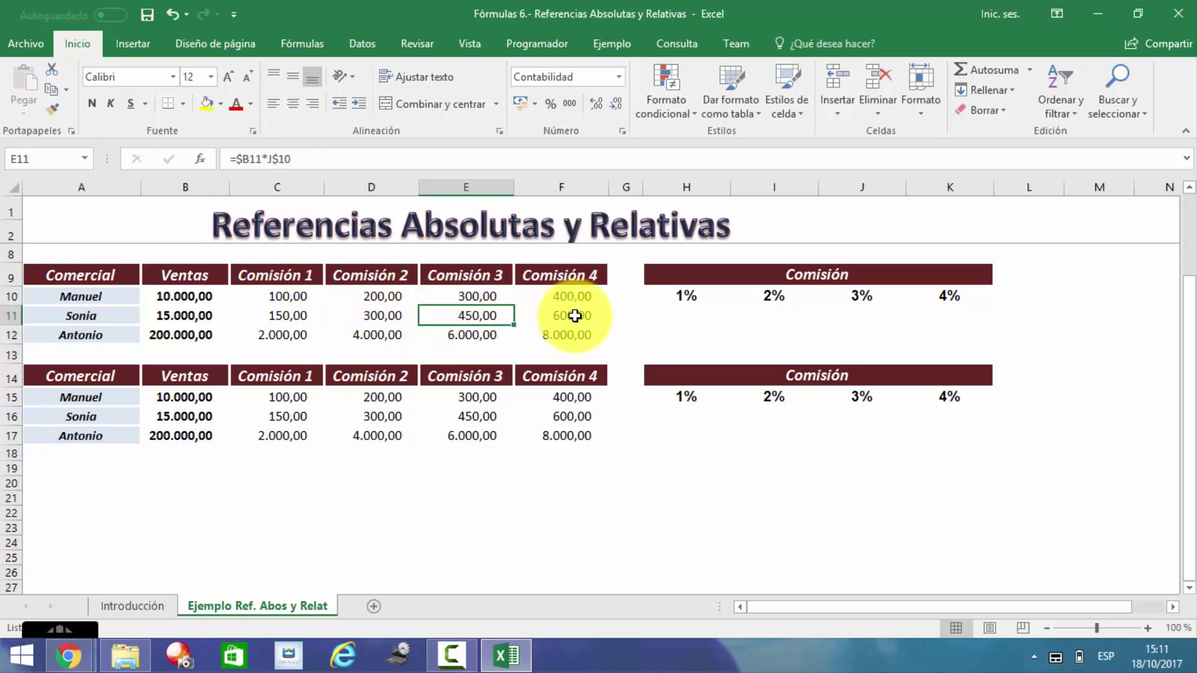
left_click(574, 315)
left_click(570, 335)
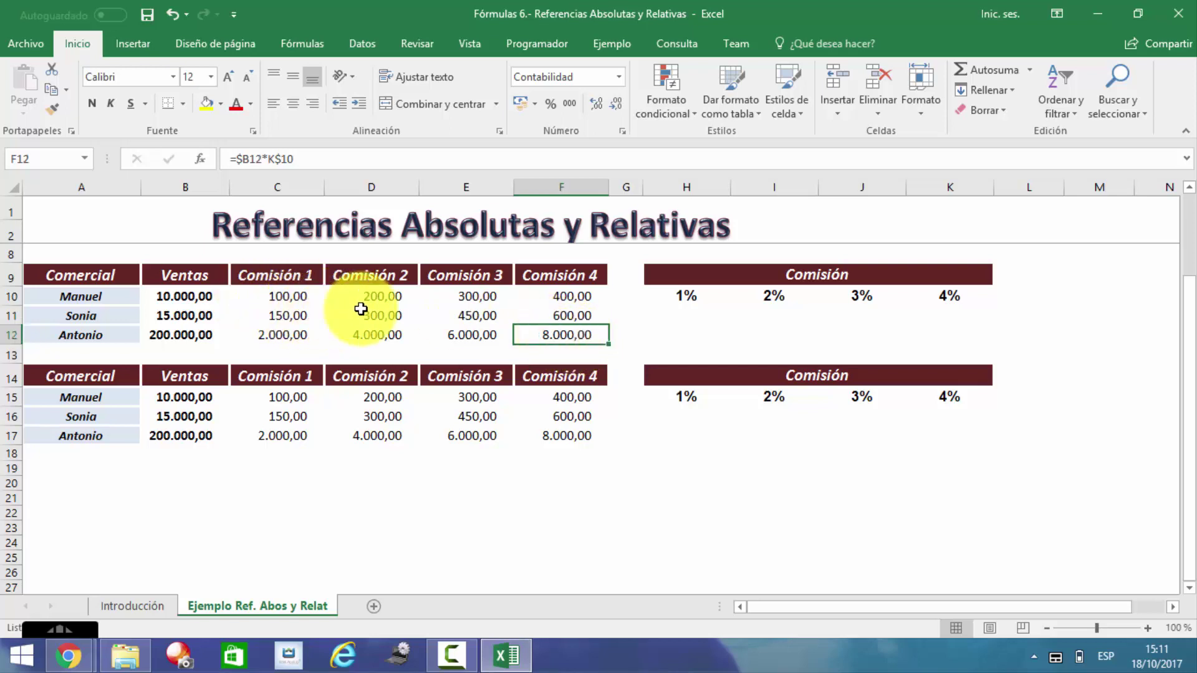
left_click(301, 292)
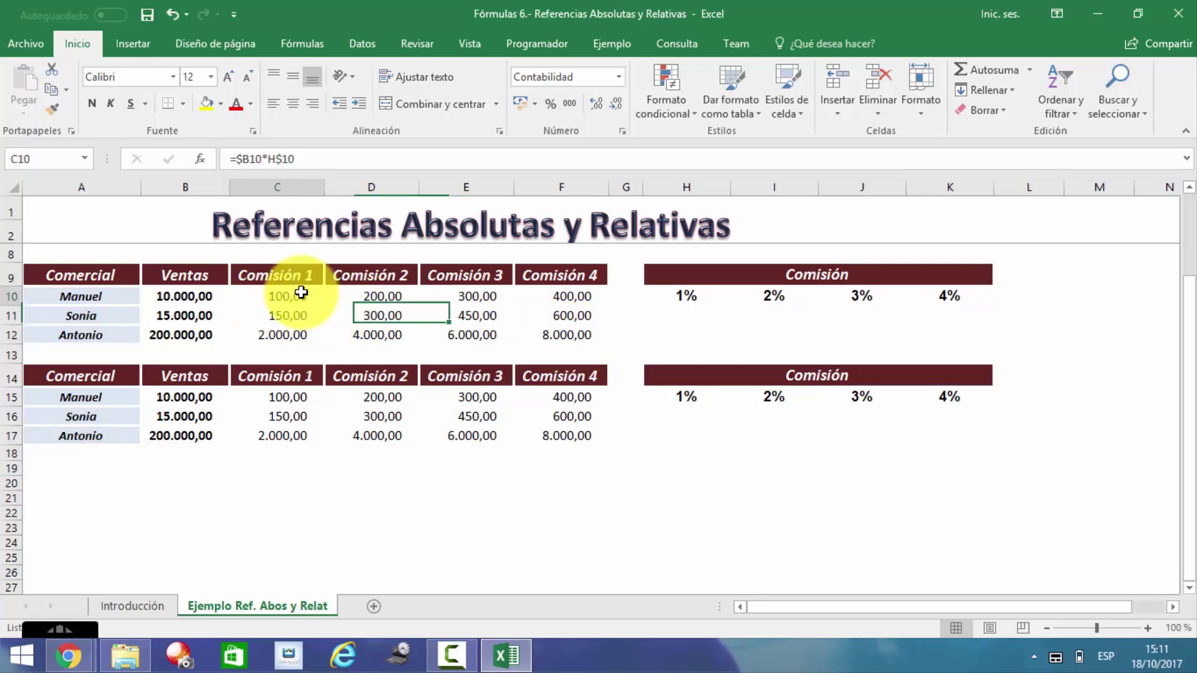
left_click(380, 313)
left_click(493, 314)
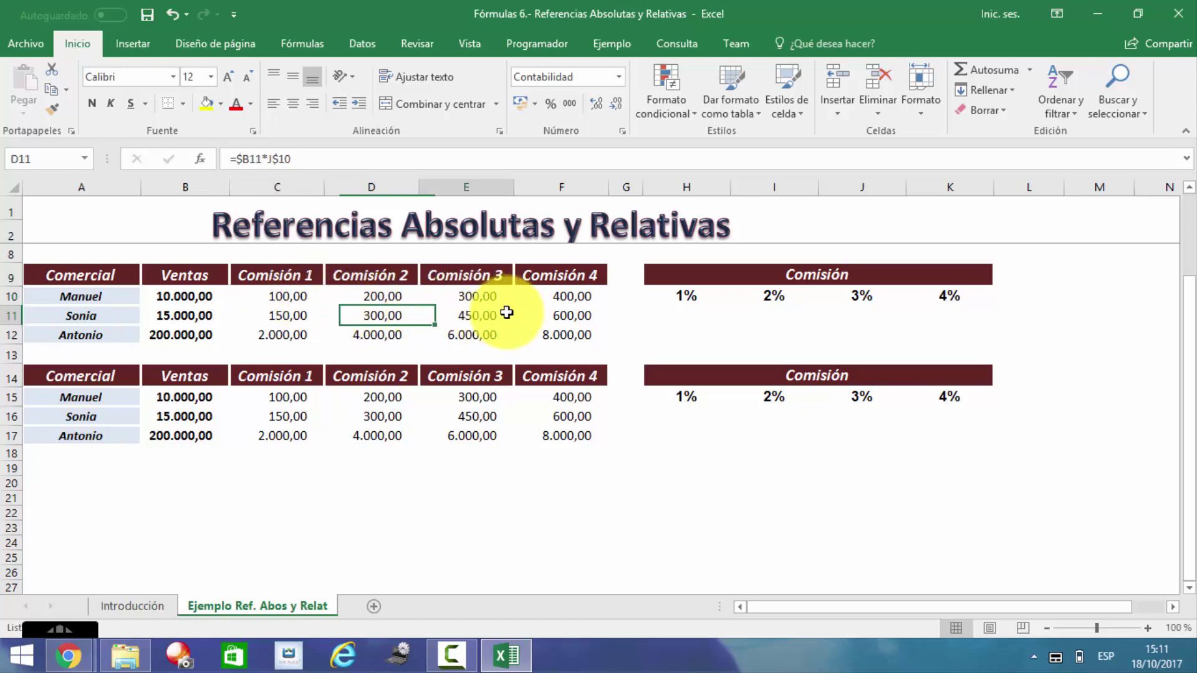
left_click(465, 331)
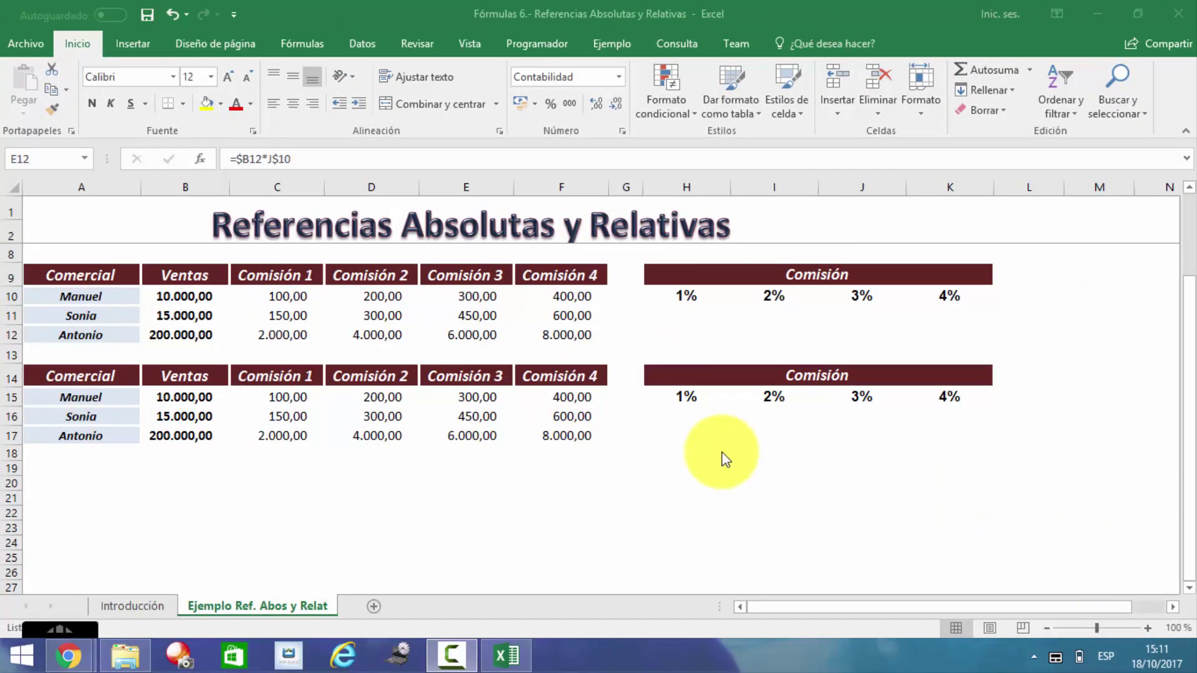
Step: Return to the first table and compare its C5 formula with the commission block C10:F12 and the rates in H10:K10
left_click(46, 249)
key("Up")
key("Up")
key("Up")
key("Up")
key("Up")
key("Up")
key("Up")
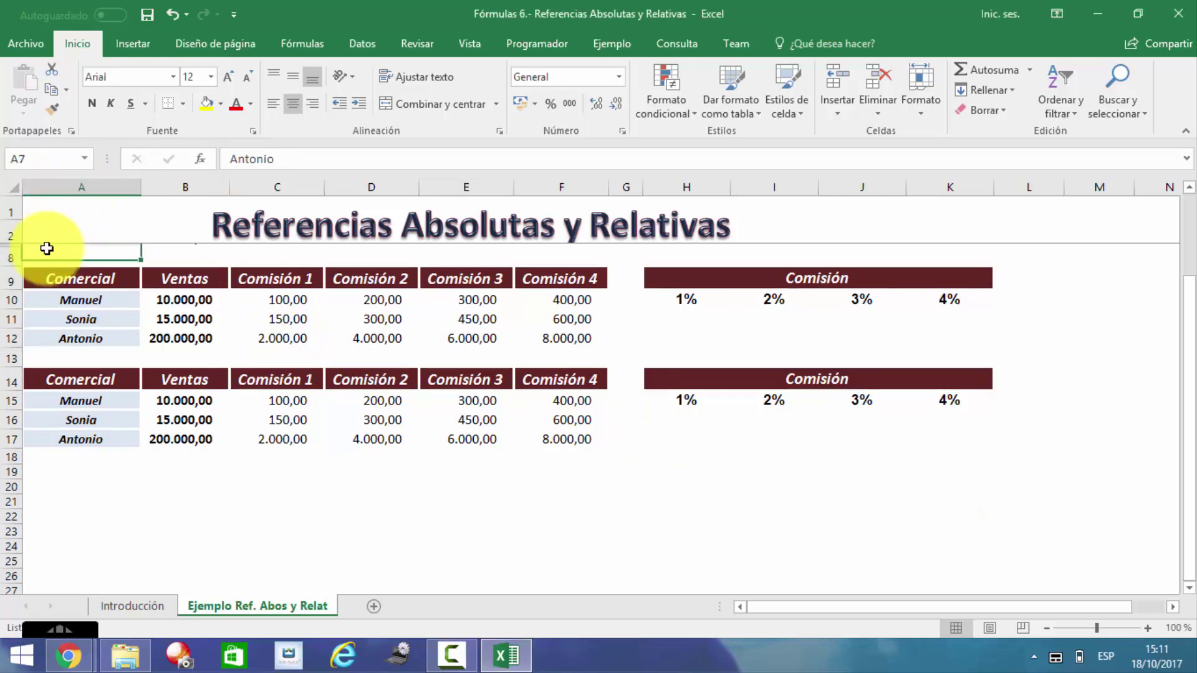
key("Down")
key("Down")
key("Down")
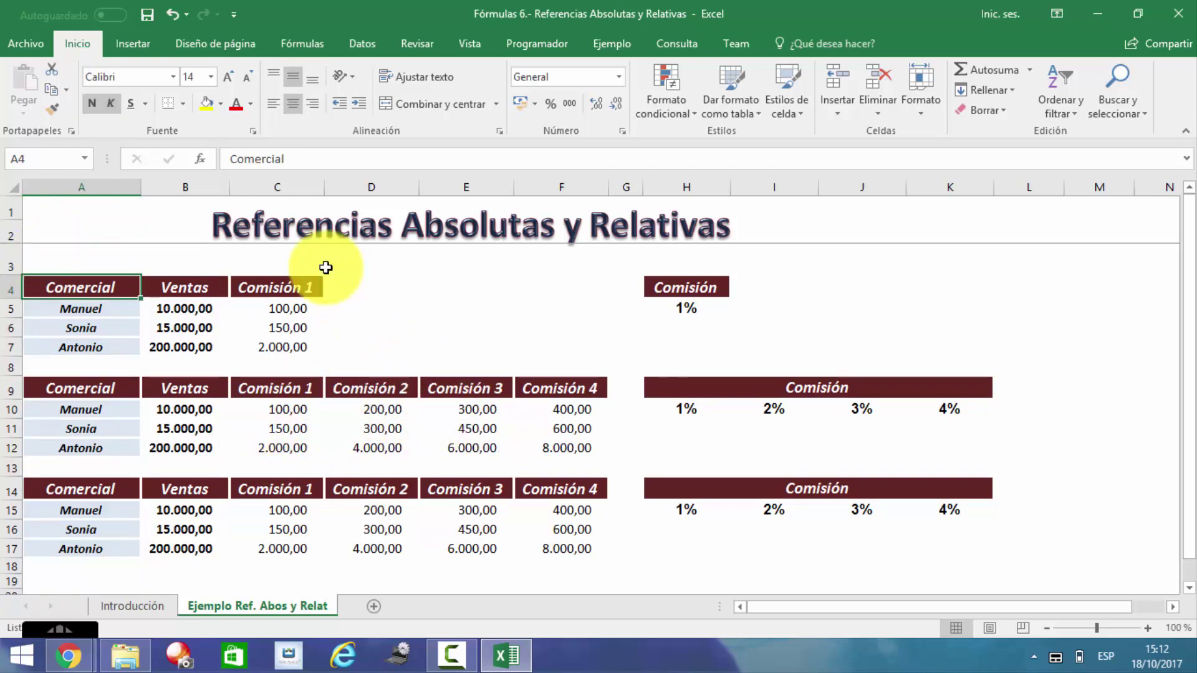
left_click(290, 303)
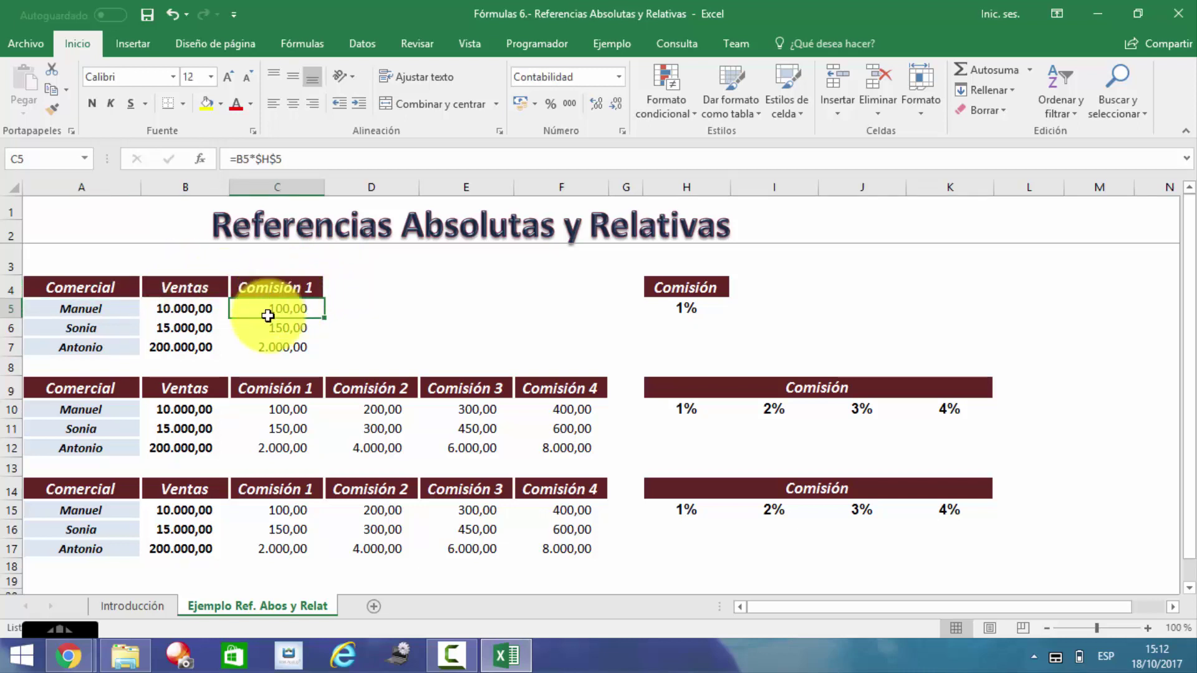
left_click_drag(288, 404, 547, 446)
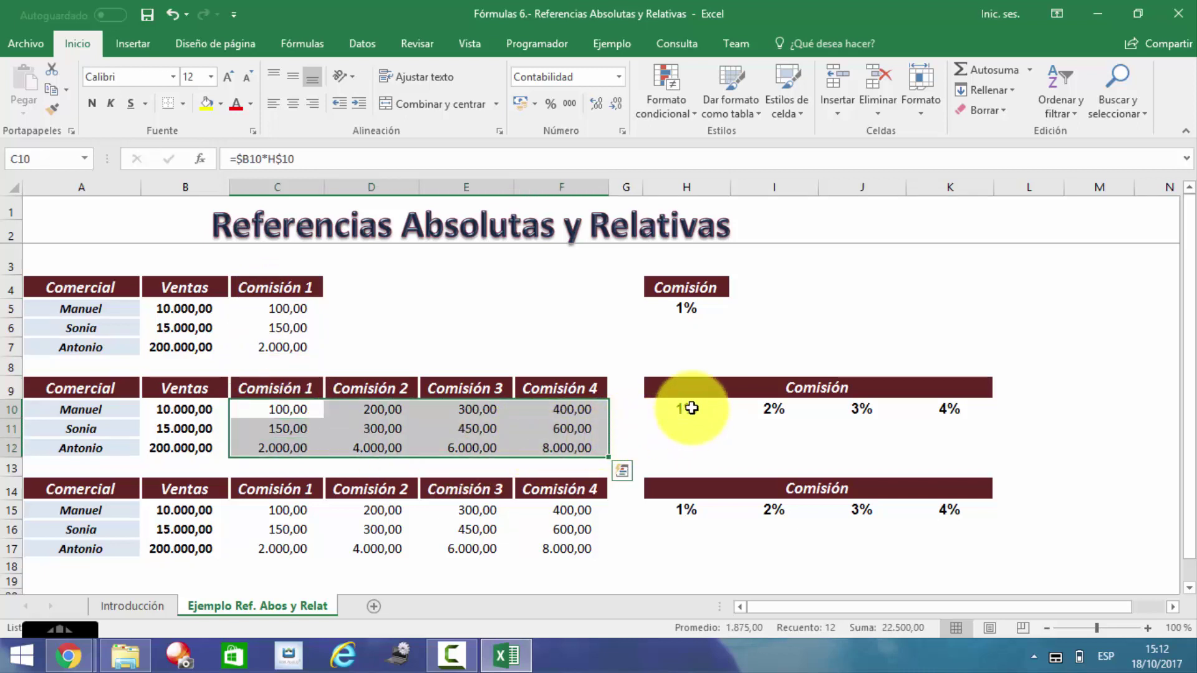
left_click_drag(691, 406, 921, 417)
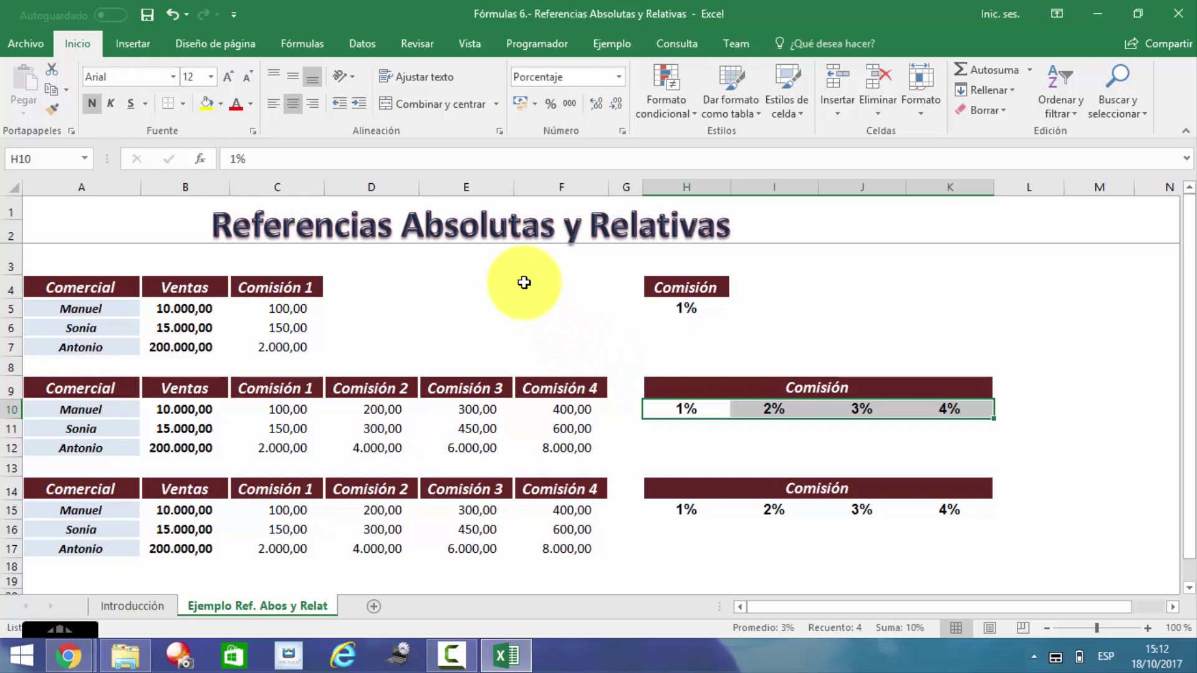
Step: Examine the absolute reference $H$5 in the C5 formula and leave the formula as it is
left_click(291, 305)
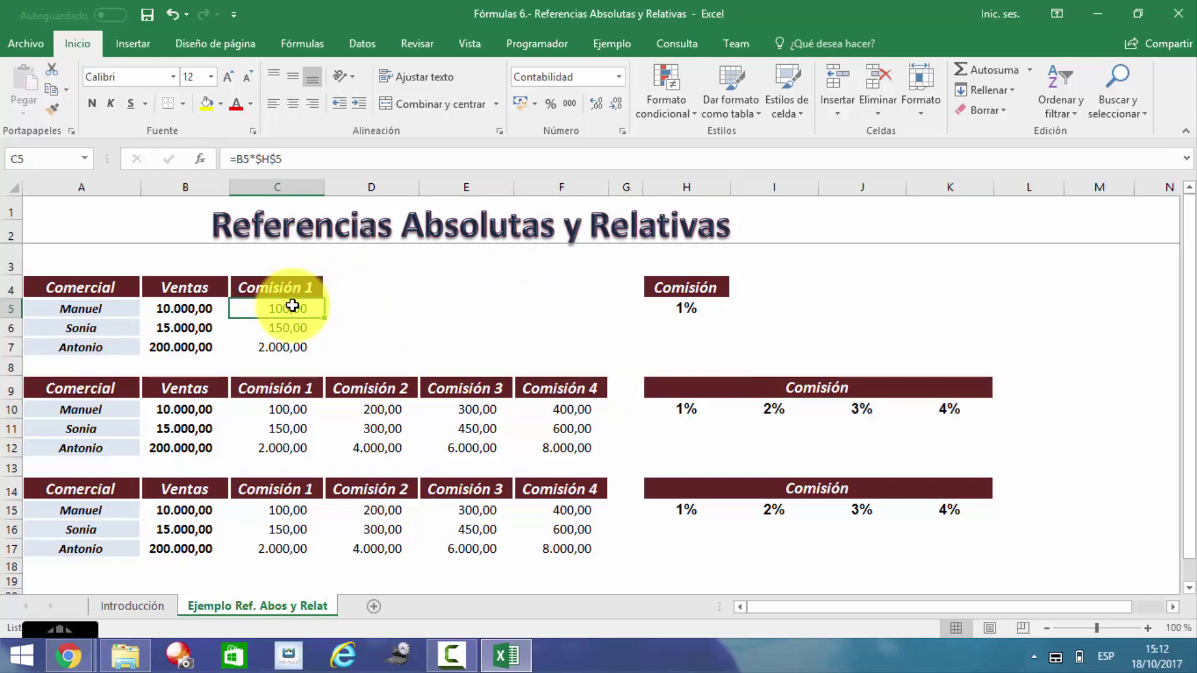
left_click(237, 158)
left_click_drag(239, 159, 292, 161)
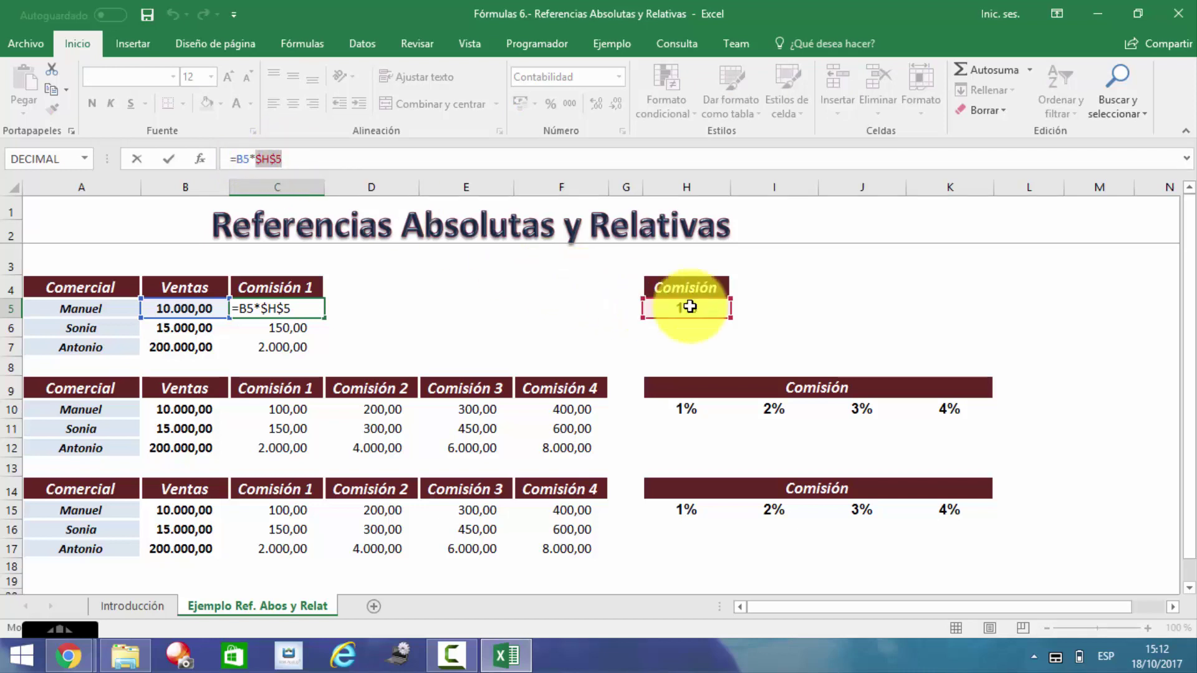
key("ctrl+Return")
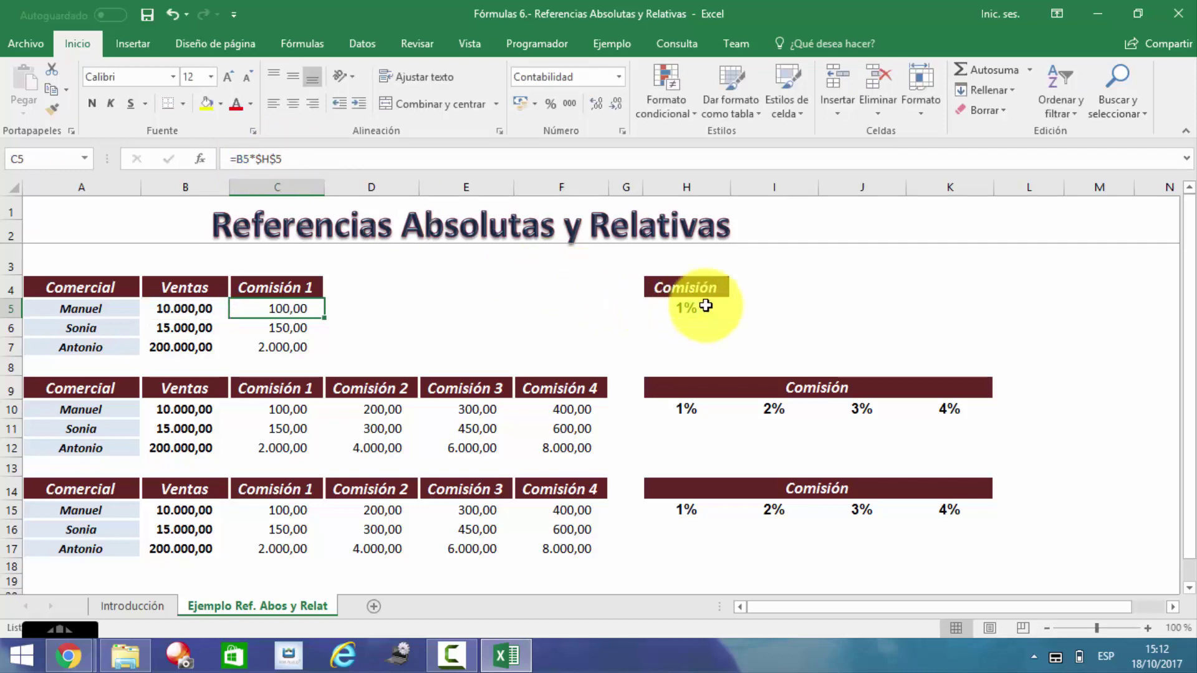
Step: Examine the mixed references $B10 and H$10 in the C10 formula and highlight the range C10:F12 it fills
left_click(289, 403)
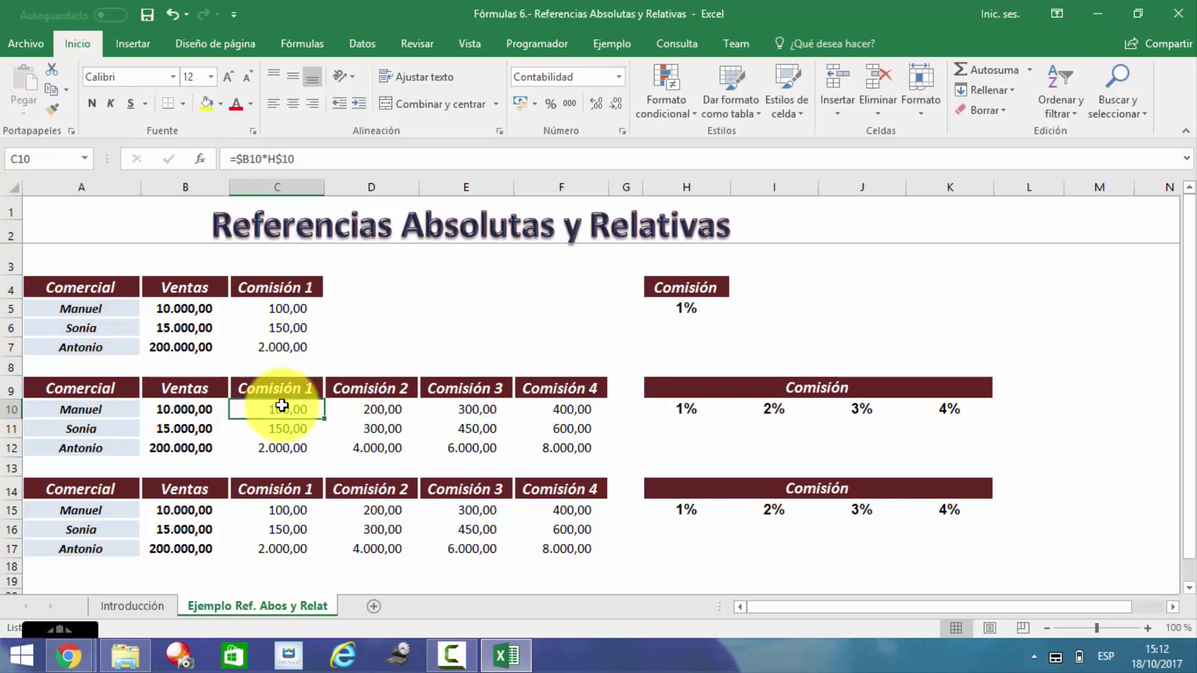
left_click(247, 157)
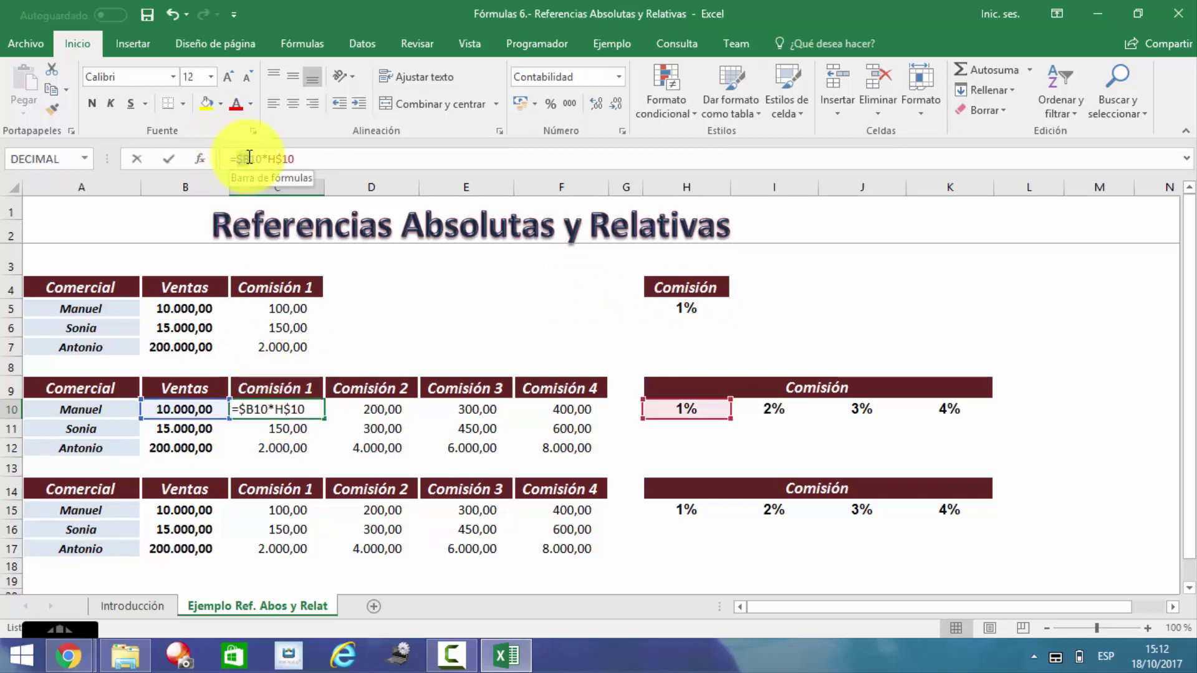
left_click_drag(249, 158, 298, 158)
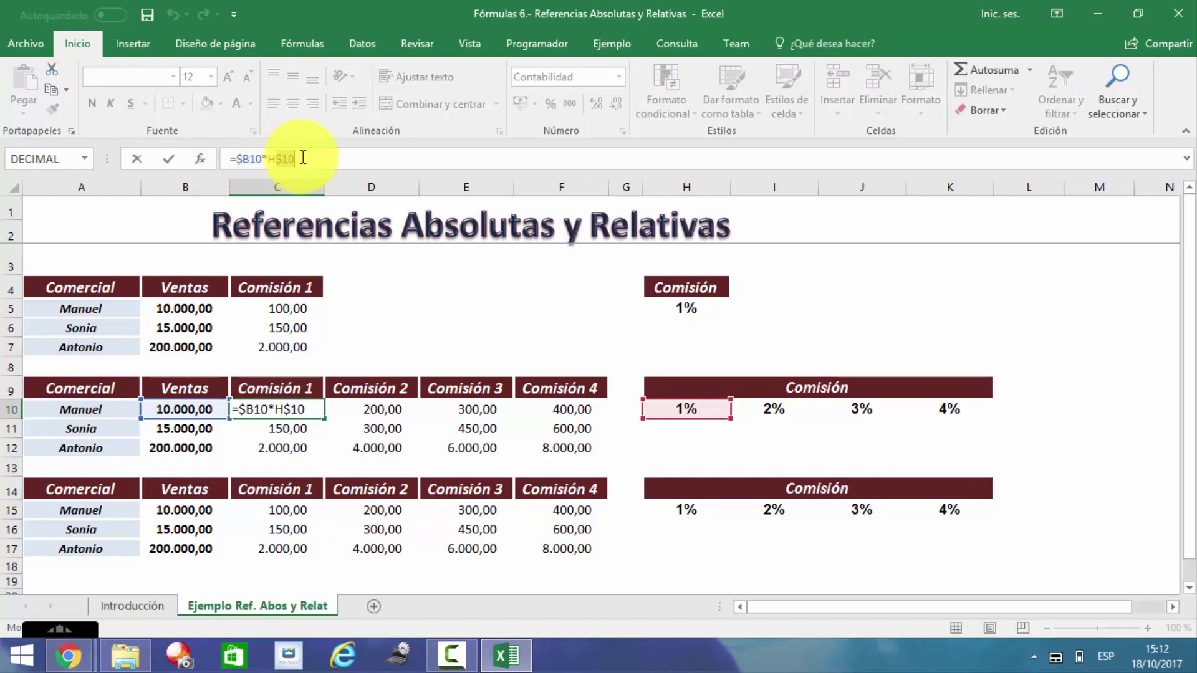
key("Escape")
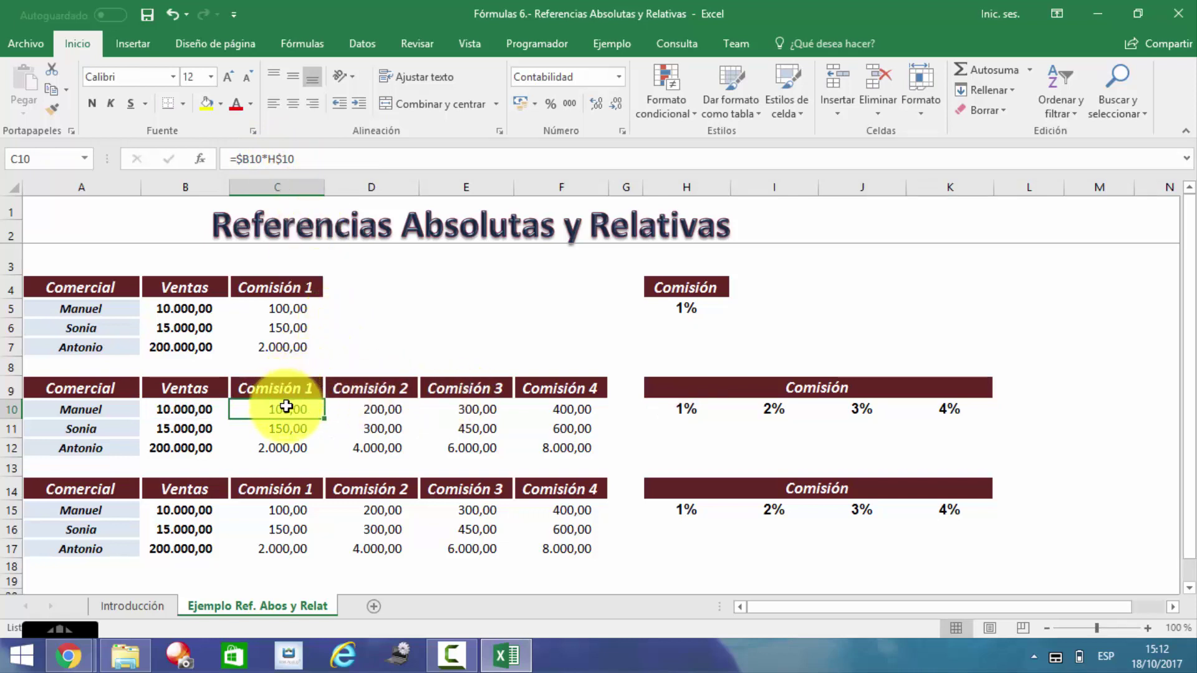
left_click_drag(302, 406, 523, 450)
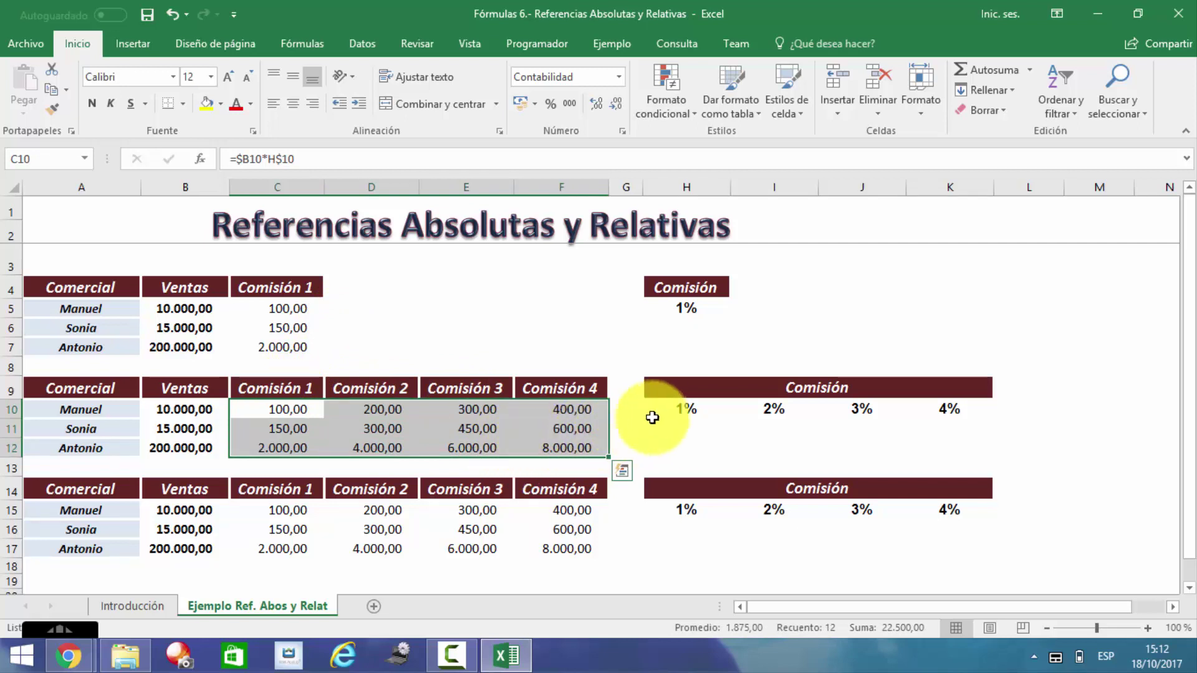
Step: Review the commission rates in H10:I10 and compare them with the column references used by the formulas in C10 and D10
left_click(674, 410)
left_click_drag(674, 410, 781, 411)
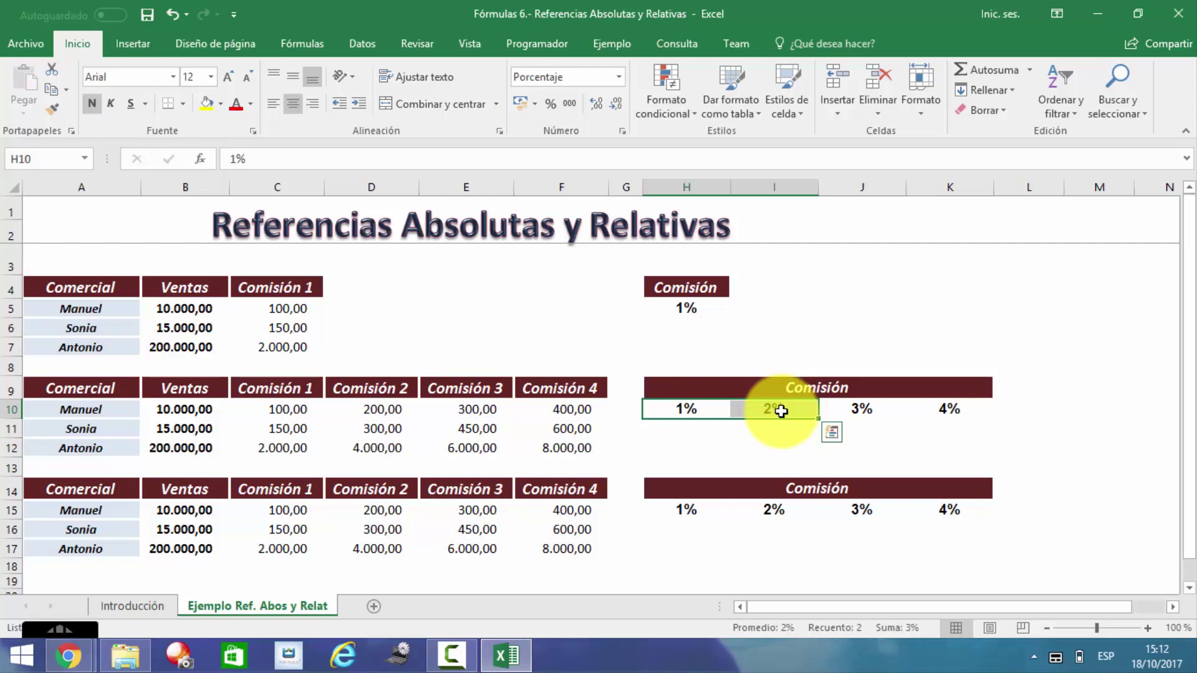
left_click(283, 426)
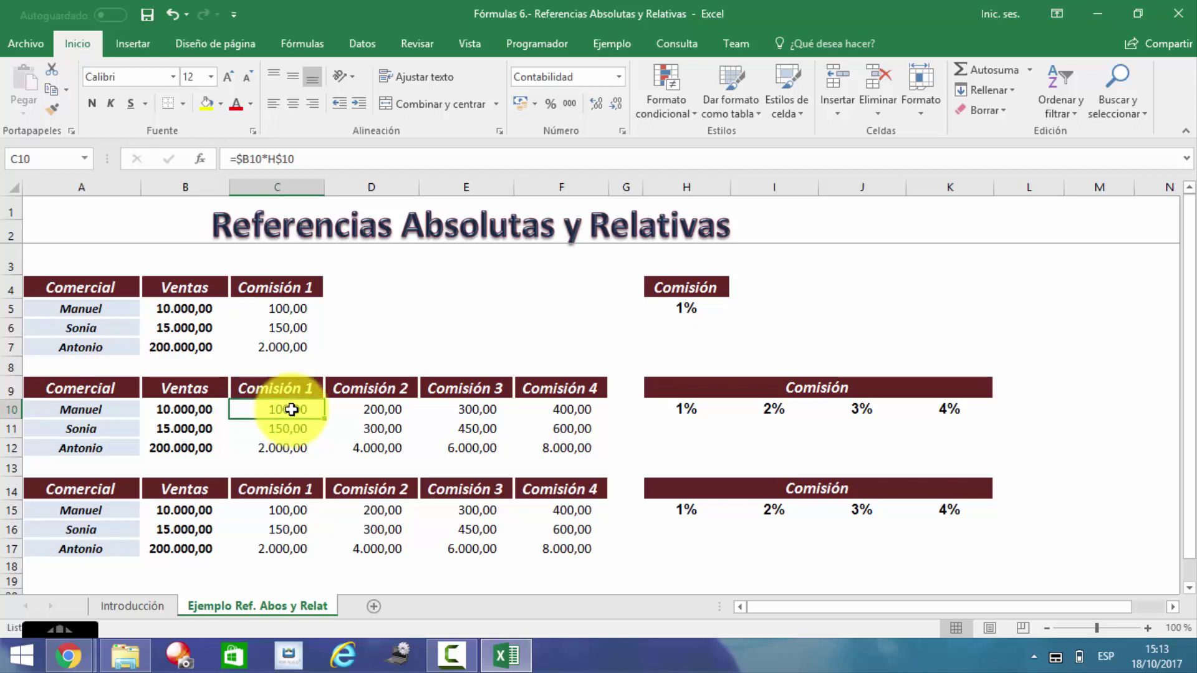
left_click(372, 402)
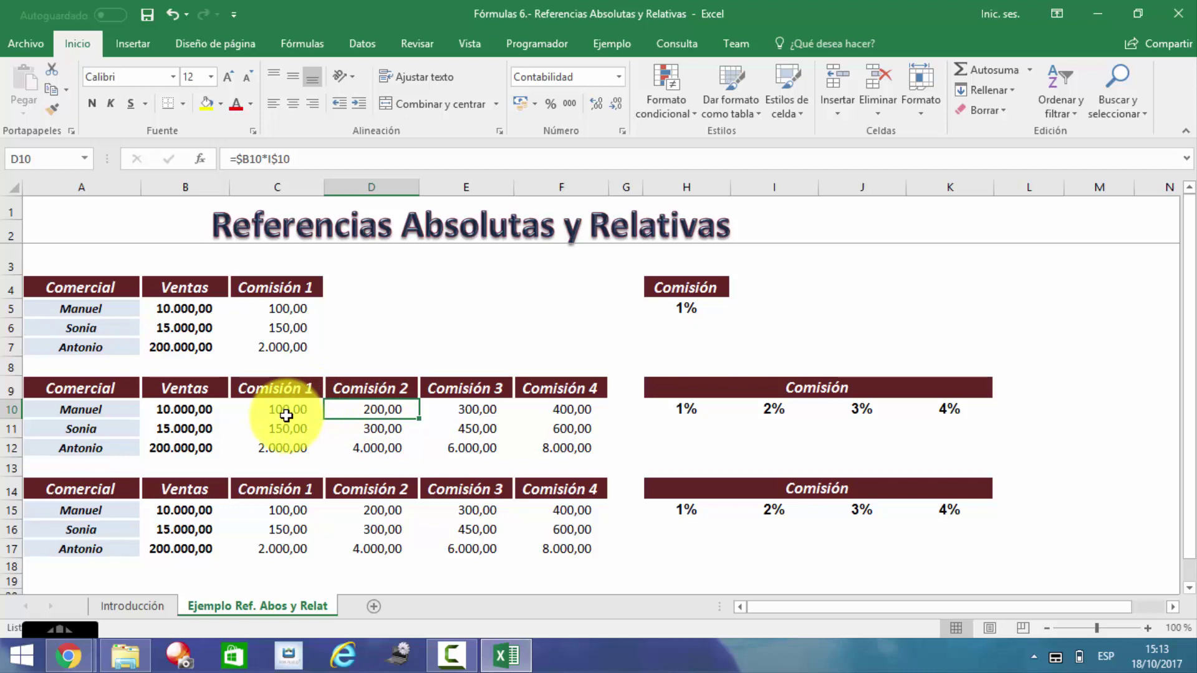
Step: Compare the C5 formula with the C10 formula and trace the cells C10 refers to without editing it
left_click(293, 311)
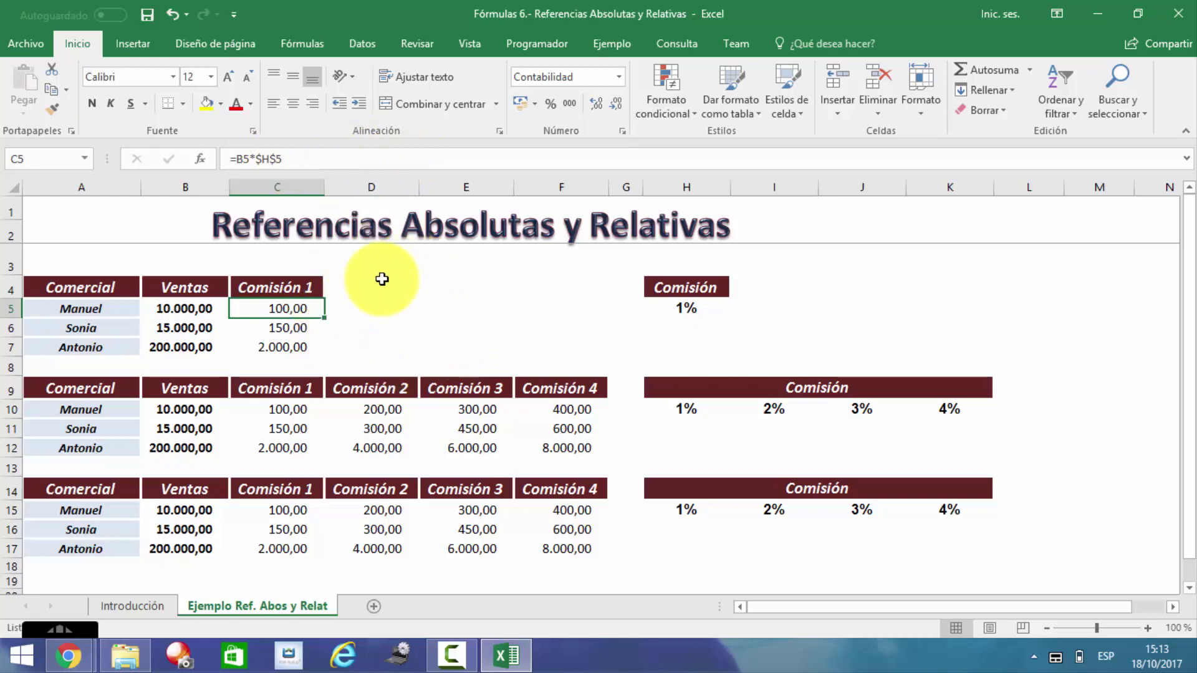
left_click(431, 289)
left_click(280, 410)
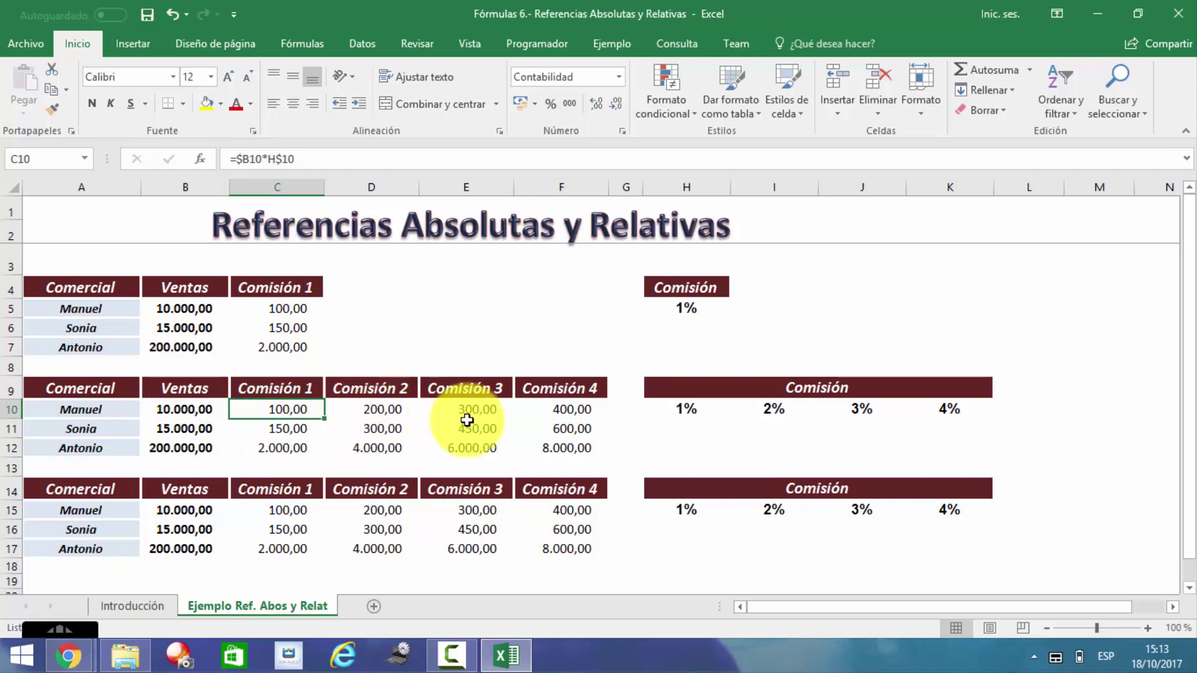
key("F2")
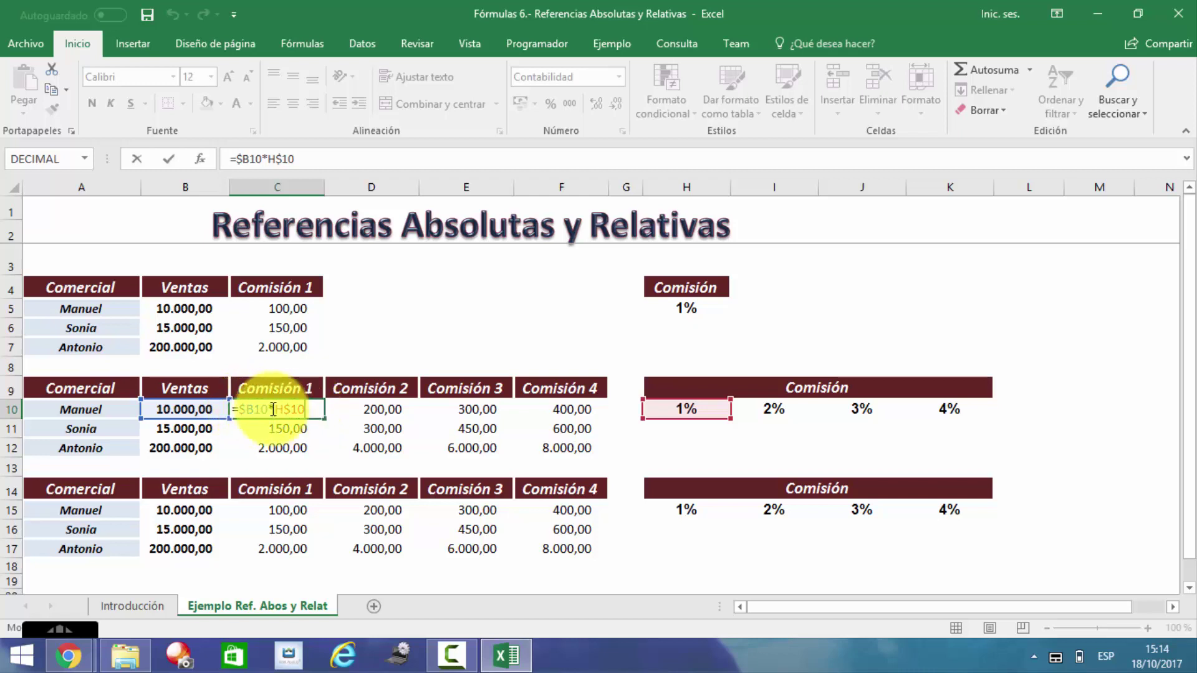
key("Escape")
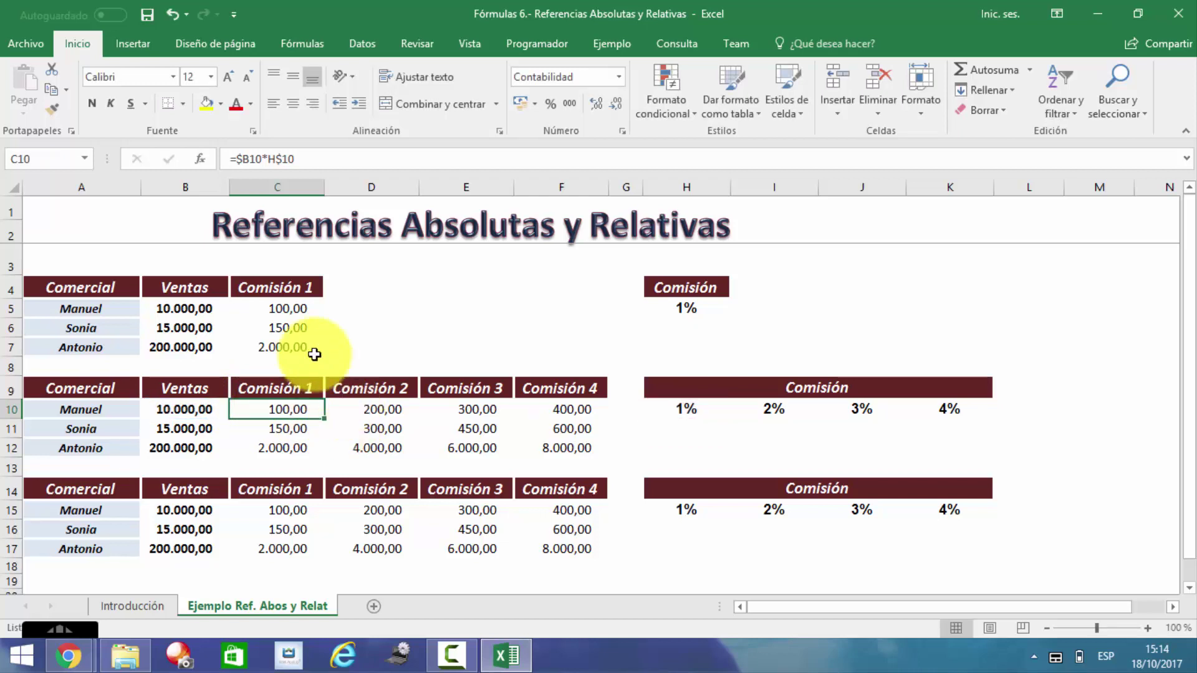
Step: Highlight the absolute reference $H$5 within the C5 formula and leave the formula as it is
left_click(277, 309)
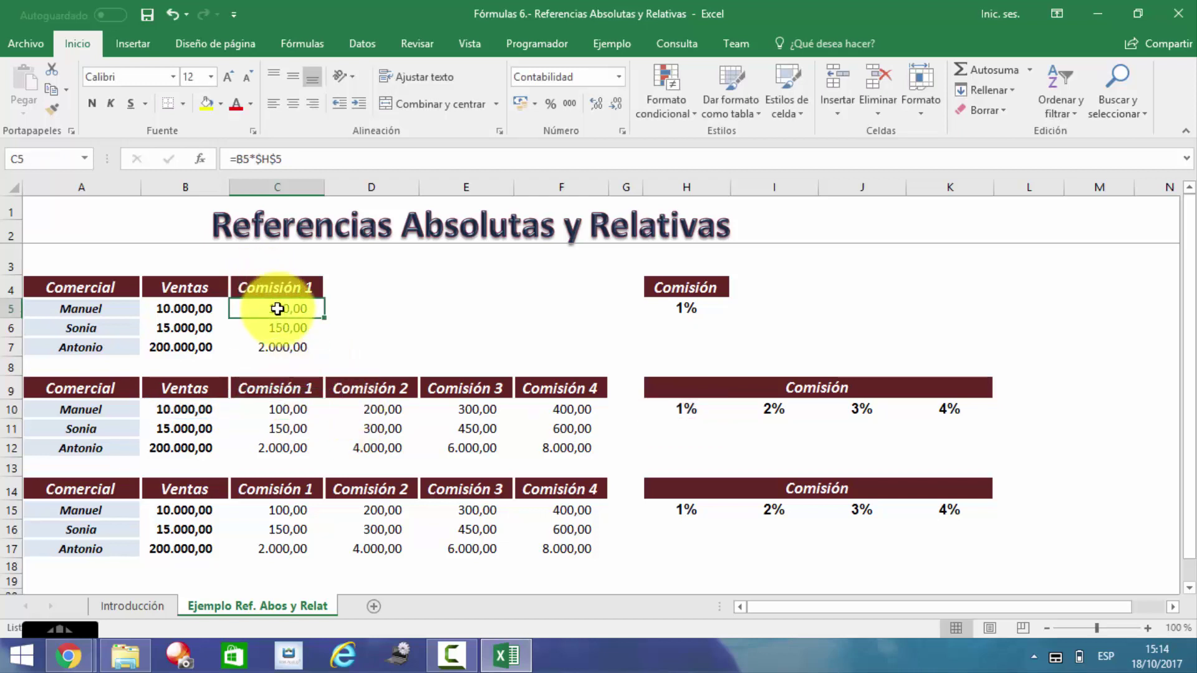
left_click(260, 158)
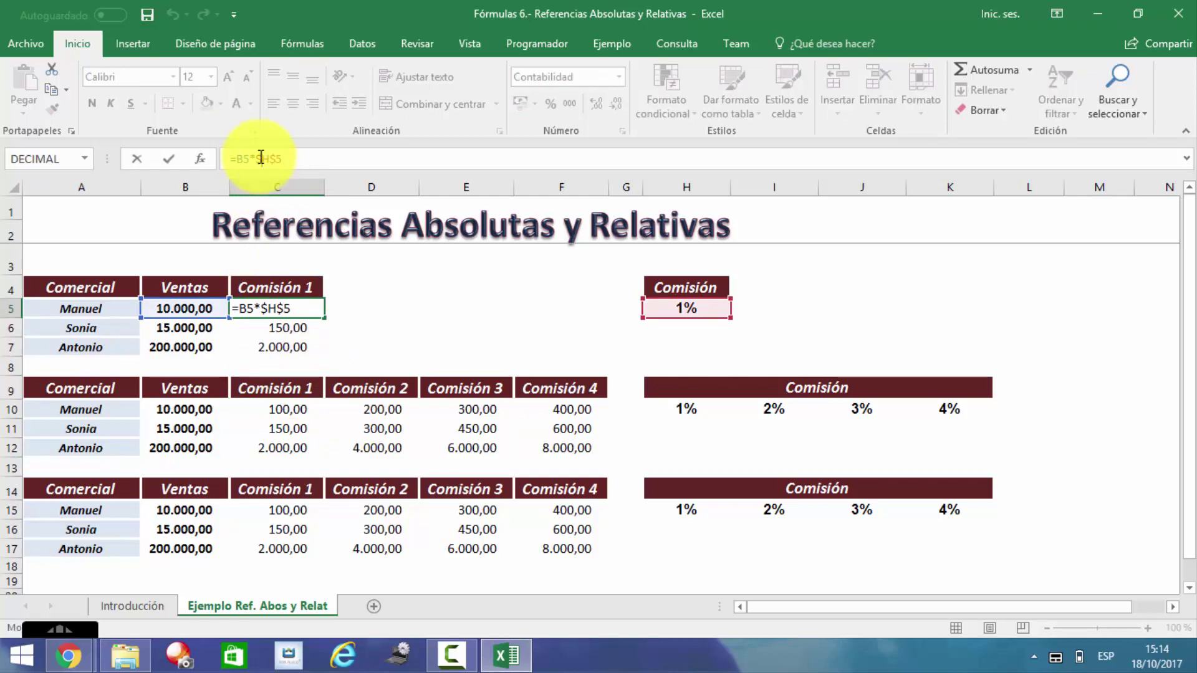
left_click_drag(257, 158, 290, 158)
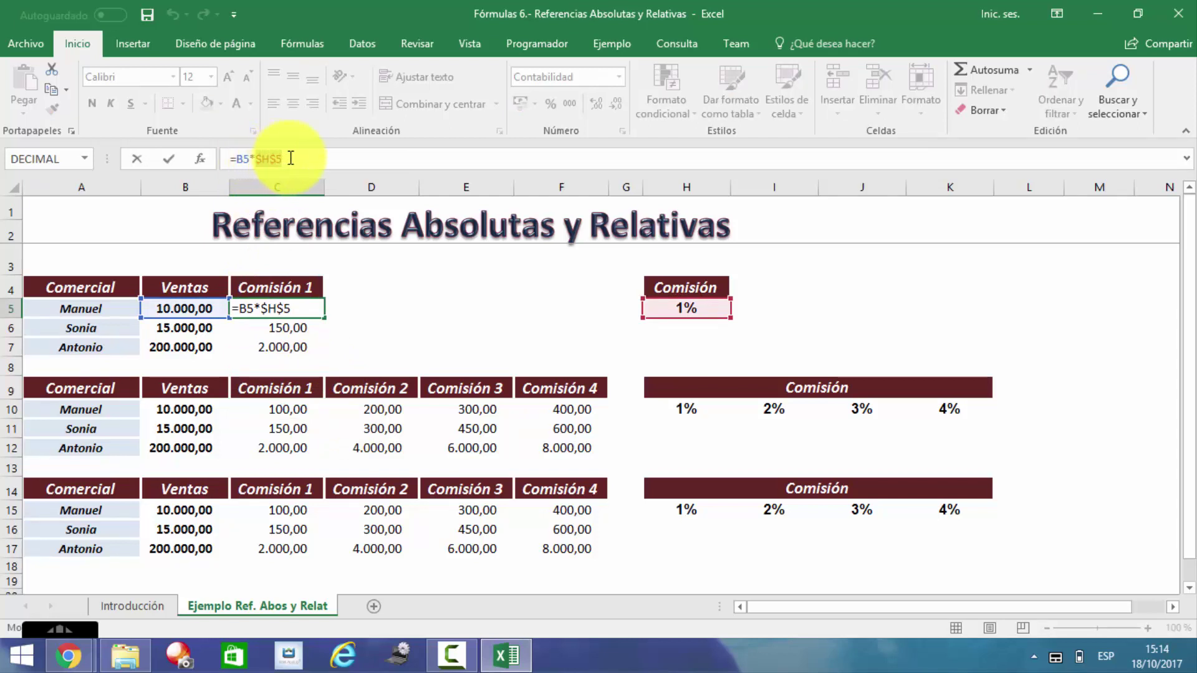
key("Escape")
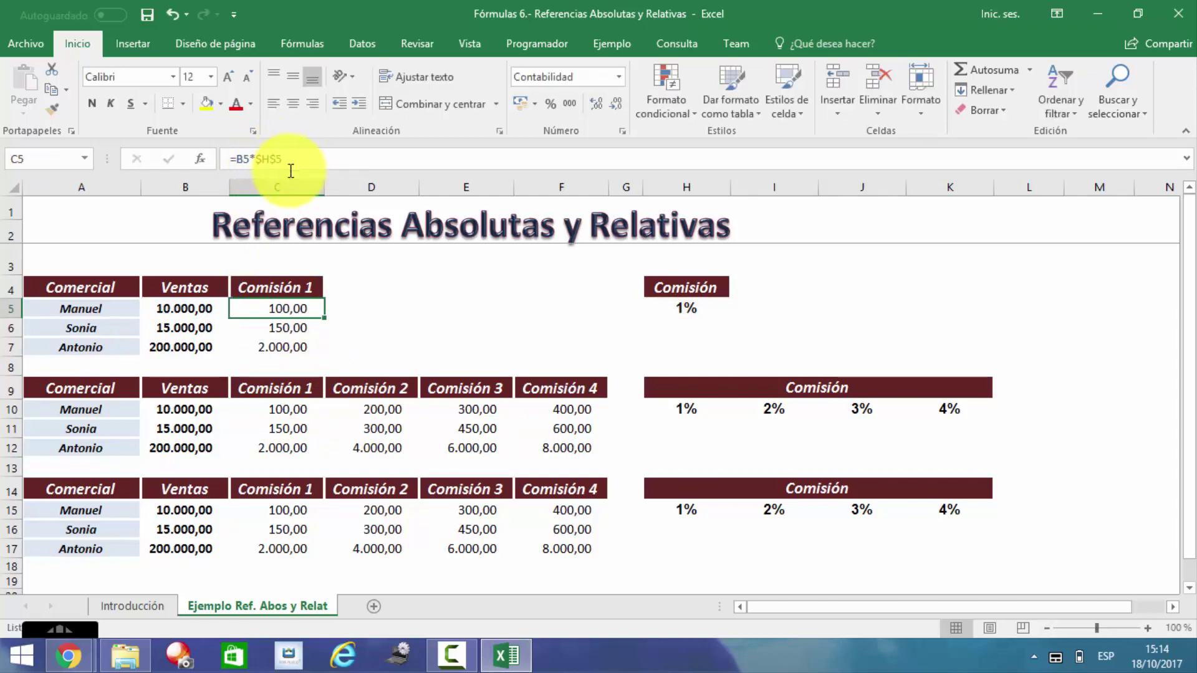
Step: Review the mixed-reference formula across C10:E10 against the rate in H10, and return to the Introducción sheet
left_click(284, 411)
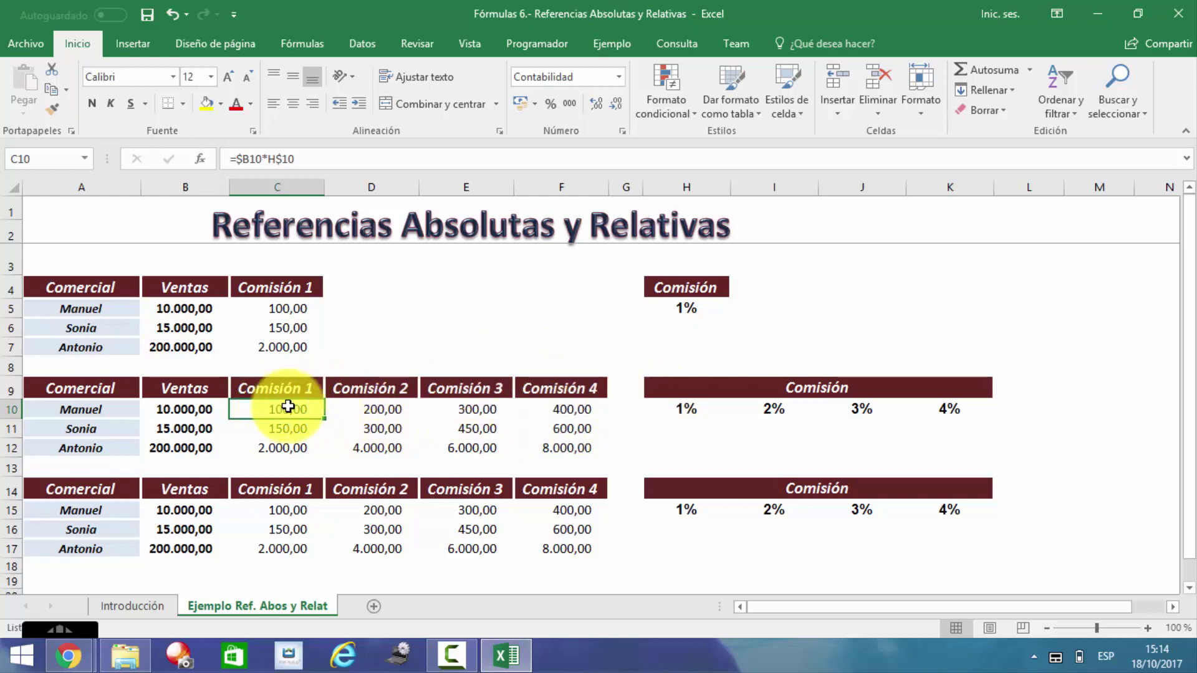
left_click_drag(293, 408, 454, 418)
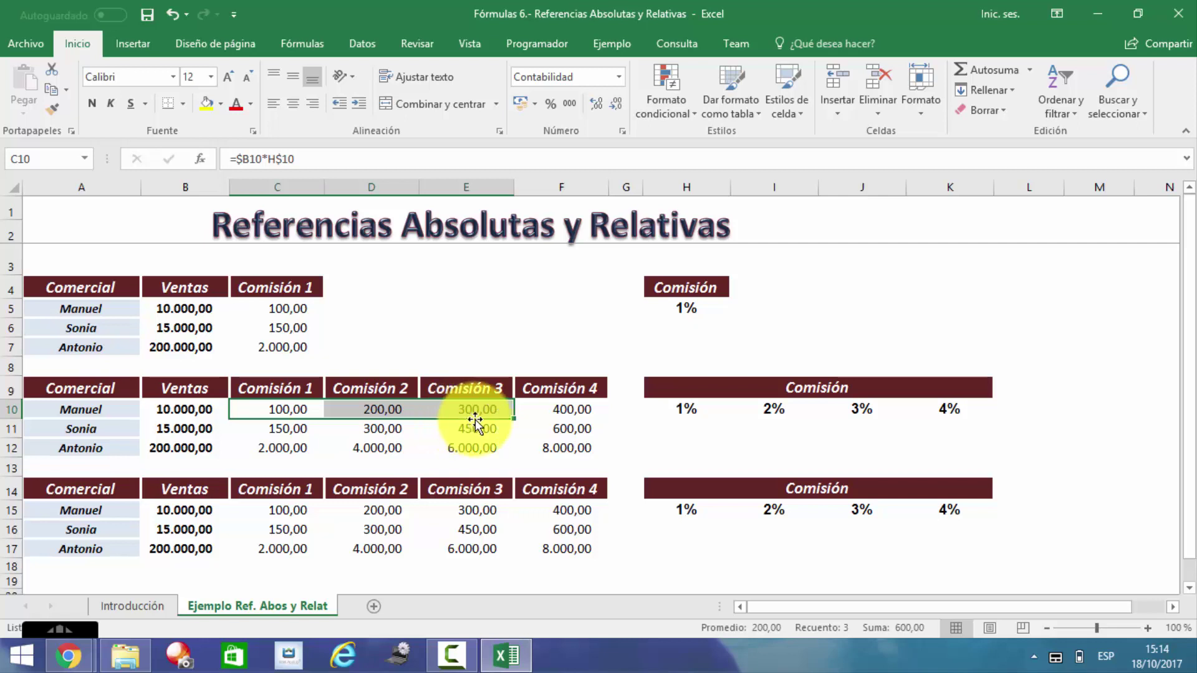
mouse_move(675, 409)
left_mouse_down()
mouse_move(887, 414)
mouse_move(686, 406)
left_mouse_up()
left_click(449, 314)
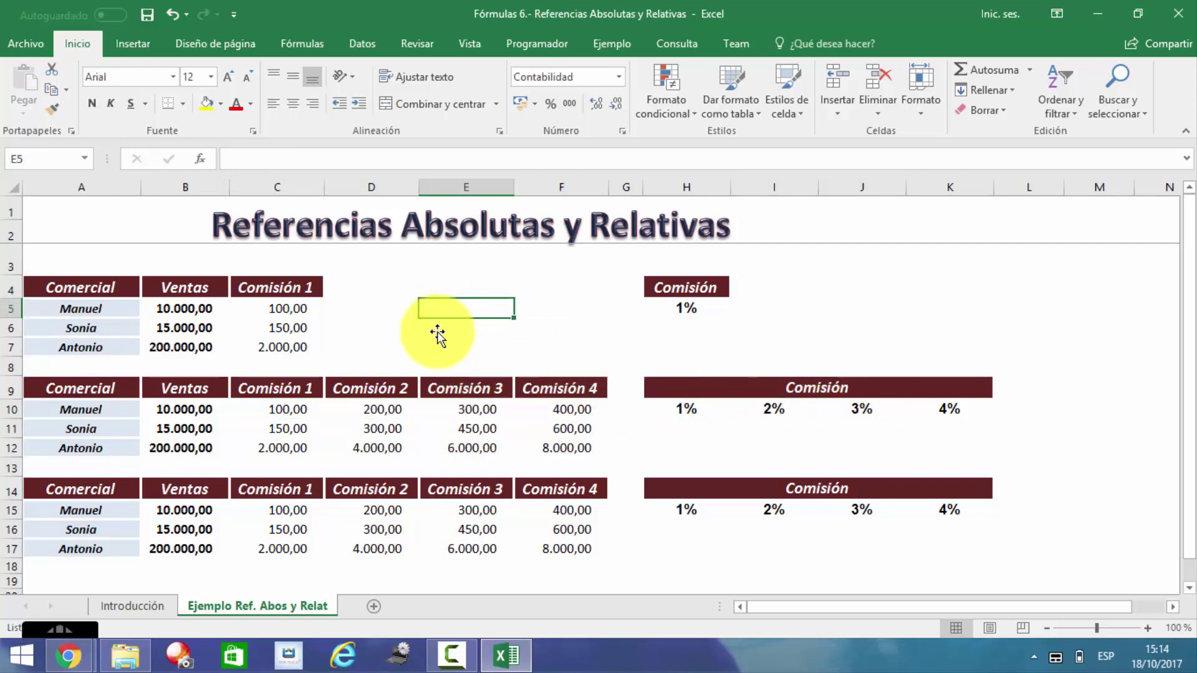
left_click(163, 605)
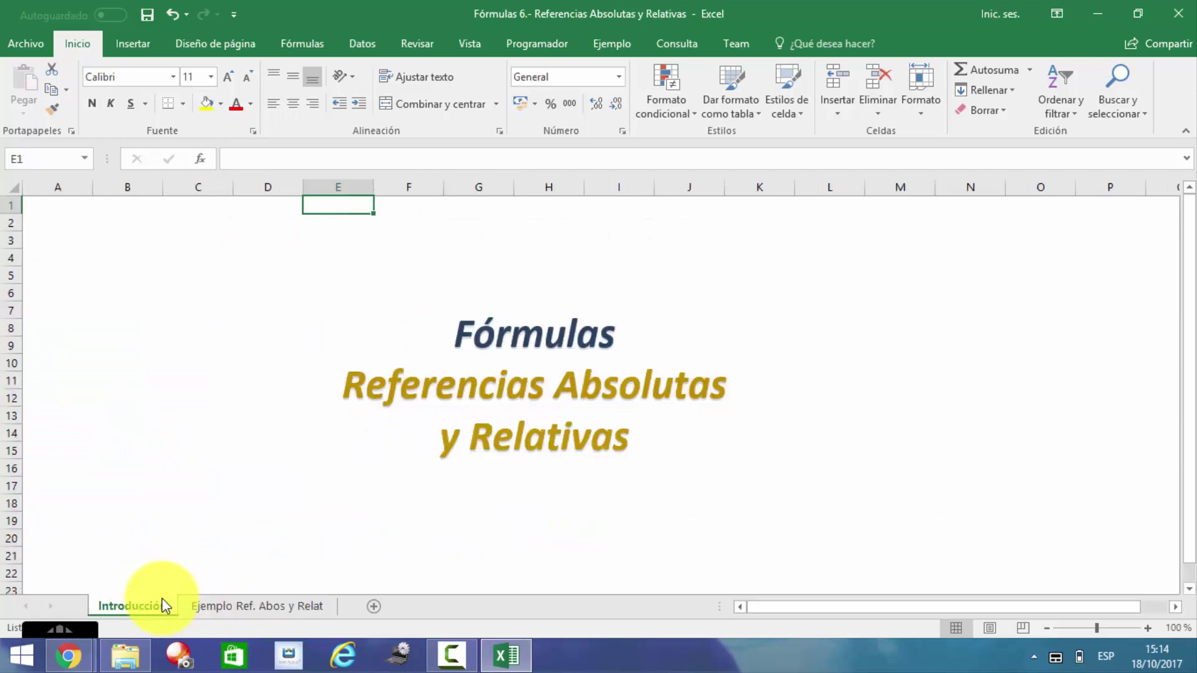